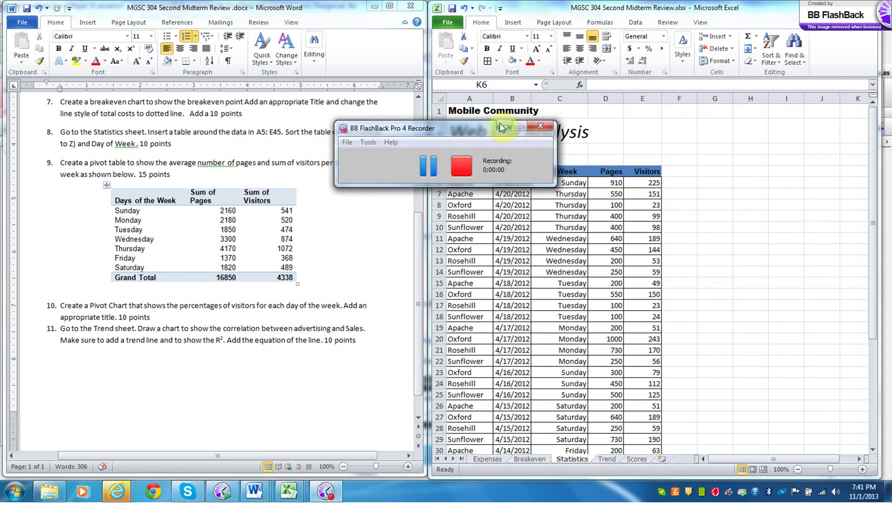
- Switch to the Expenses sheet
click(502, 125)
drag(416, 309, 419, 195)
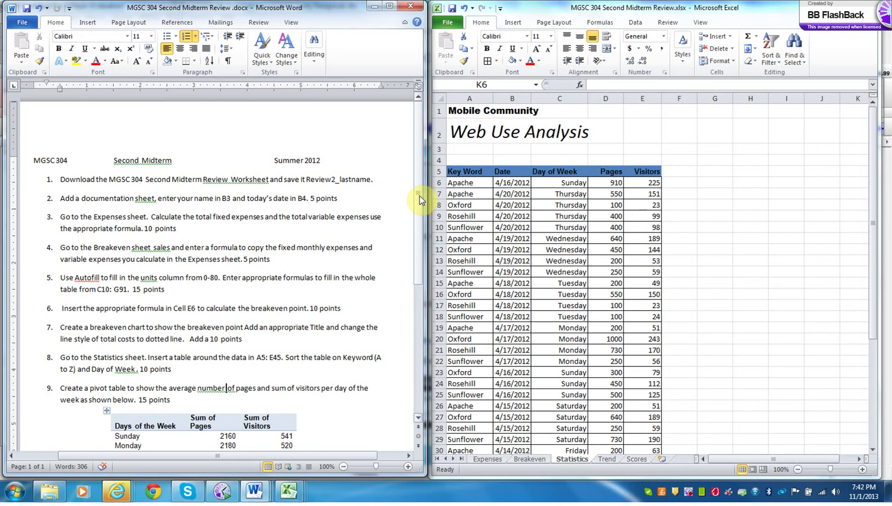
click(492, 458)
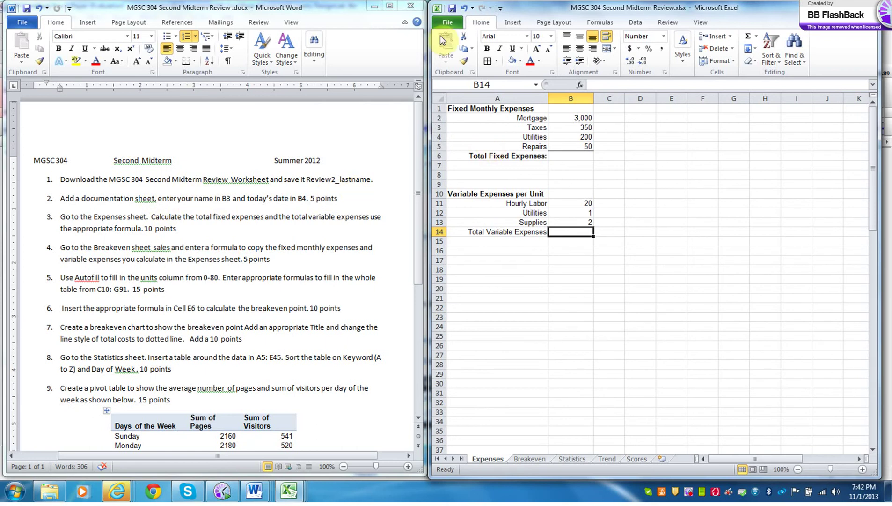
- Save the workbook as Review2_ plus the student's last name, then add a blank worksheet
click(448, 25)
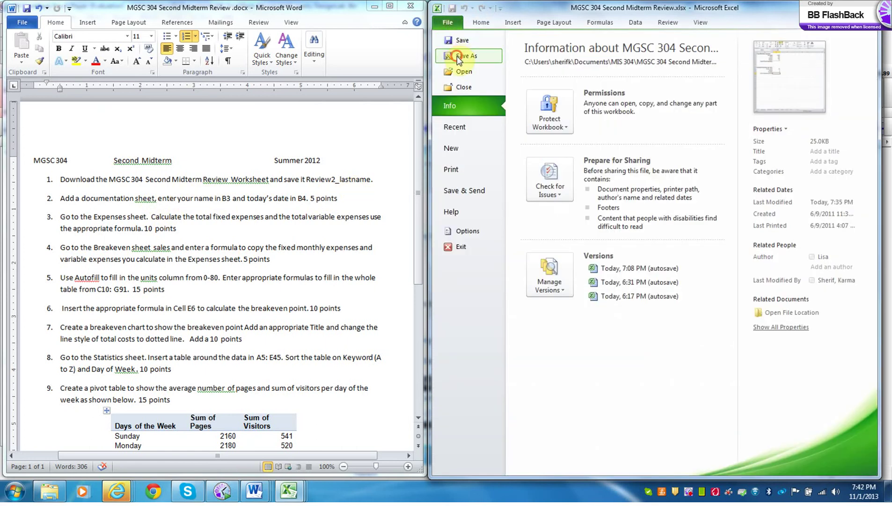
click(456, 55)
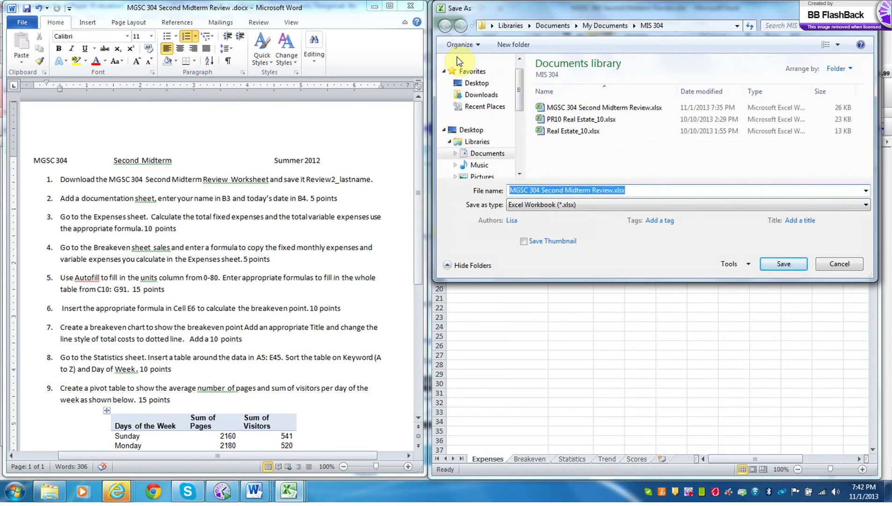
text(r)
key(BackSpace)
text(Review)
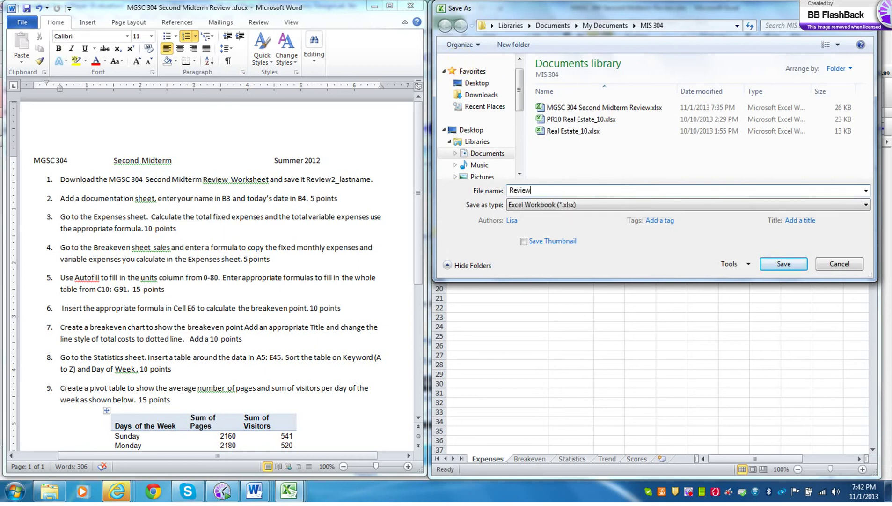
text(2_Sherif)
click(779, 262)
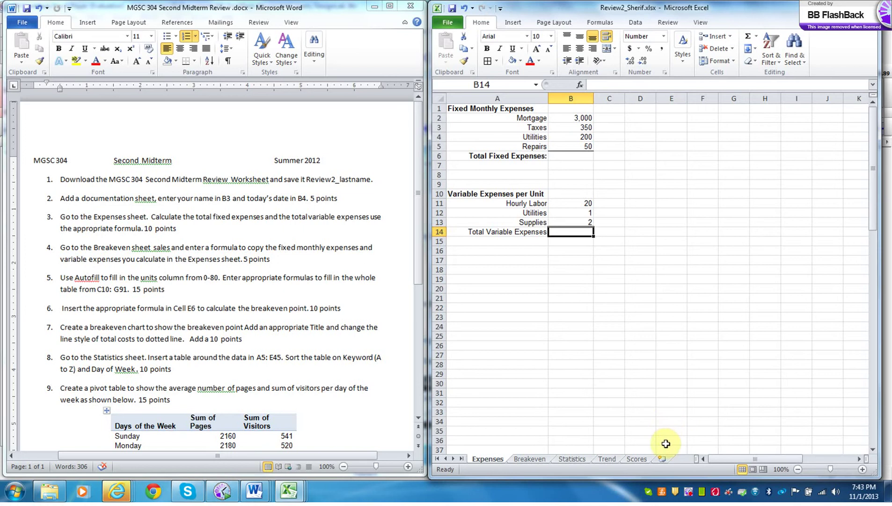
click(662, 460)
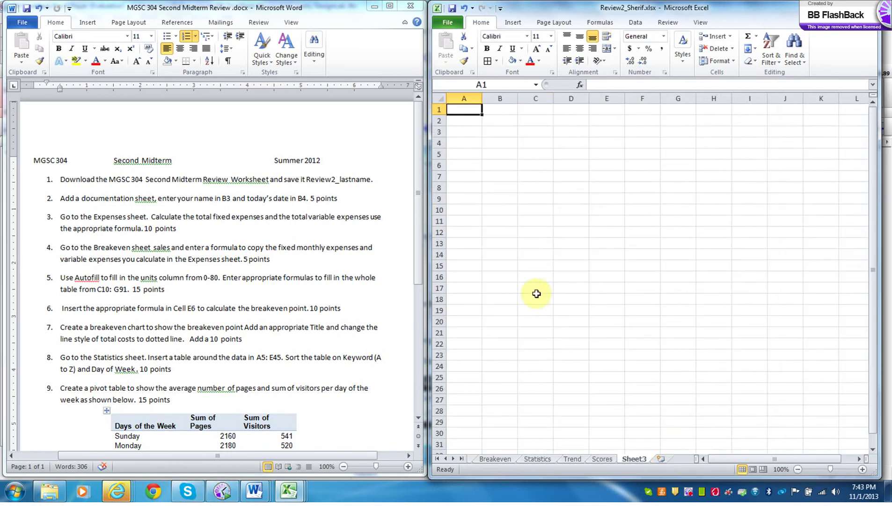
- Enter the student's name in B3 and =TODAY() in B4
click(500, 131)
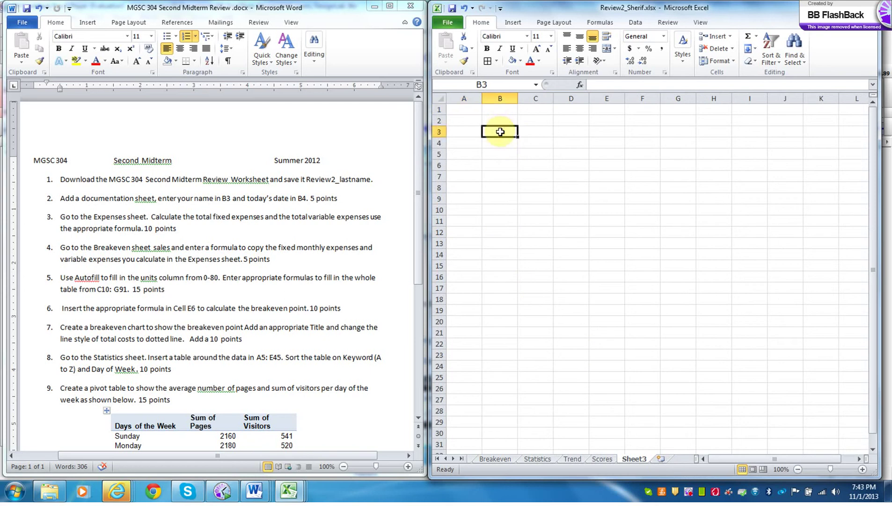
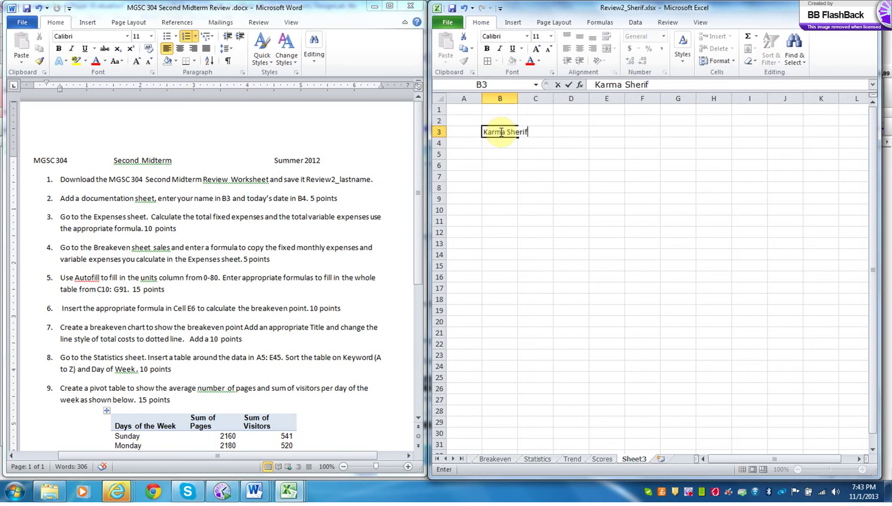
click(501, 145)
text(=today)
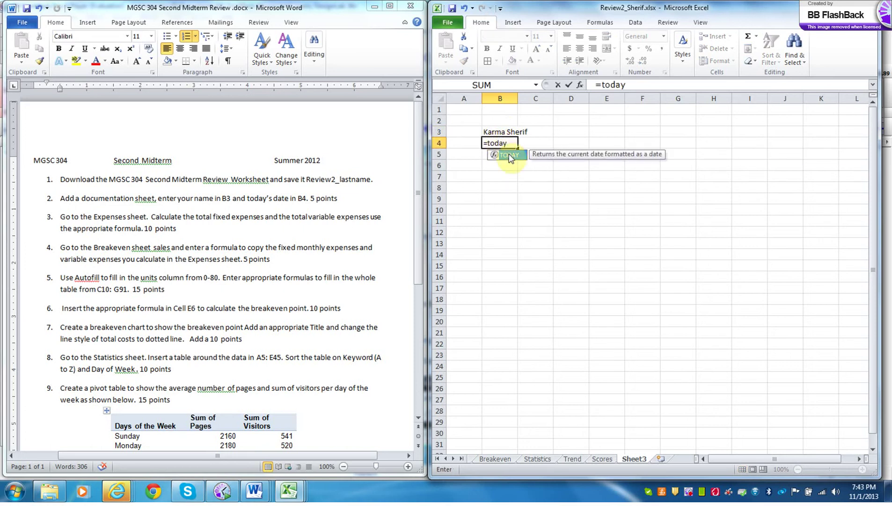
double_click(510, 156)
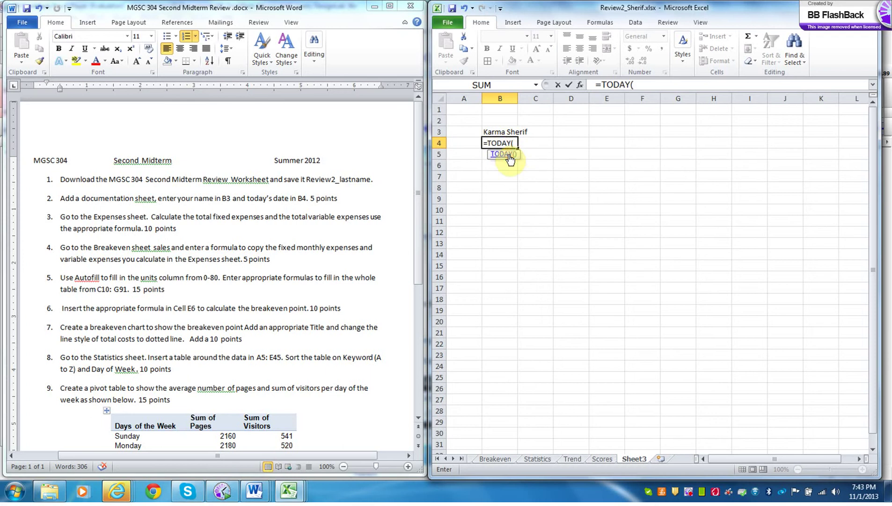
key(Return)
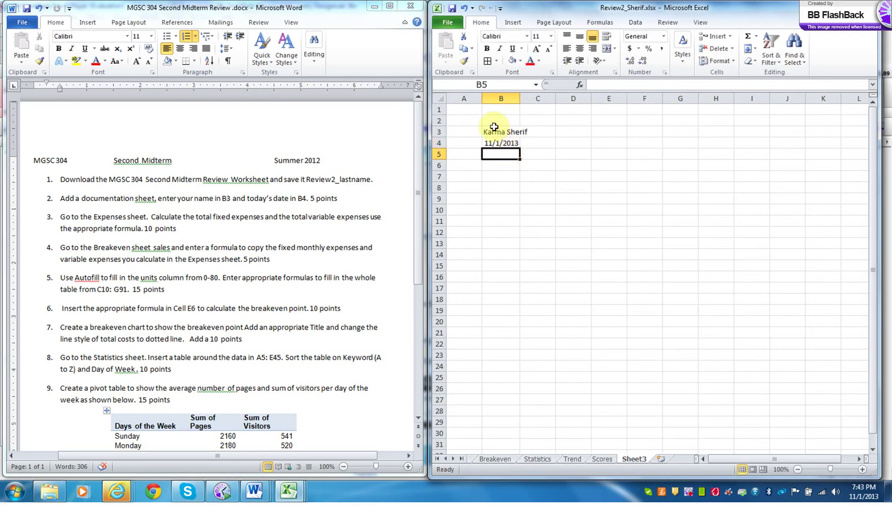
- Add the labels 'Name' in A3 and 'Date' in A4
click(458, 133)
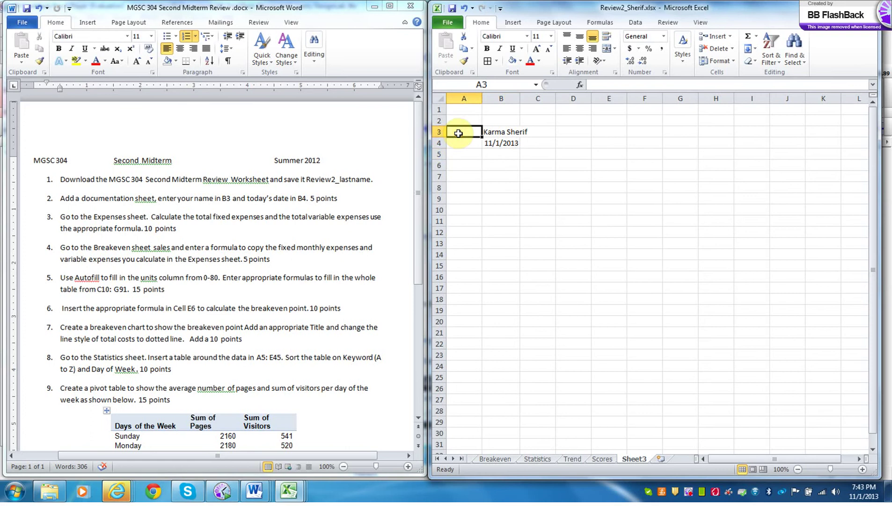
text(Name)
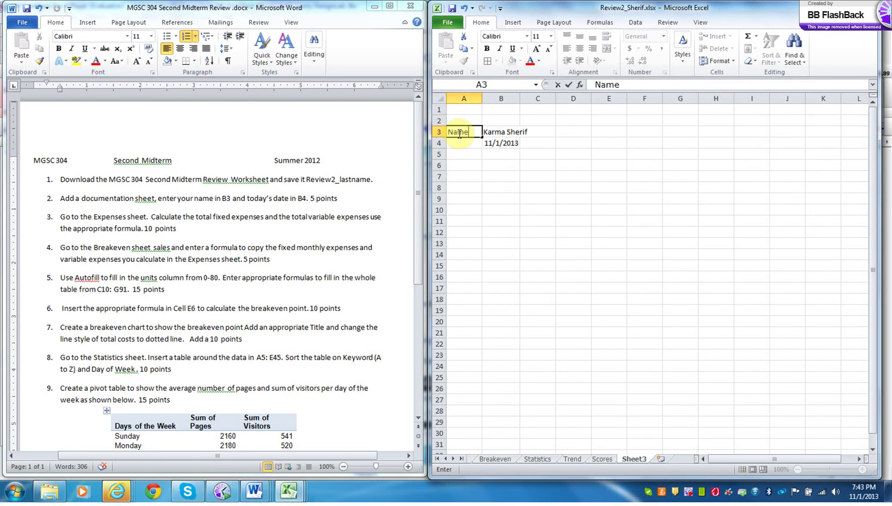
key(Return)
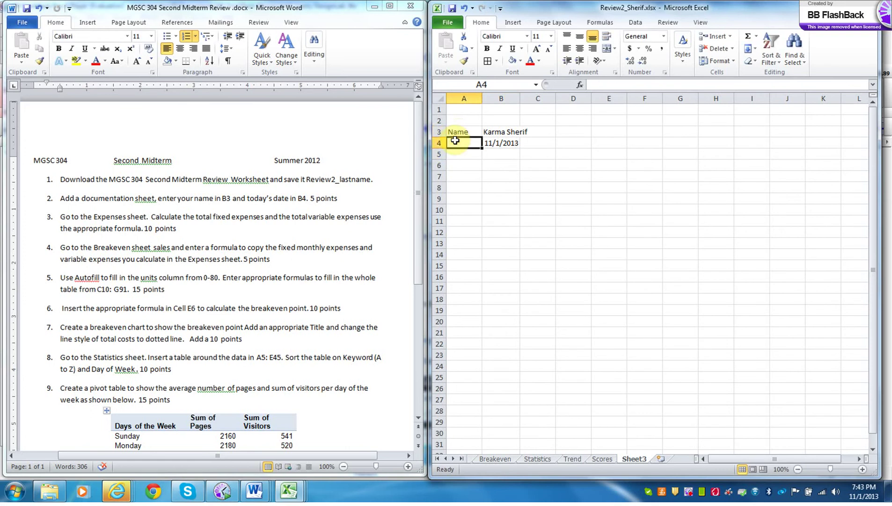
text(Date)
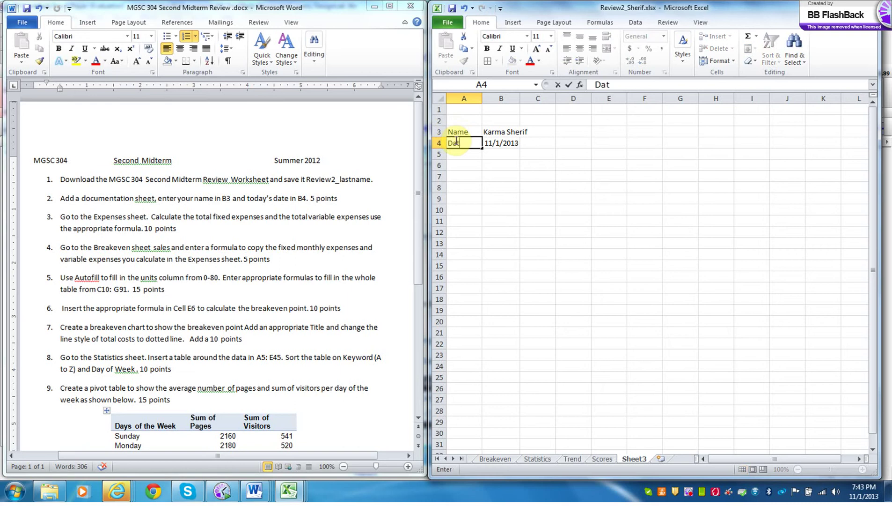
click(638, 460)
- Rename the new sheet to 'Documentation Sheet'
double_click(637, 460)
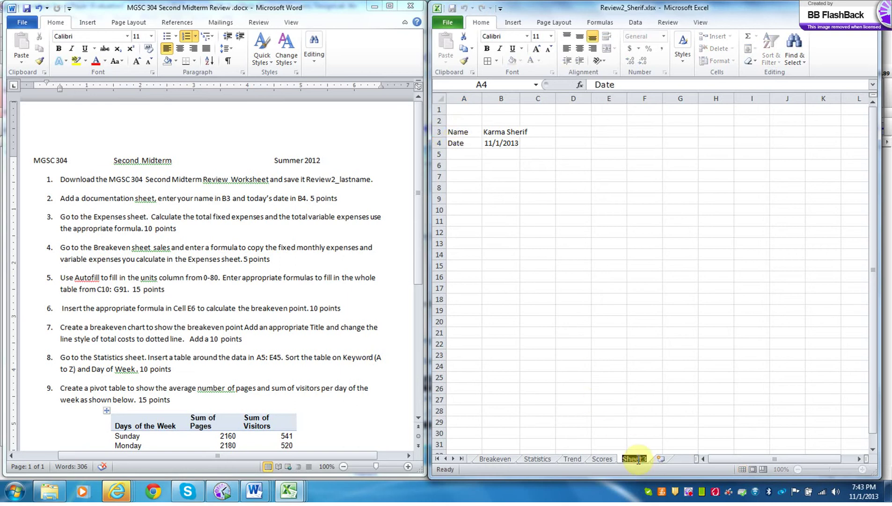
text(Documentation Sheet)
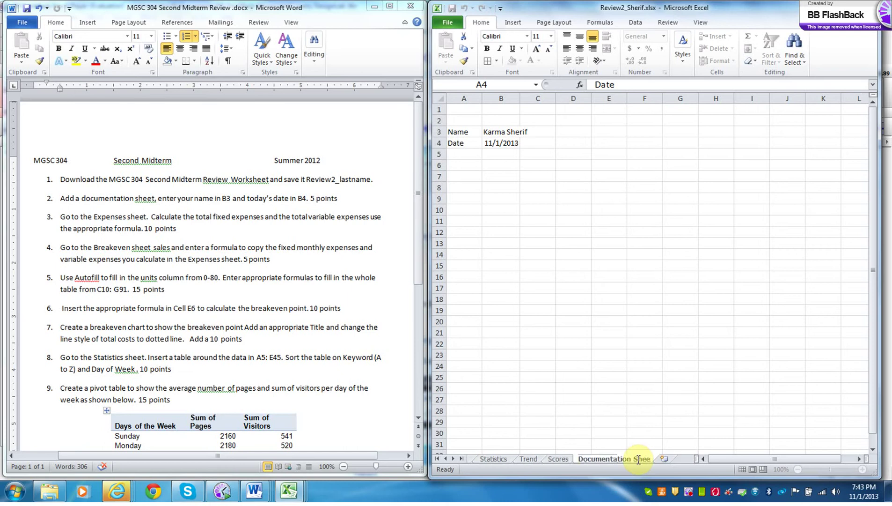
mouse_move(890, 485)
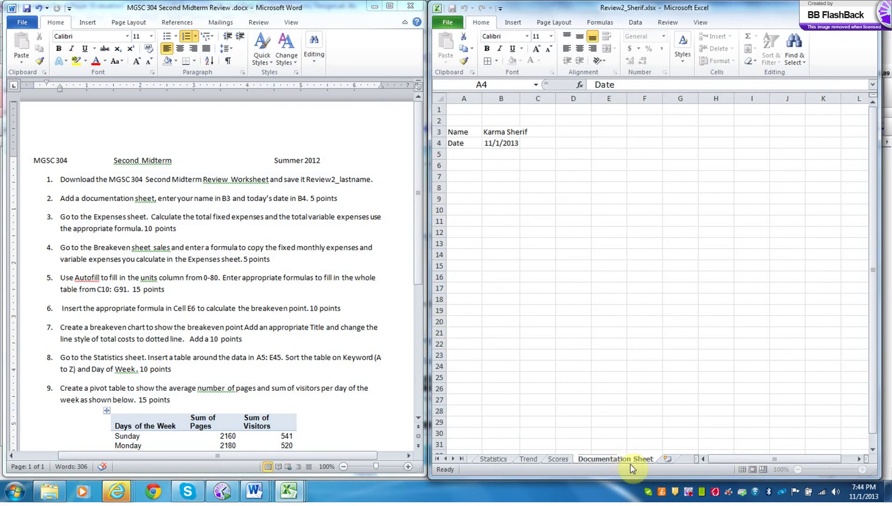
click(636, 412)
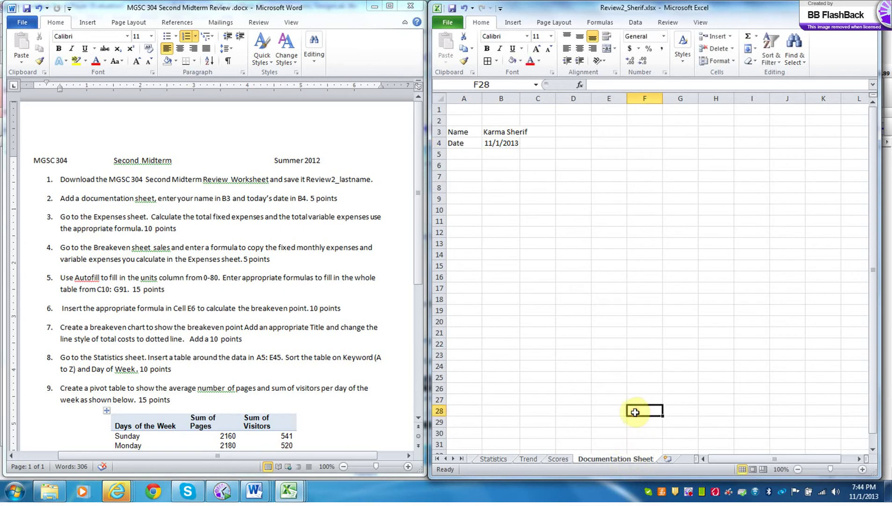
click(437, 458)
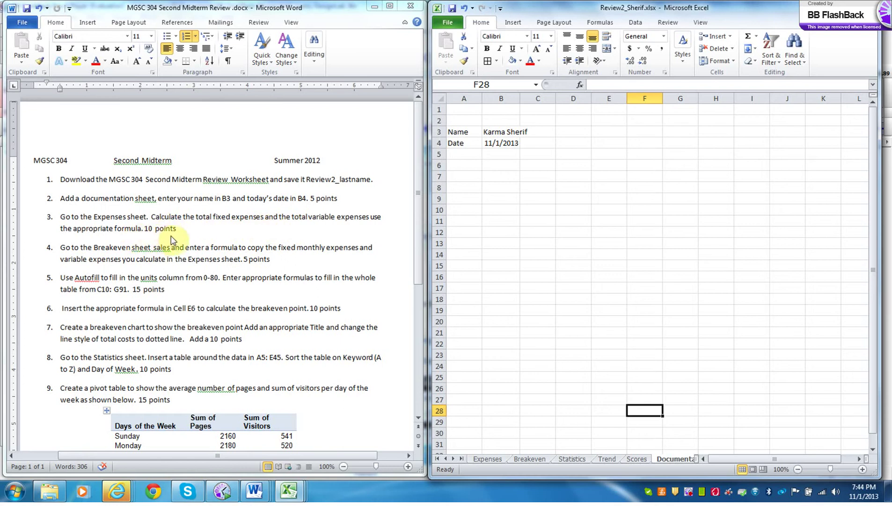
- AutoSum the fixed expenses into B6 (3,600) and variable expenses into B14 (23)
click(487, 459)
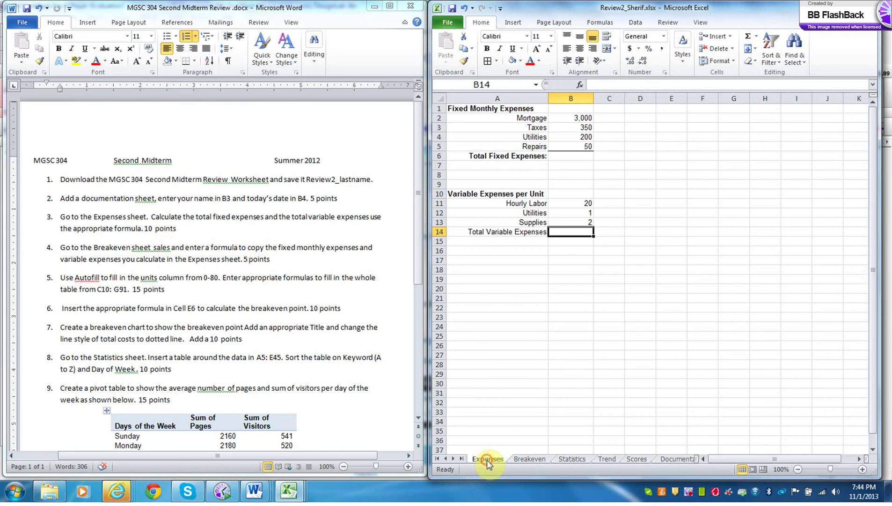
click(572, 156)
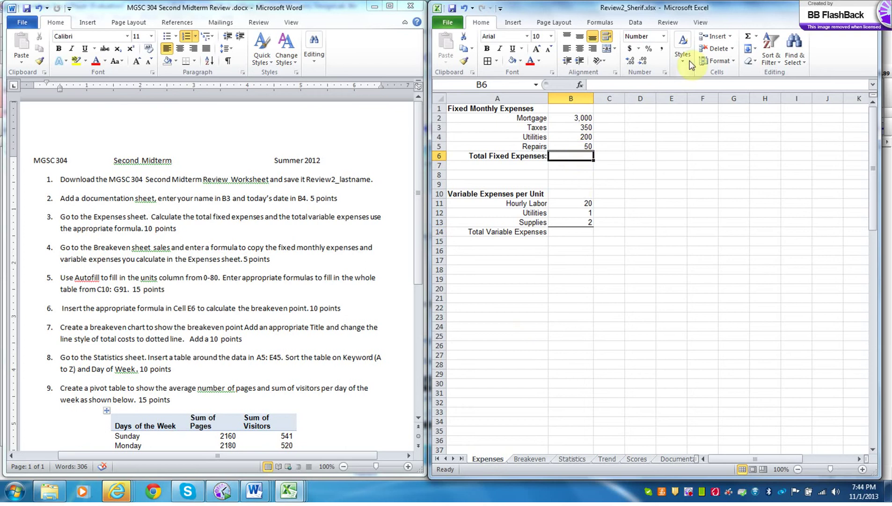
click(749, 37)
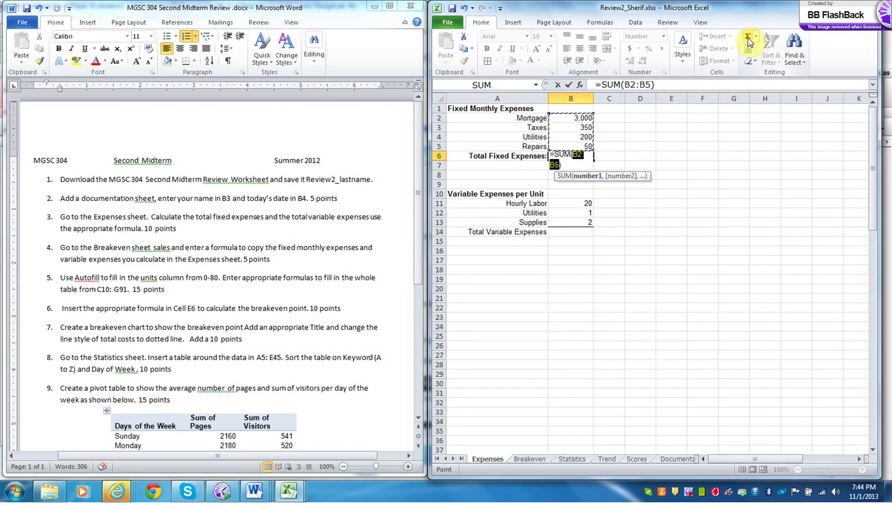
key(Return)
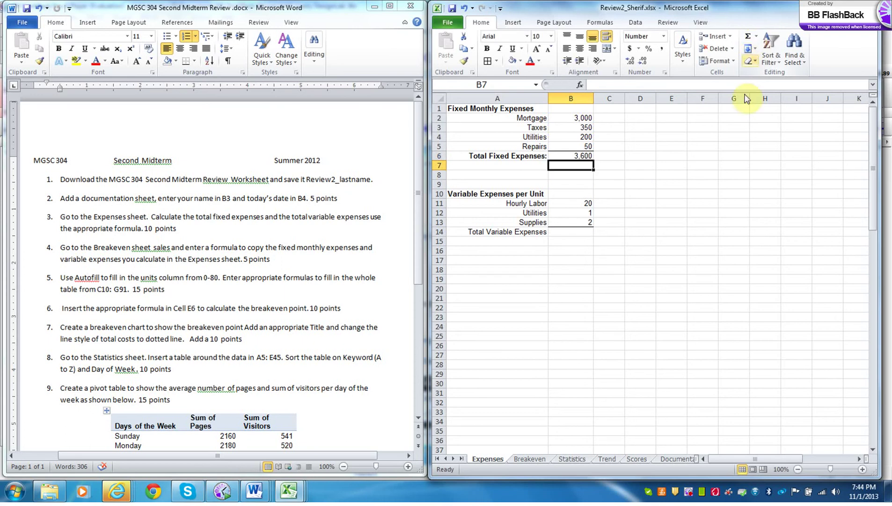
click(567, 235)
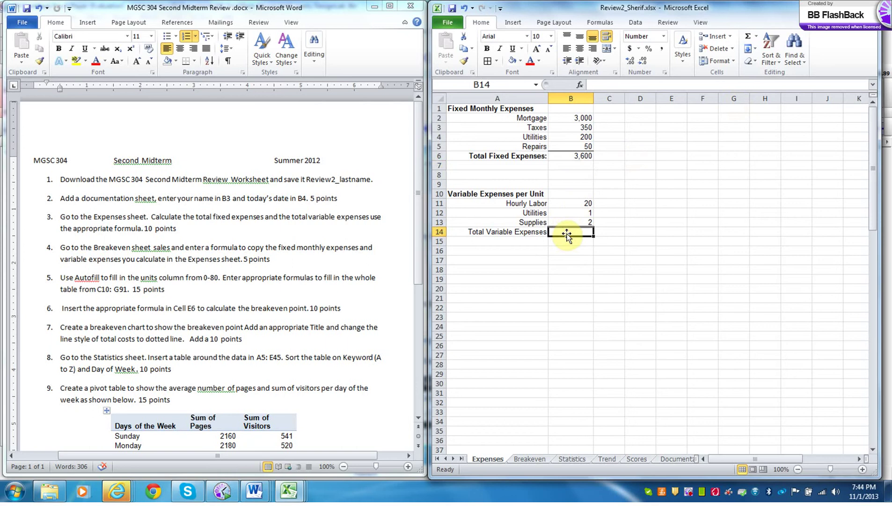
click(747, 38)
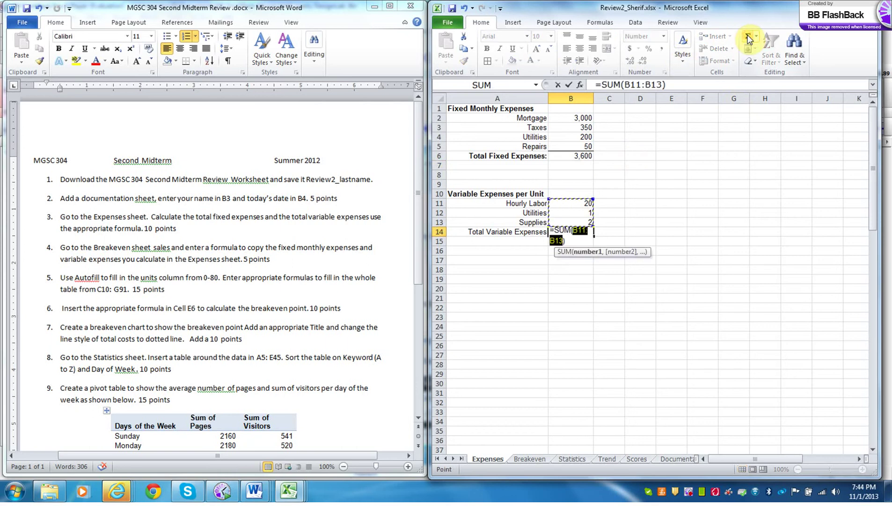
key(Return)
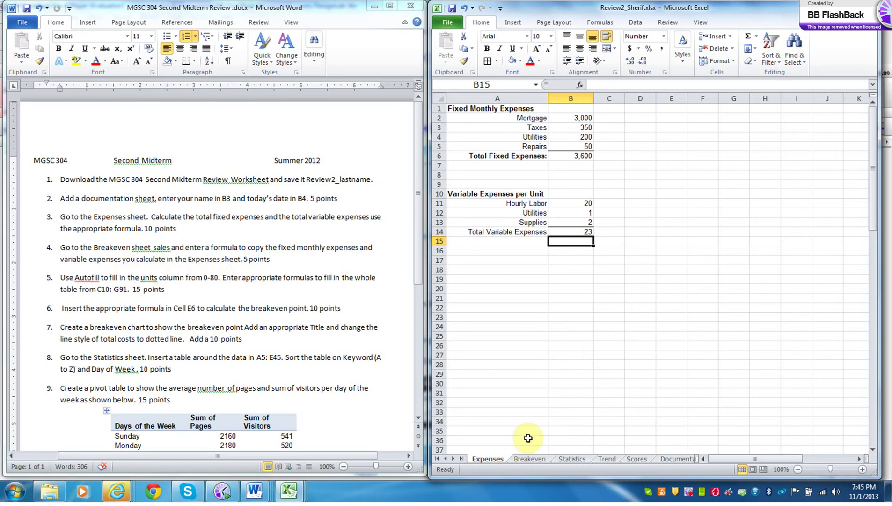
- Check the SUM formulas in B6 and B14, then go to the Breakeven sheet
click(575, 158)
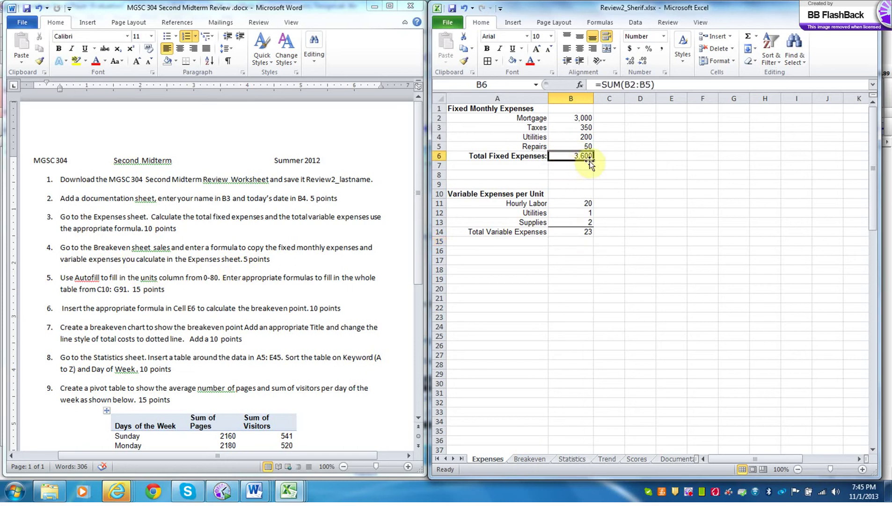
click(583, 232)
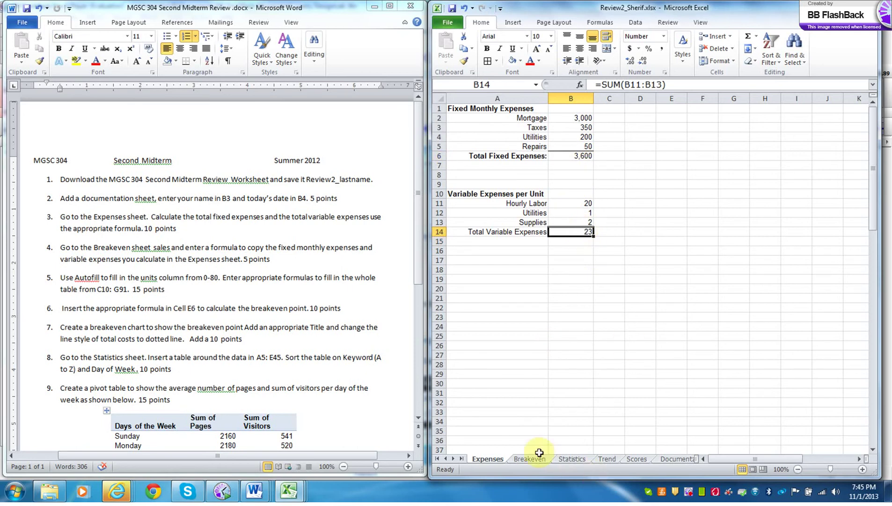
click(535, 460)
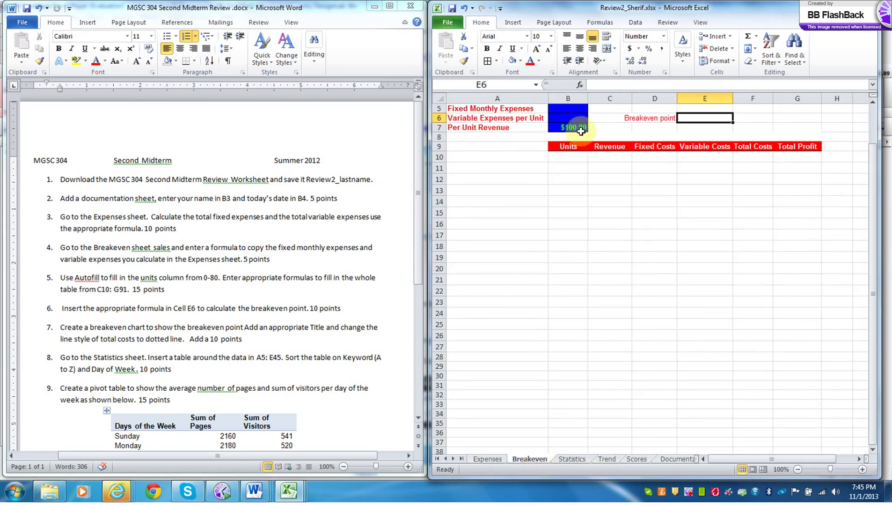
- Link Breakeven B5 to the fixed expenses total with =Expenses!B6 ($3,600)
click(568, 107)
text(=)
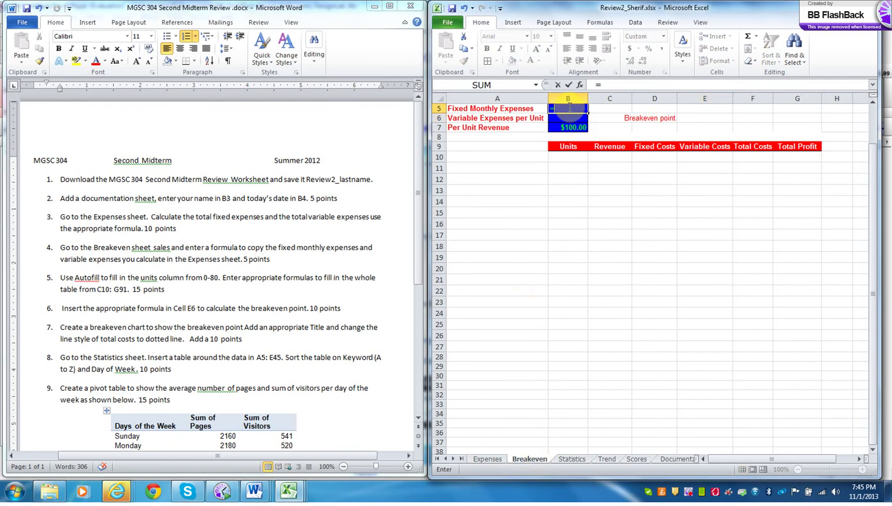
click(487, 459)
click(577, 156)
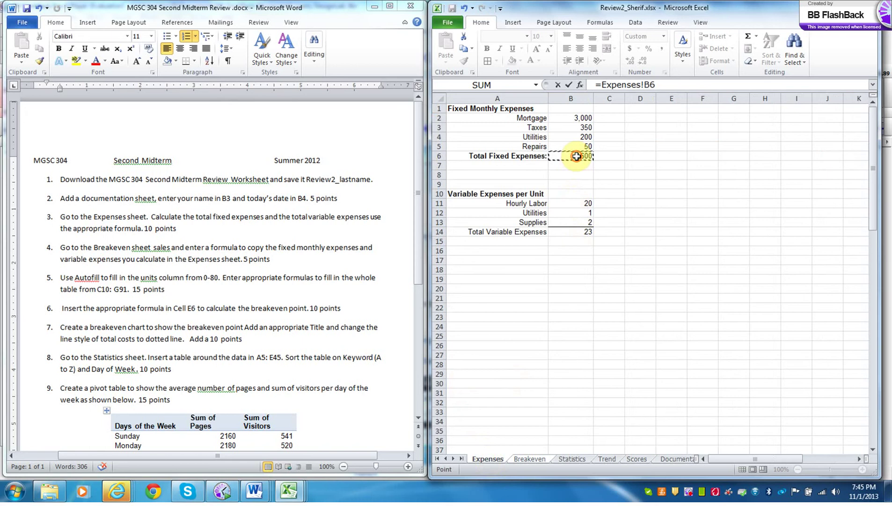
key(Return)
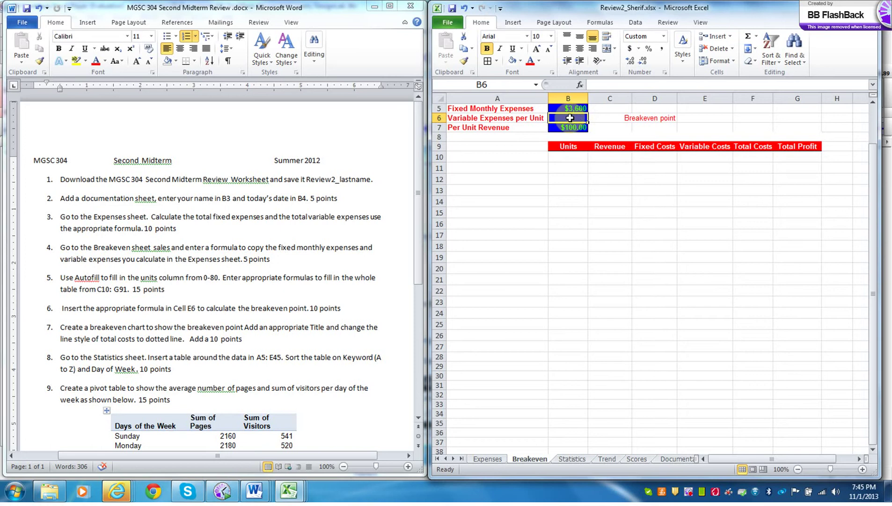
- Link Breakeven B6 to the variable expenses total with =Expenses!B14 ($23.00)
text(=)
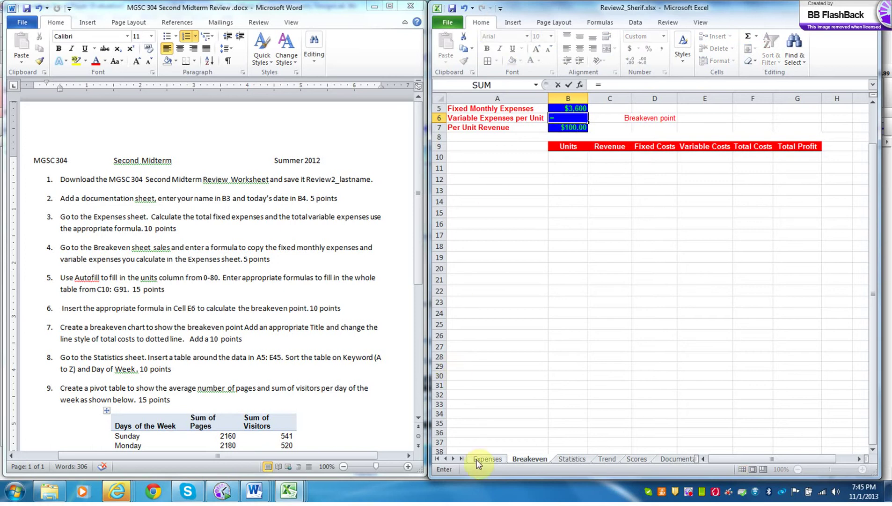
click(478, 460)
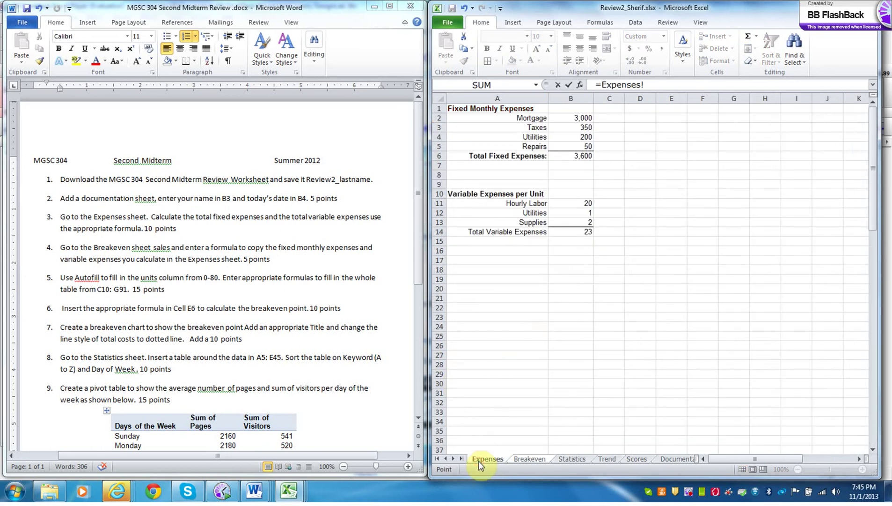
click(596, 234)
click(582, 233)
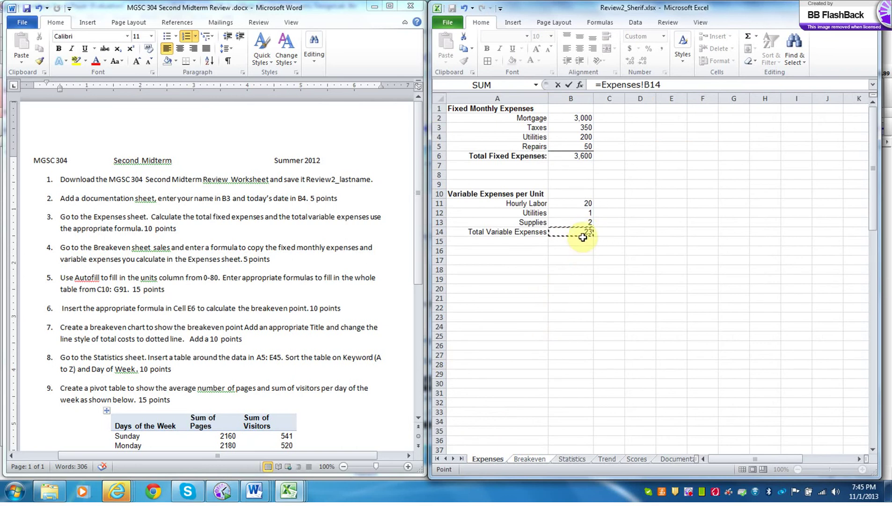
key(Return)
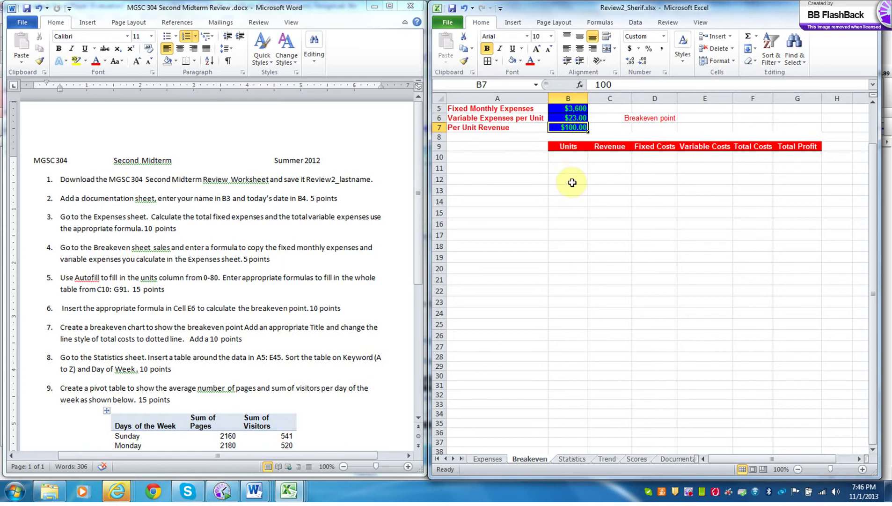
- Enter 0 and 1 in B10:B11 and fill the Units series down to 80 in B90
click(574, 158)
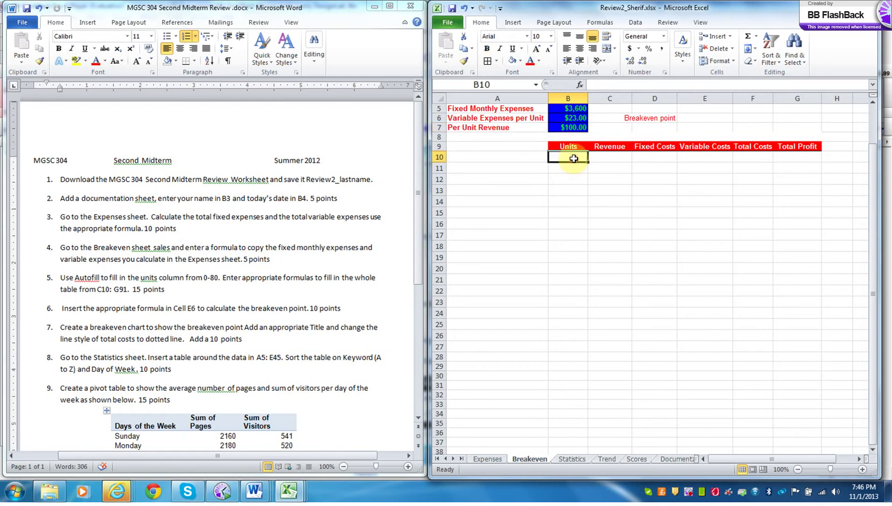
text(0)
key(Return)
text(1)
key(Return)
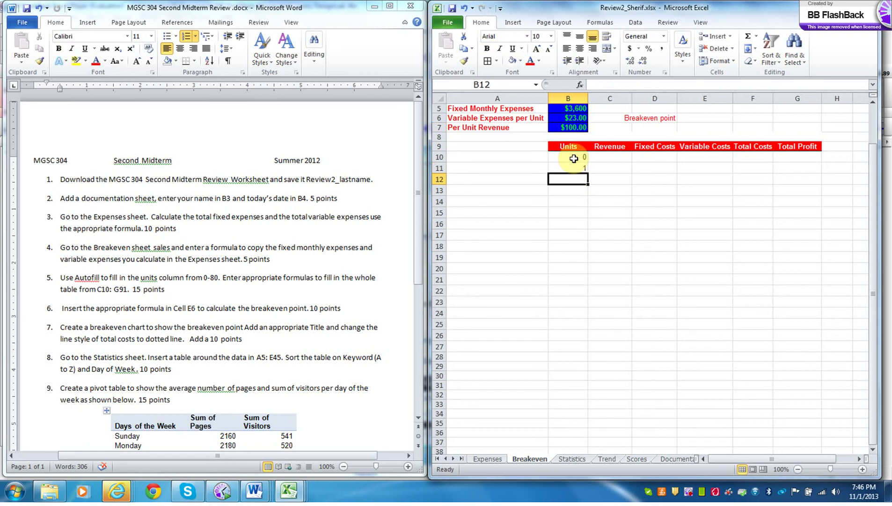
drag(575, 158, 590, 411)
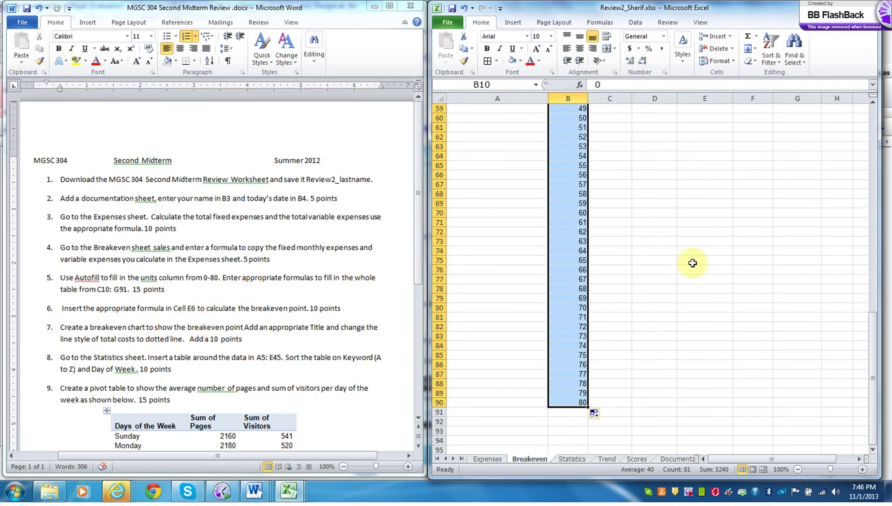
drag(875, 415, 856, 201)
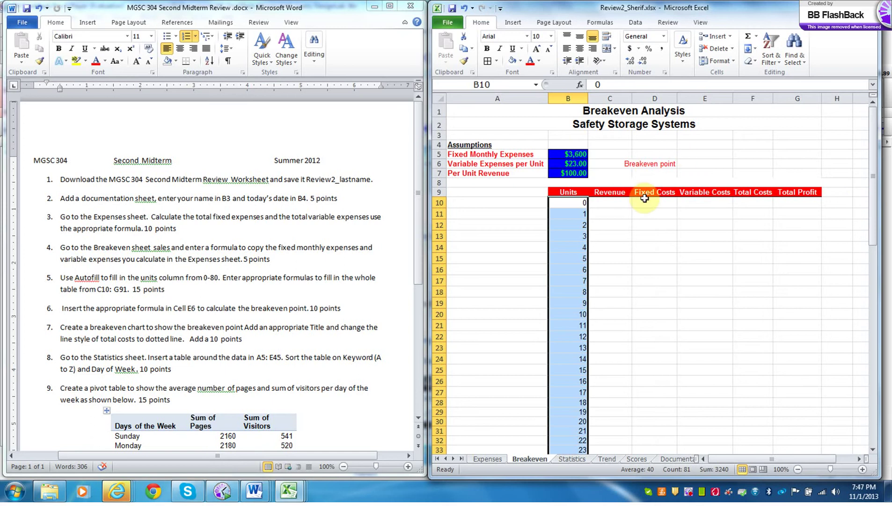
- Enter 0 as the Revenue in C10, displayed as $ -
click(615, 202)
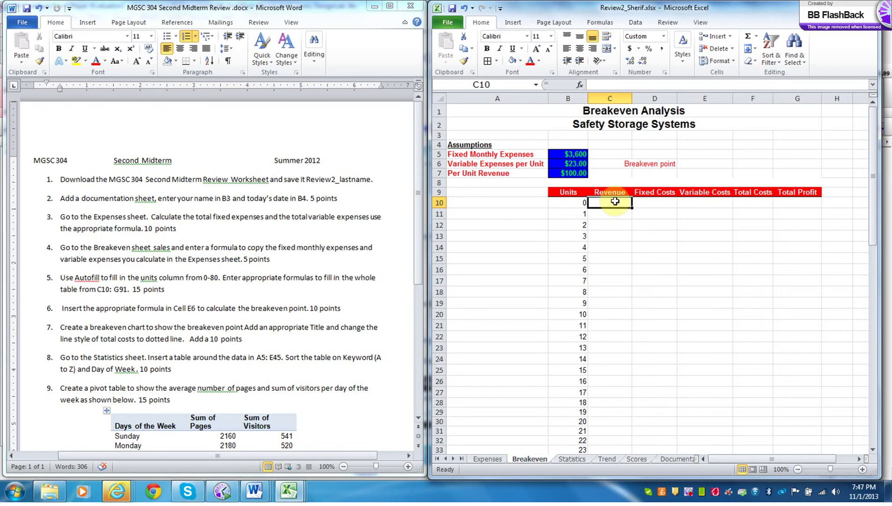
text(0)
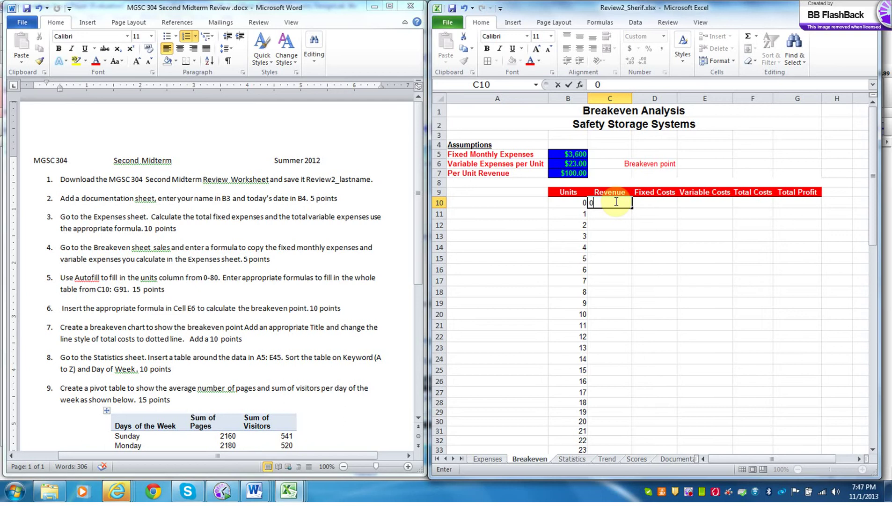
key(Return)
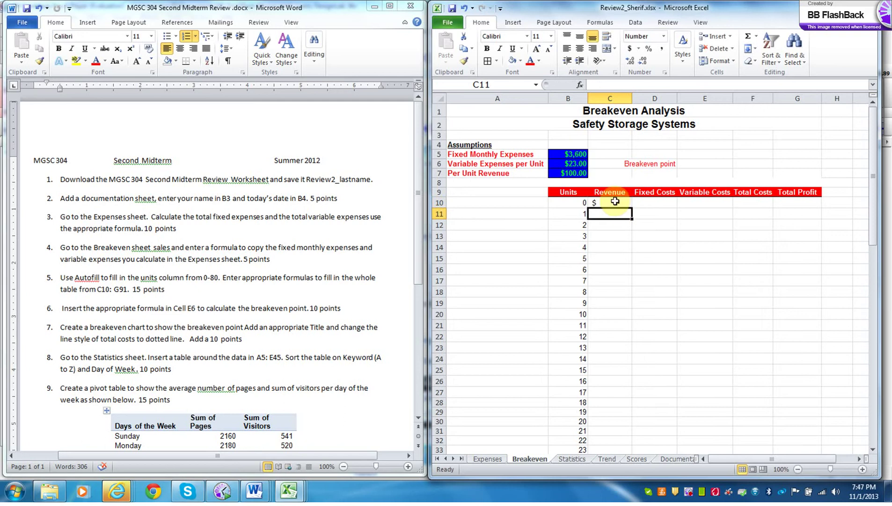
click(651, 204)
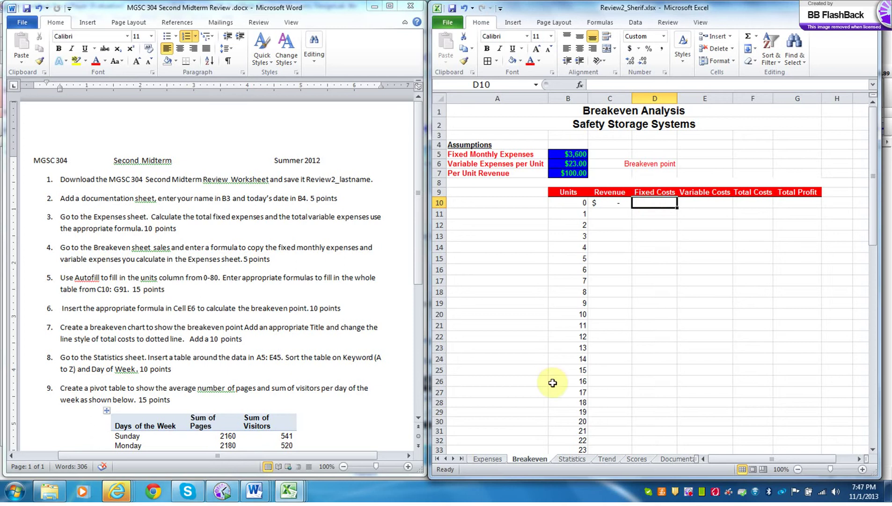
click(487, 459)
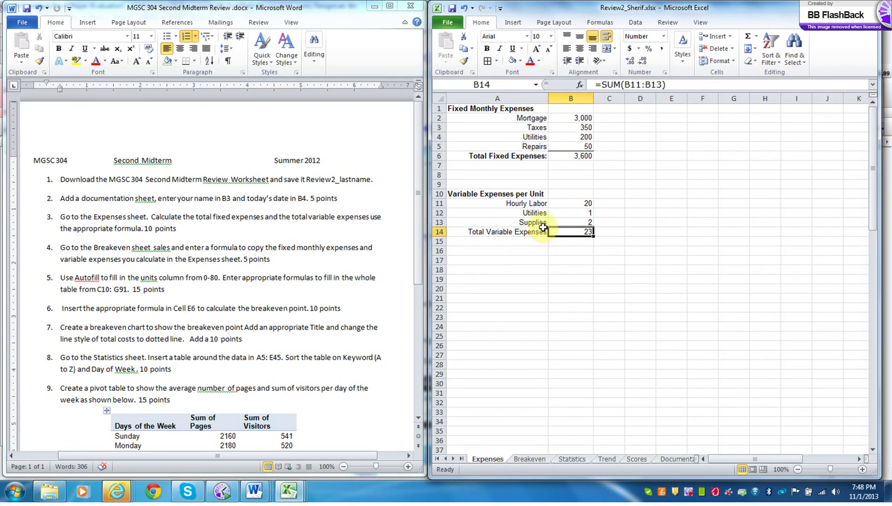
click(538, 458)
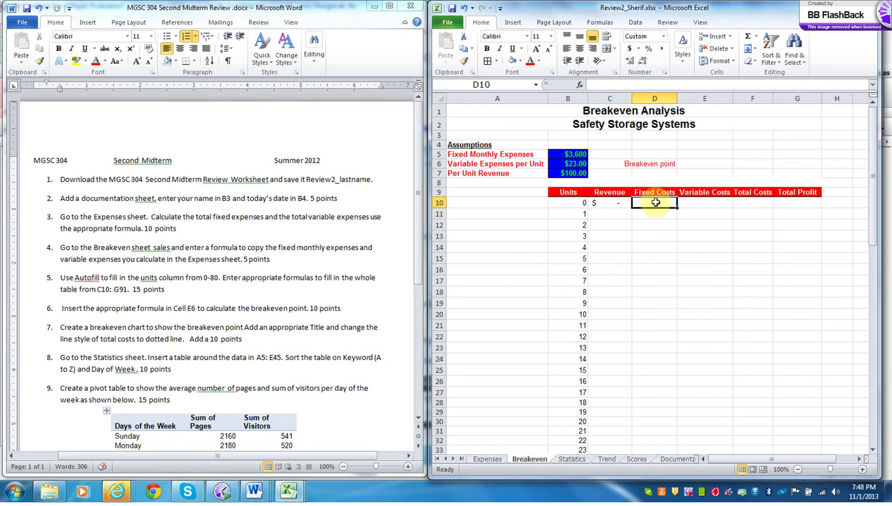
- Enter =B5 for Fixed Costs in D10 and =B10*$B$6 for Variable Costs in E10
text(=)
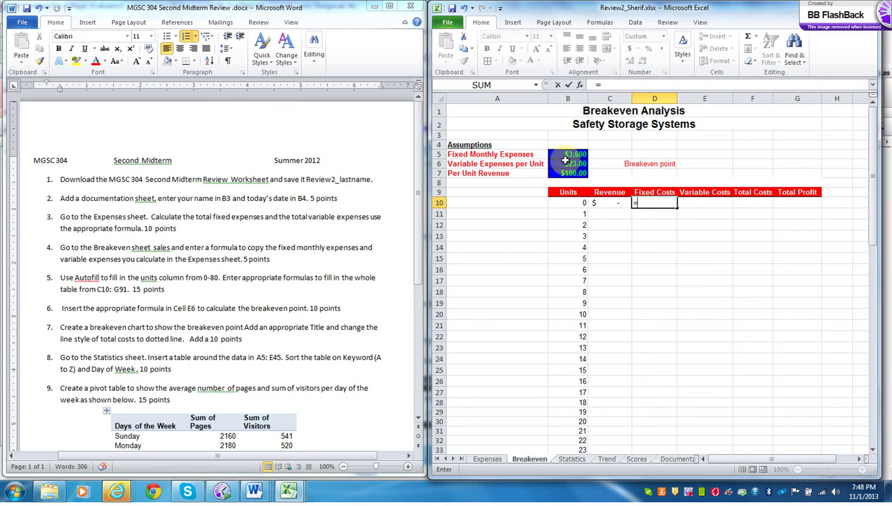
click(570, 156)
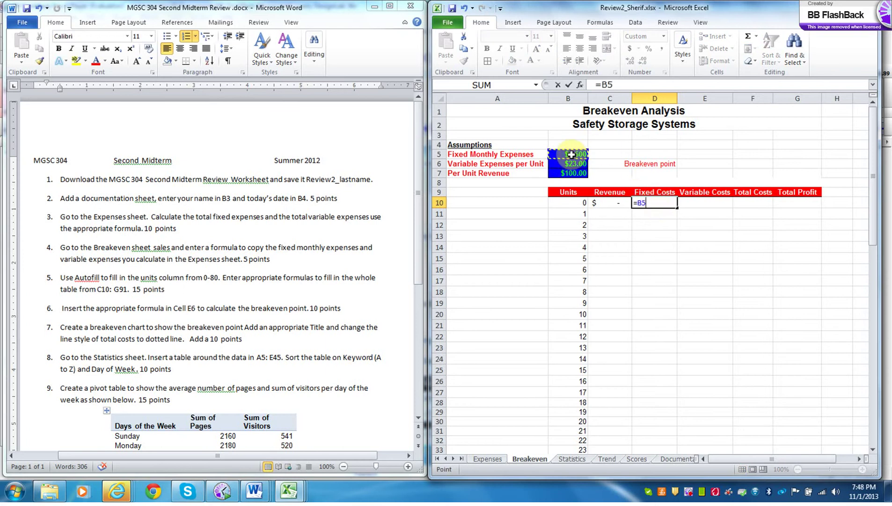
key(Return)
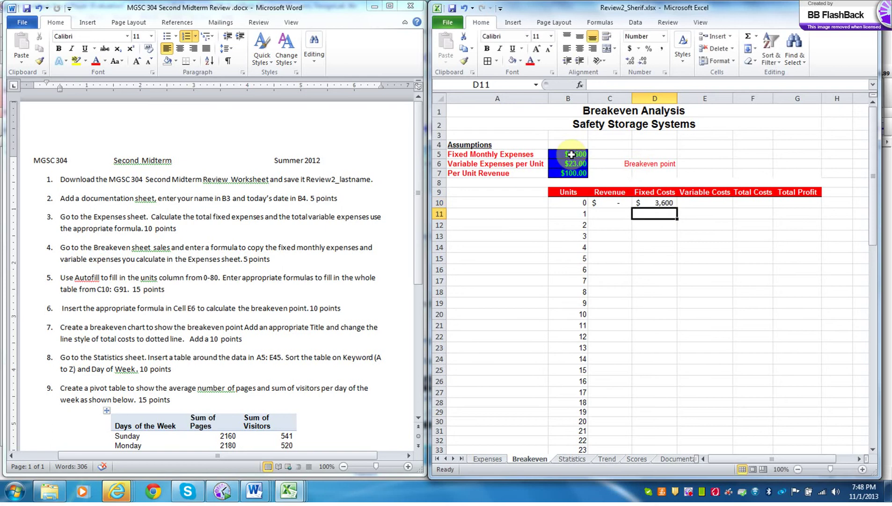
click(706, 204)
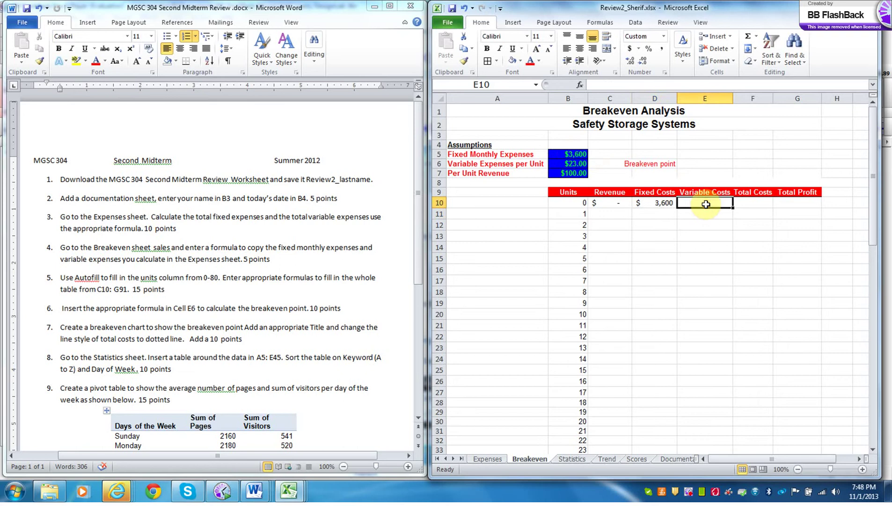
text(=B10*$B$6)
key(Return)
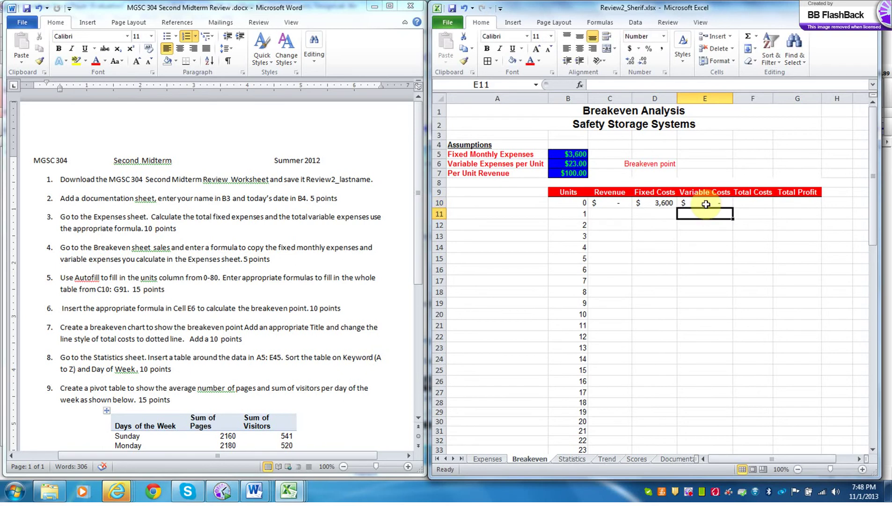
- Enter =D10+E10 in F10 for Total Costs of $3,600
click(758, 204)
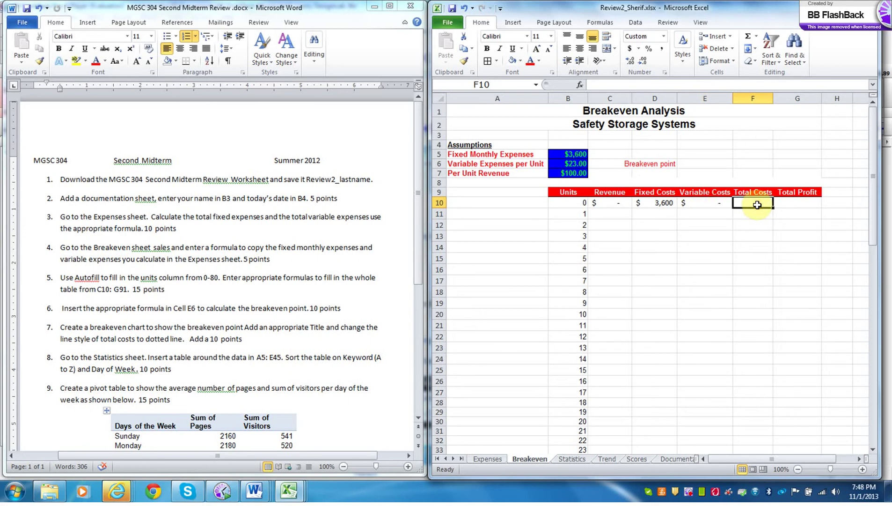
text(=)
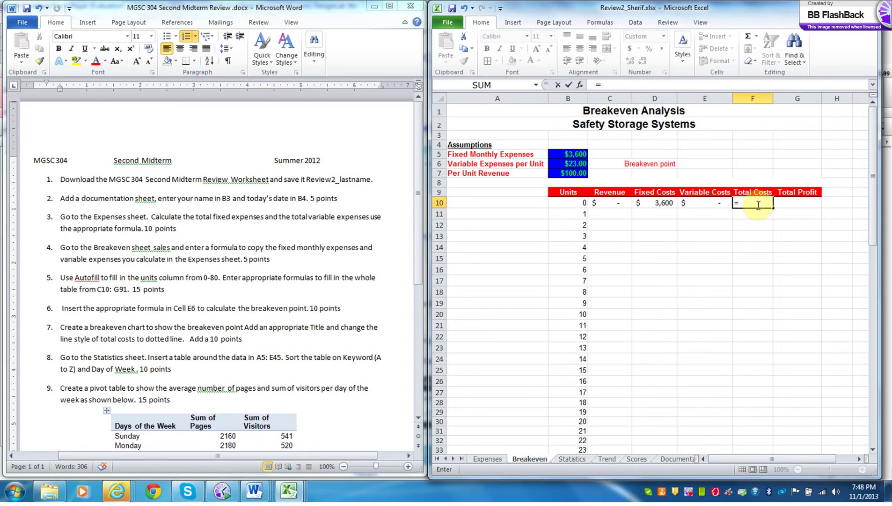
click(661, 202)
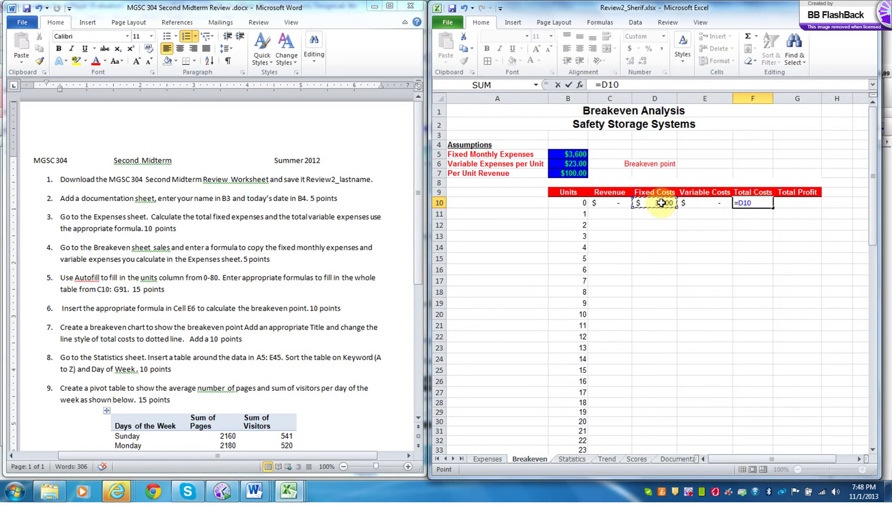
text(+)
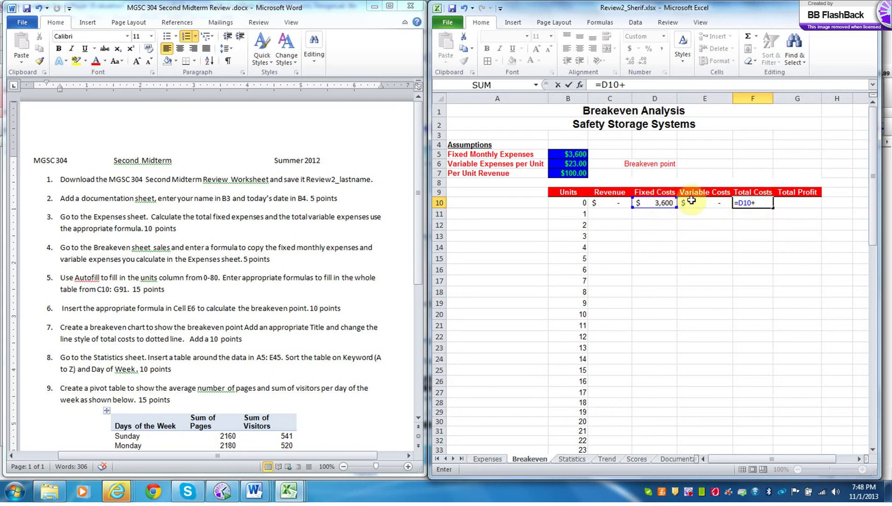
click(695, 202)
key(Return)
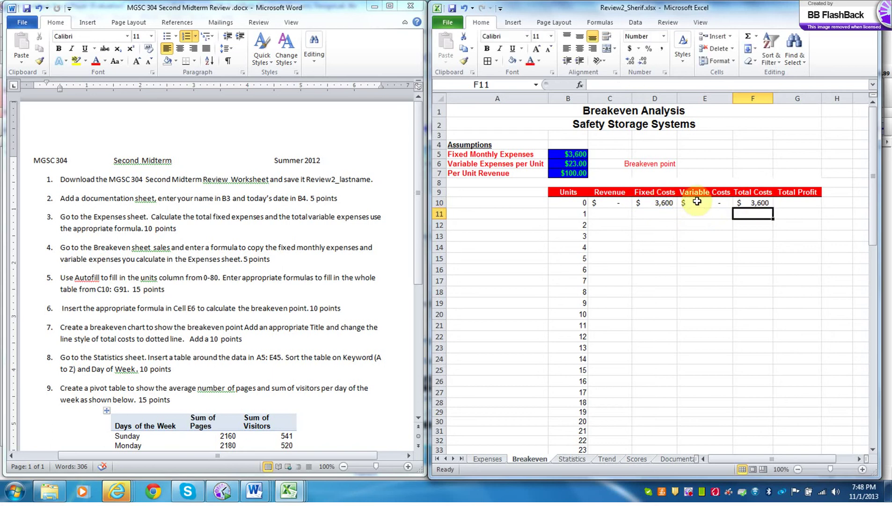
- Enter =C10-F10 in G10 for Total Profit of $(3,600)
click(791, 202)
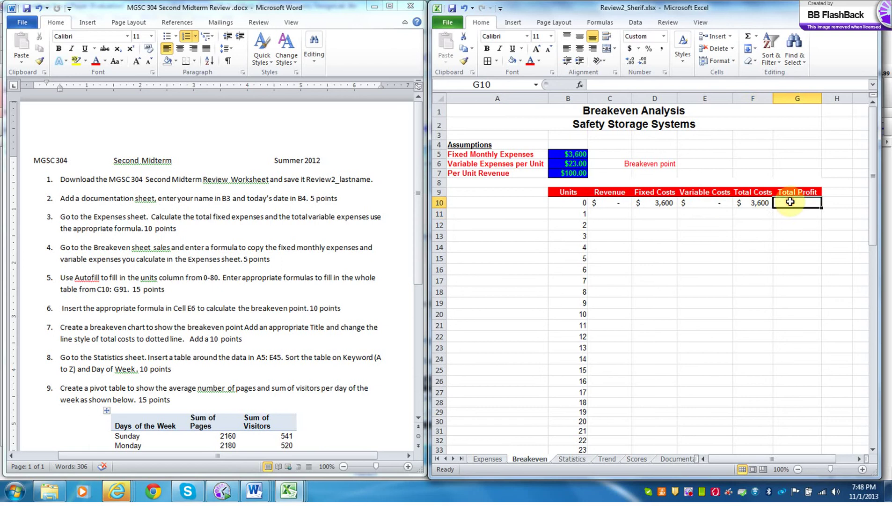
text(=)
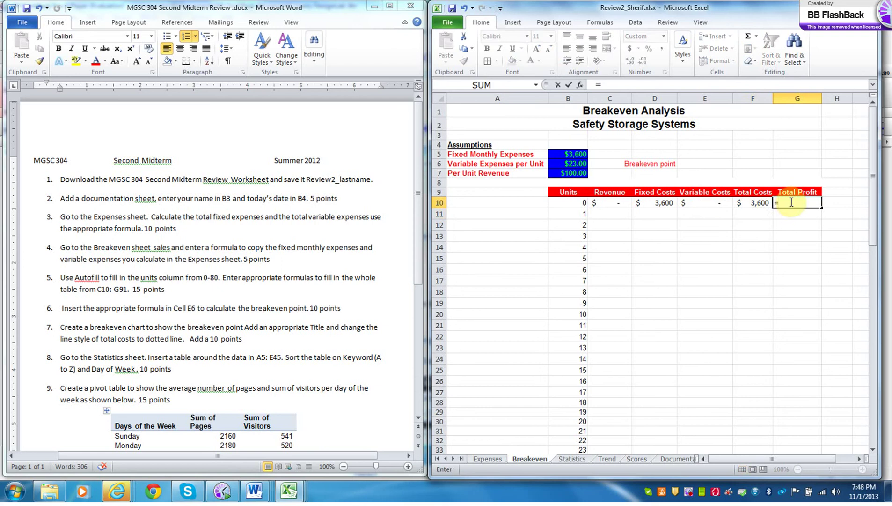
click(615, 203)
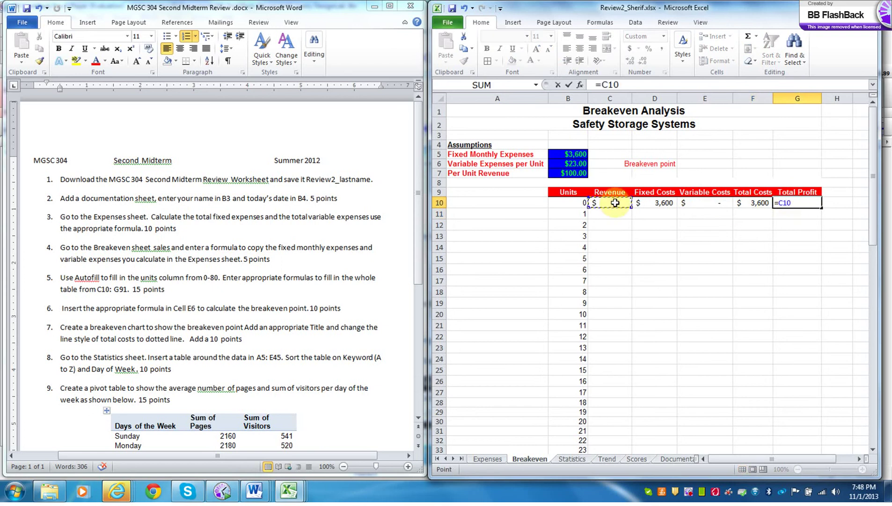
text(-)
click(761, 202)
key(Return)
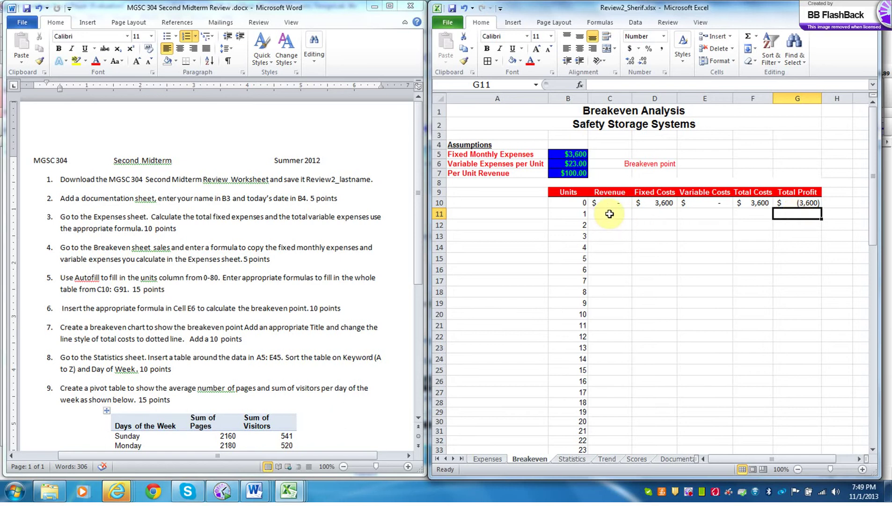
click(610, 214)
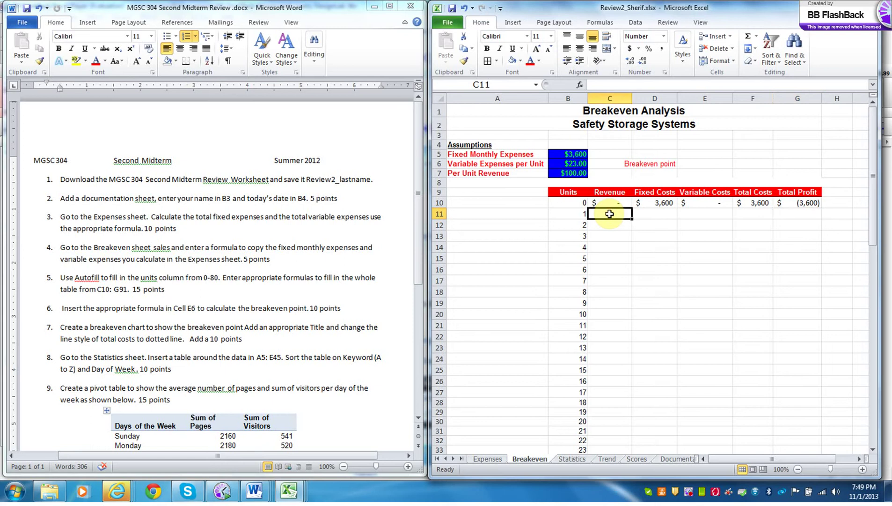
- Enter =B11*$B$7 in C11 so Revenue shows 100
text(=)
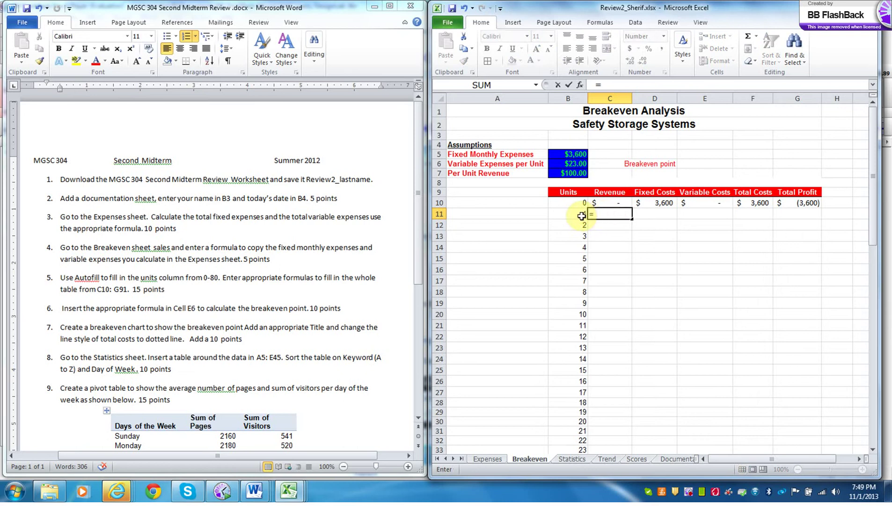
click(580, 215)
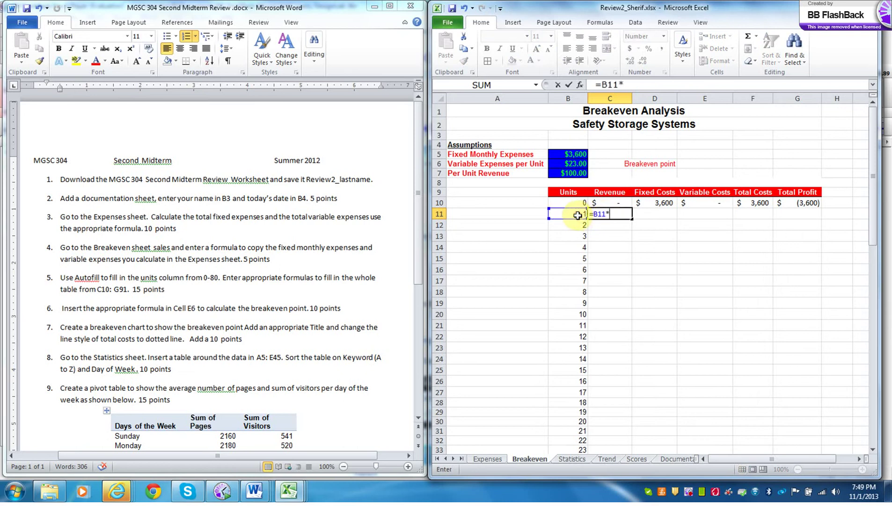
text(*)
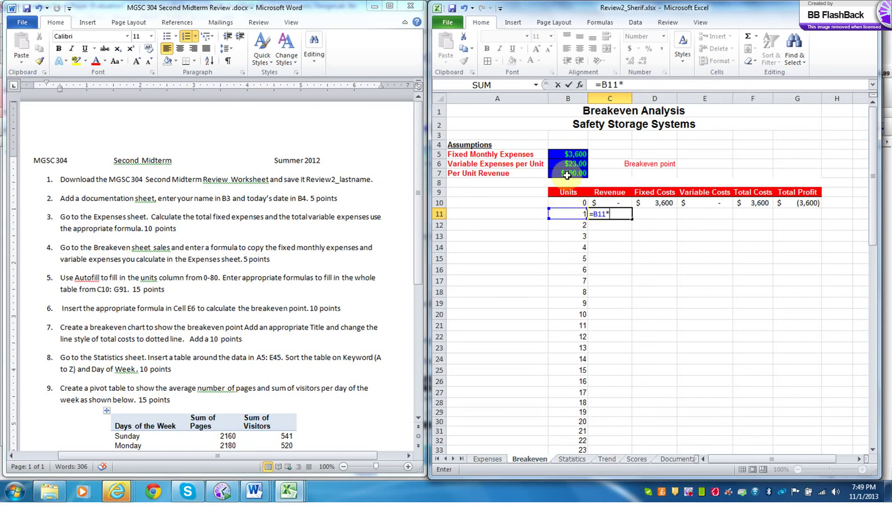
click(567, 175)
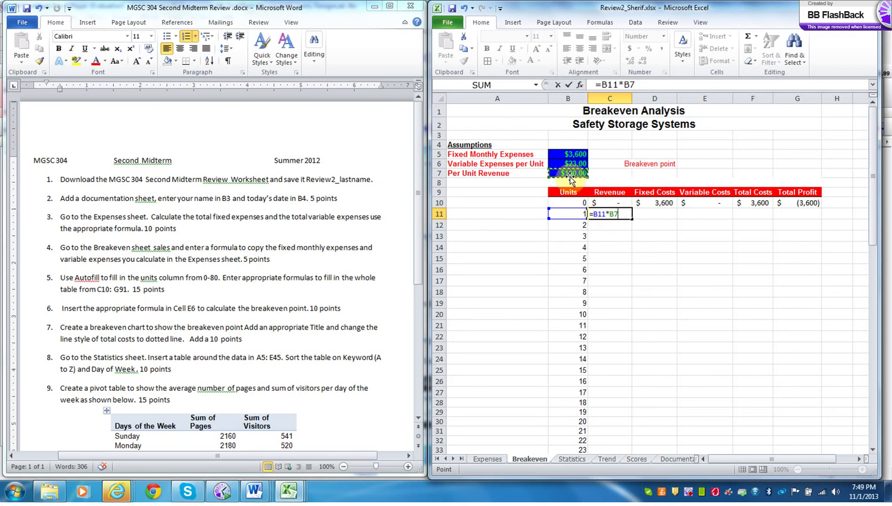
click(611, 214)
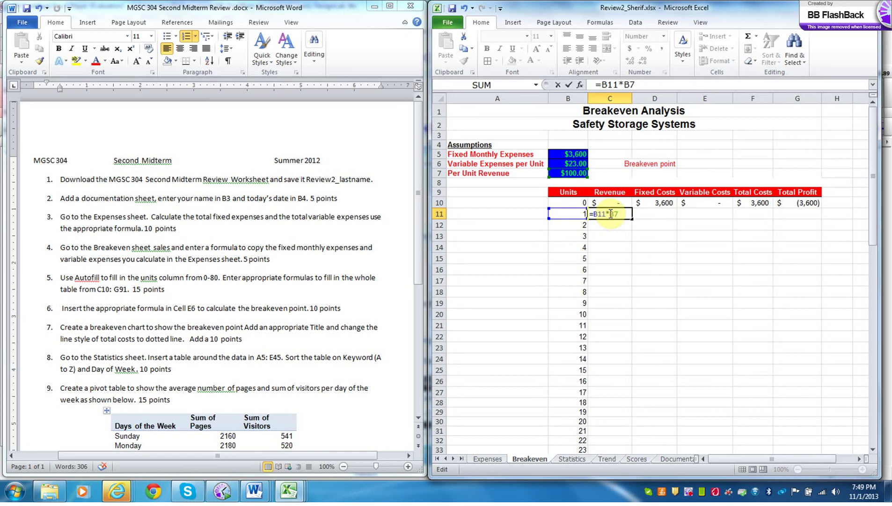
text($B)
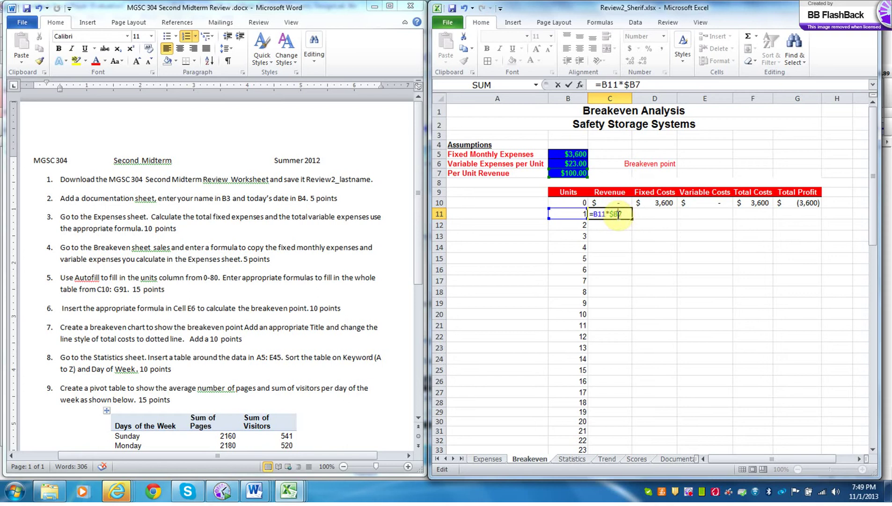
text($)
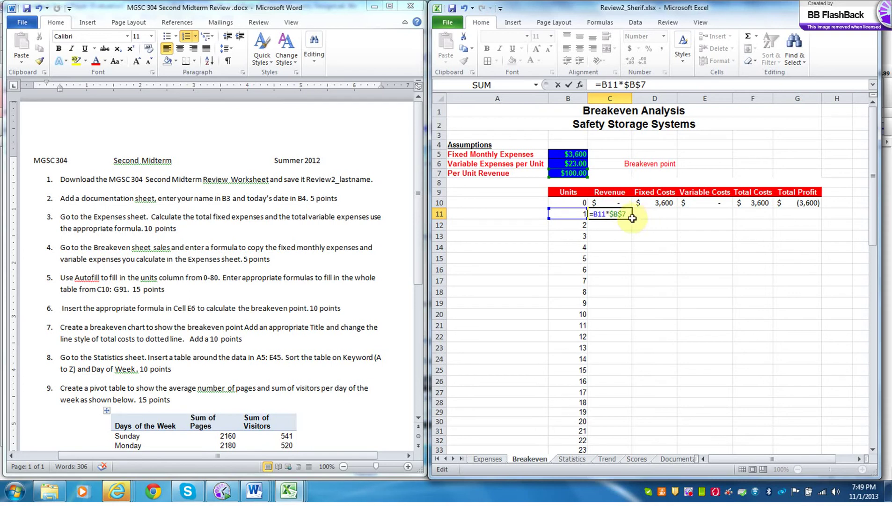
key(Return)
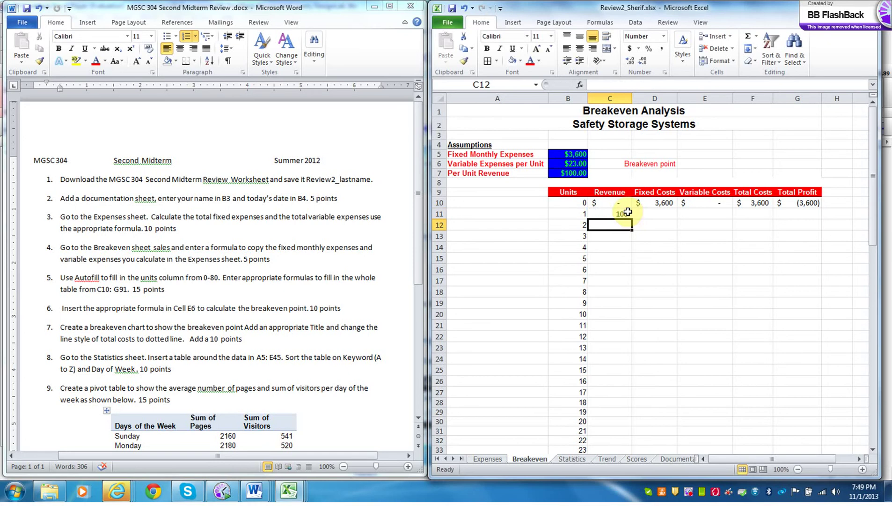
- Enter =$B$5 in D11 so Fixed Costs shows 3,600
click(647, 214)
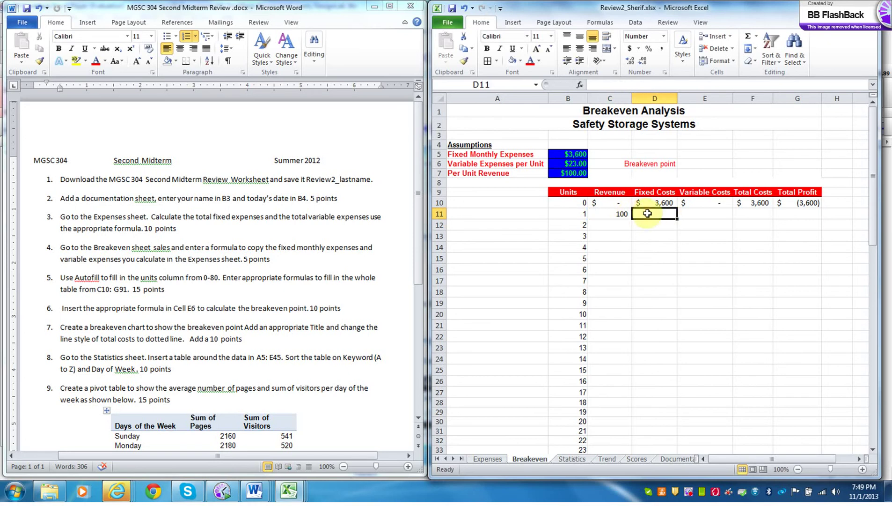
text(=)
click(575, 155)
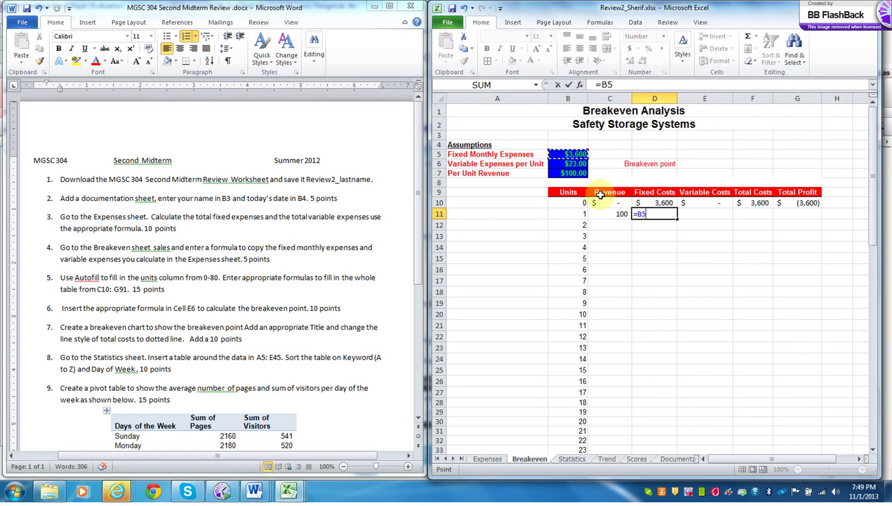
click(604, 85)
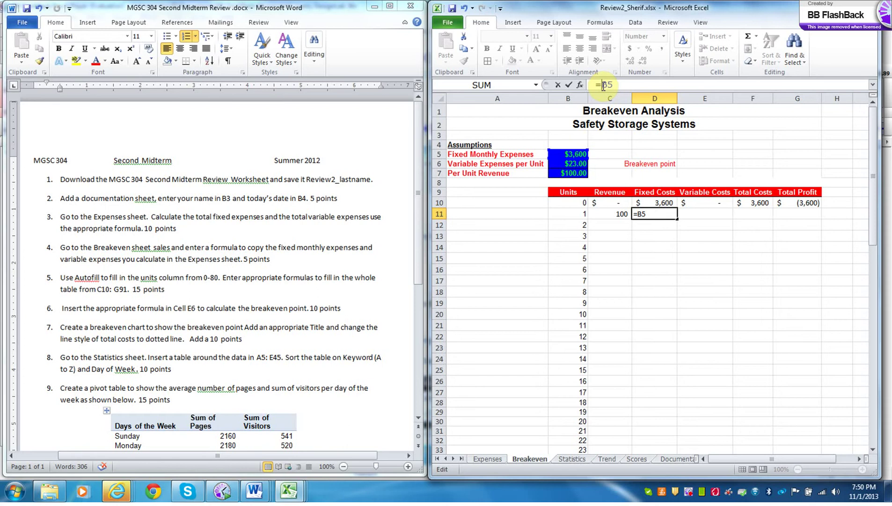
text($)
click(614, 84)
text($)
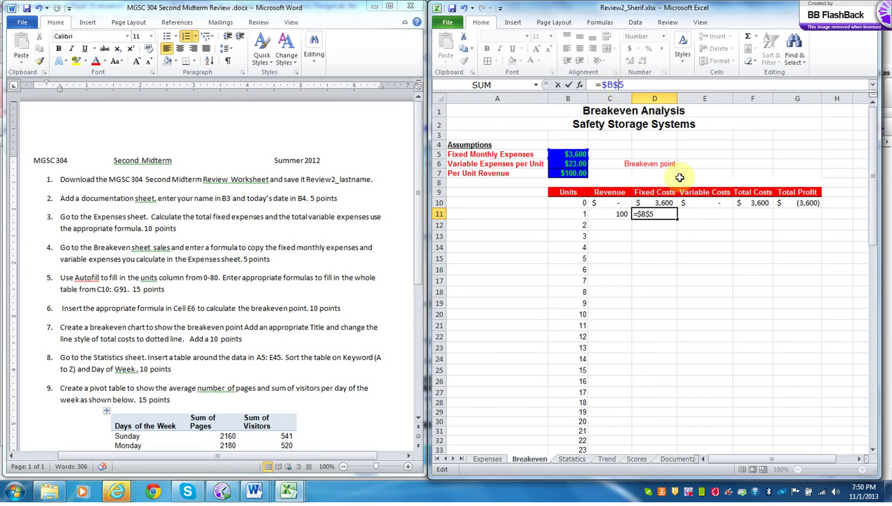
key(Return)
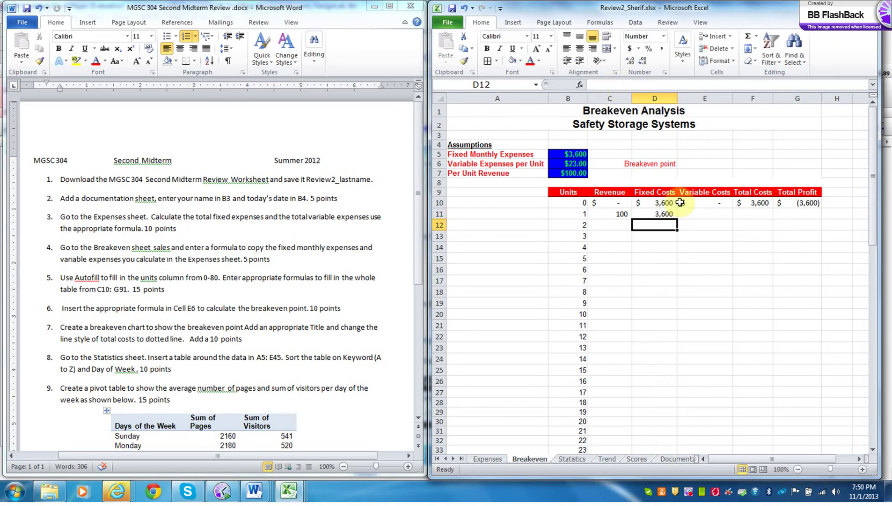
- Enter =$B$6*B11 in E11 so Variable Costs shows 23
click(694, 215)
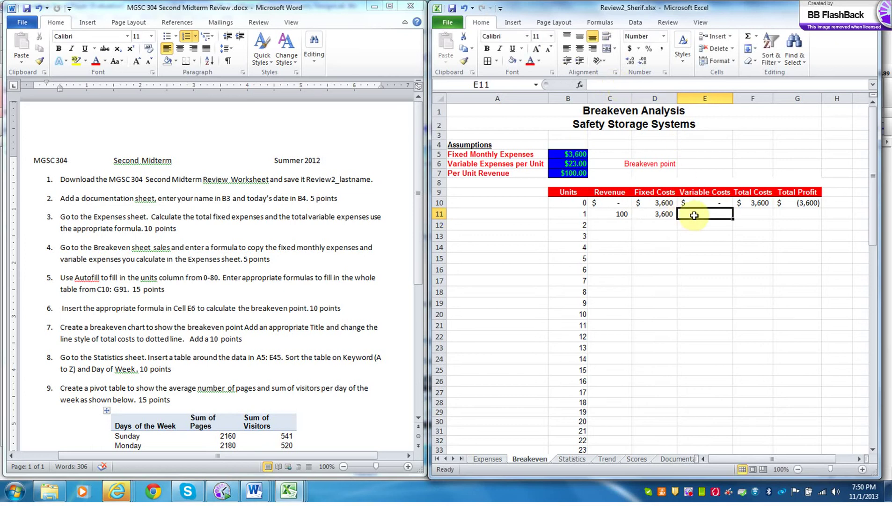
text(=)
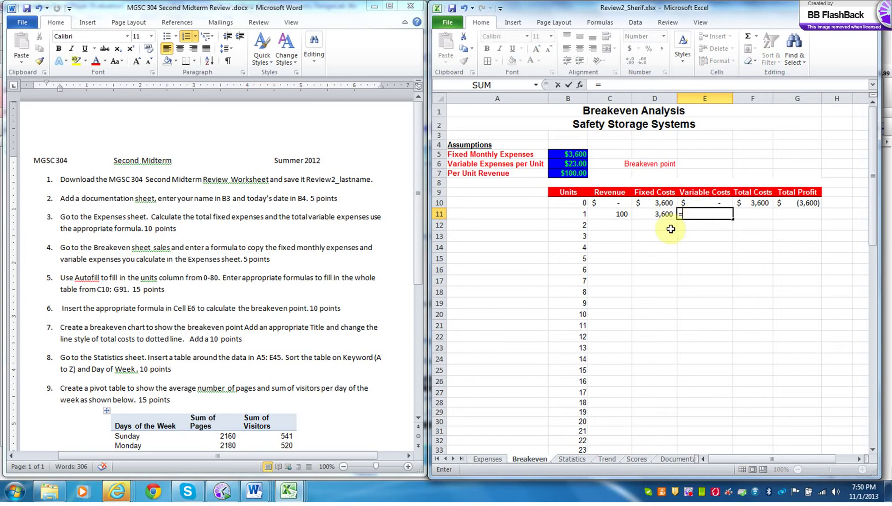
click(576, 164)
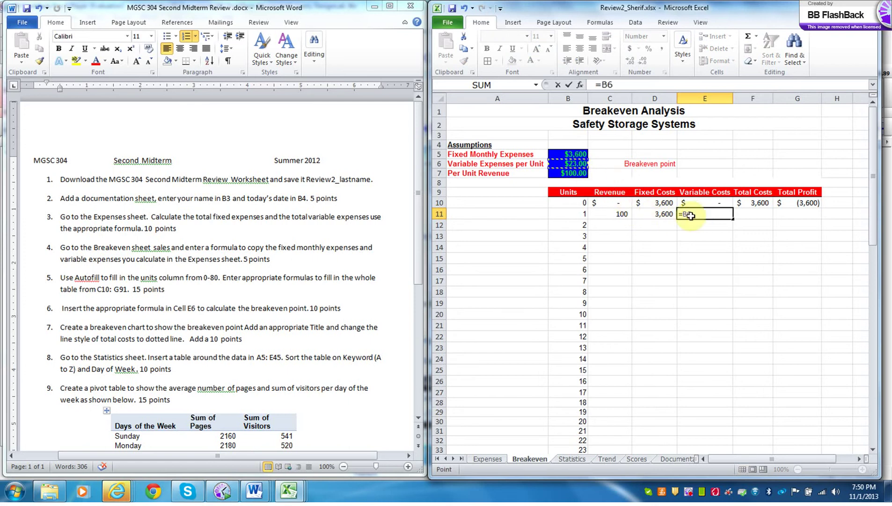
click(603, 84)
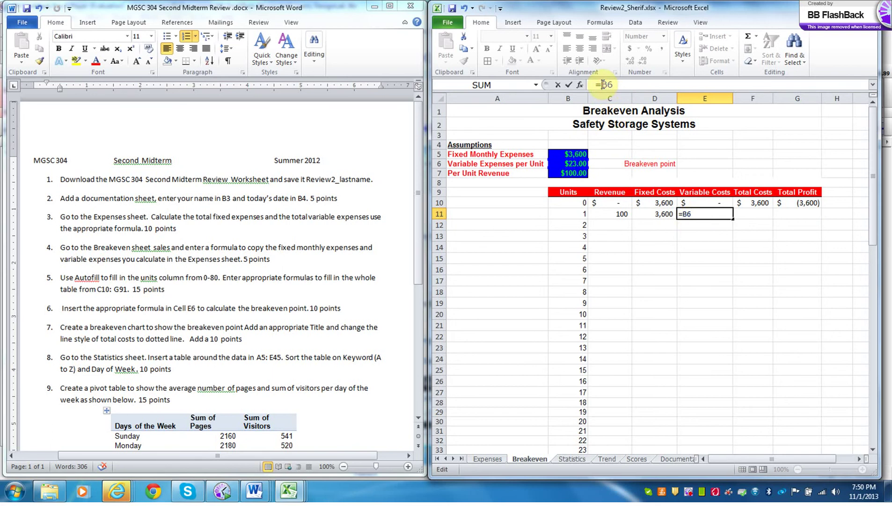
text($)
click(612, 84)
text($)
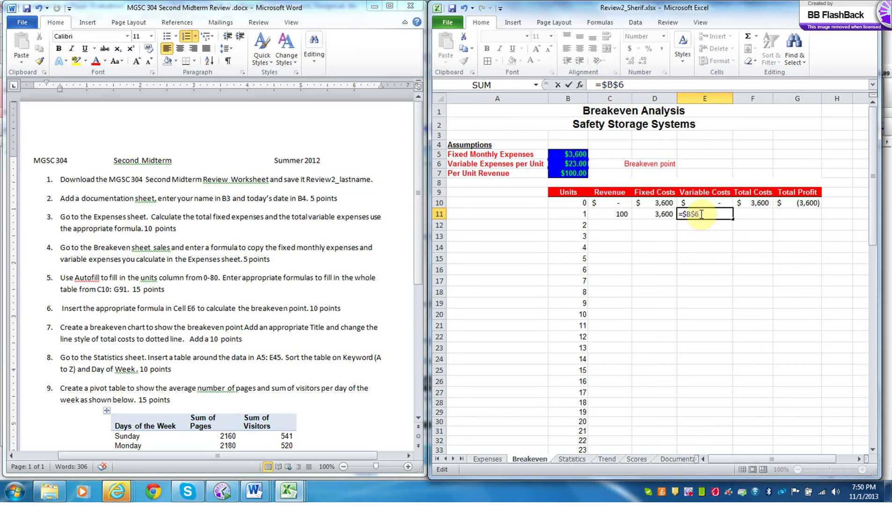
text(*)
click(585, 214)
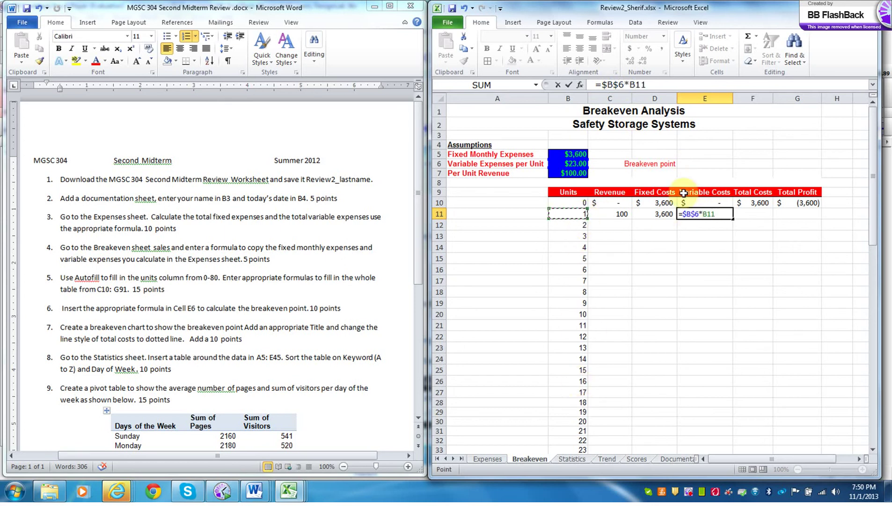
key(Return)
click(750, 214)
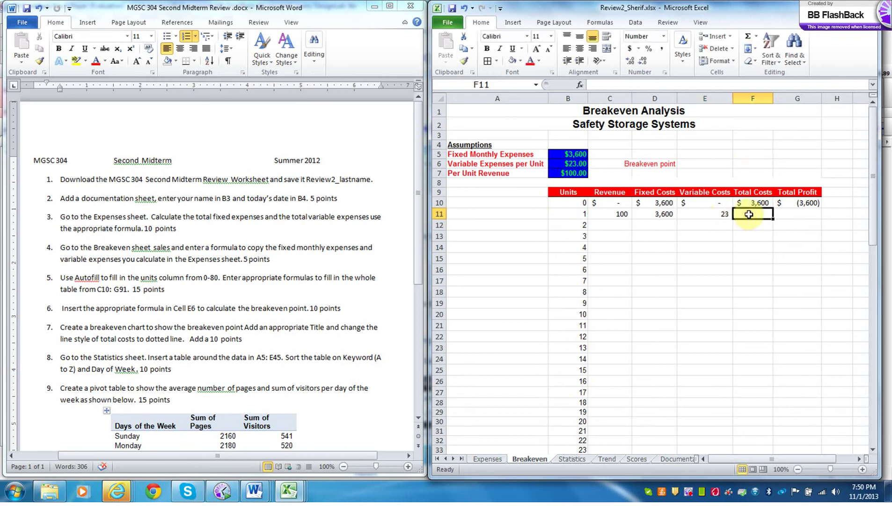
- Enter =D11+E11 in F11 for Total Costs of 3,623
text(=)
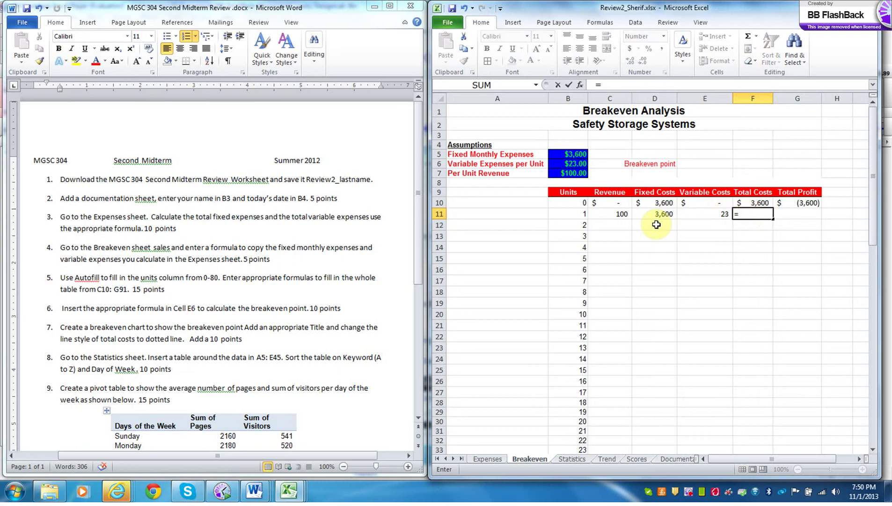
click(653, 215)
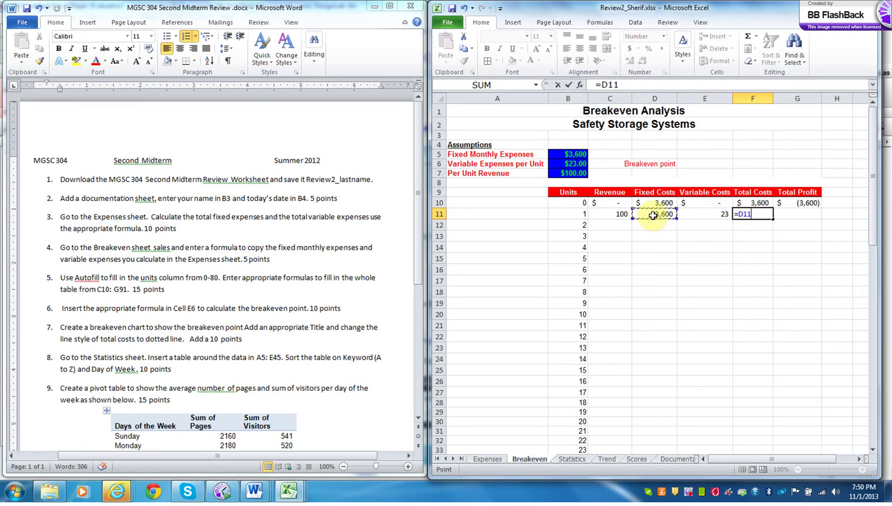
text(+)
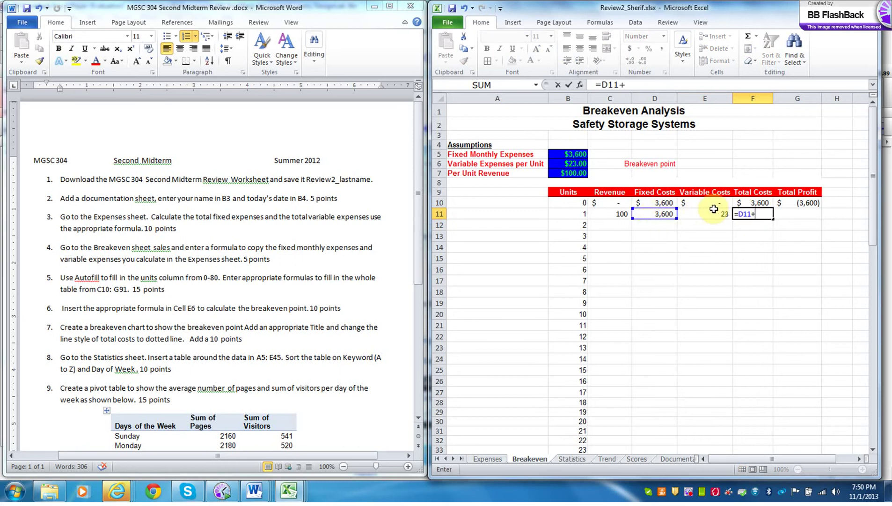
click(716, 214)
key(Return)
- Enter =C11-F11 in G11 for Total Profit of (3,523)
click(809, 217)
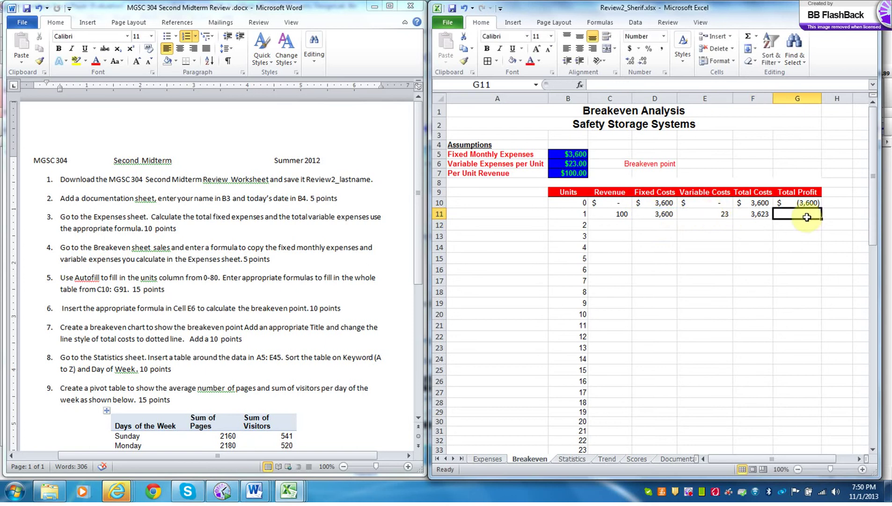
text(=)
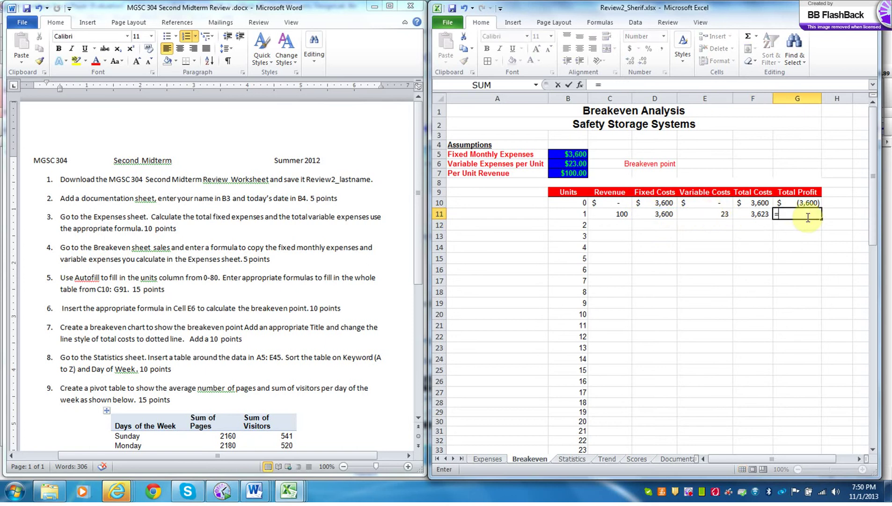
click(616, 213)
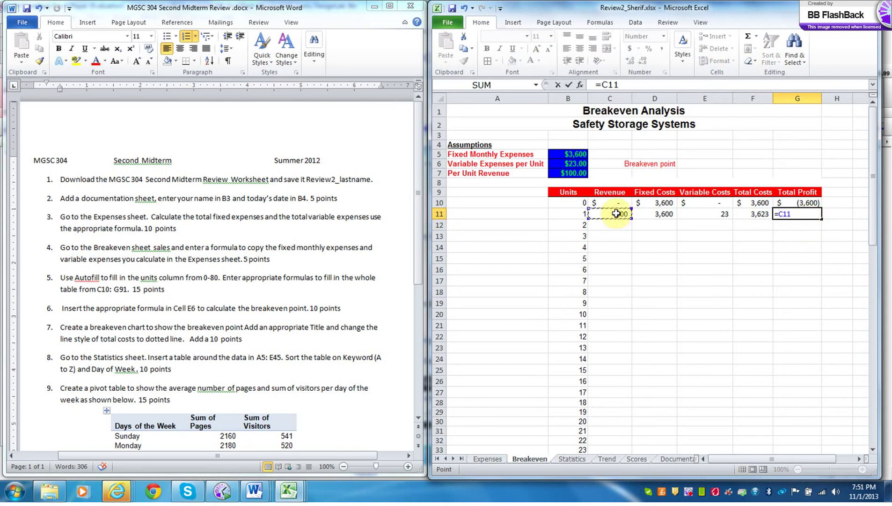
text(-)
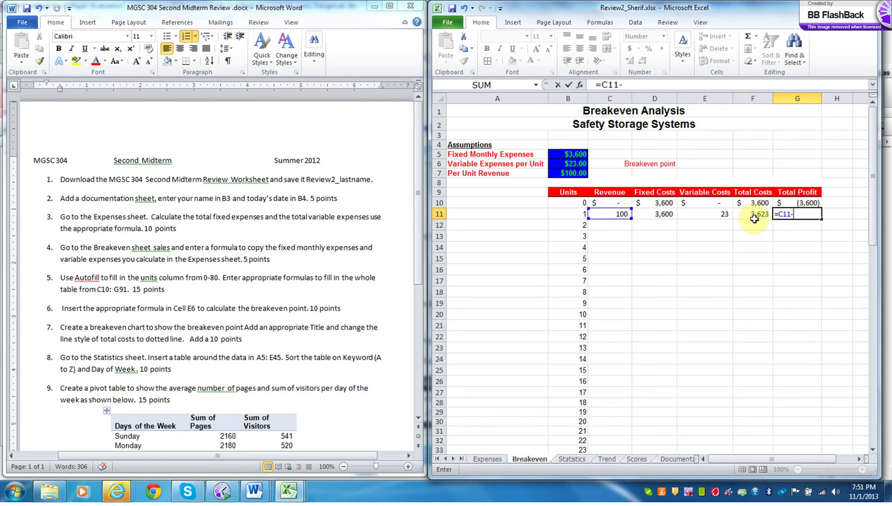
click(755, 214)
key(Return)
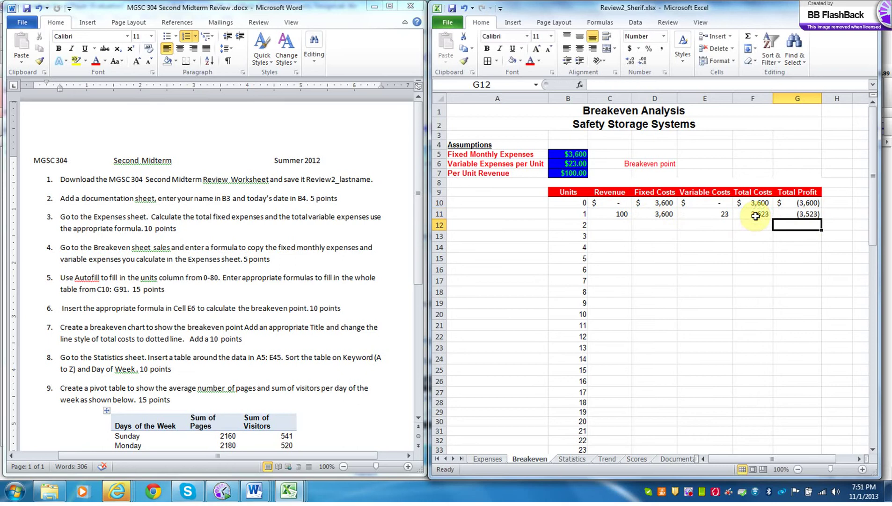
drag(618, 214, 792, 214)
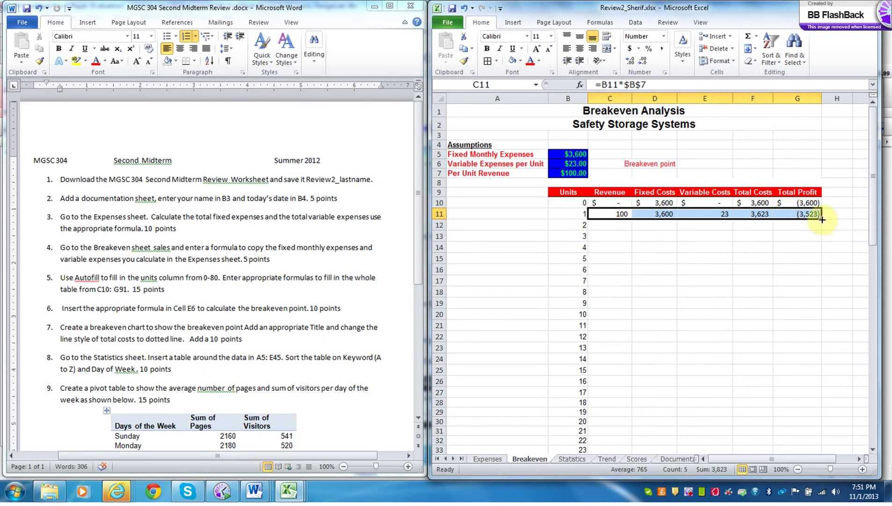
drag(822, 220, 809, 438)
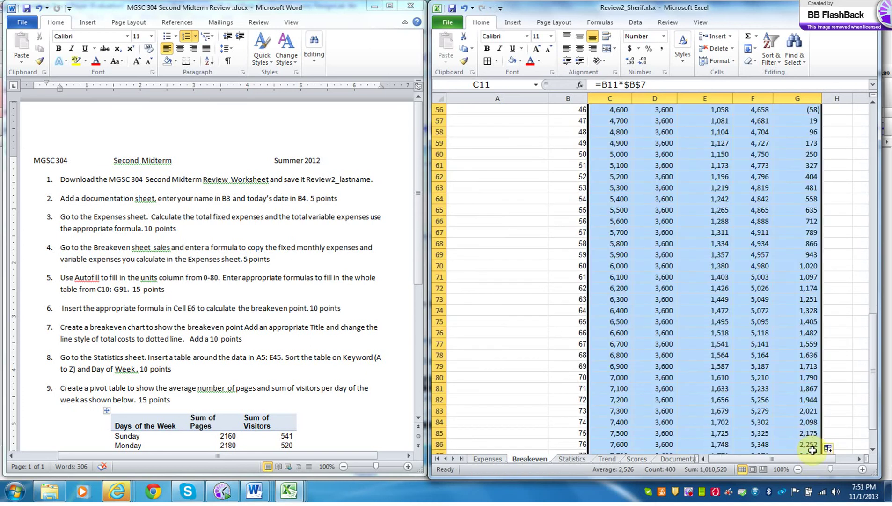
drag(872, 365, 874, 269)
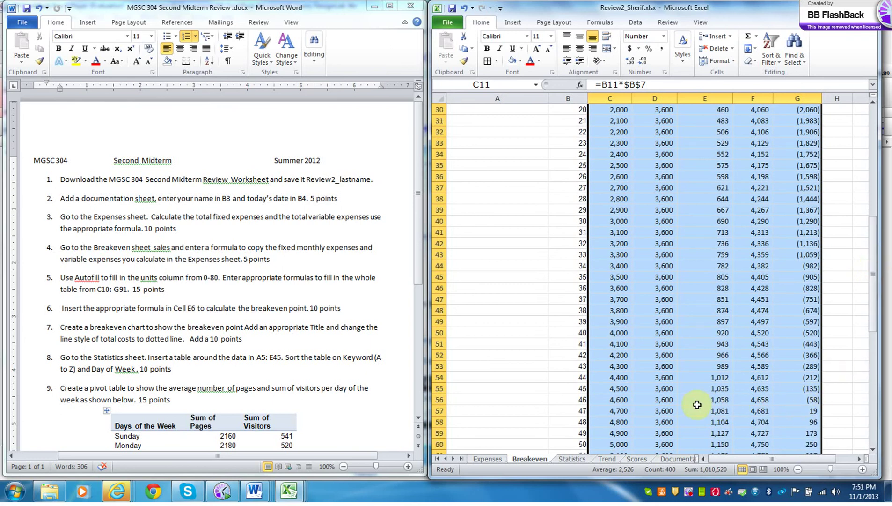
click(580, 401)
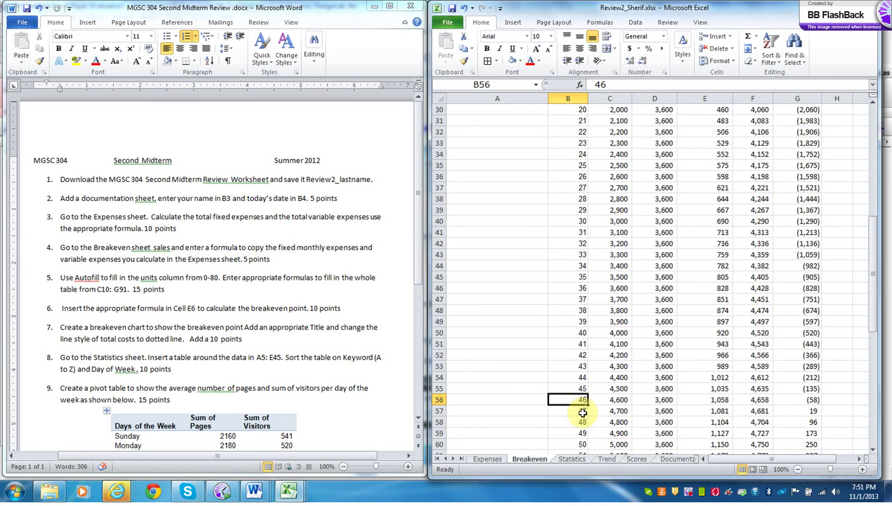
click(583, 412)
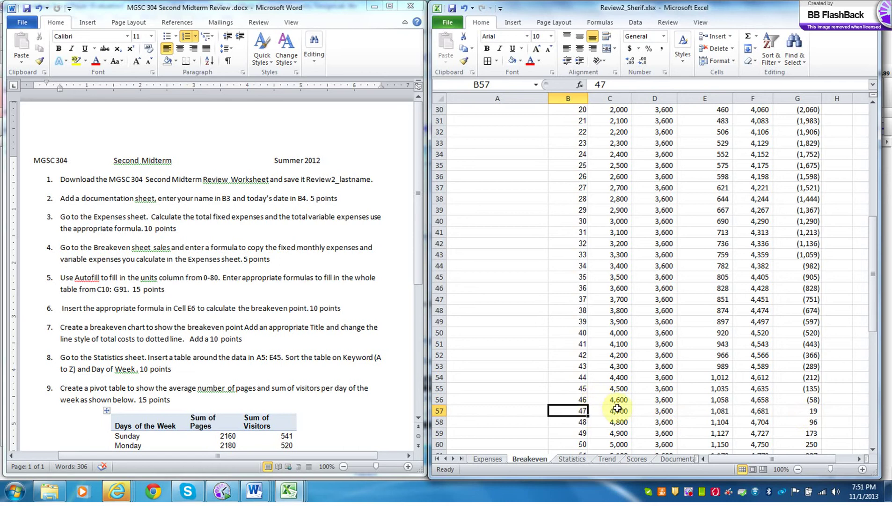
drag(873, 313, 861, 178)
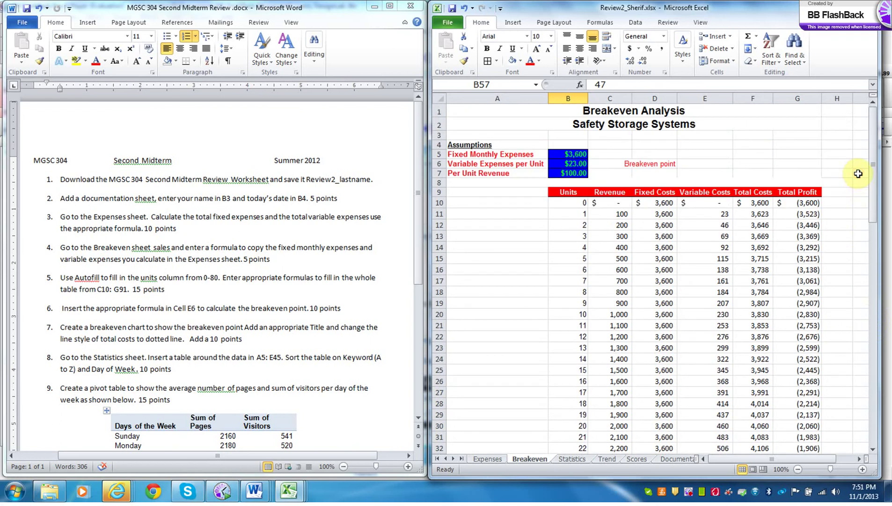
click(695, 166)
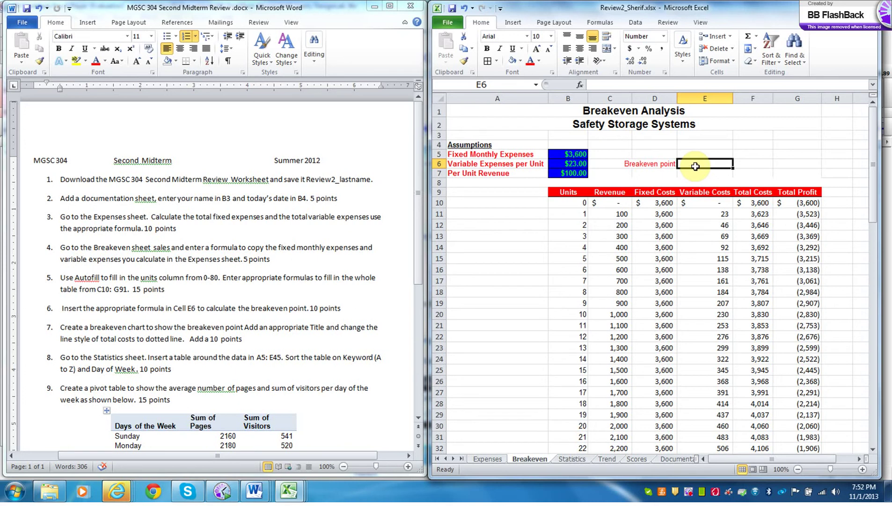
- Enter =B5/(B7-B6) in E6 to get a breakeven point of 47 units
text(=)
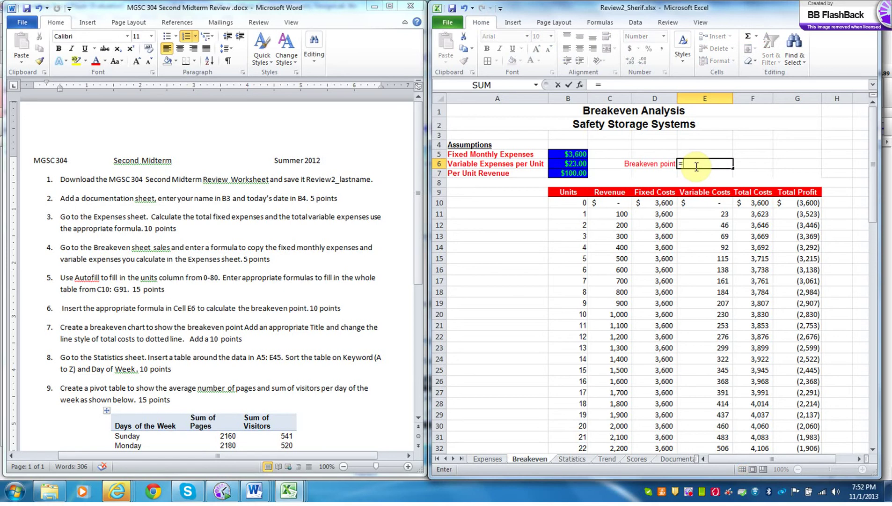
click(580, 152)
text(/)
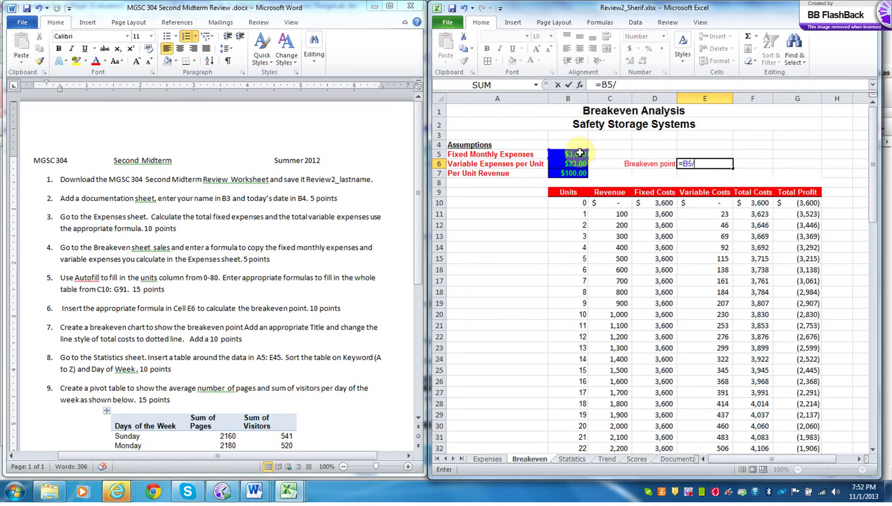
text(()
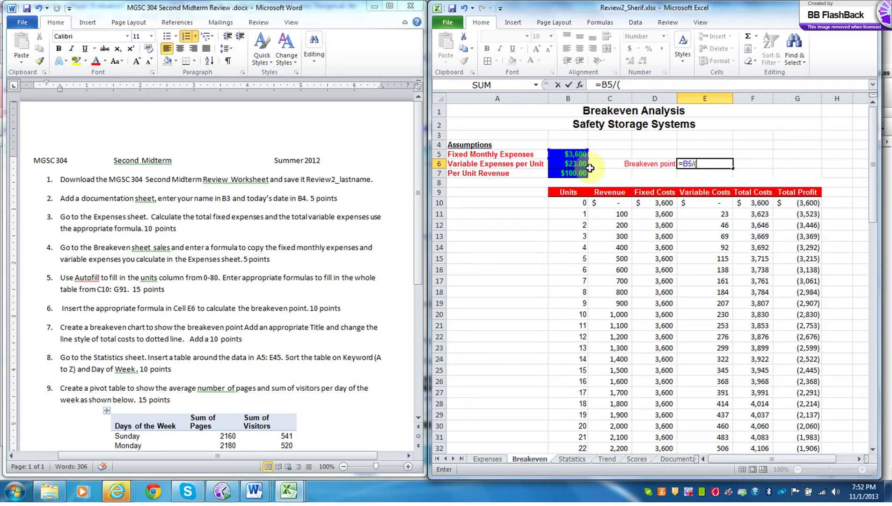
click(573, 173)
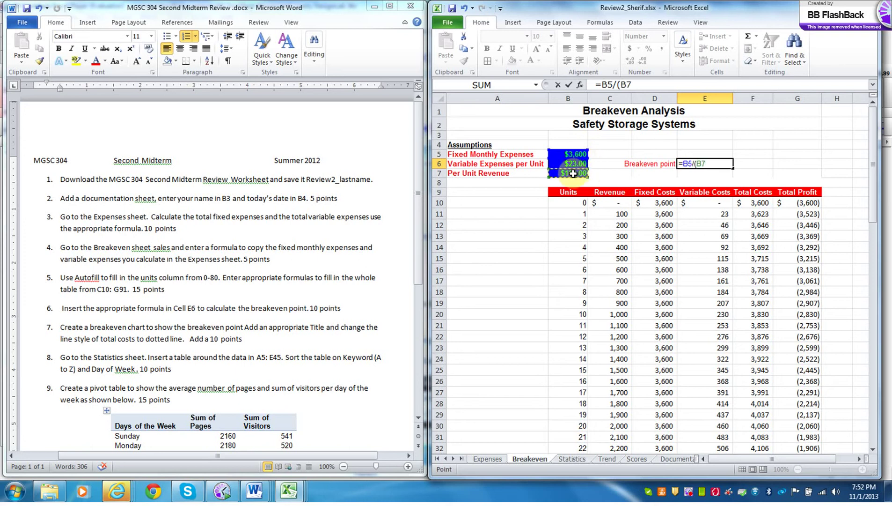
text(-)
click(571, 163)
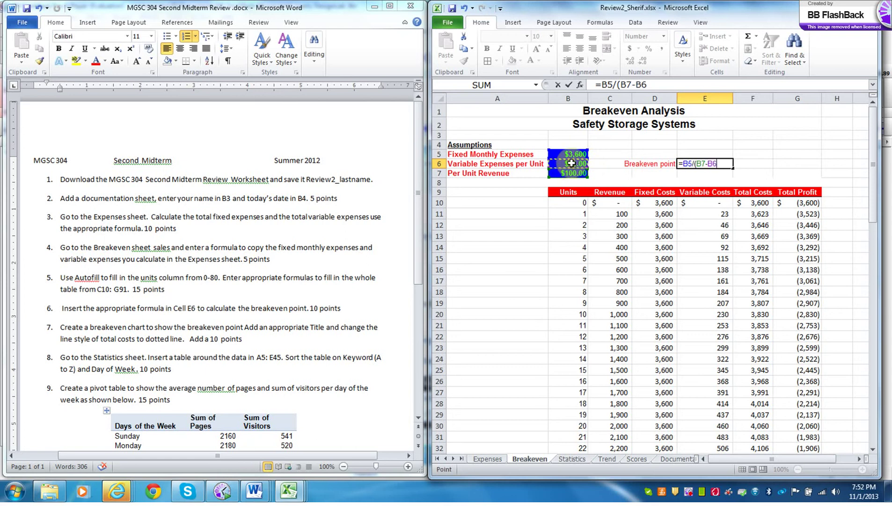
text())
key(Return)
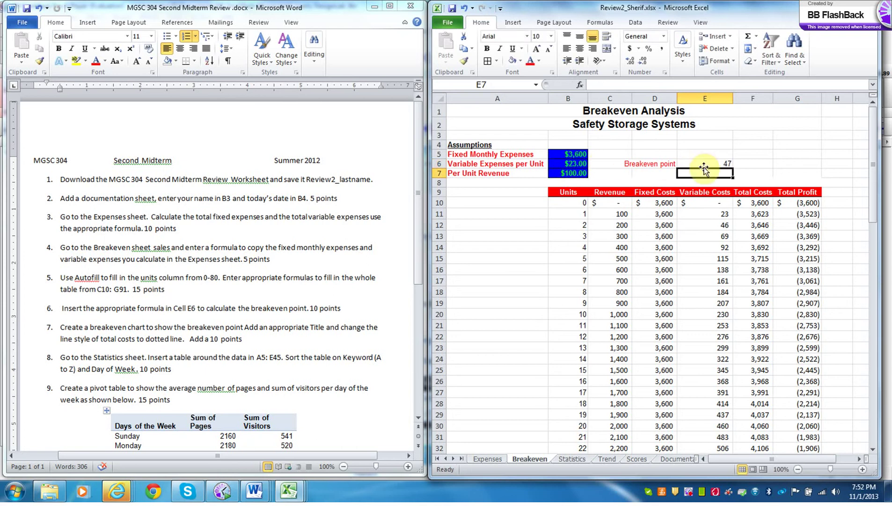
click(705, 164)
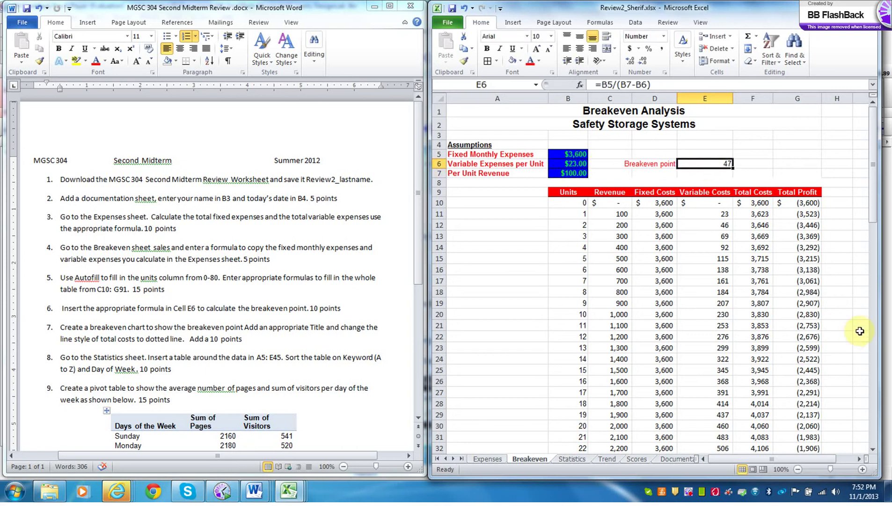
drag(877, 220, 880, 318)
click(579, 421)
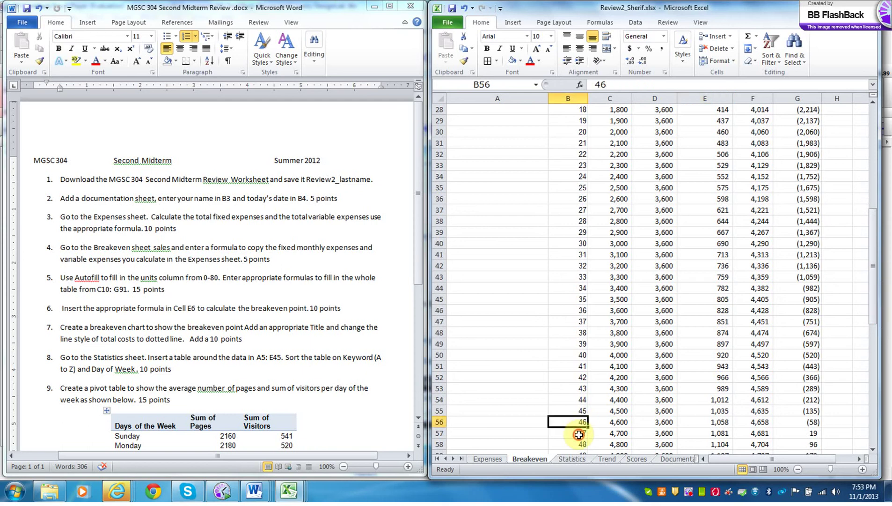
click(579, 434)
drag(579, 423, 579, 432)
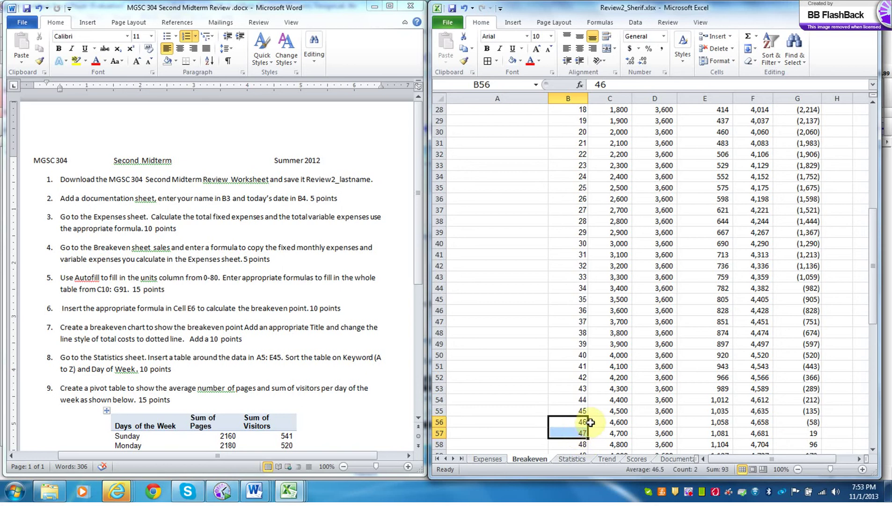
click(583, 424)
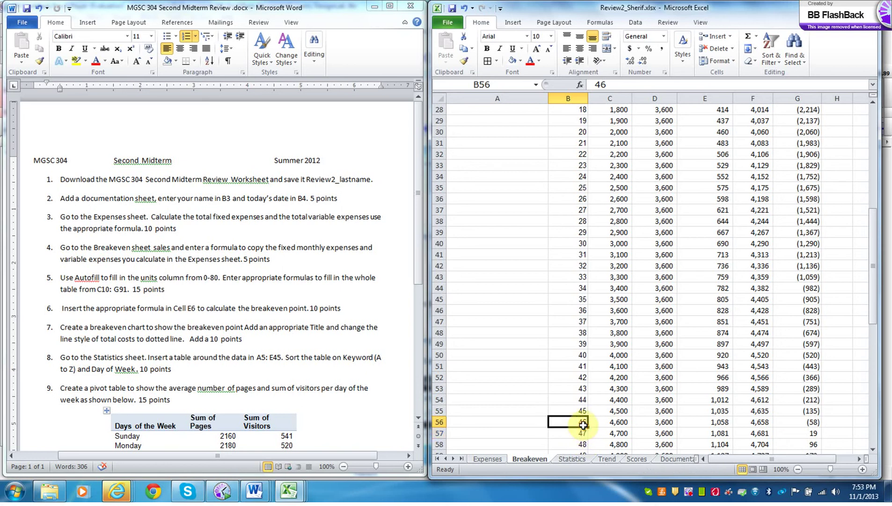
click(813, 423)
click(575, 435)
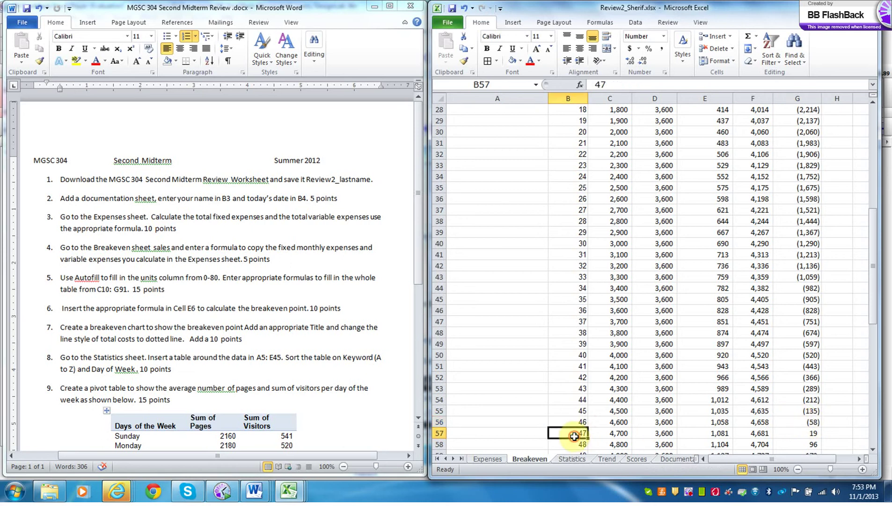
click(813, 434)
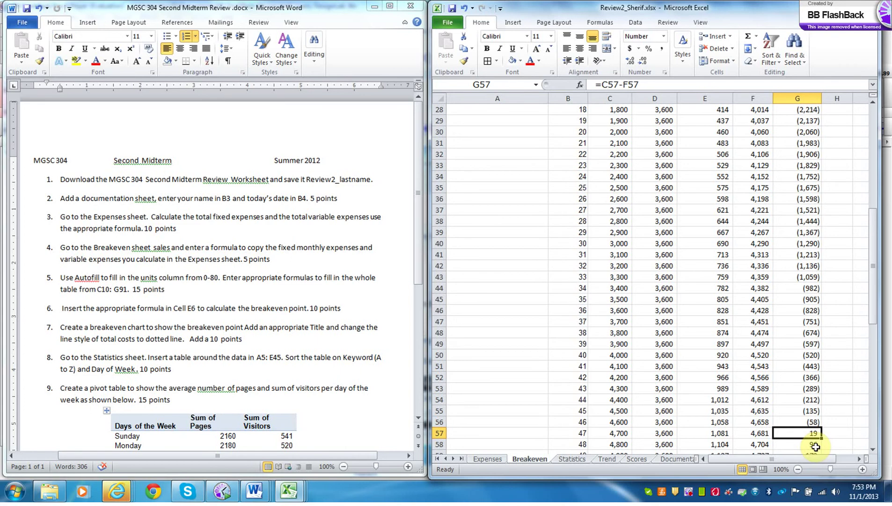
drag(871, 312, 867, 205)
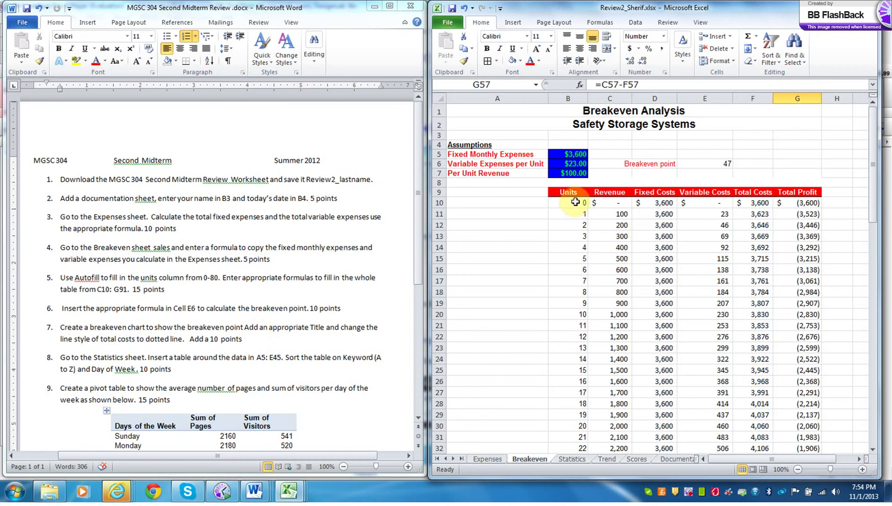
- Chart B9:C90 as a 2-D line chart, then select the Total Profit cells G9:G90
drag(568, 193, 617, 412)
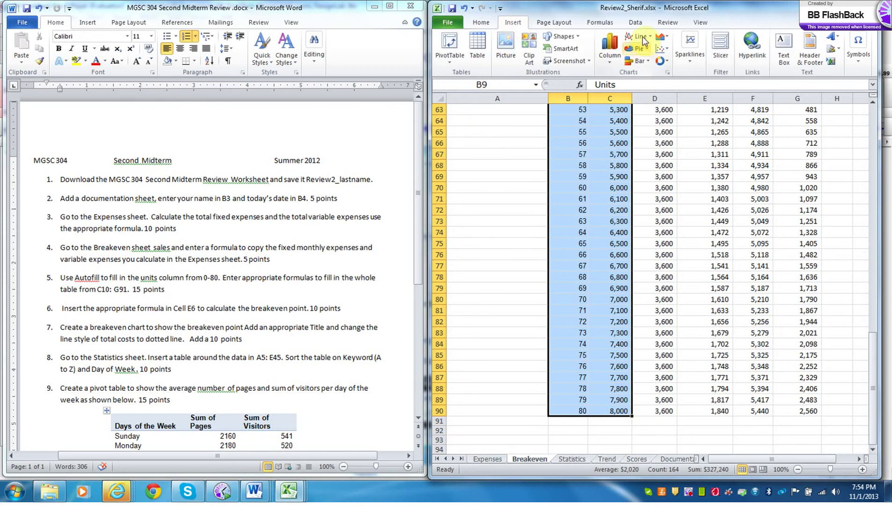
click(642, 37)
click(640, 68)
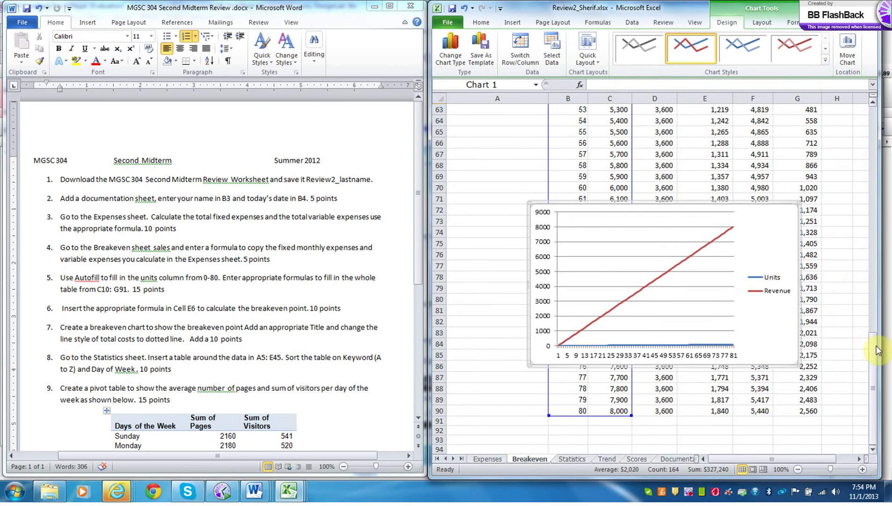
drag(872, 347, 857, 130)
drag(796, 165, 801, 411)
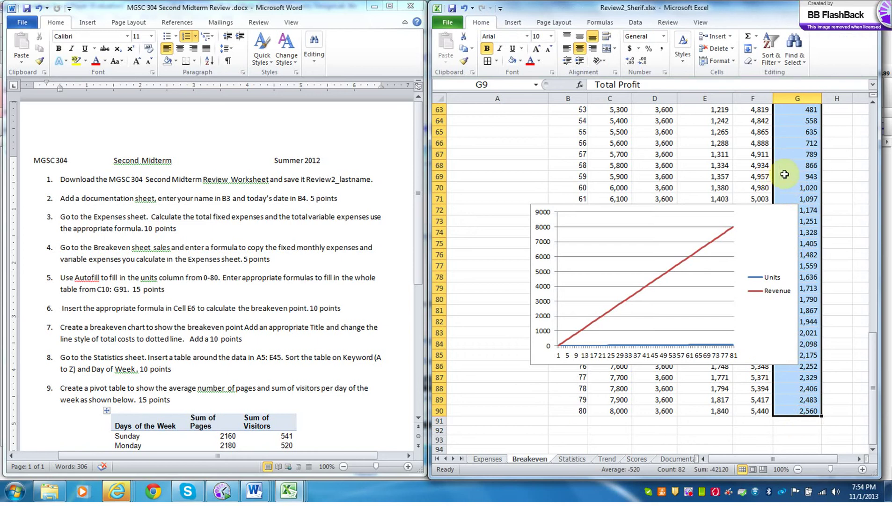
key(ctrl+c)
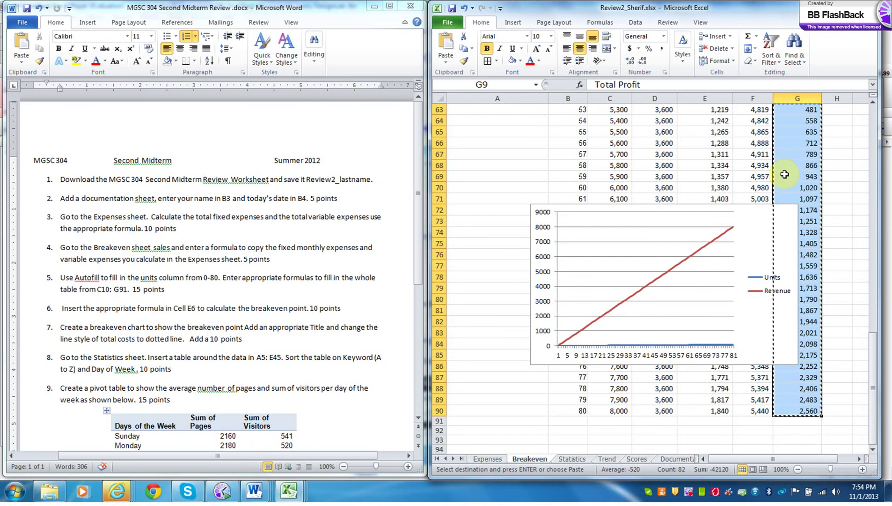
click(649, 251)
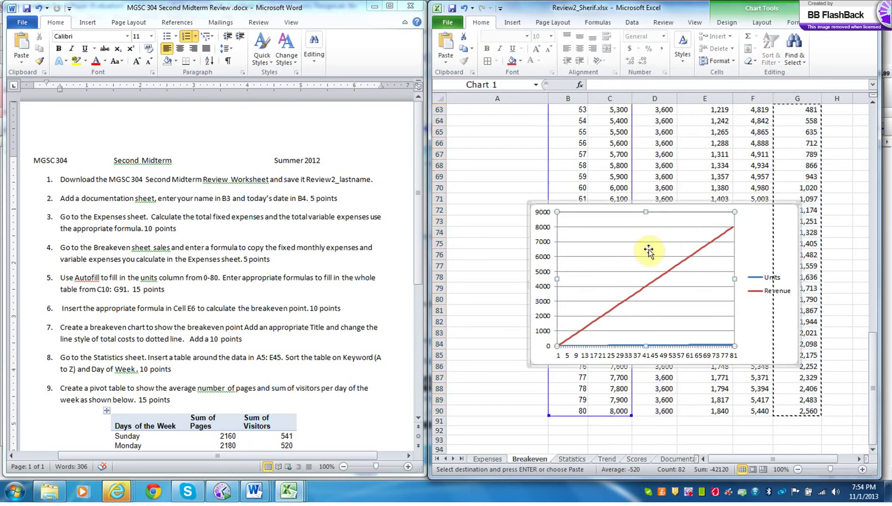
key(ctrl+v)
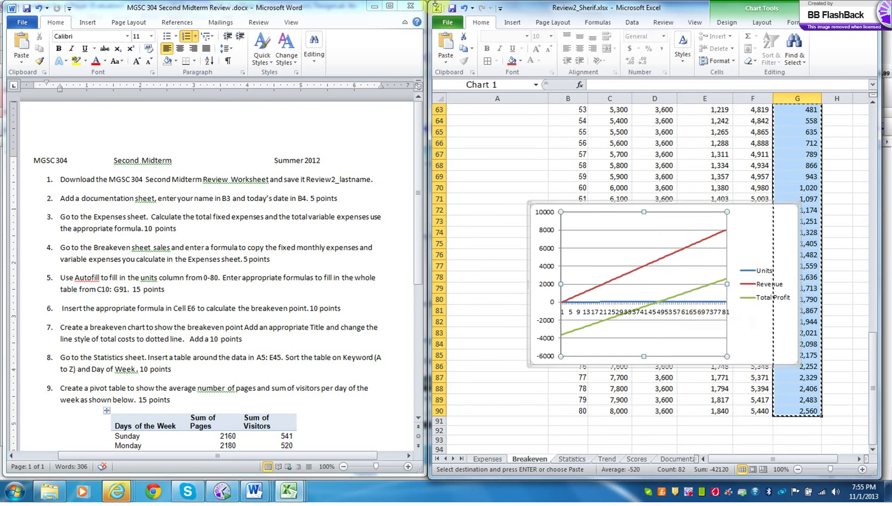
click(465, 10)
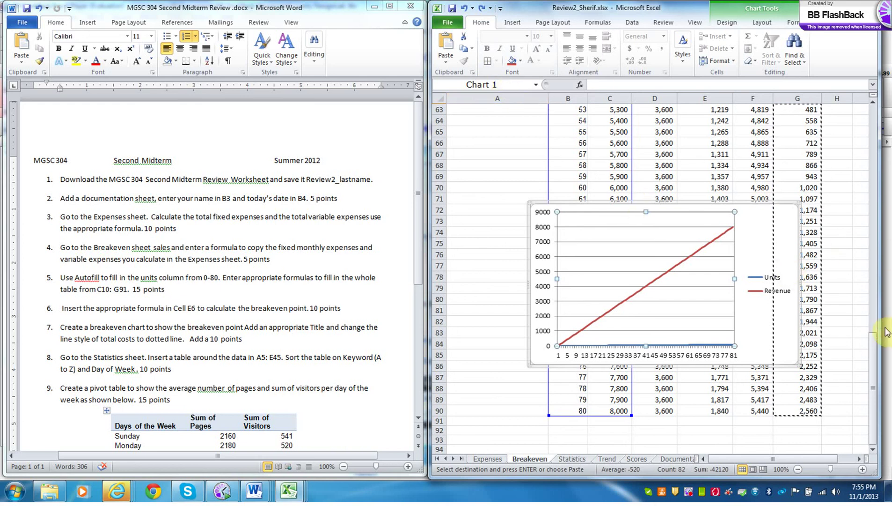
click(874, 357)
drag(875, 357, 856, 131)
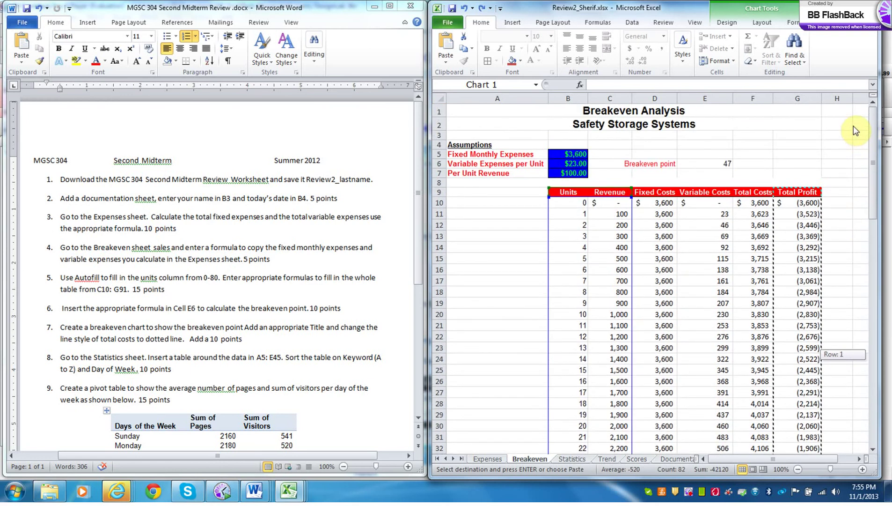
drag(853, 129, 857, 151)
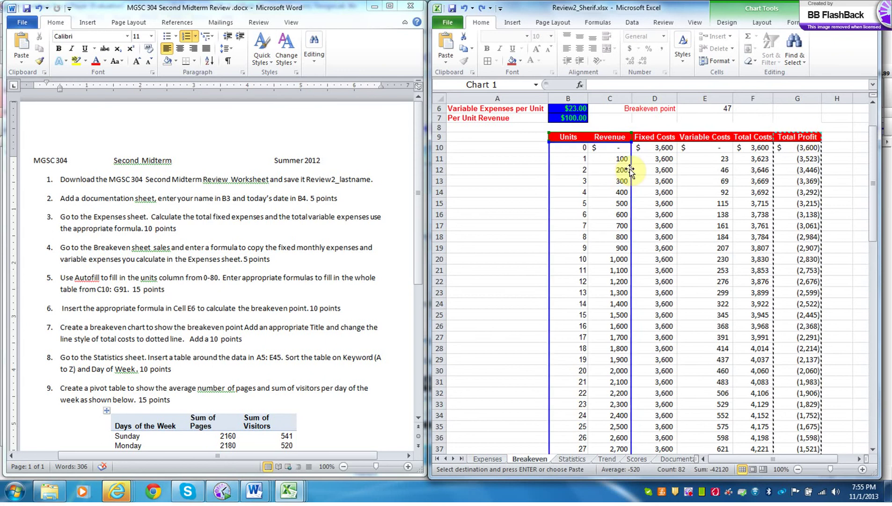
drag(567, 138, 576, 344)
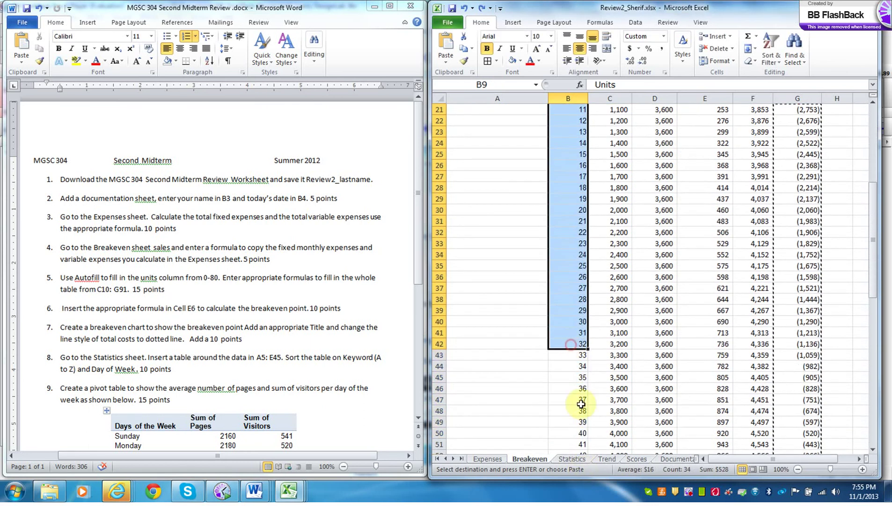
click(874, 425)
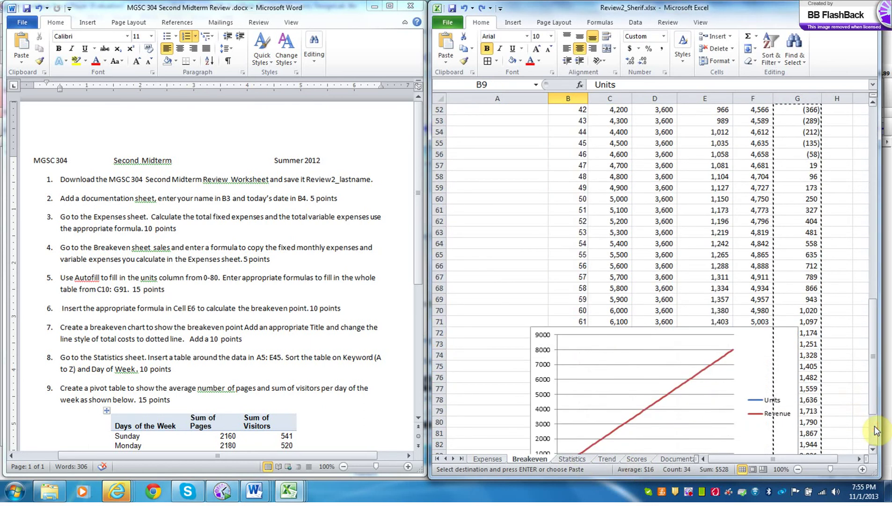
click(874, 426)
drag(874, 425, 868, 335)
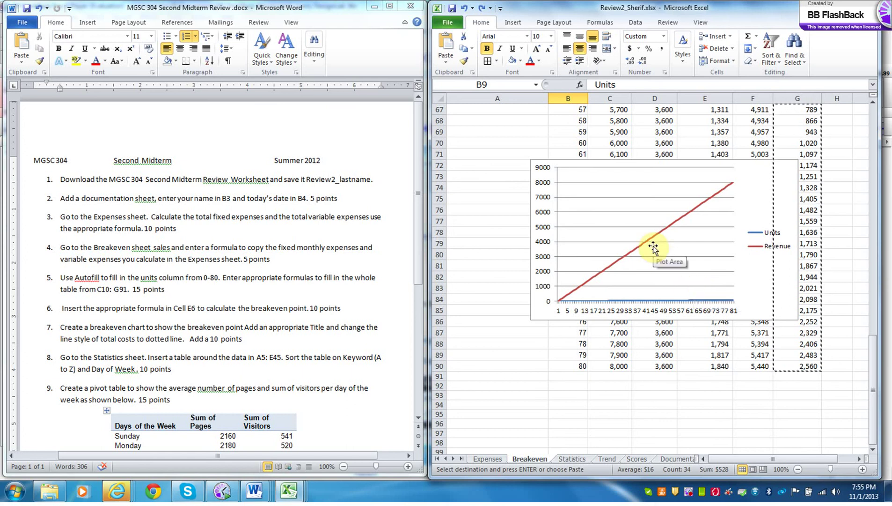
- Add a new chart data series named 'Total Costs'
click(618, 217)
right_click(618, 217)
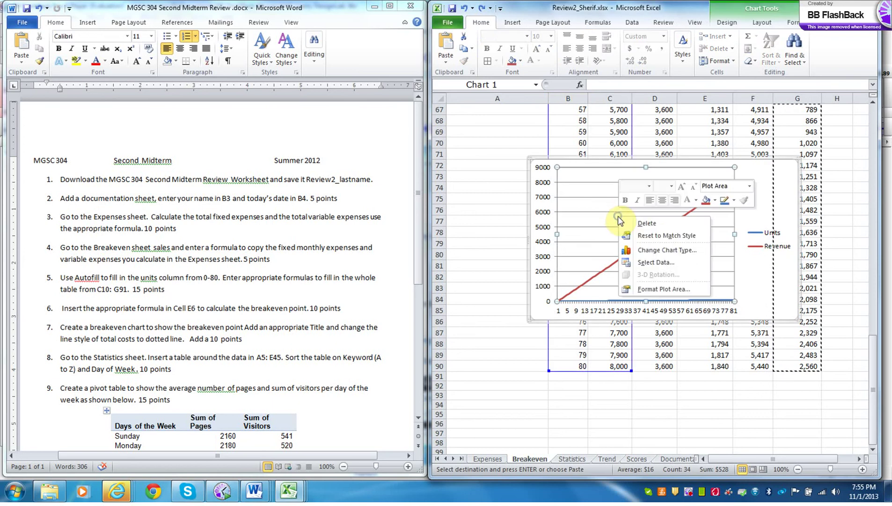
click(650, 261)
click(592, 86)
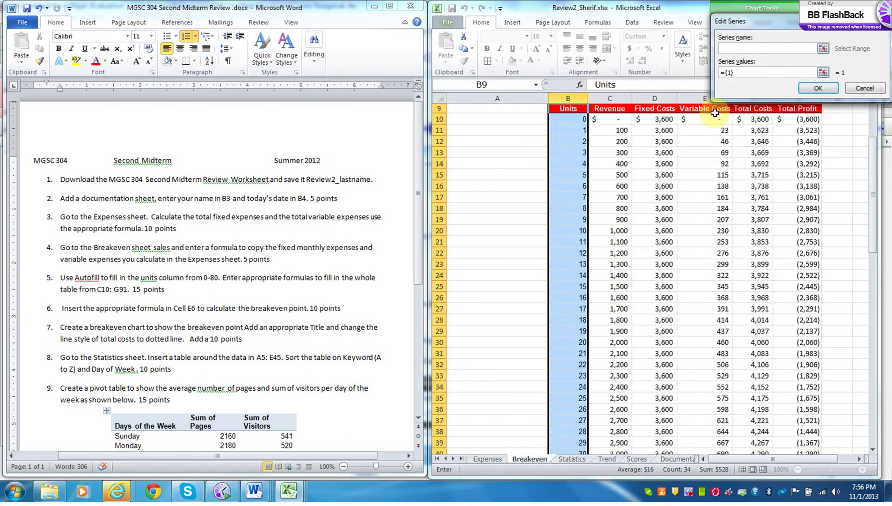
text(Total Costs)
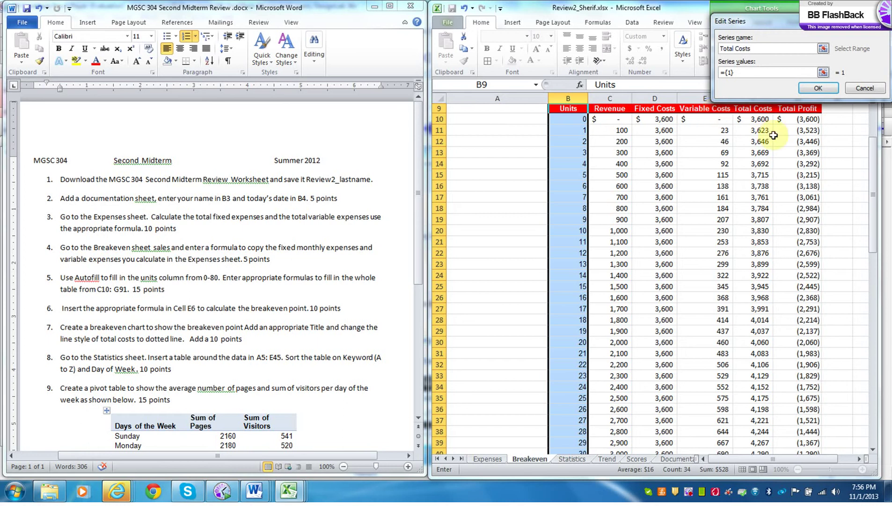
- Set the Total Costs series values to Breakeven!$G$10:$G$90
click(823, 73)
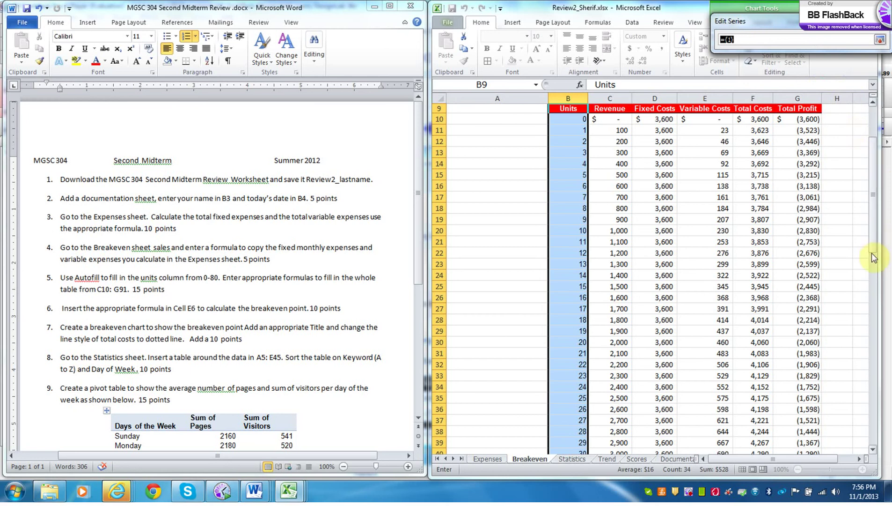
click(853, 460)
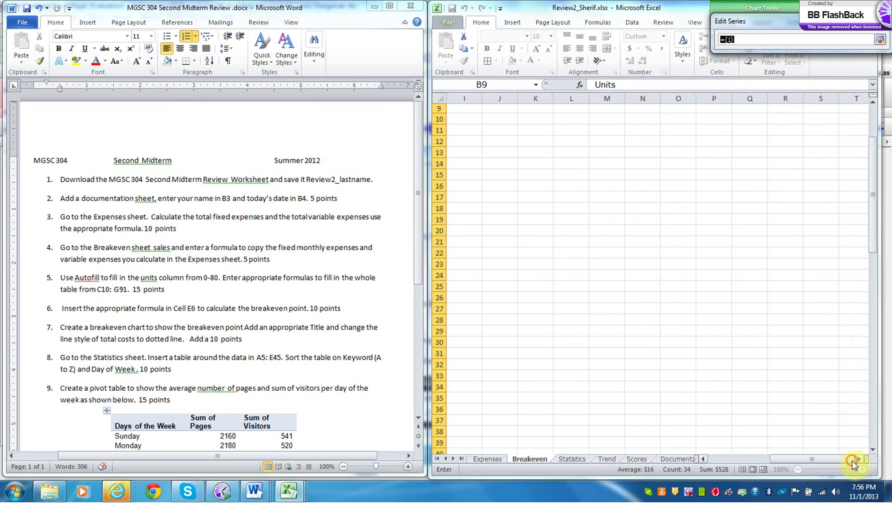
drag(820, 460, 787, 458)
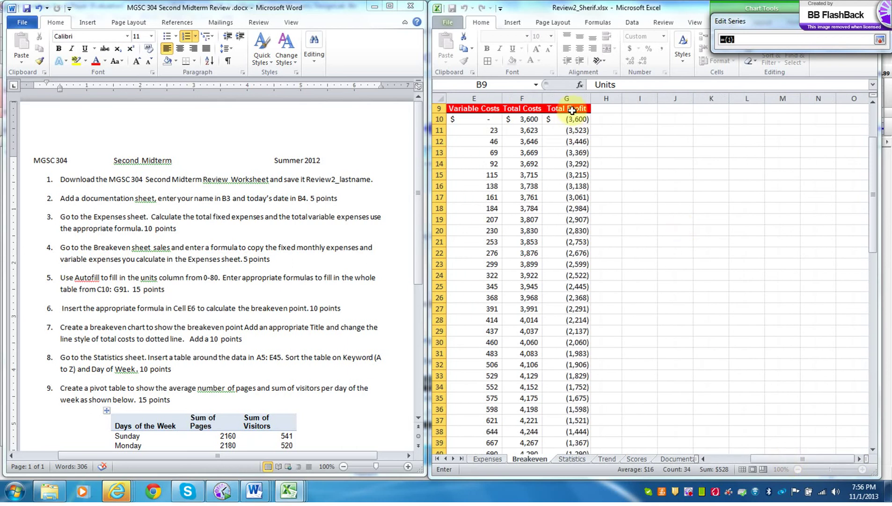
drag(570, 108, 578, 333)
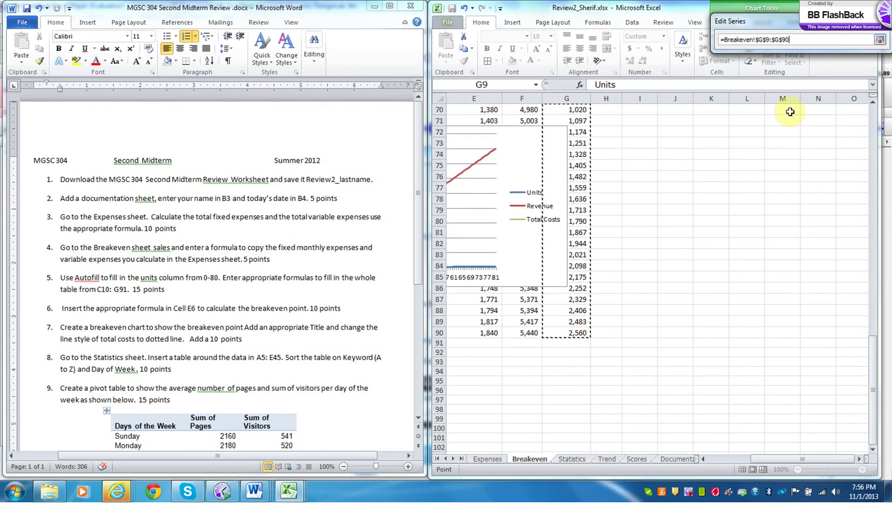
click(769, 39)
key(BackSpace)
text(10)
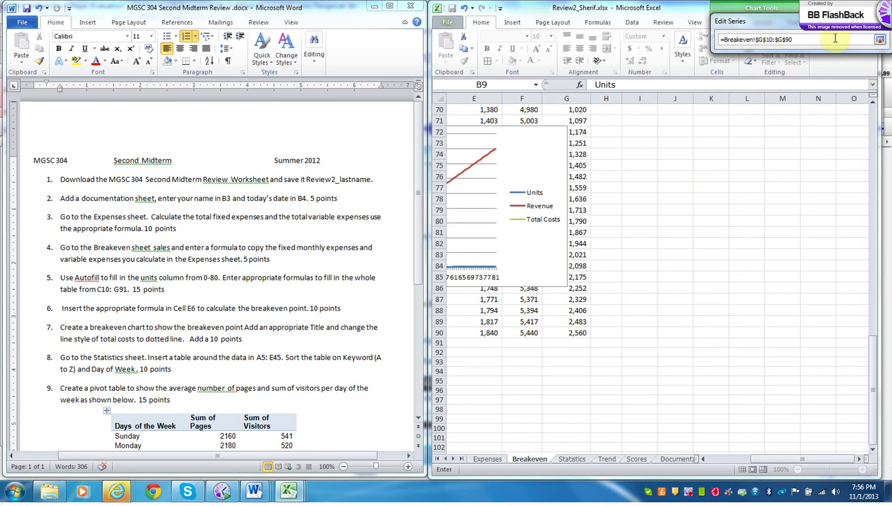
key(Return)
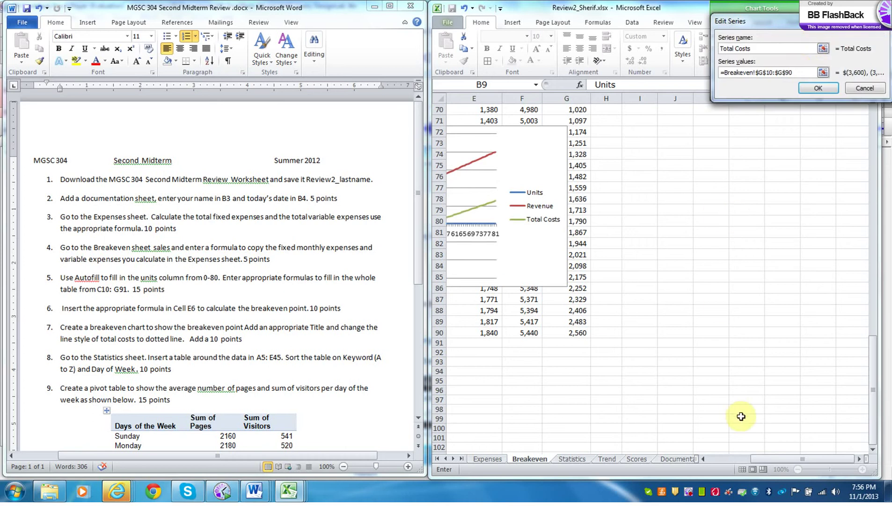
- Confirm the Total Costs series so the chart shows Units, Revenue and Total Costs lines
drag(766, 461, 728, 463)
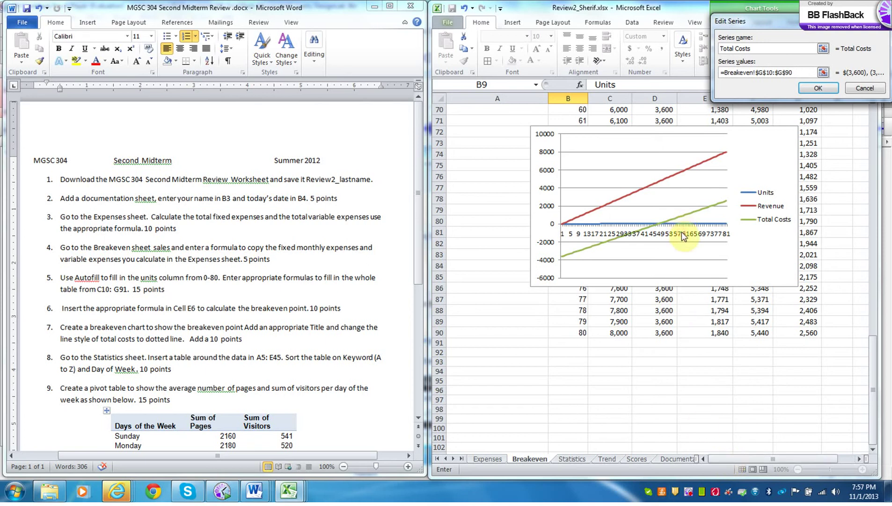
click(818, 92)
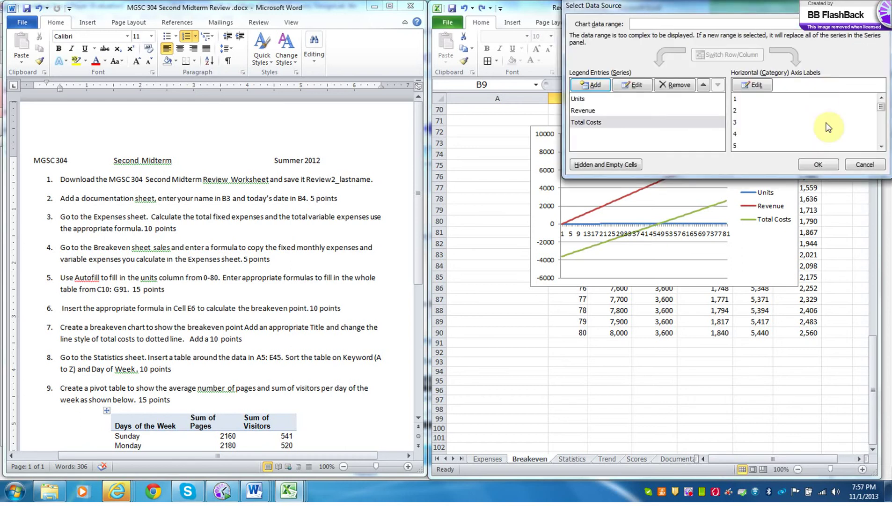
click(818, 166)
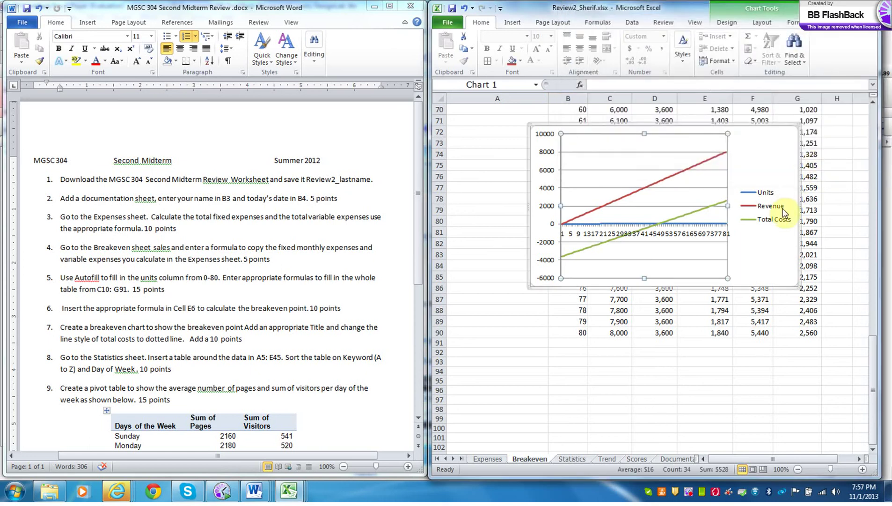
click(674, 238)
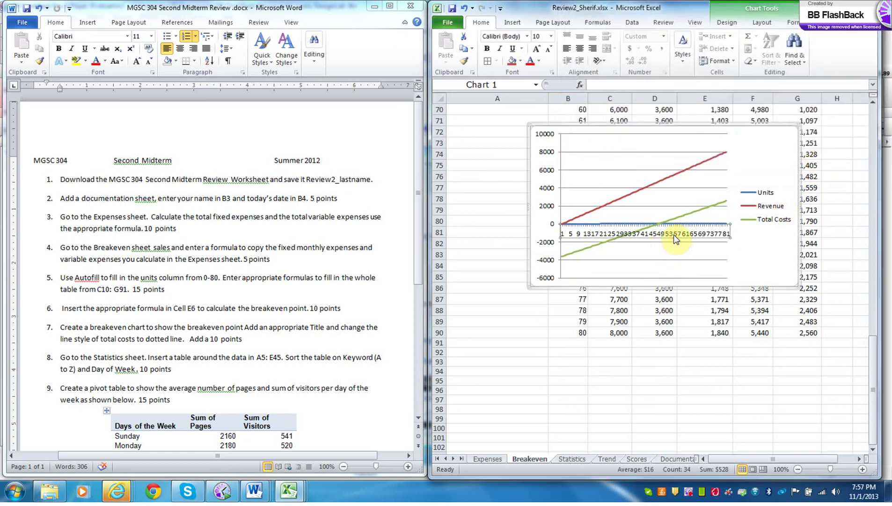
- Set the horizontal axis tick mark and label intervals to 50, then move the chart up-left
right_click(674, 238)
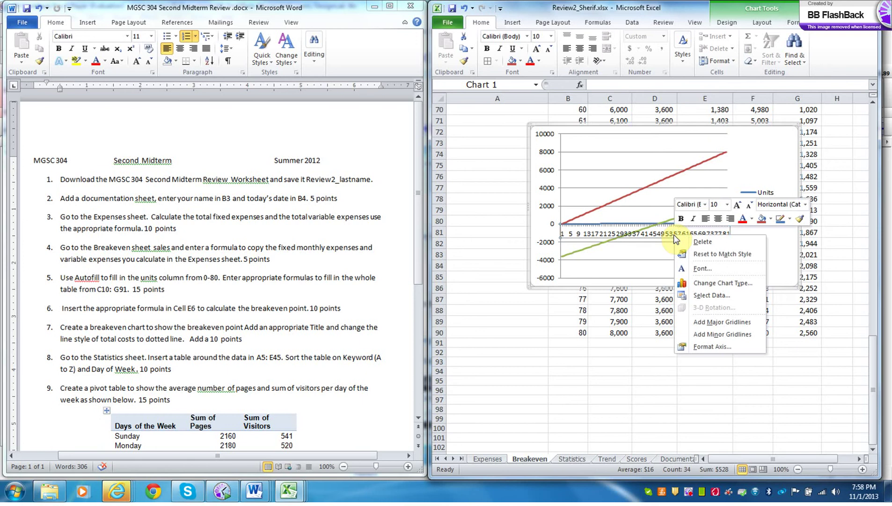
click(708, 347)
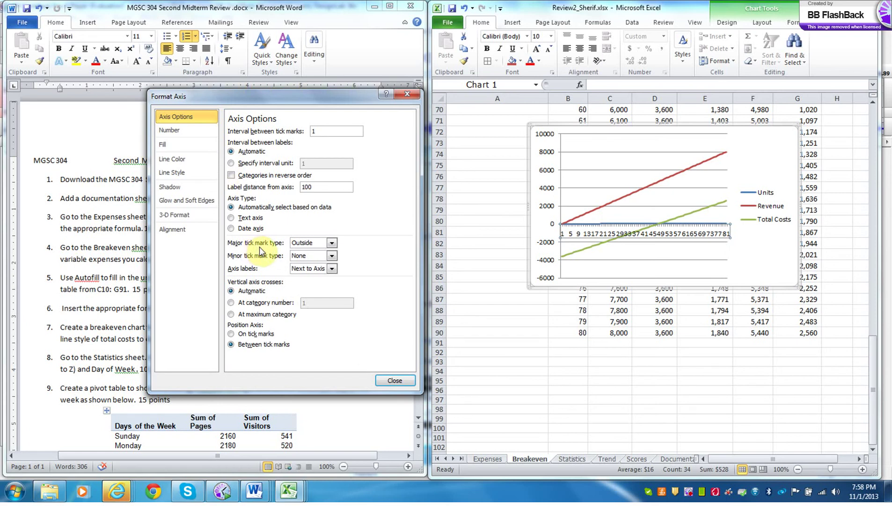
click(318, 131)
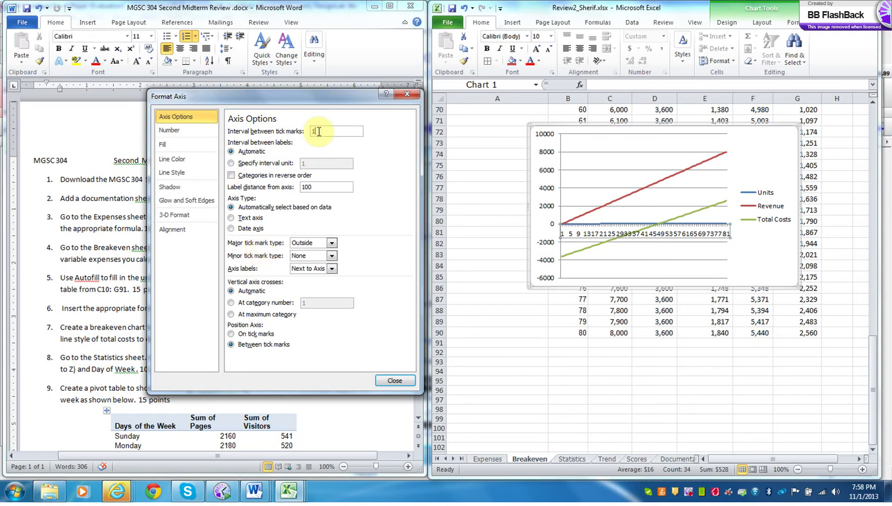
key(BackSpace)
text(50)
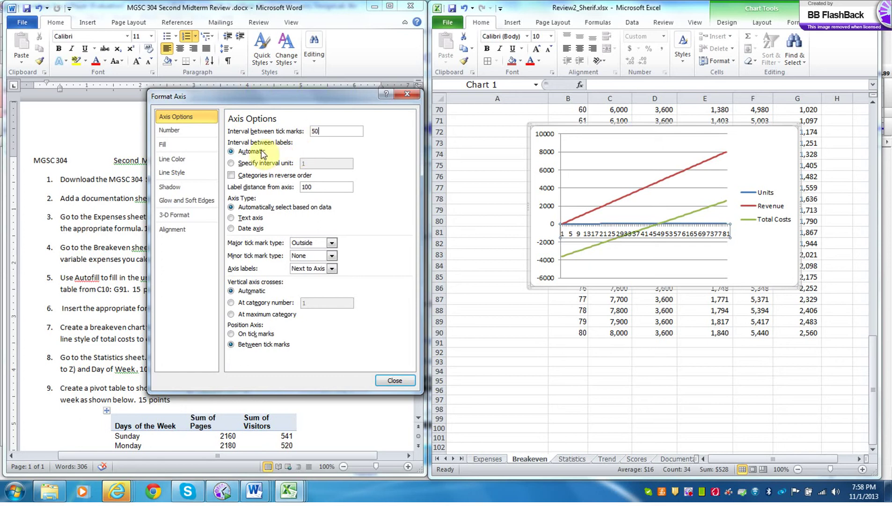
click(231, 163)
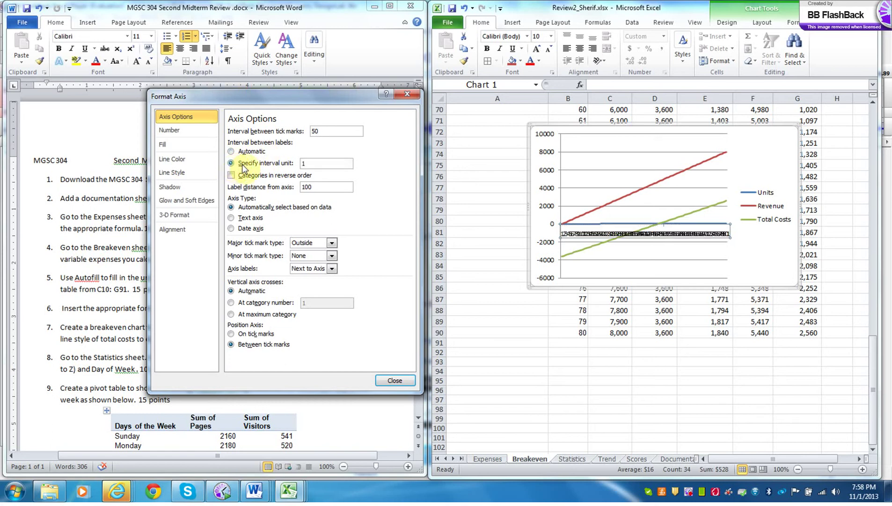
double_click(307, 163)
text(50)
click(395, 381)
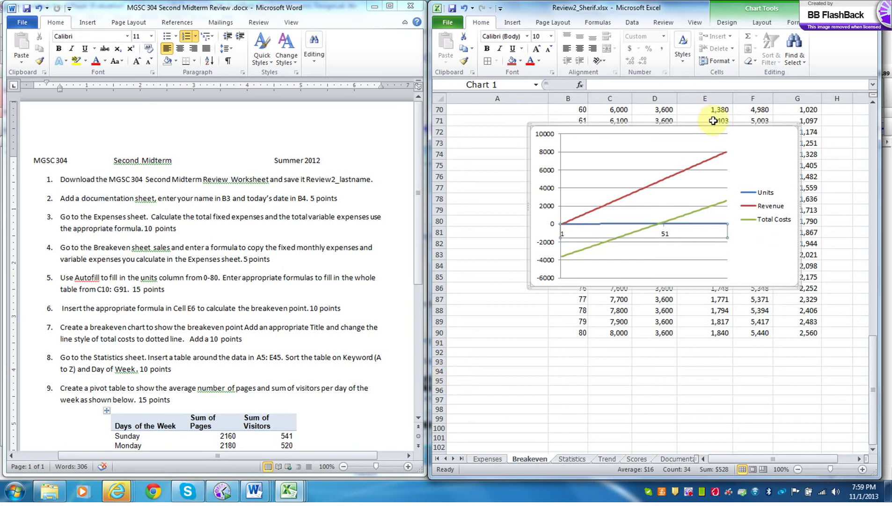
drag(709, 124, 645, 155)
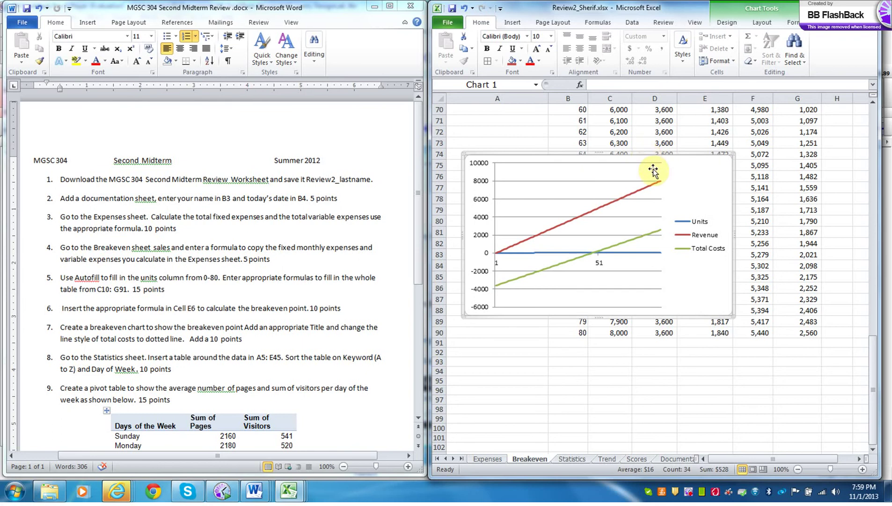
- Add a 'Profits' series to the chart with values from G10:G90
right_click(516, 205)
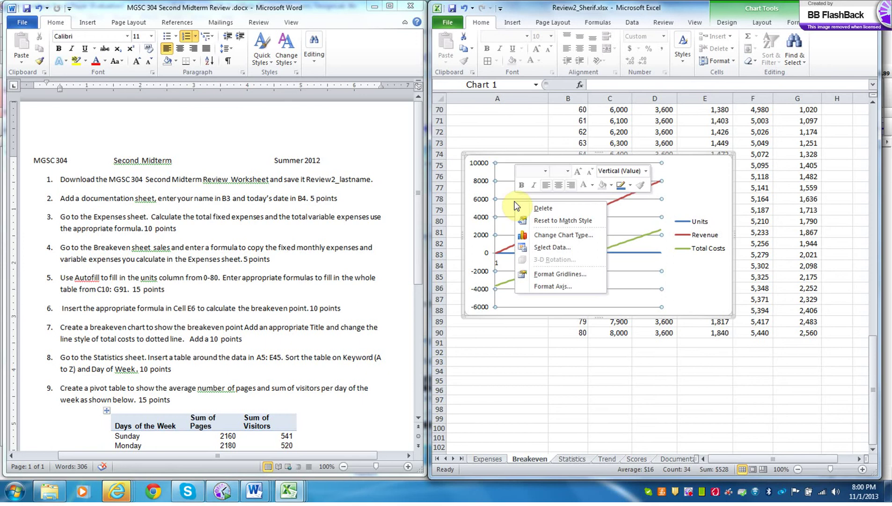
click(552, 251)
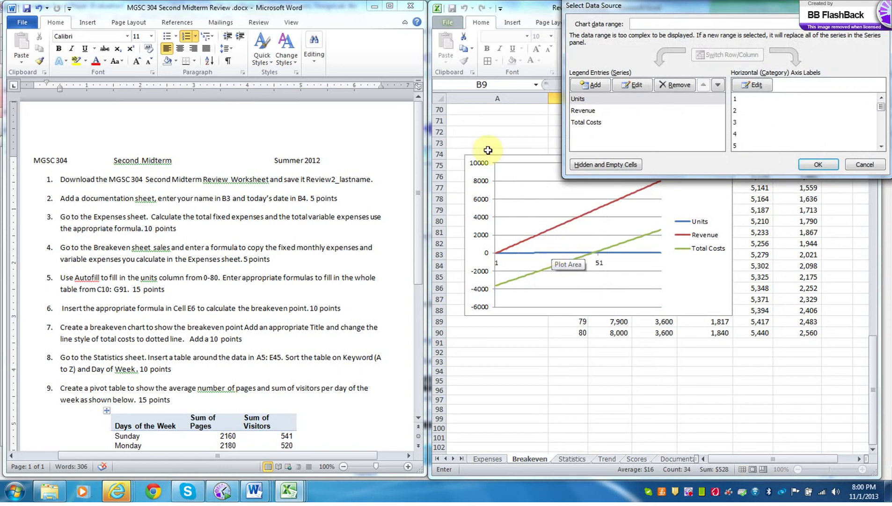
click(589, 84)
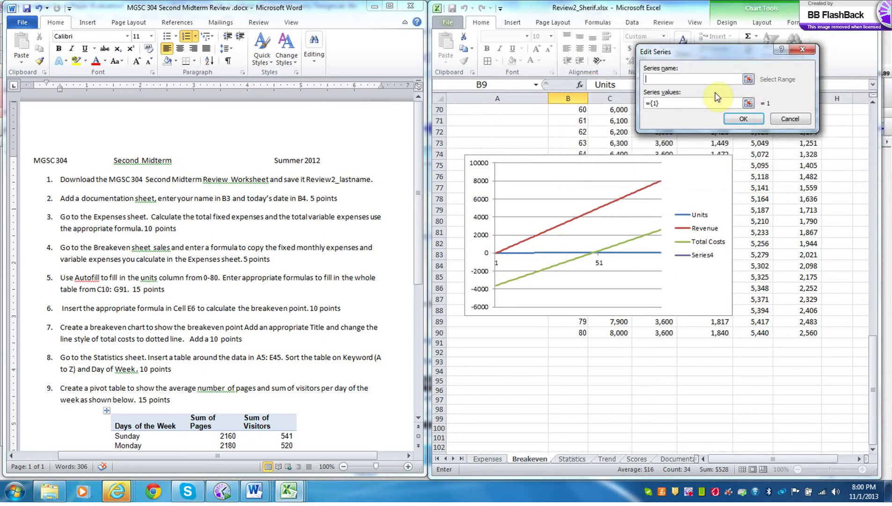
text(Profits)
click(748, 104)
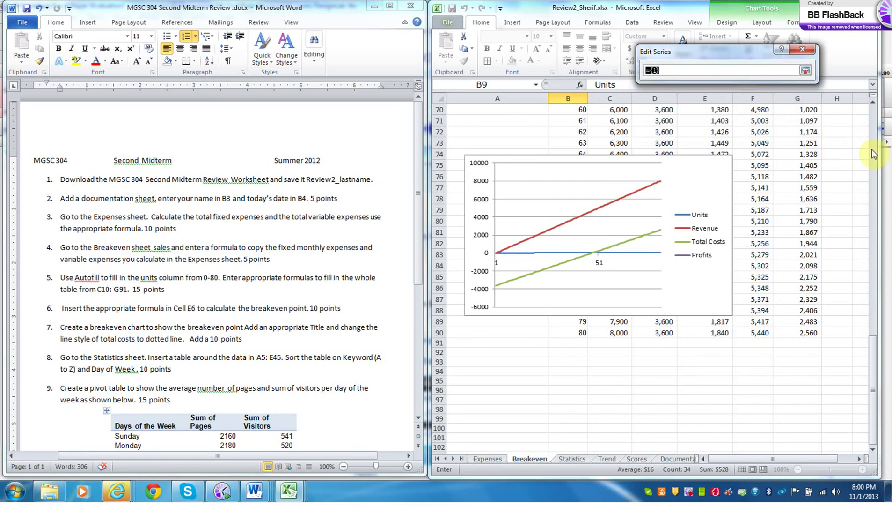
drag(873, 373, 864, 151)
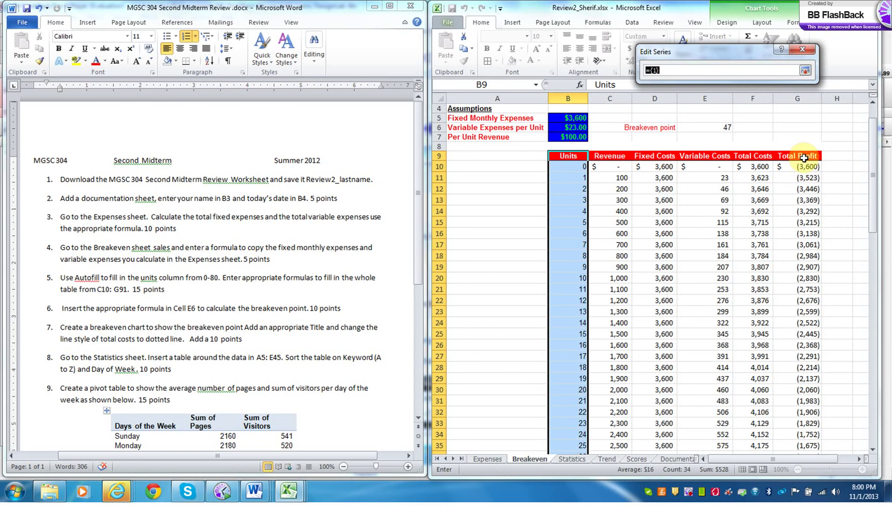
drag(804, 166, 809, 389)
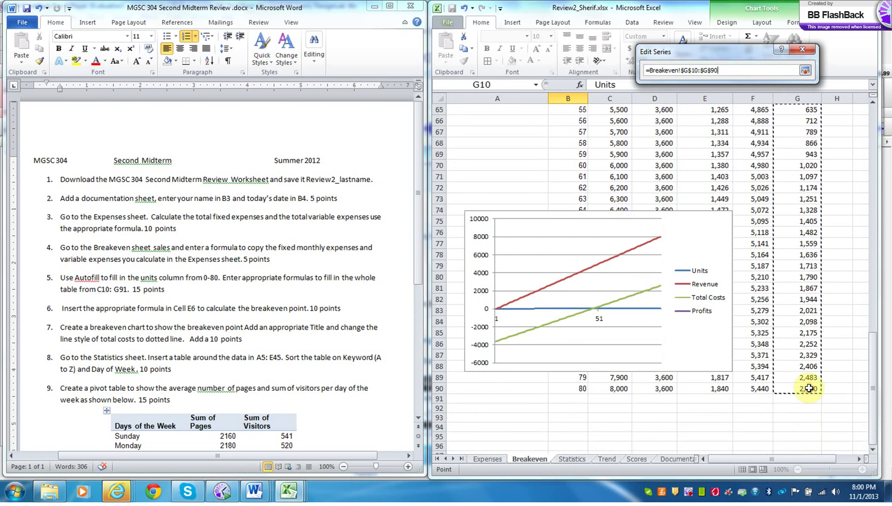
click(805, 69)
click(739, 119)
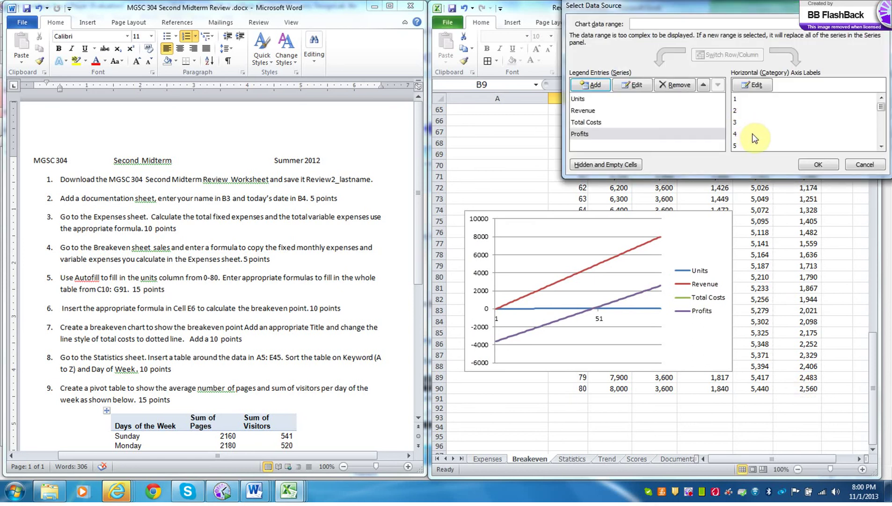
click(816, 164)
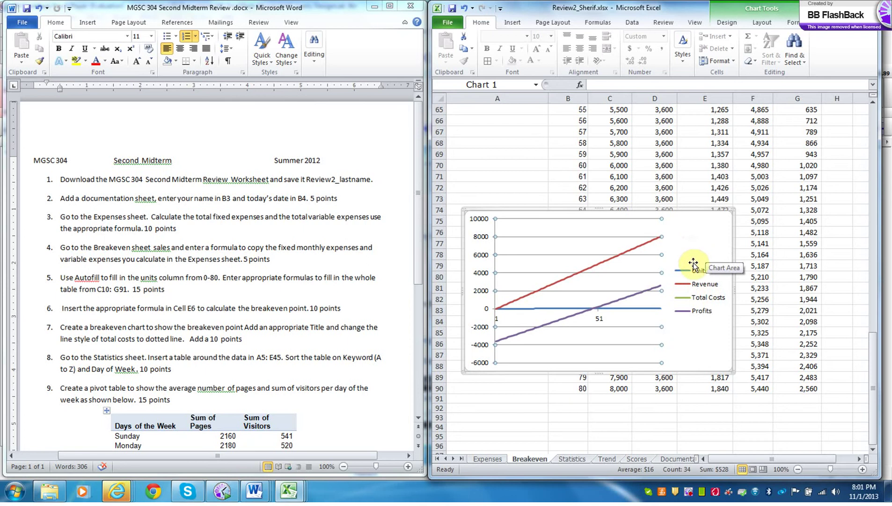
- Remove the Revenue and Units series, leaving Total Costs and Profits on the chart
right_click(628, 263)
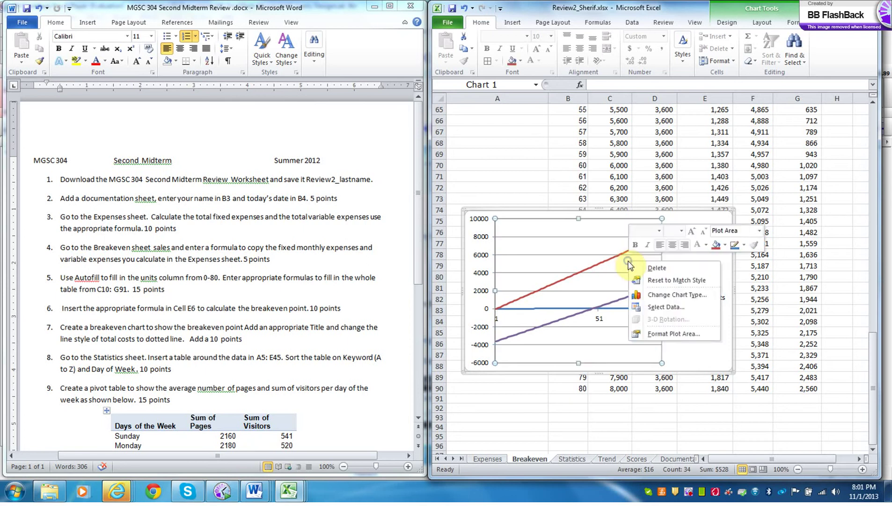
click(667, 308)
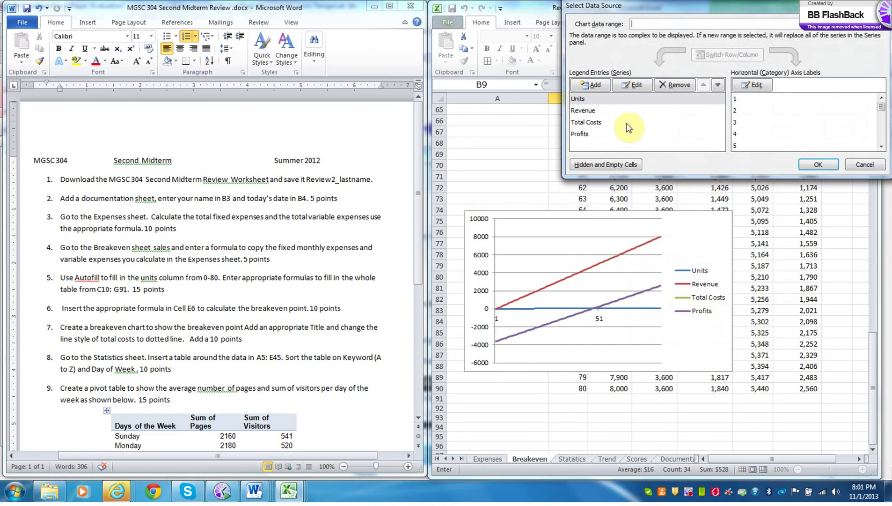
click(594, 110)
click(671, 88)
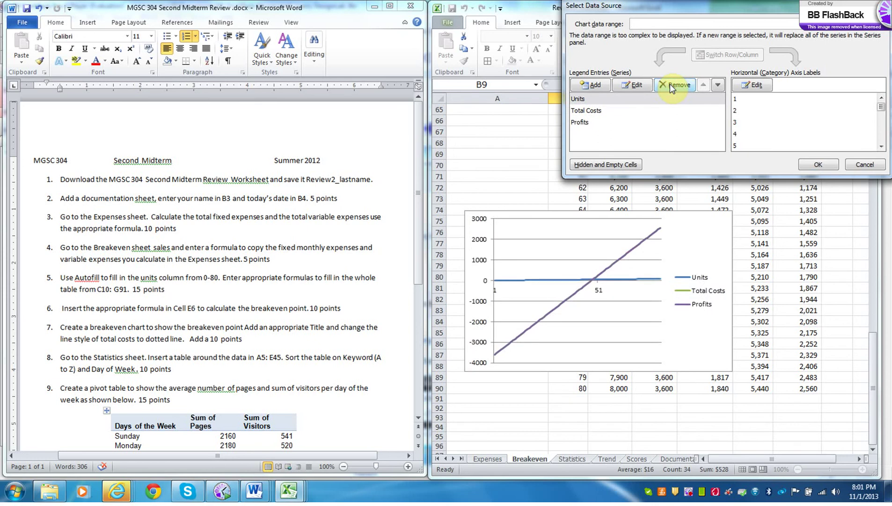
click(583, 99)
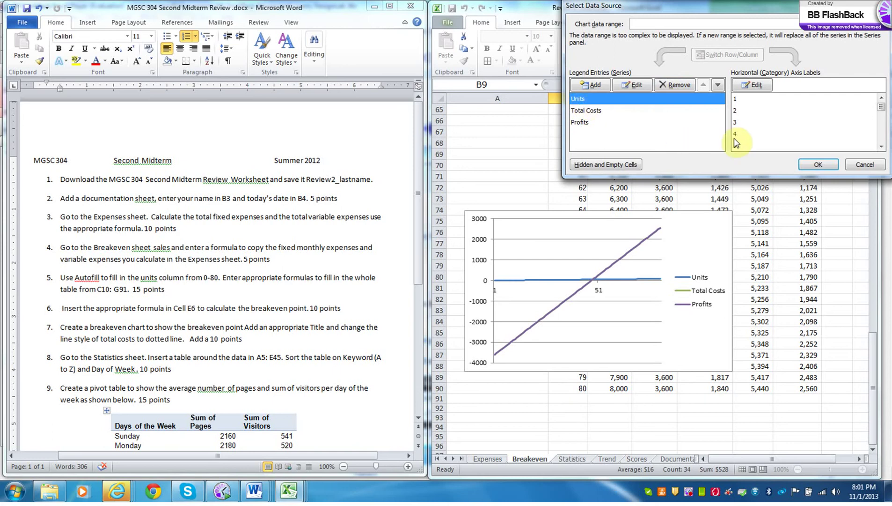
click(683, 84)
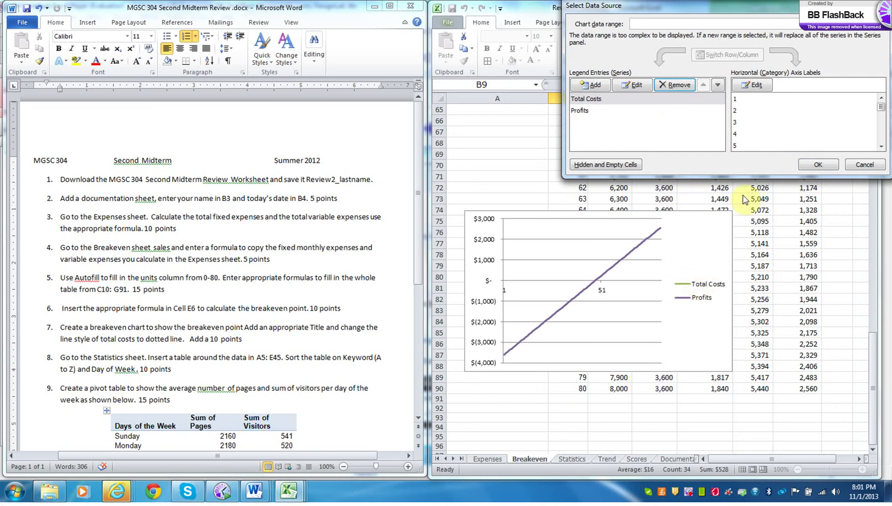
click(818, 165)
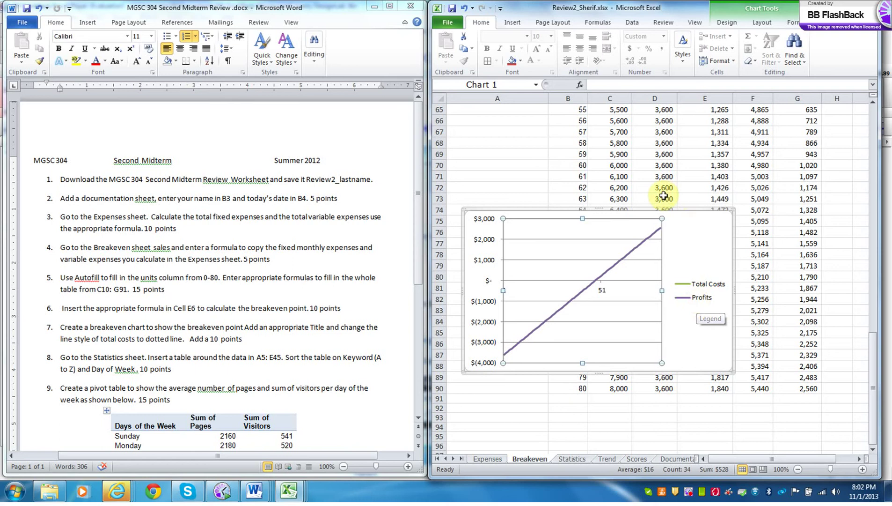
click(667, 212)
- Delete the chart and select B9:C90 together with the Total Profit range G9:G90
key(Delete)
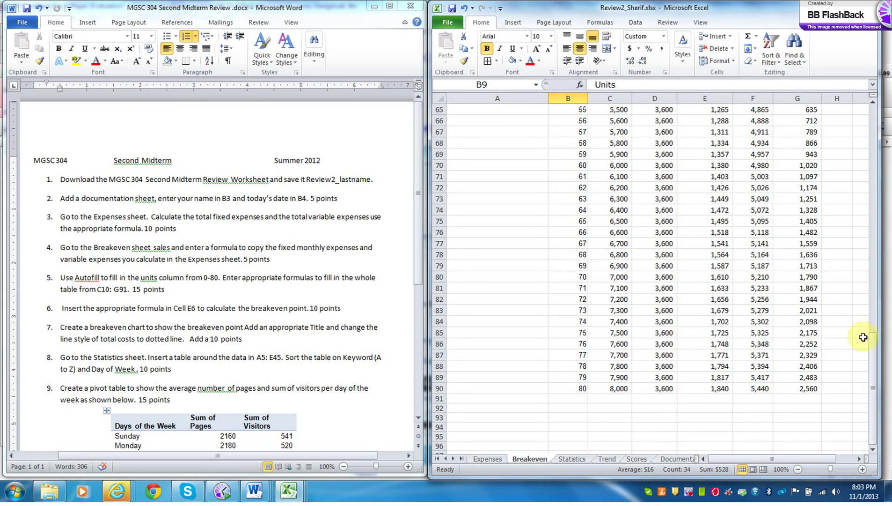
click(872, 355)
drag(871, 354, 862, 141)
drag(580, 147, 594, 422)
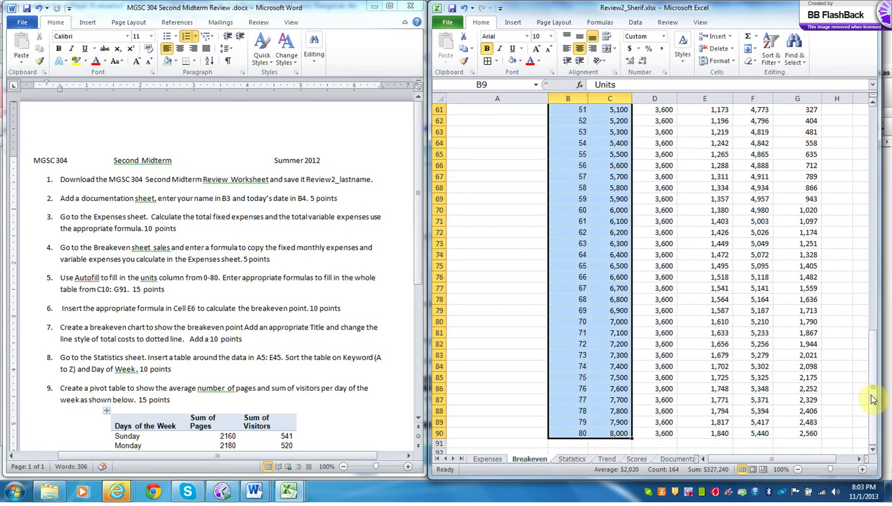
drag(872, 396, 869, 188)
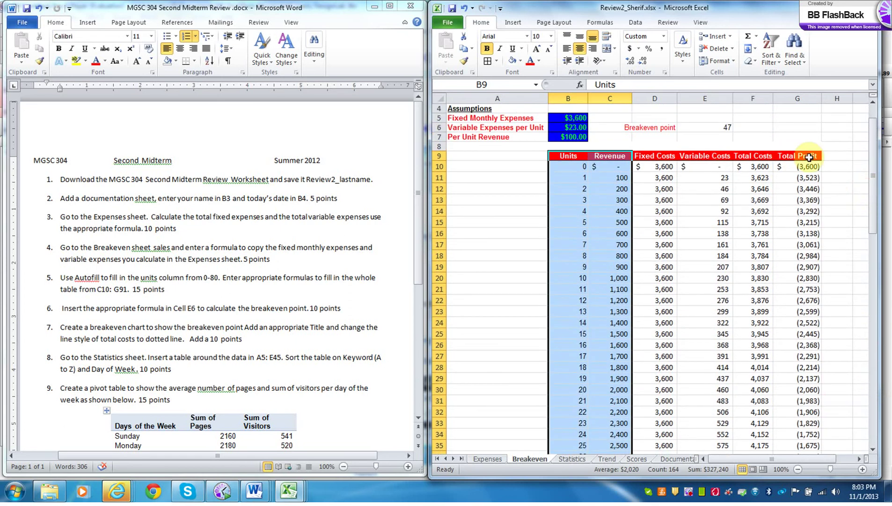
drag(809, 157, 804, 422)
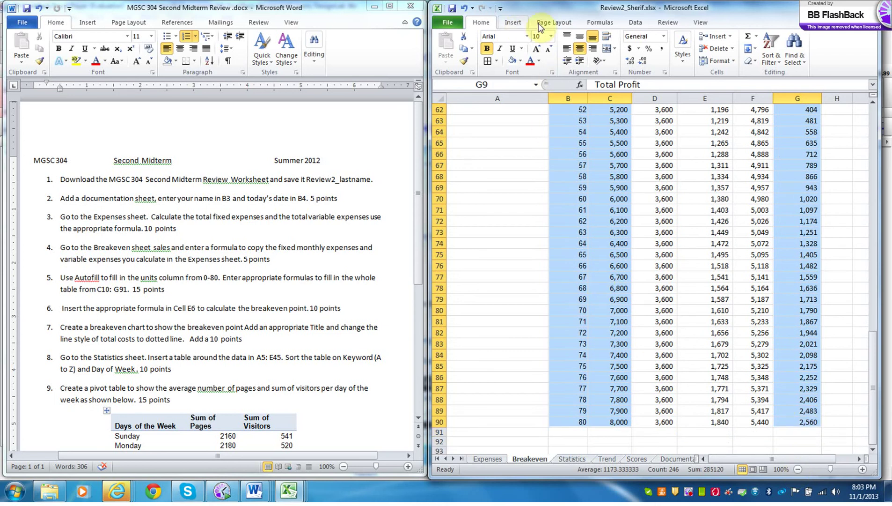
click(511, 23)
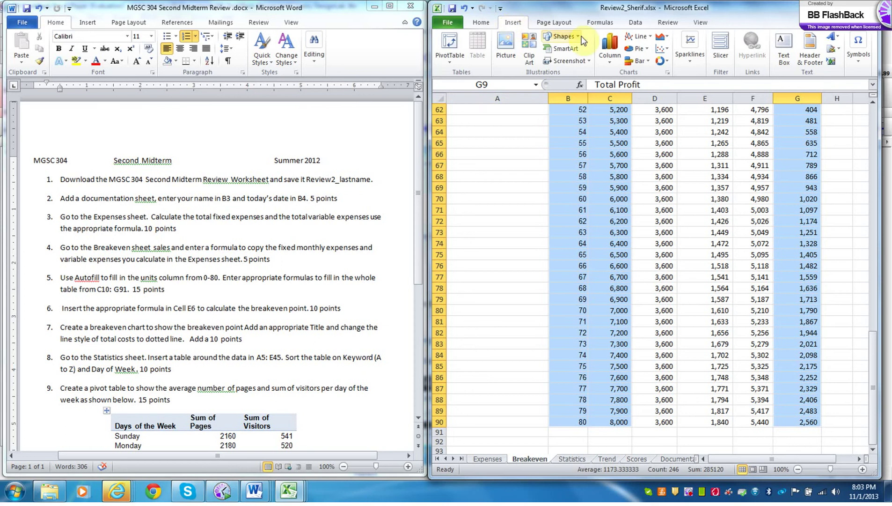
- Insert a 2-D line chart of Units, Revenue and Total Profit
click(647, 38)
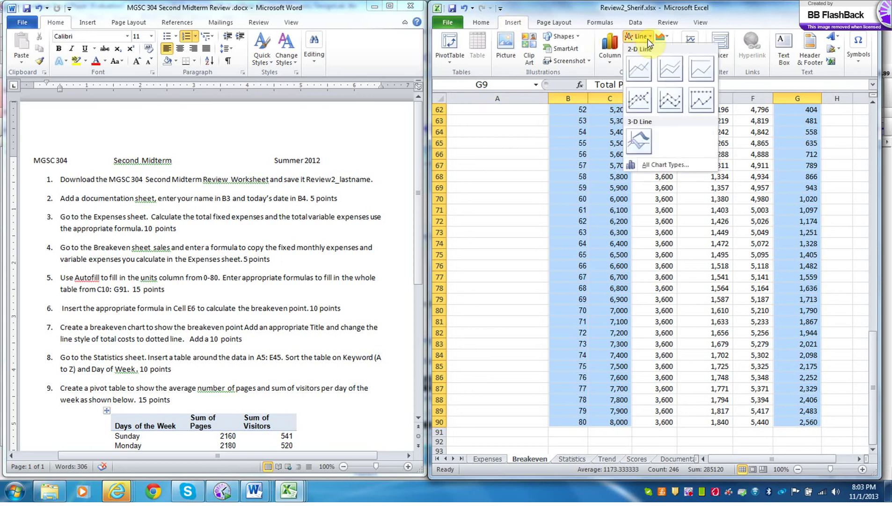
click(641, 66)
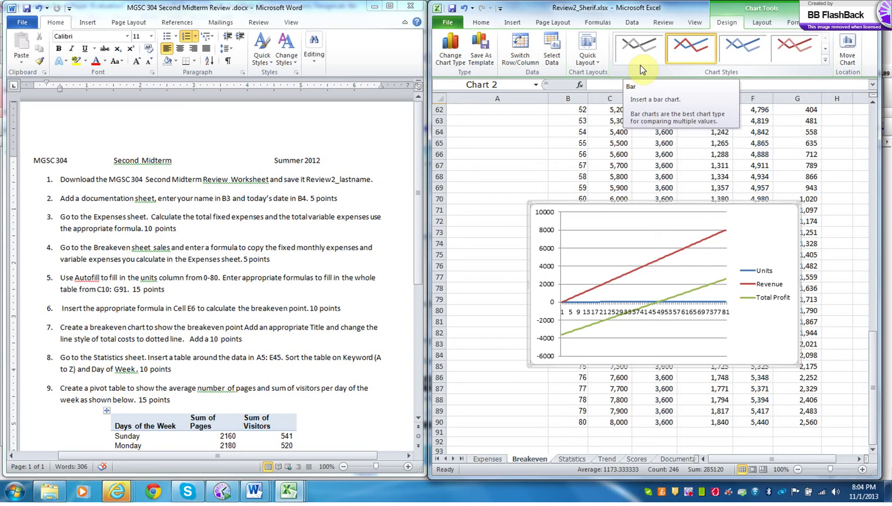
click(651, 315)
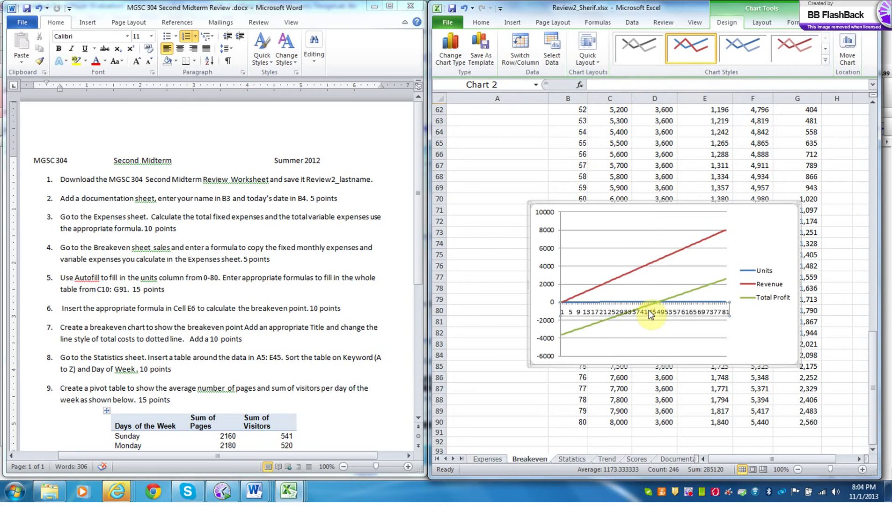
- Set the horizontal axis tick mark and label intervals to 20, labelling 1, 21, 41, 61, 81
right_click(651, 314)
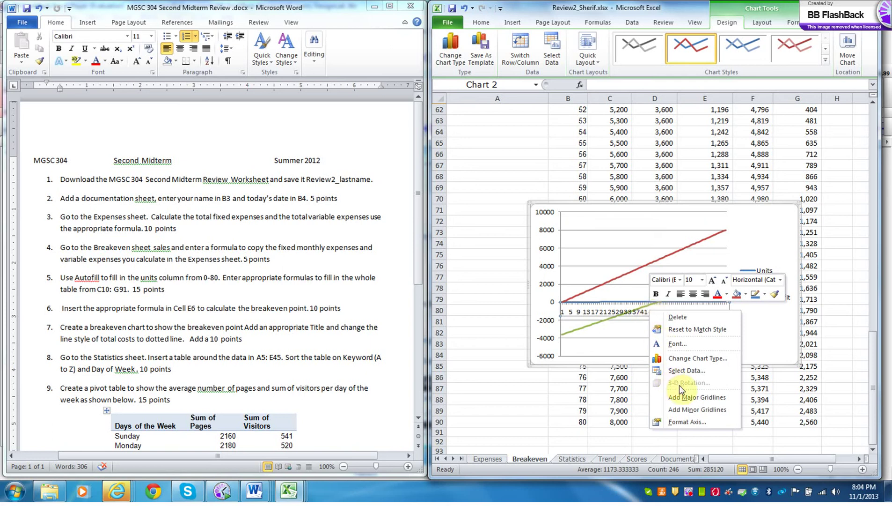
click(685, 423)
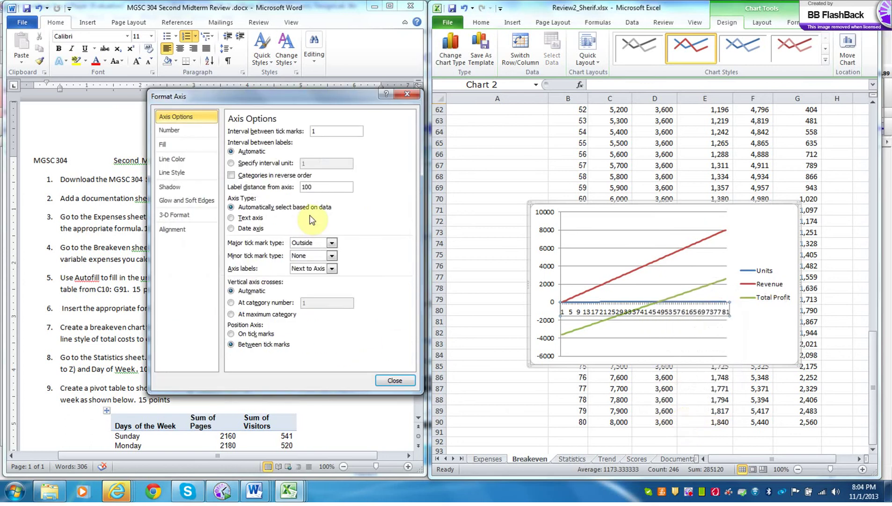
click(322, 128)
key(BackSpace)
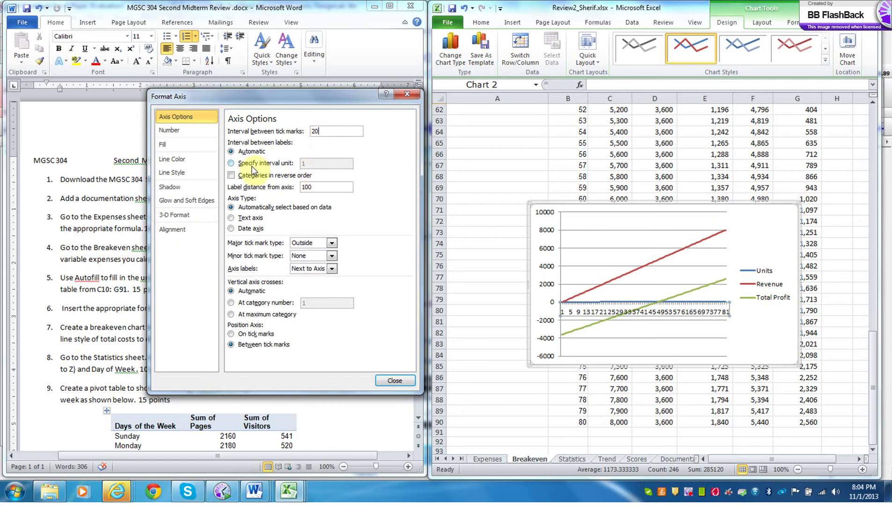
click(232, 163)
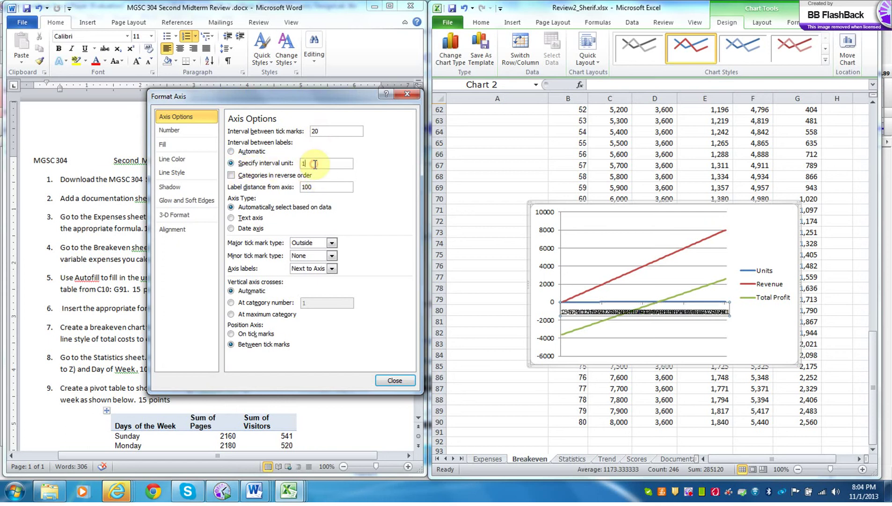
double_click(315, 163)
text(2)
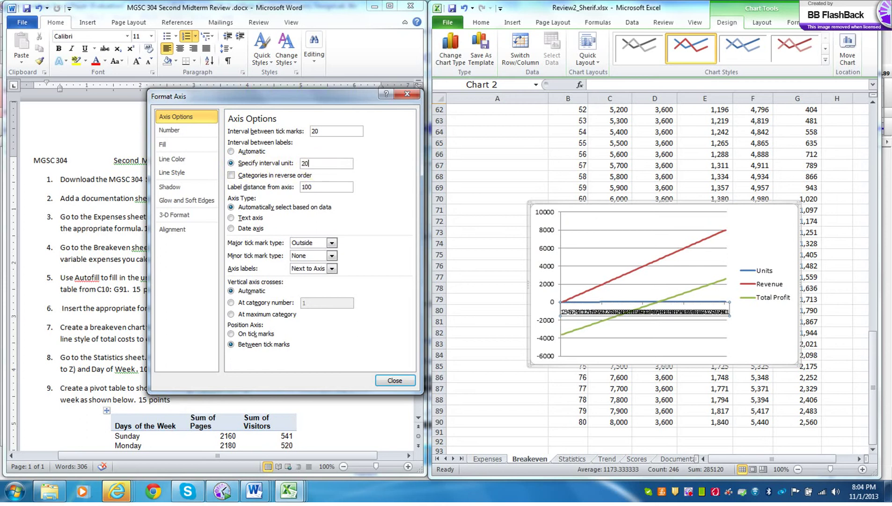
text(0)
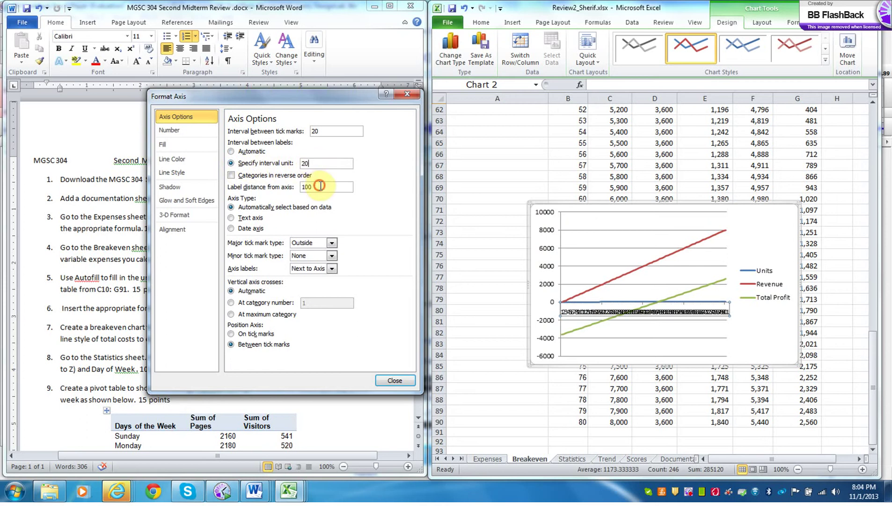
click(321, 187)
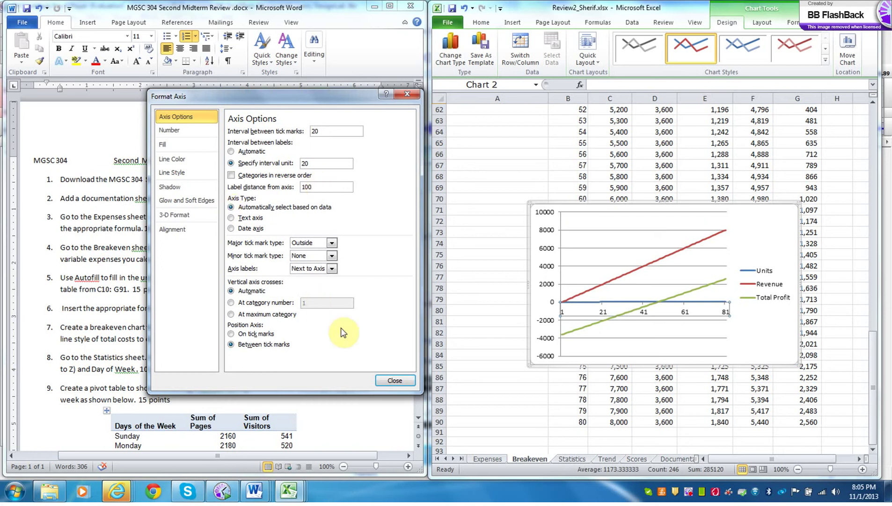
click(394, 385)
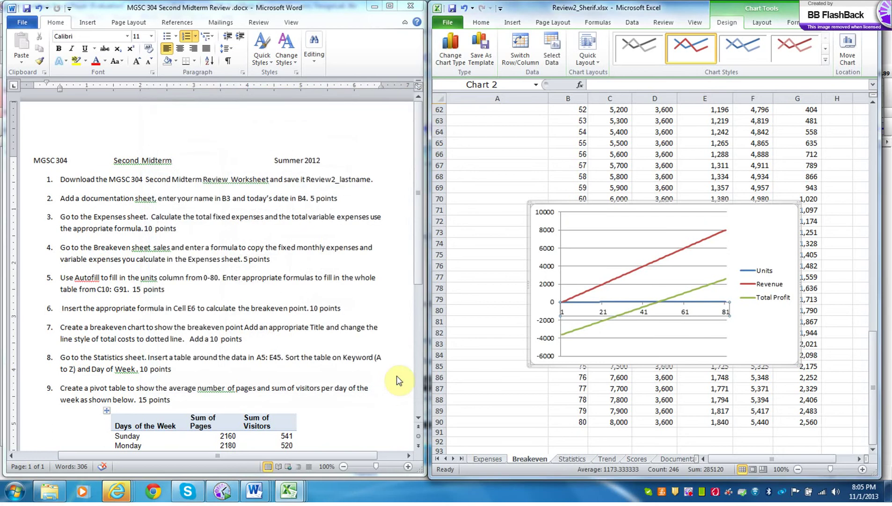
click(595, 368)
- Delete the profit chart and select Units and Revenue (B9:C90) plus Total Costs (F9:F90)
key(Delete)
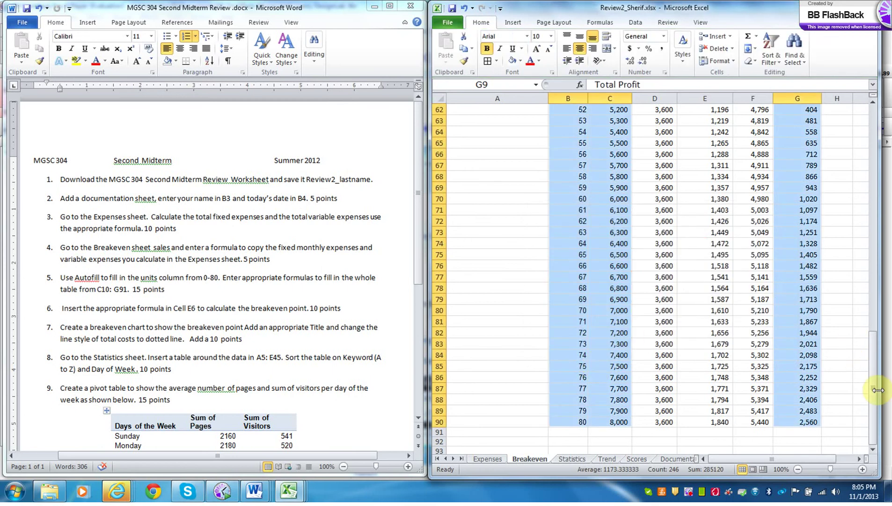
drag(876, 390, 880, 165)
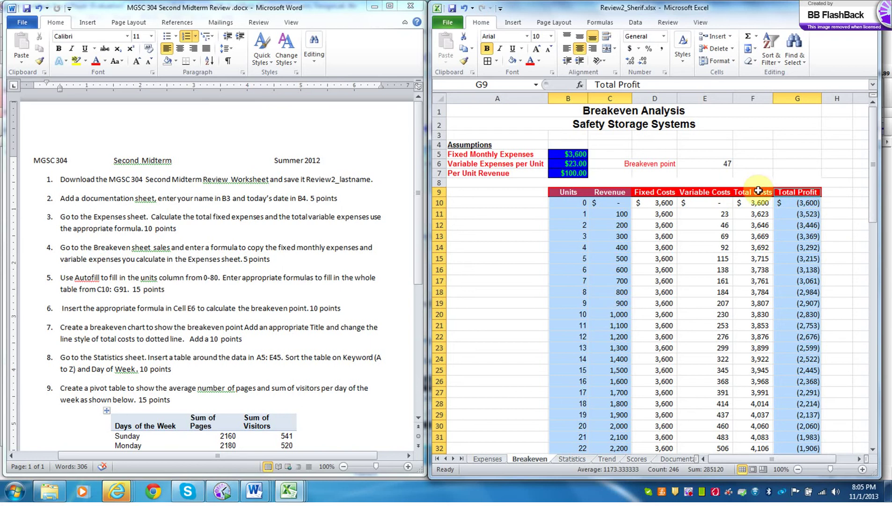
click(798, 173)
drag(576, 192, 617, 419)
drag(877, 402, 863, 210)
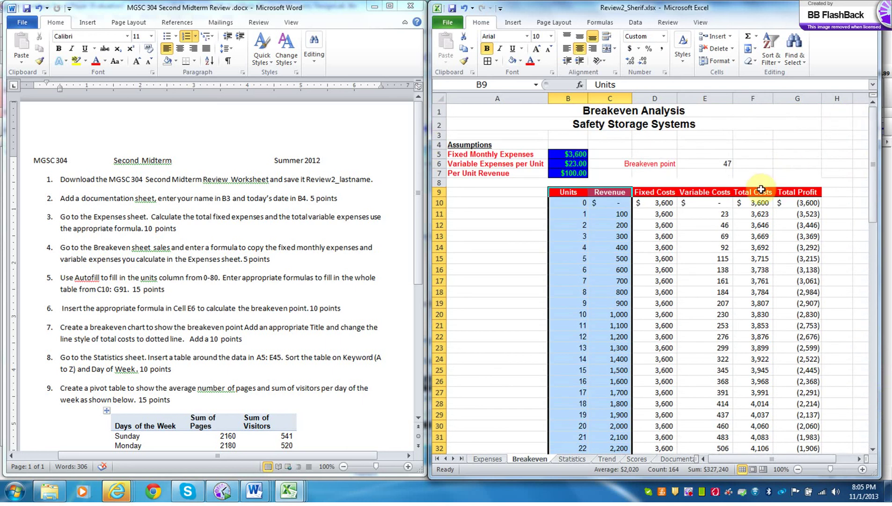
ctrl+drag(762, 189, 763, 432)
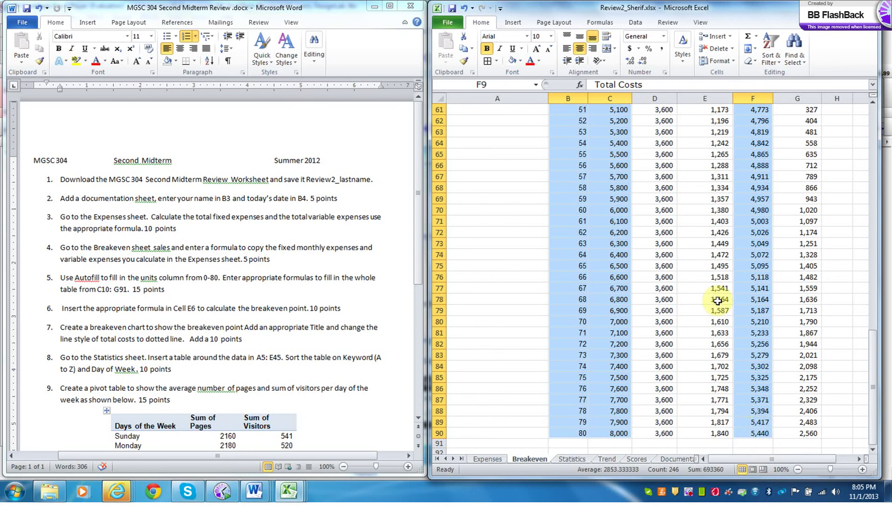
click(513, 23)
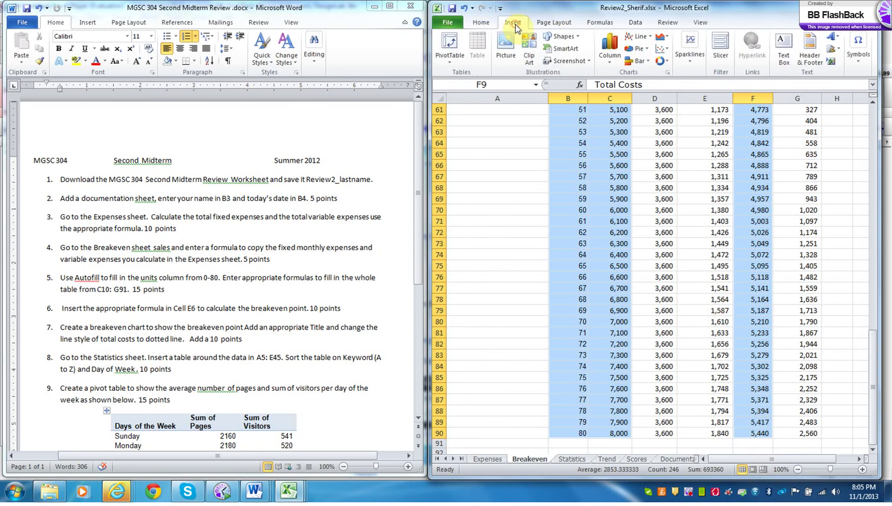
- Insert a 2-D line chart plotting Units, Revenue and Total Costs
click(643, 37)
click(635, 68)
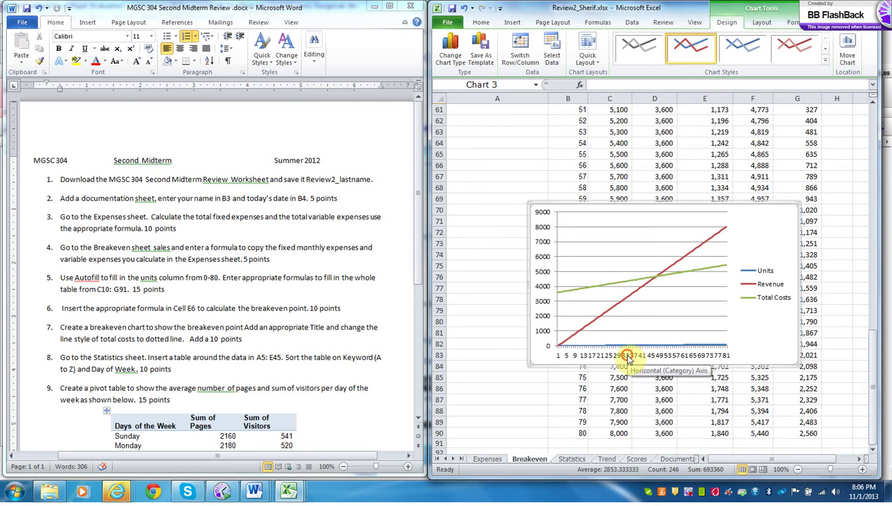
click(628, 360)
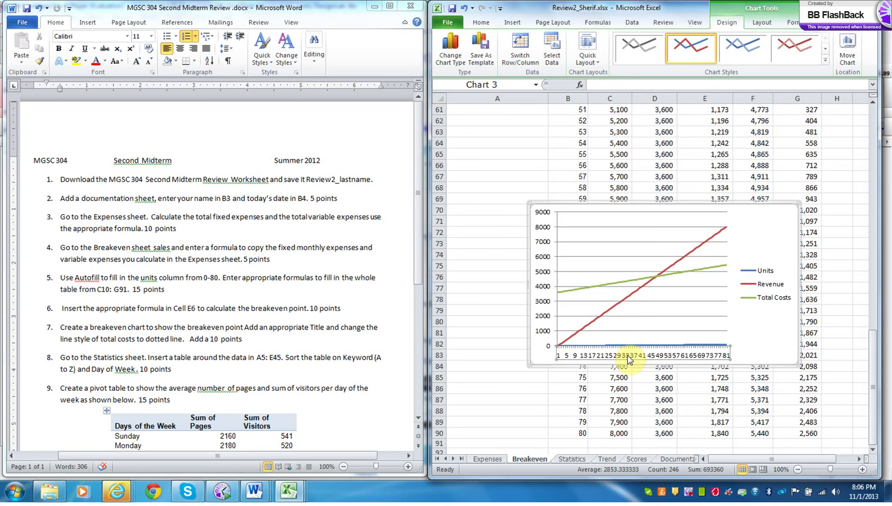
- Set the horizontal axis tick mark and label intervals to 10, keeping normal category order
right_click(628, 360)
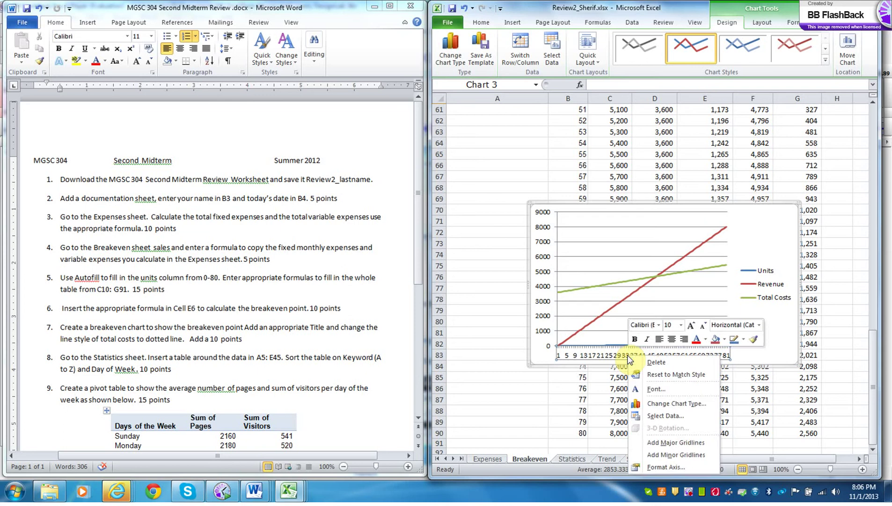
click(664, 468)
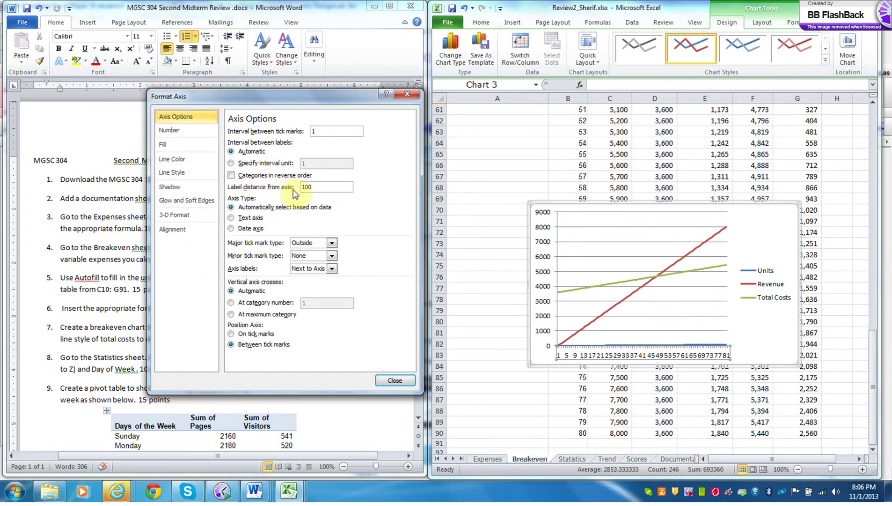
click(322, 132)
key(BackSpace)
text(10)
click(231, 163)
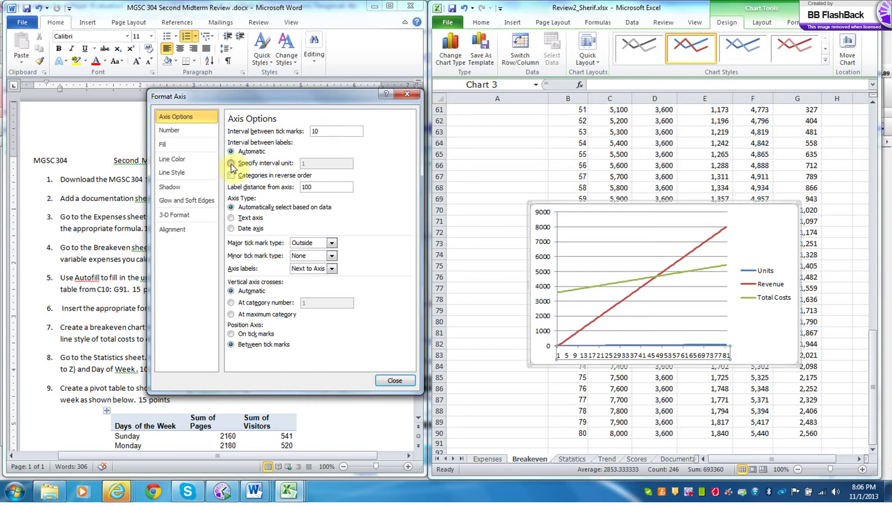
text(0)
click(313, 185)
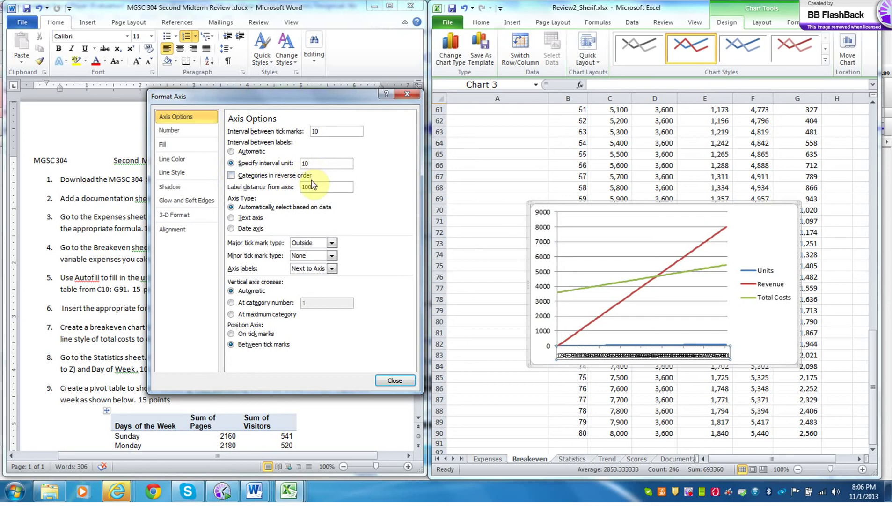
click(230, 176)
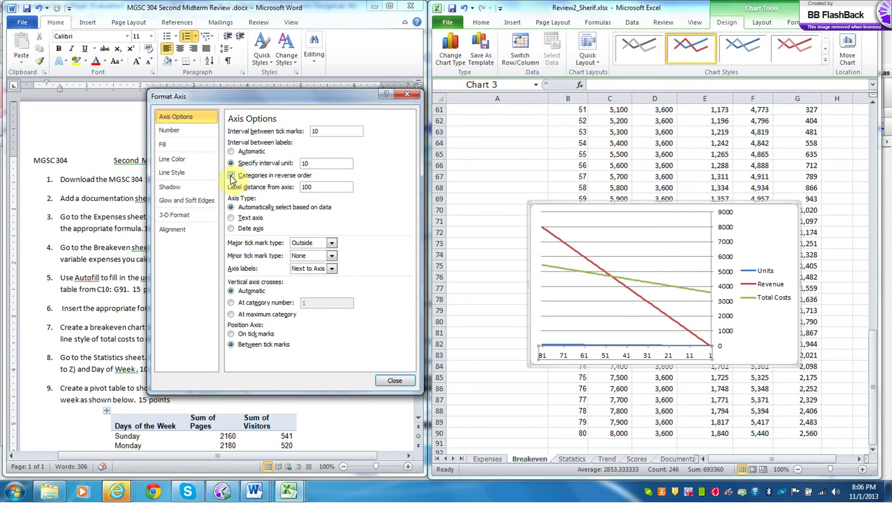
click(230, 176)
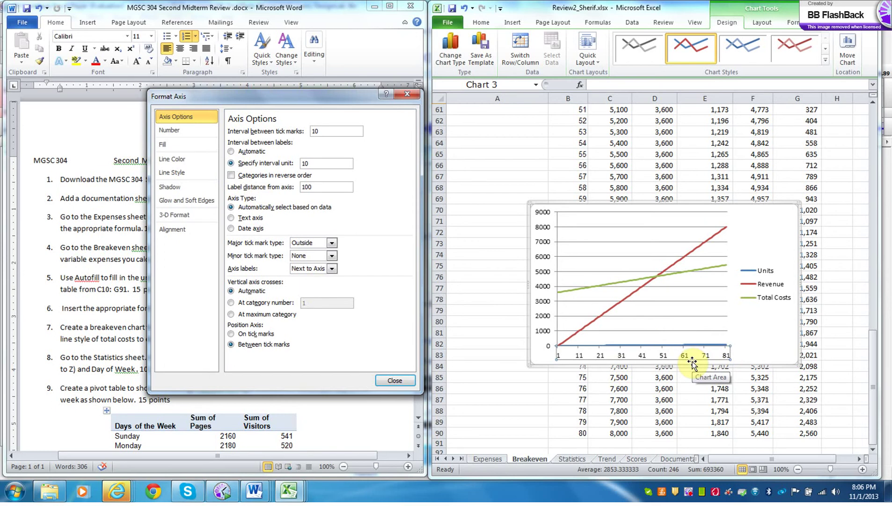
click(402, 379)
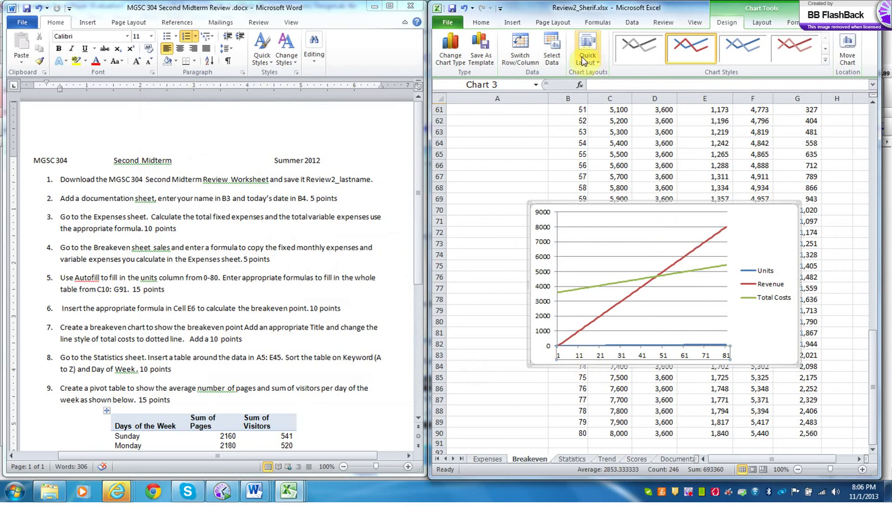
- Add a centered overlay chart title reading 'Breakeven Point'
click(762, 29)
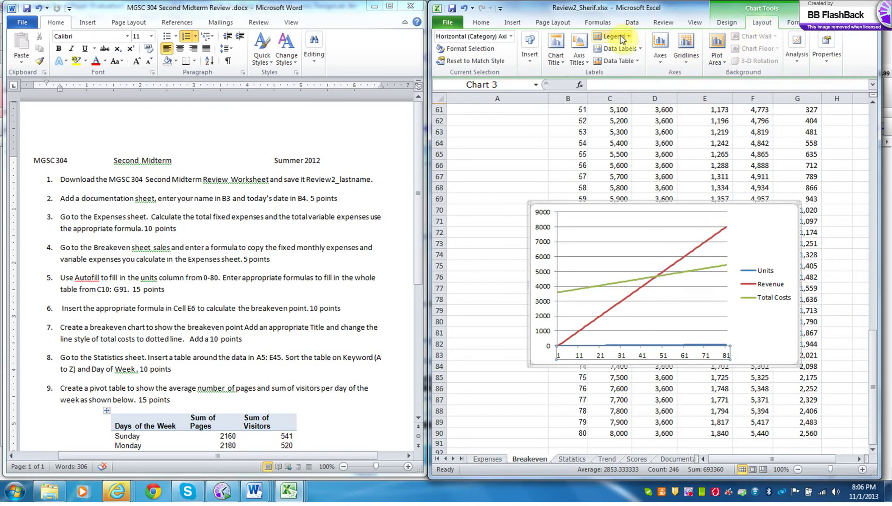
click(560, 60)
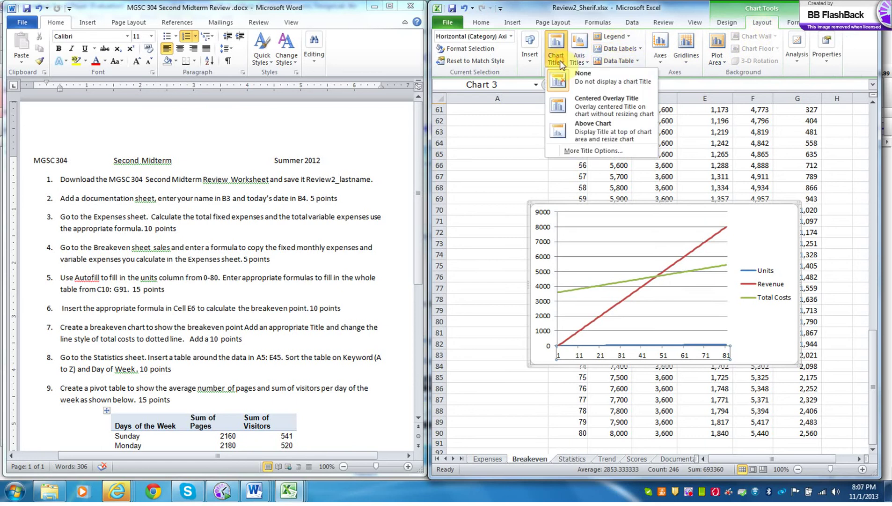
click(600, 101)
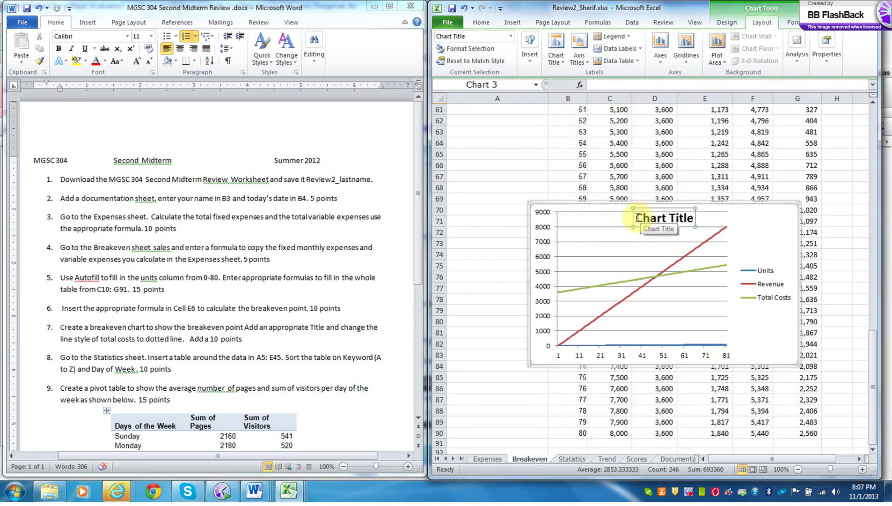
drag(640, 218, 707, 216)
text(Break)
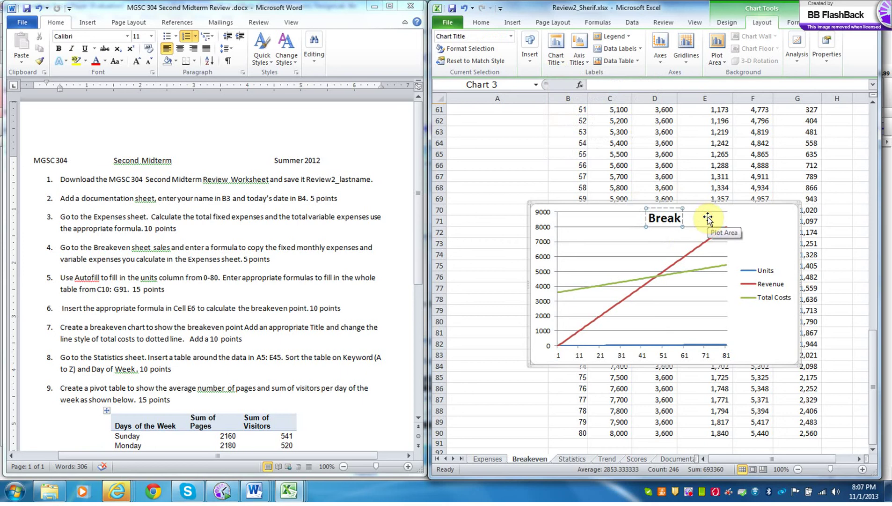
text(even)
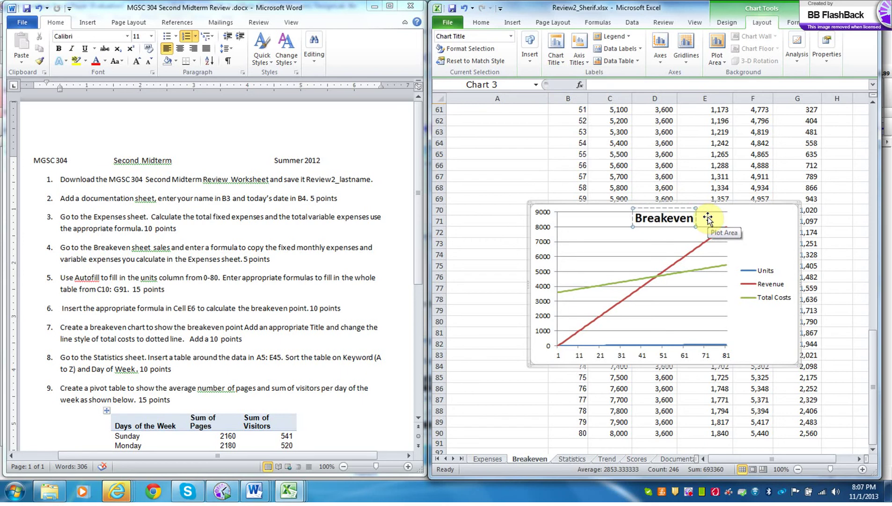
text( Point)
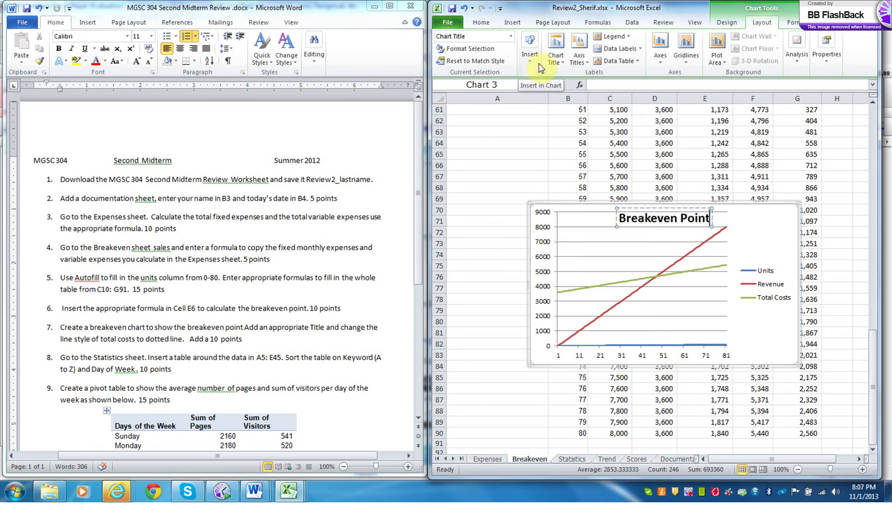
- Add a horizontal axis title below the axis reading 'Units Produced'
click(583, 63)
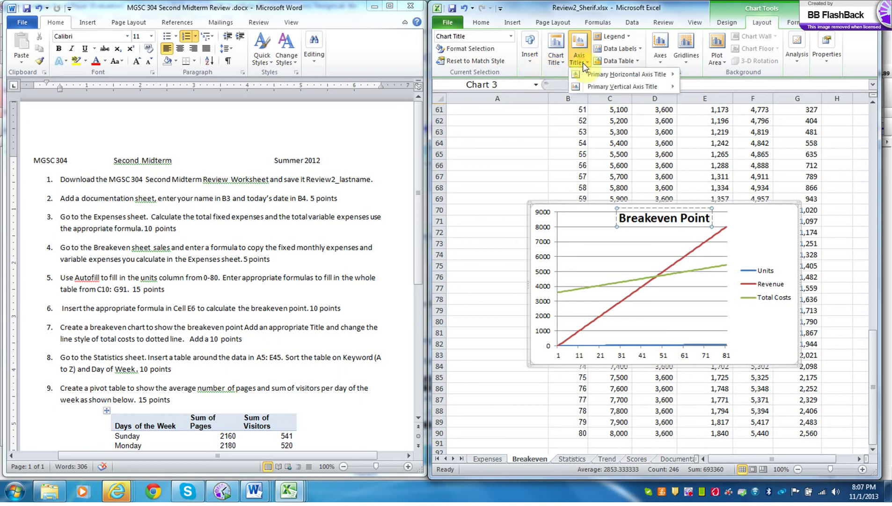
mouse_move(594, 79)
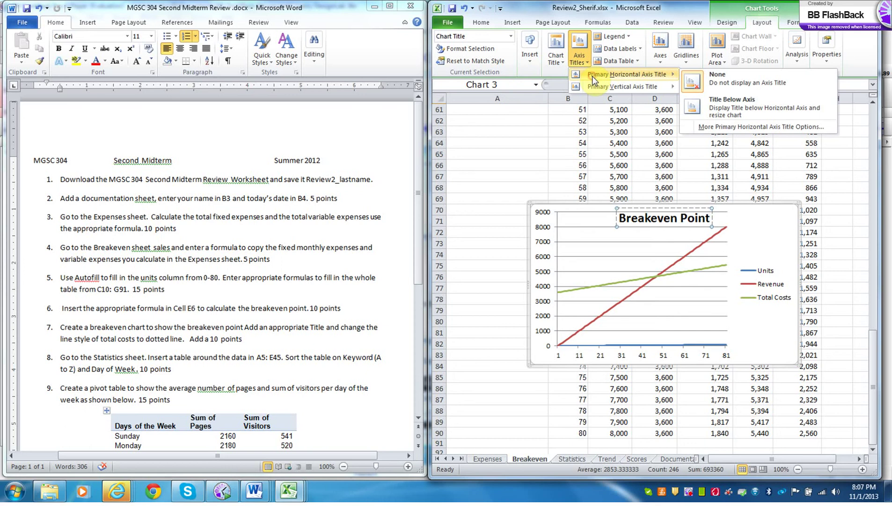
click(705, 100)
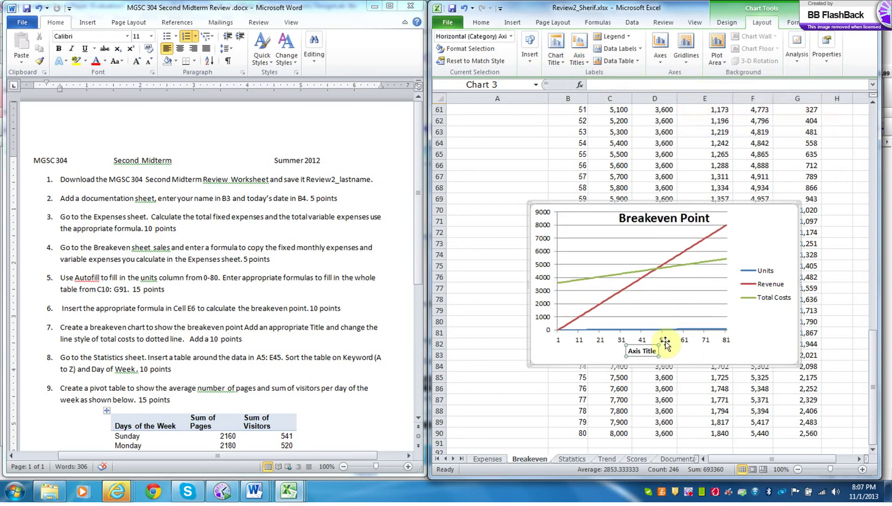
drag(658, 351, 623, 350)
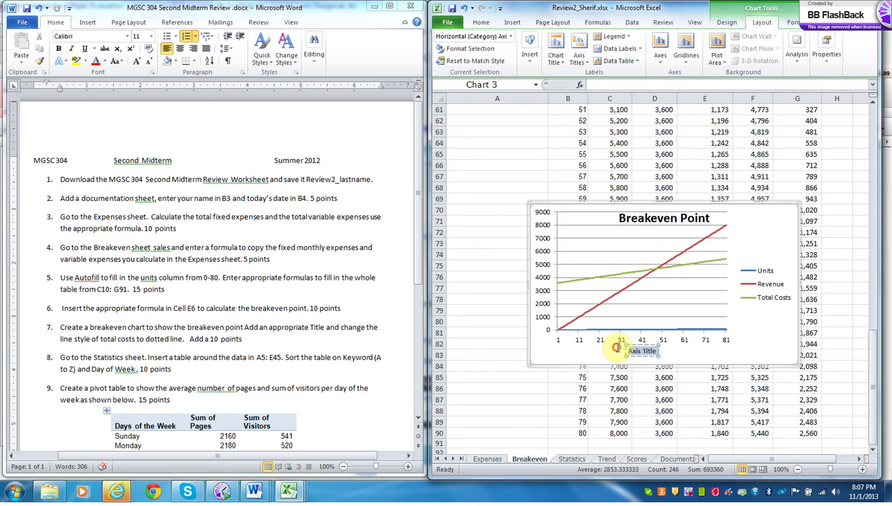
text(n)
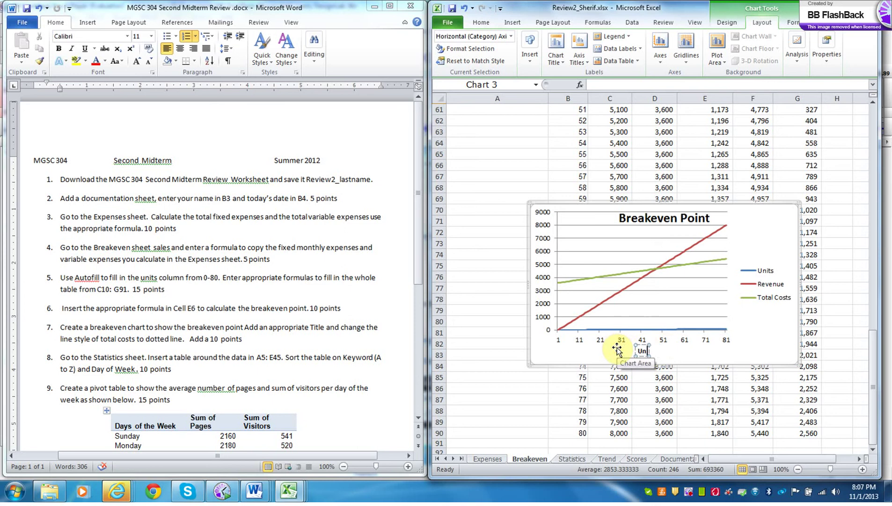
text(its Produced)
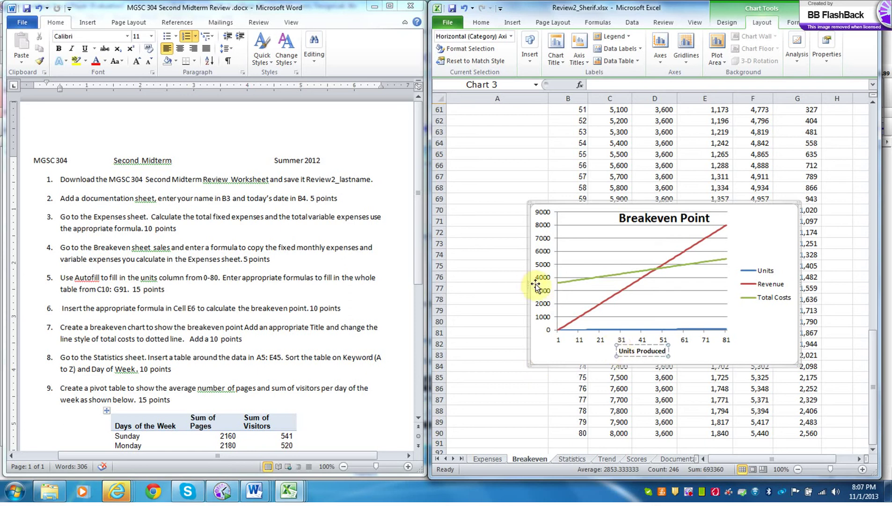
- Add a rotated vertical axis title reading 'Dollars'
click(580, 61)
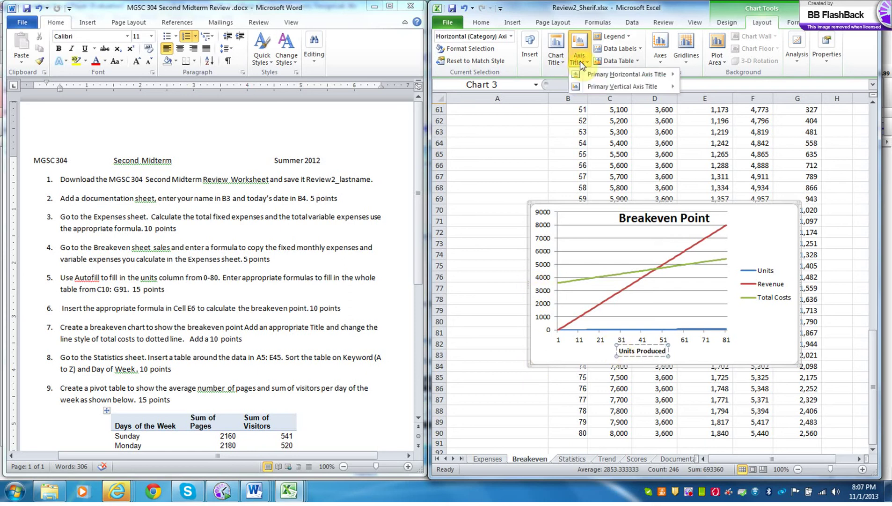
mouse_move(589, 88)
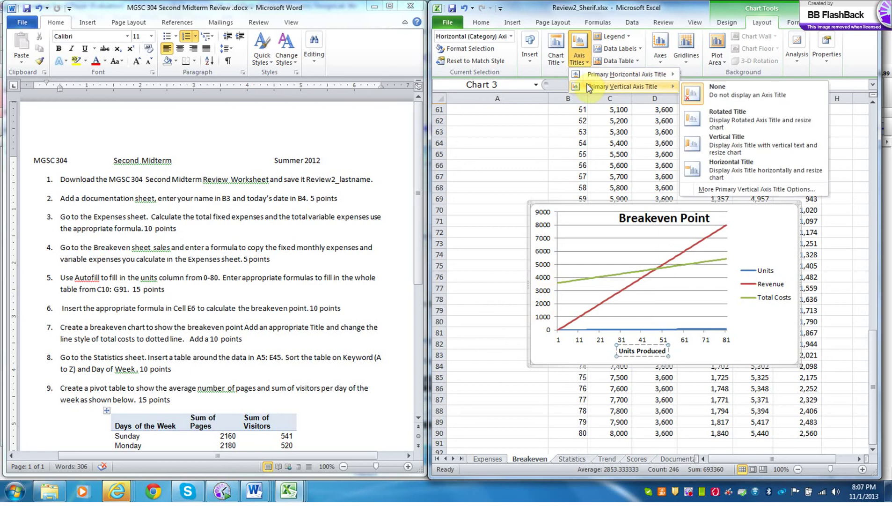
click(720, 115)
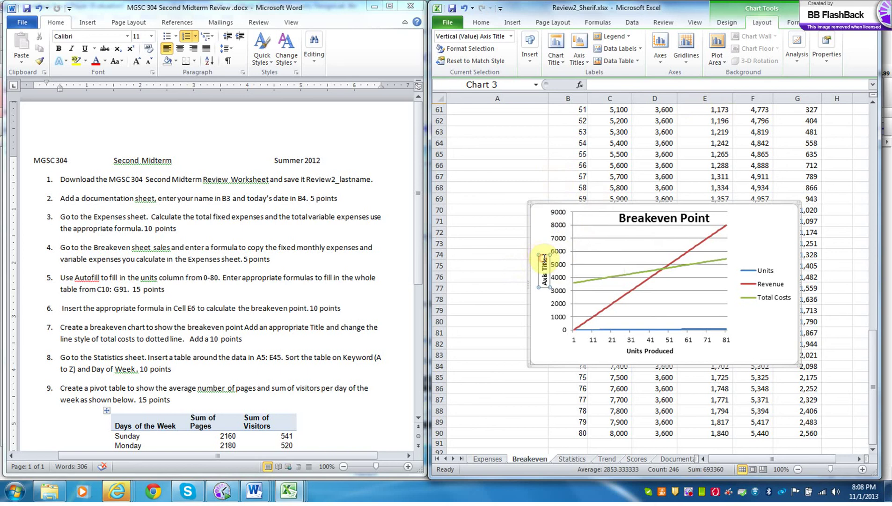
click(544, 256)
drag(543, 256, 547, 285)
key(Delete)
text(Dollars)
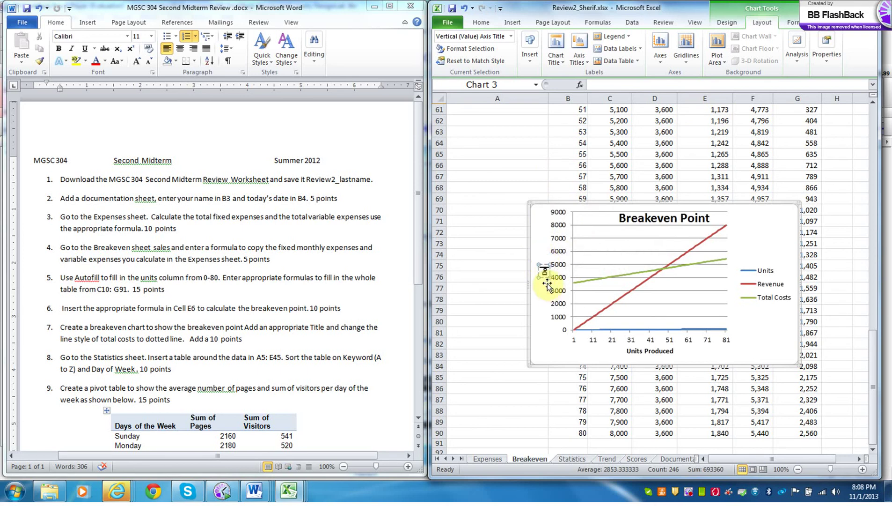
click(536, 316)
click(558, 321)
- Format the vertical axis numbers as Currency with 0 decimal places
right_click(557, 318)
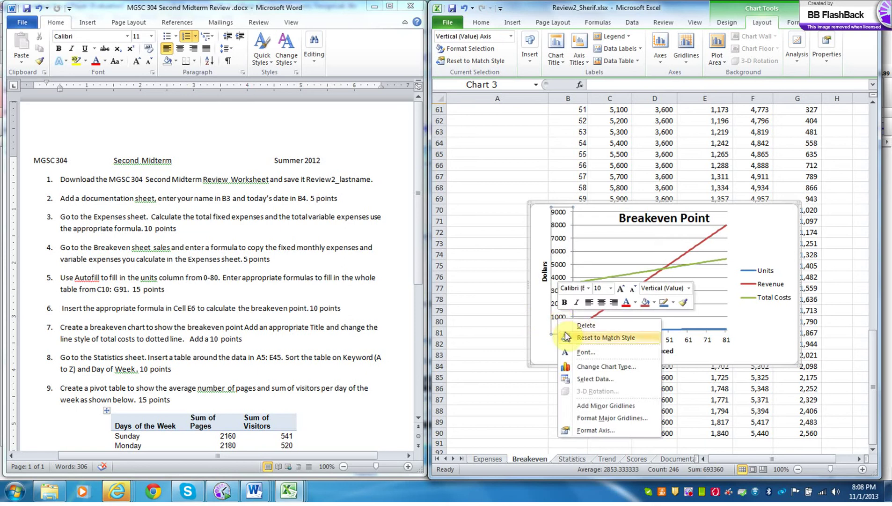
click(595, 430)
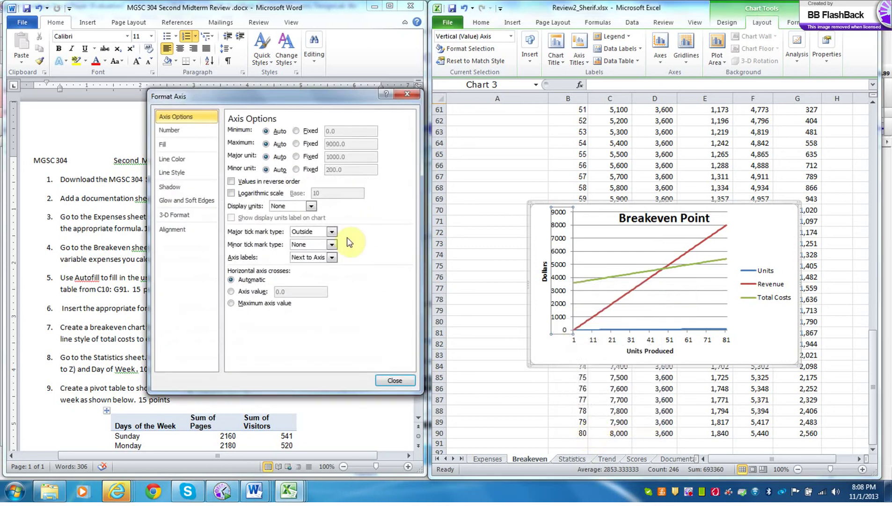
click(171, 130)
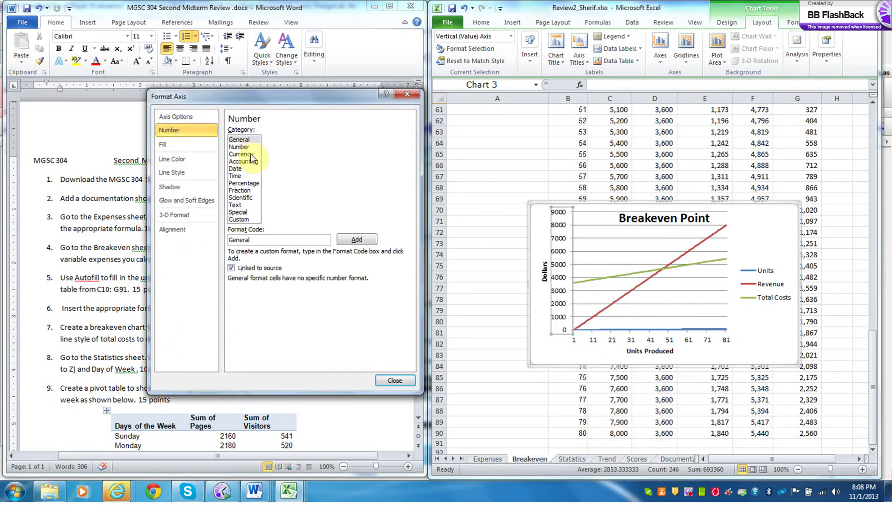
click(251, 154)
key(BackSpace)
text(0)
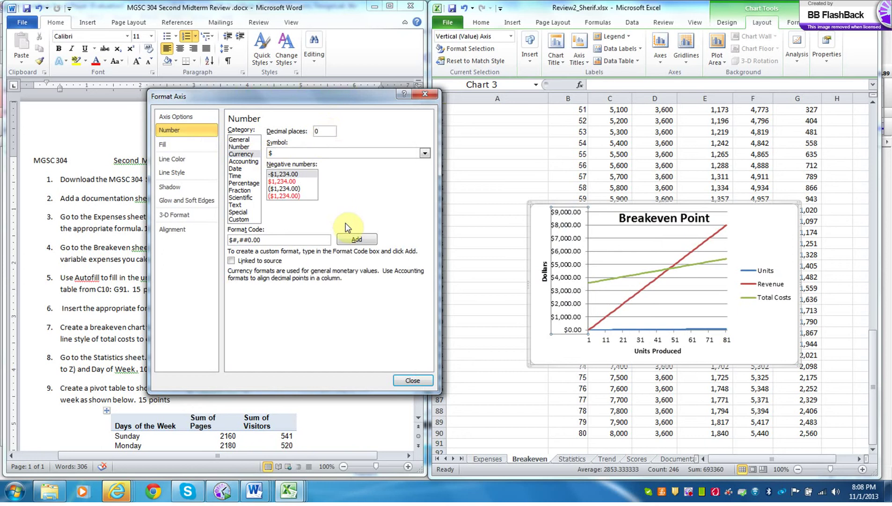
click(410, 381)
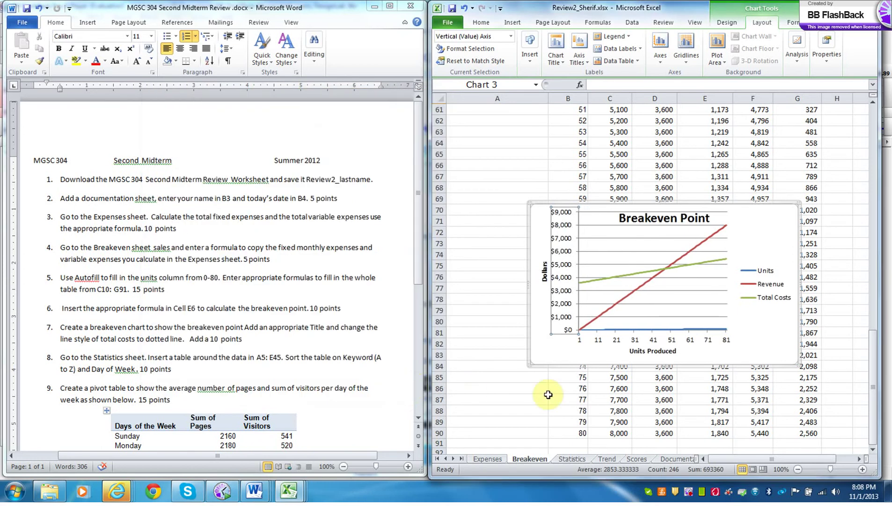
click(566, 355)
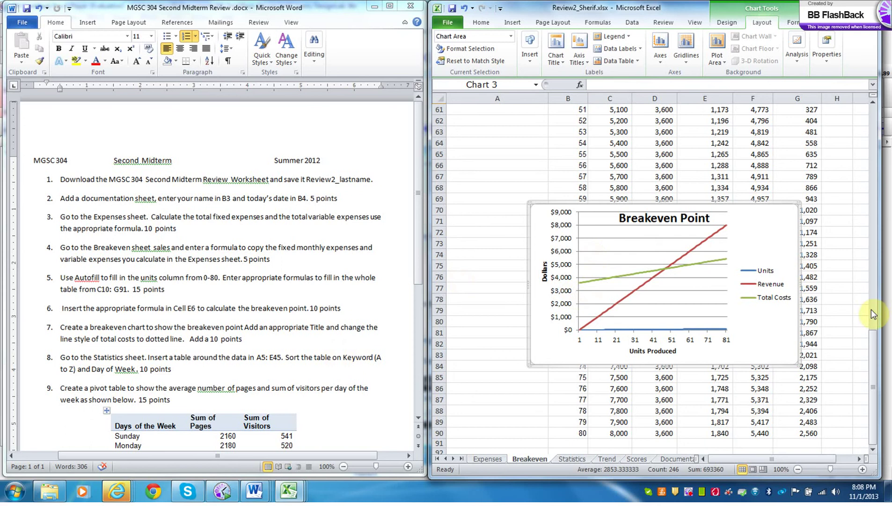
- Move the chart to a new chart sheet named 'Breakeven Chart'
mouse_move(871, 363)
mouse_down()
mouse_move(867, 139)
mouse_move(869, 360)
mouse_up()
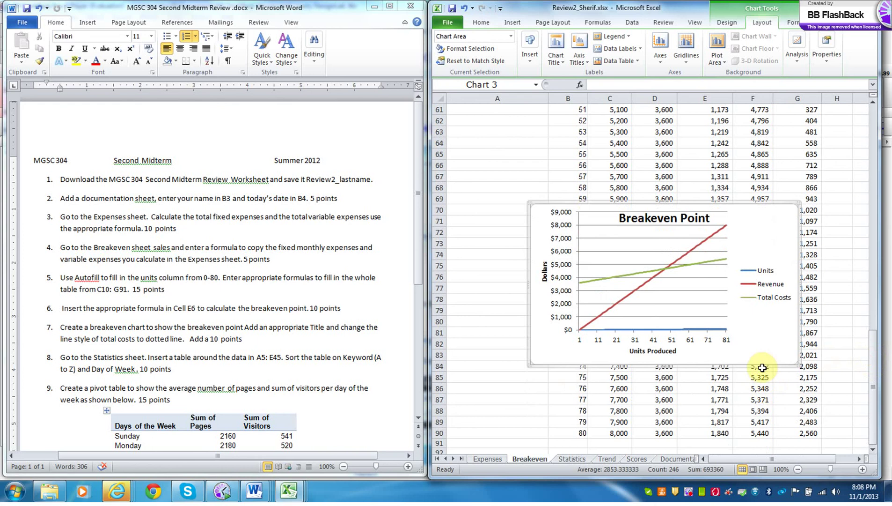
right_click(787, 205)
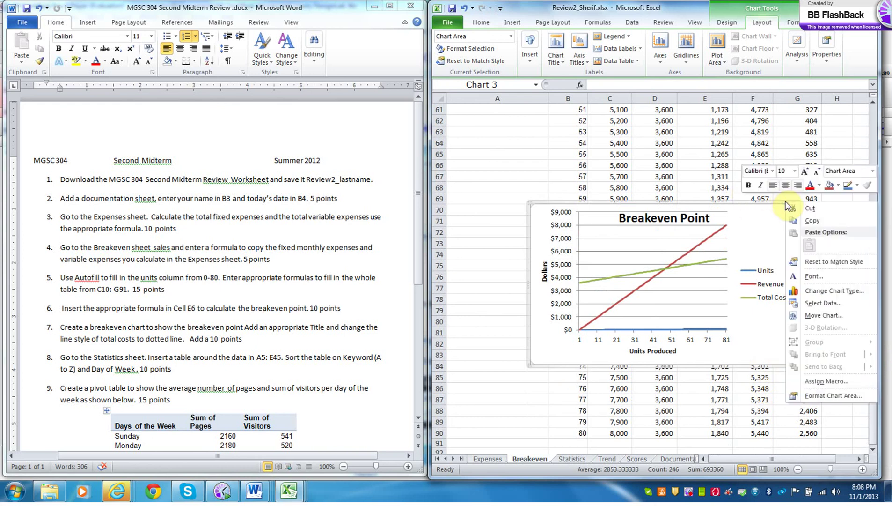
click(817, 320)
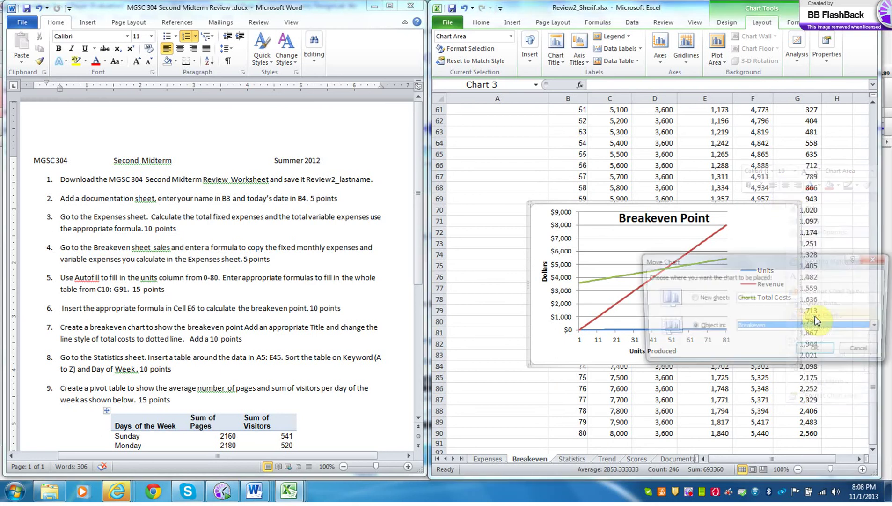
click(763, 298)
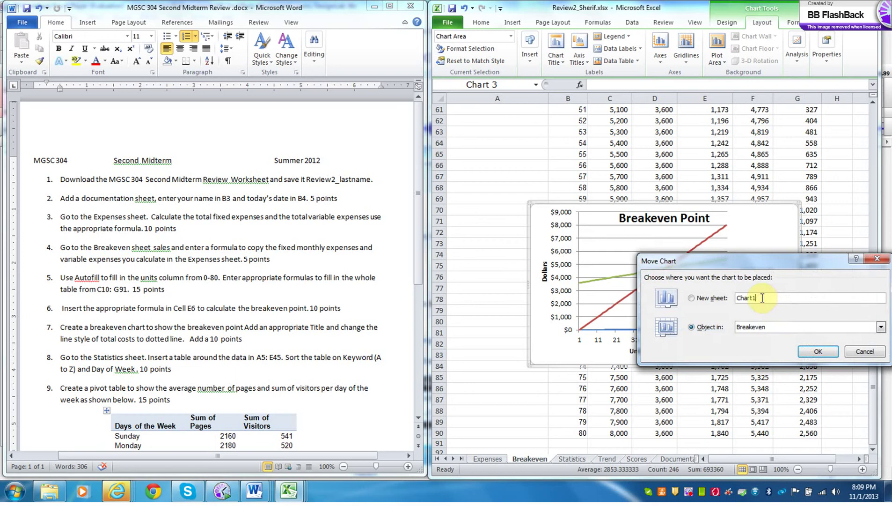
key(BackSpace)
key(BackSpace)
key(BackSpace)
key(BackSpace)
key(BackSpace)
key(BackSpace)
text(Breakeven Chart)
click(818, 352)
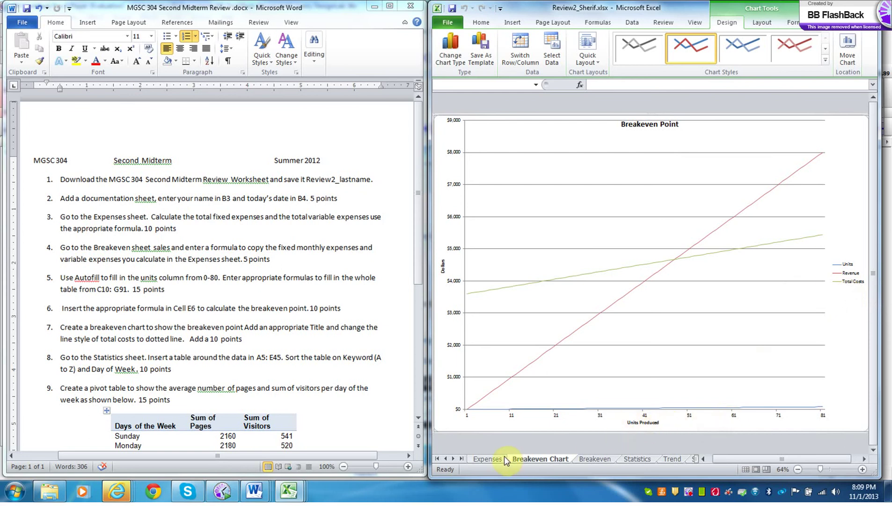
click(595, 459)
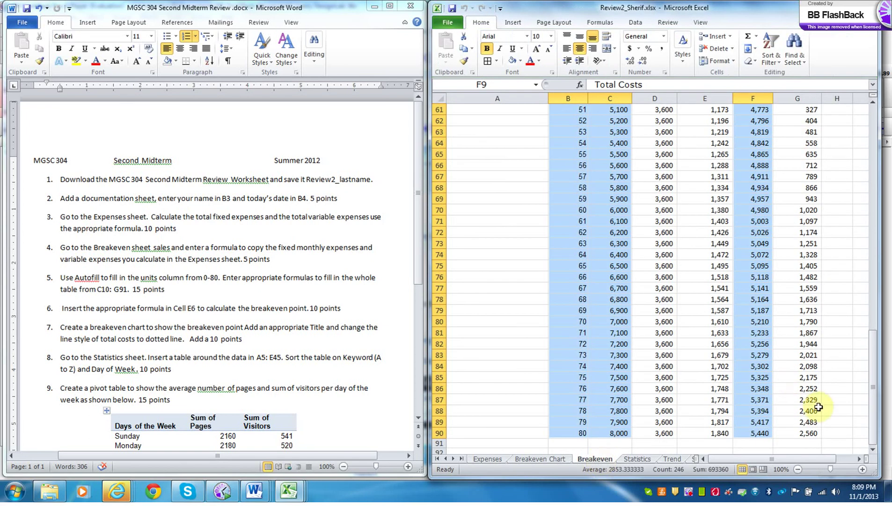
- Clear the selection and scroll through the Breakeven table from 0 to 80 units
drag(875, 412, 858, 169)
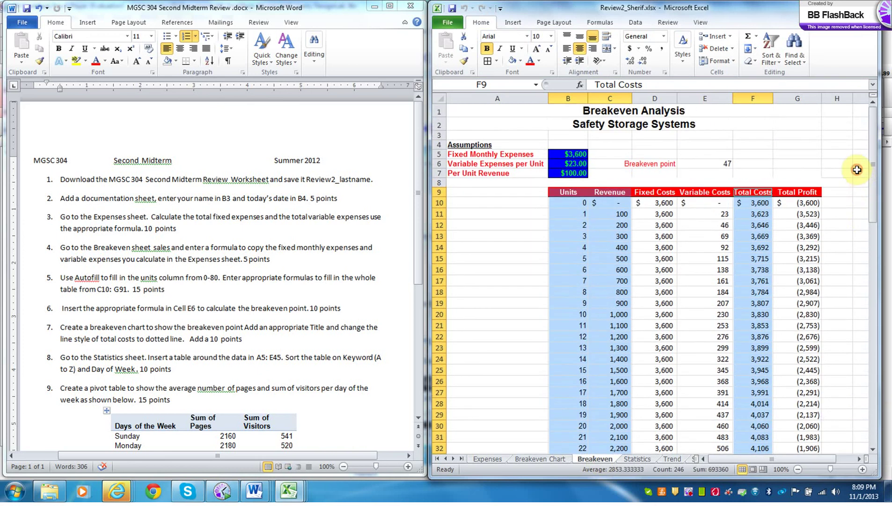
click(853, 274)
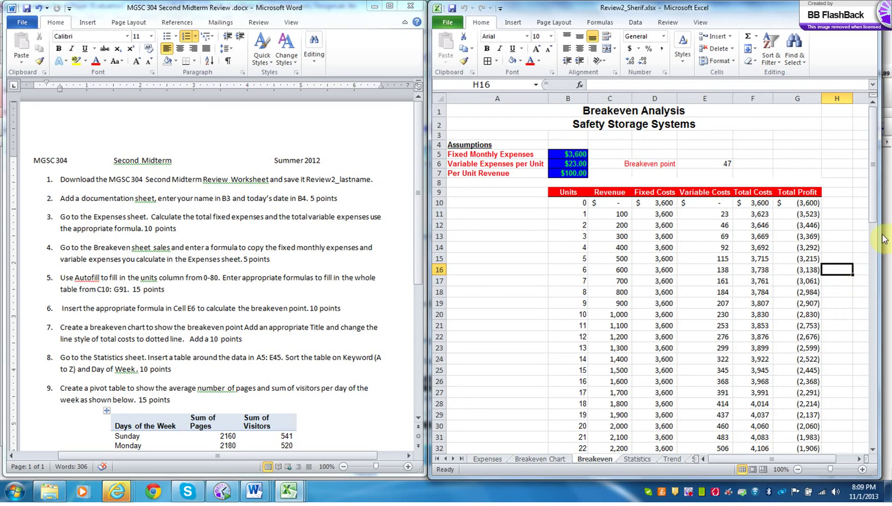
click(876, 213)
drag(876, 213, 874, 453)
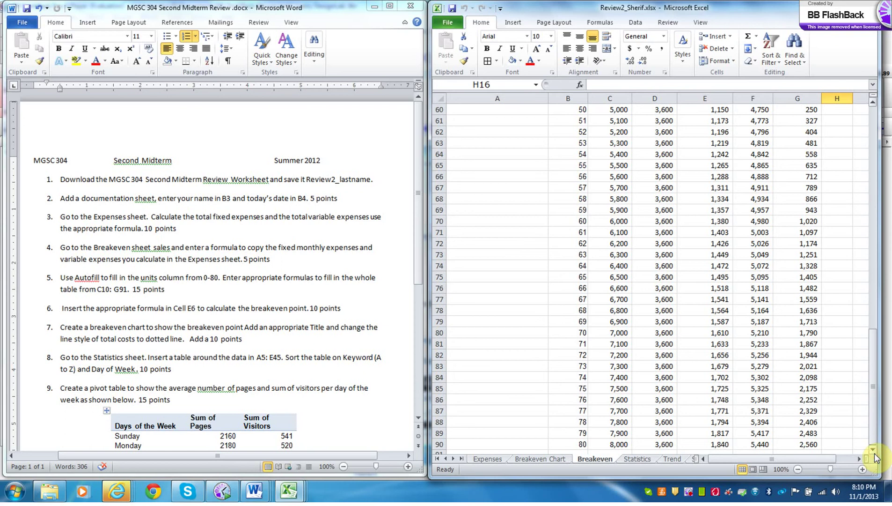
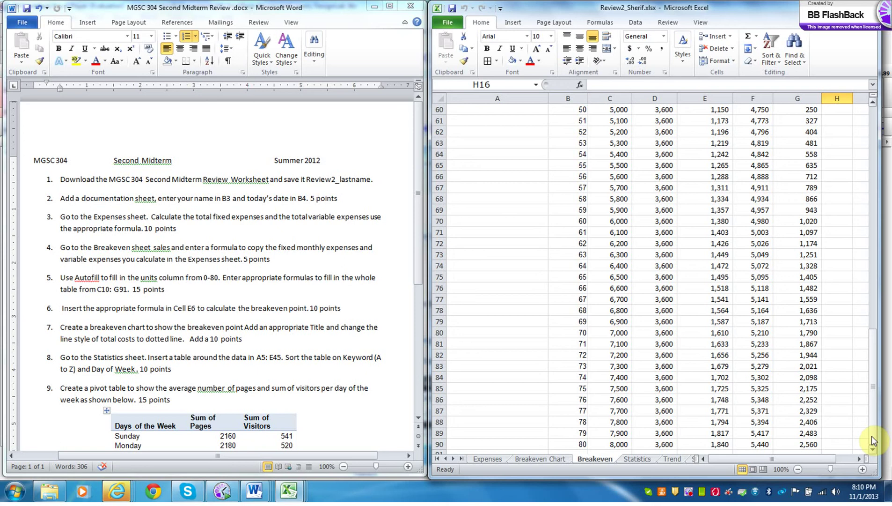
- Enter 6000 in cell G92 below the Breakeven table, then bring up the Data tab
click(581, 452)
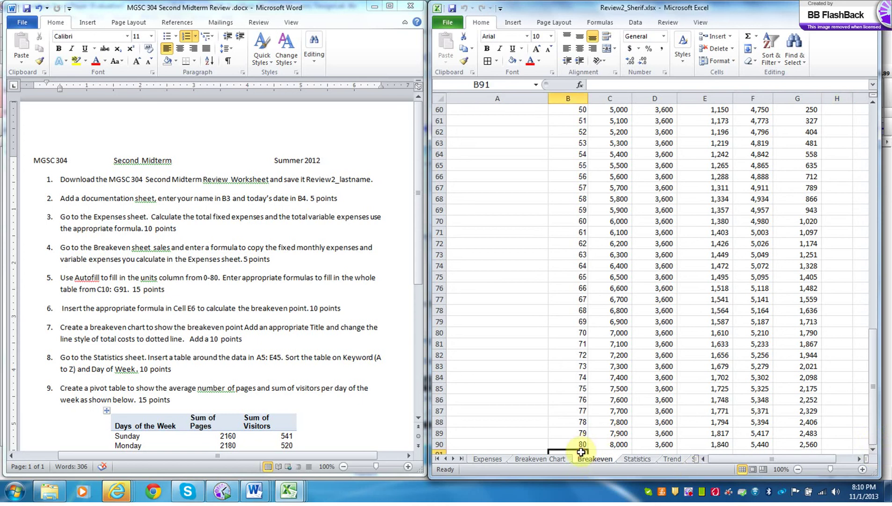
key(Down)
key(Down)
key(Down)
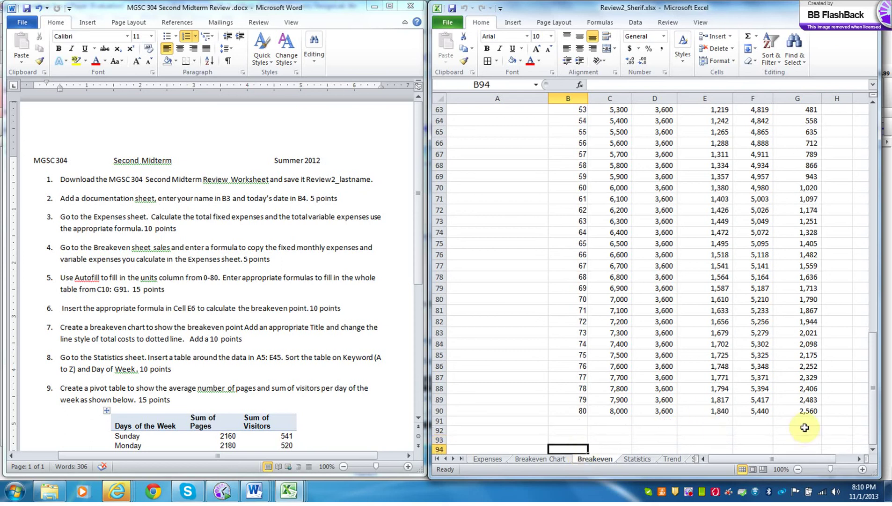
click(805, 431)
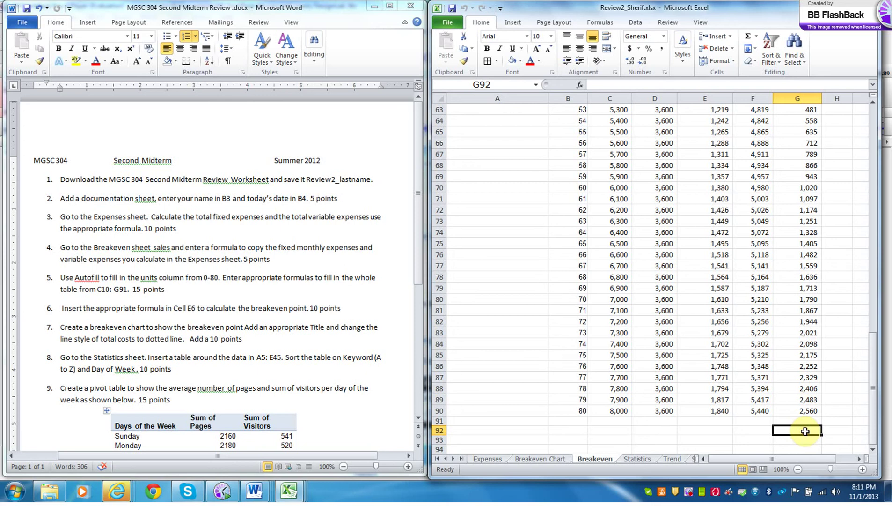
text(000)
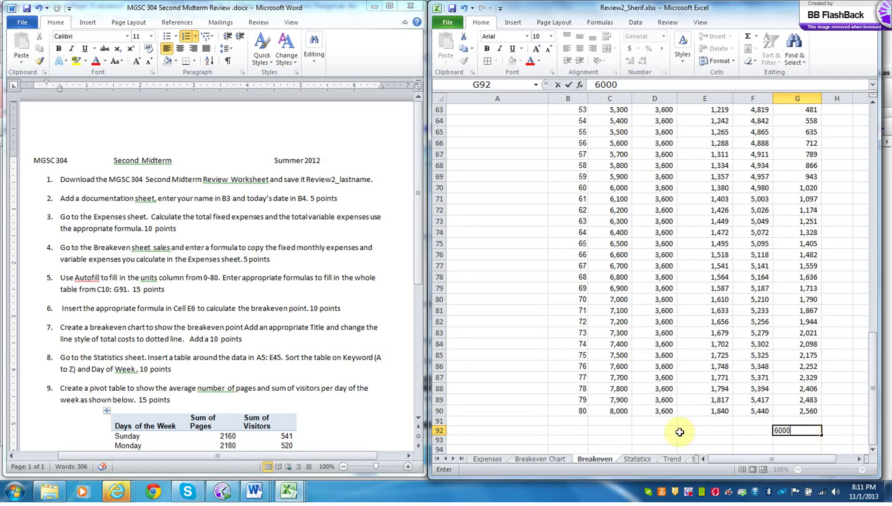
click(576, 431)
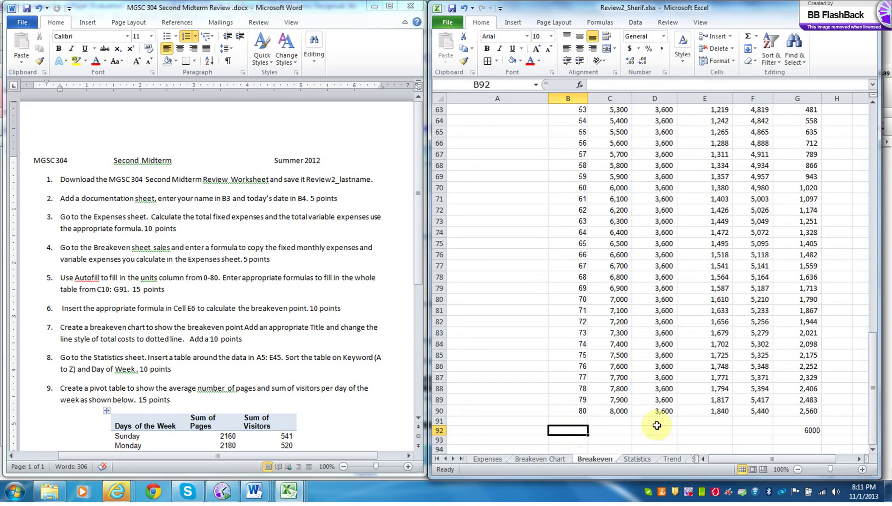
click(813, 432)
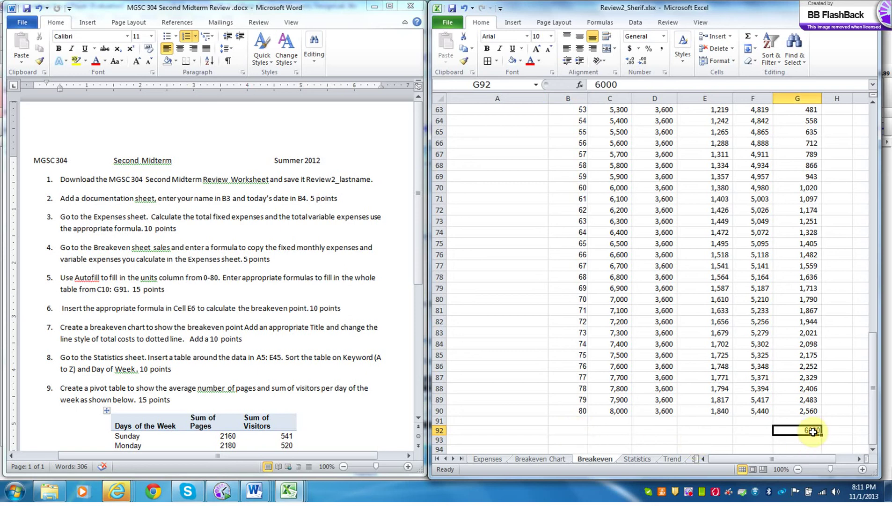
click(642, 24)
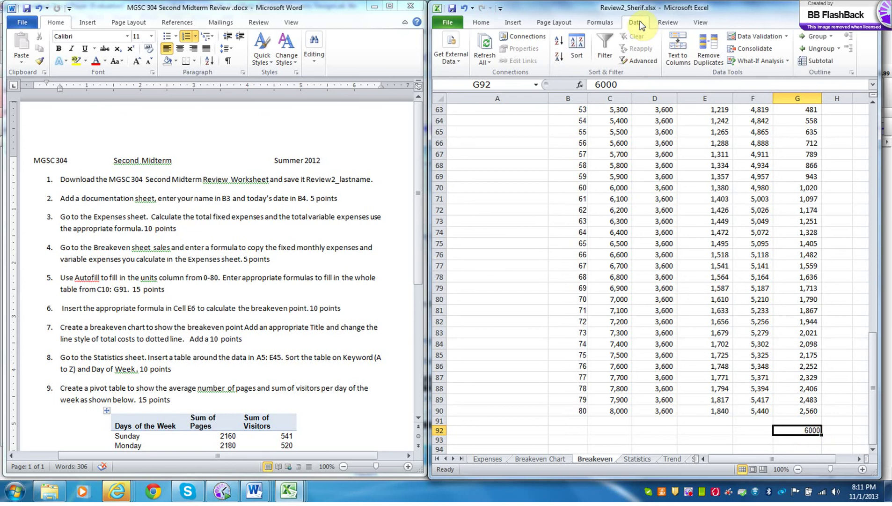
click(761, 64)
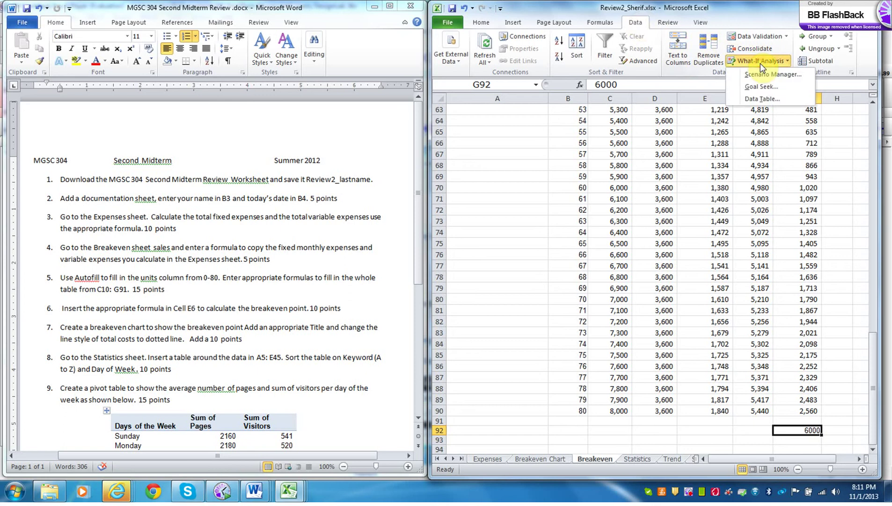
click(760, 86)
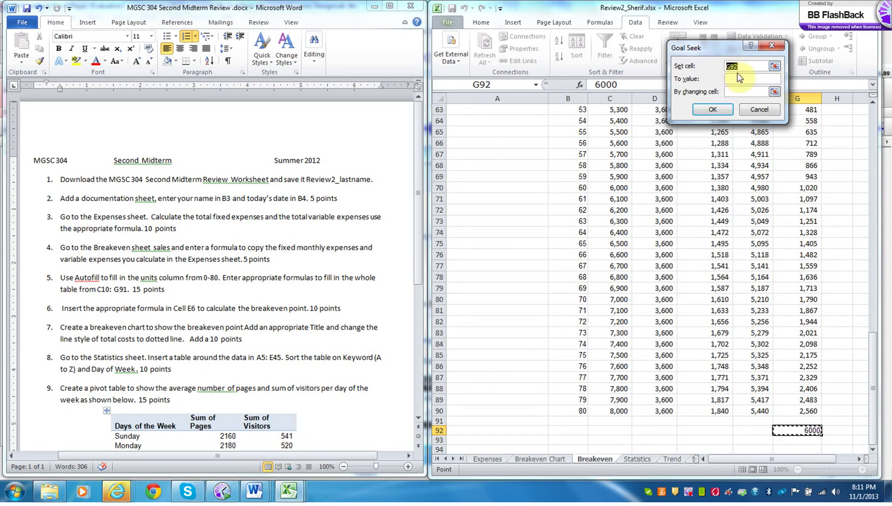
click(733, 78)
text(6000)
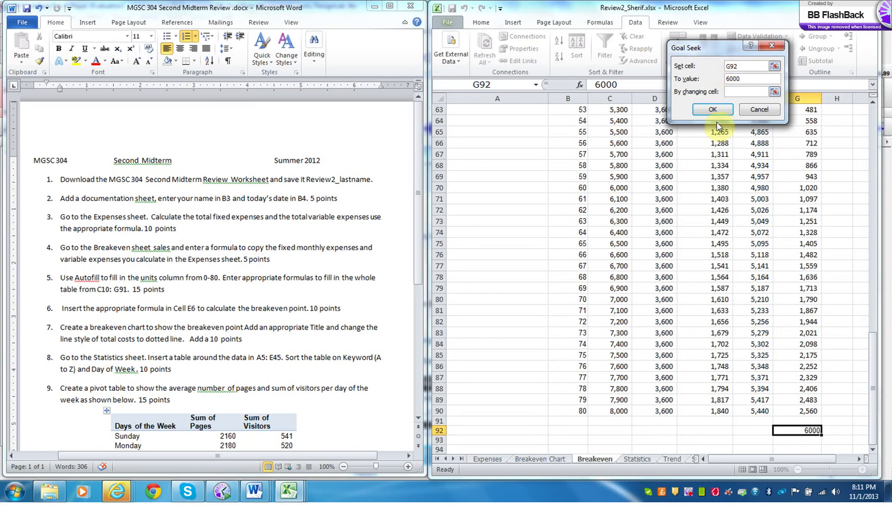
click(775, 93)
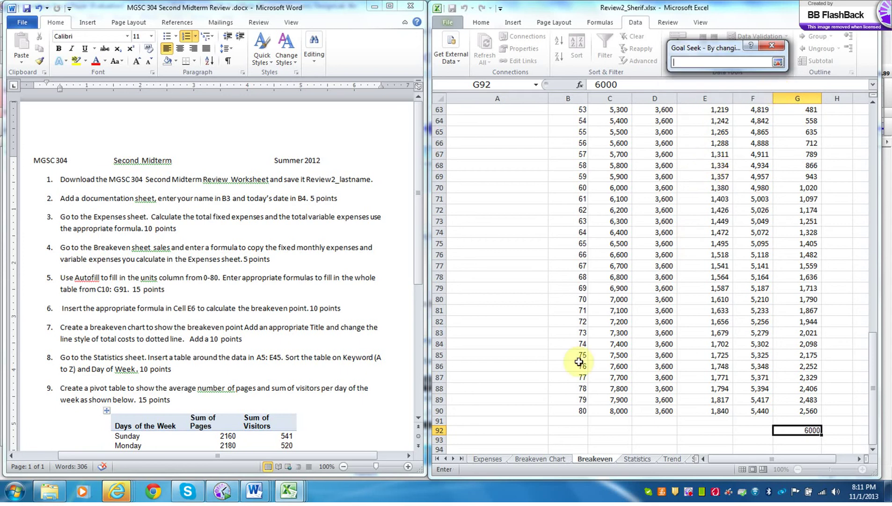
click(579, 411)
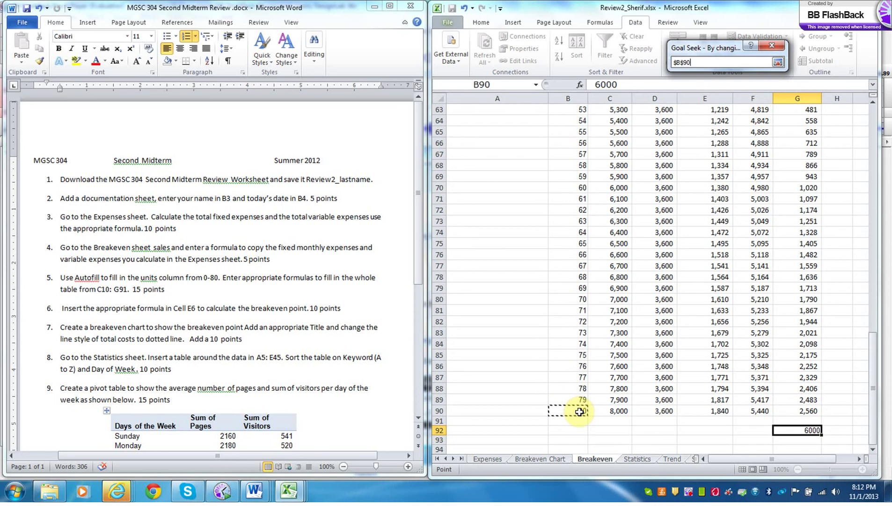
key(Return)
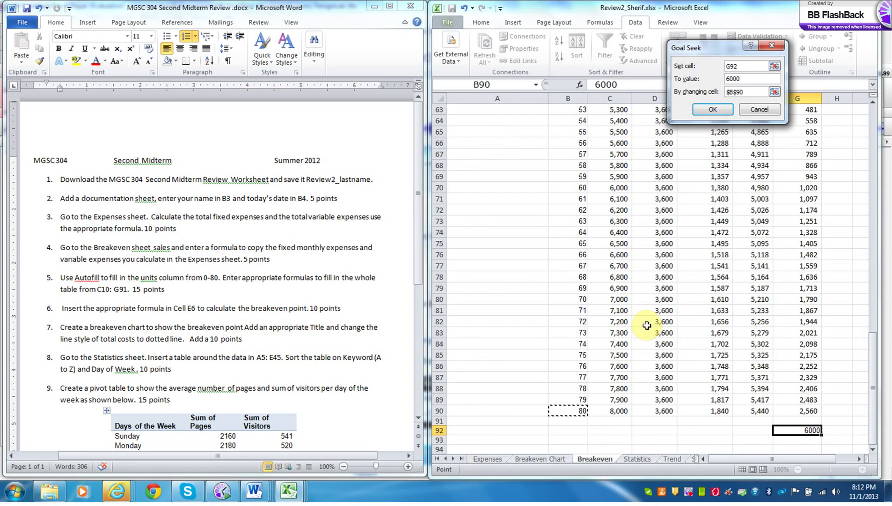
click(714, 113)
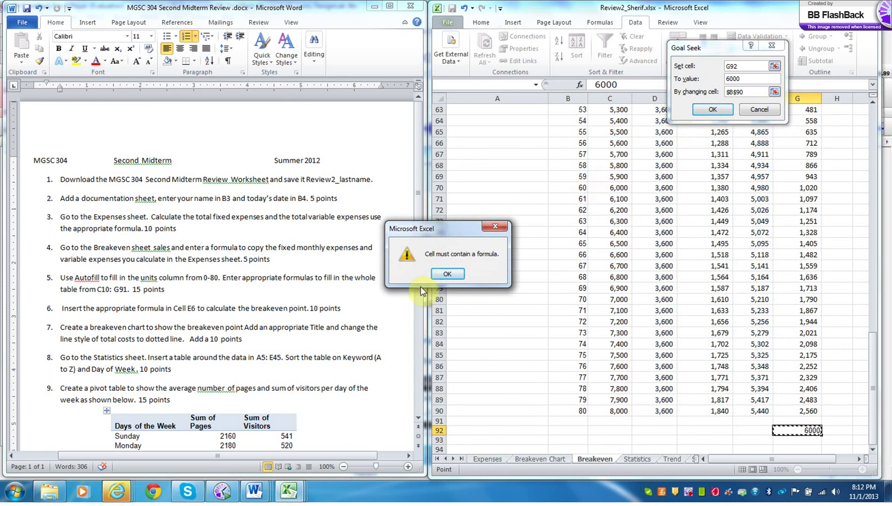
click(448, 272)
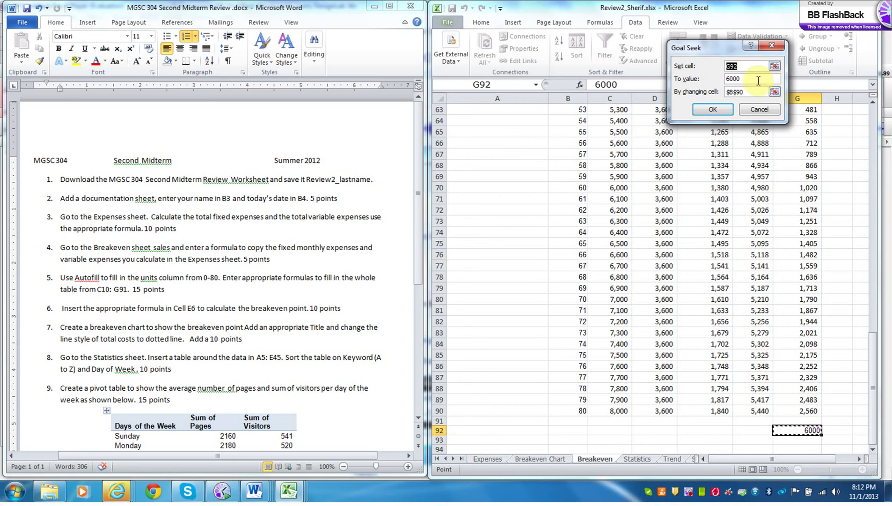
click(750, 91)
key(BackSpace)
key(BackSpace)
key(BackSpace)
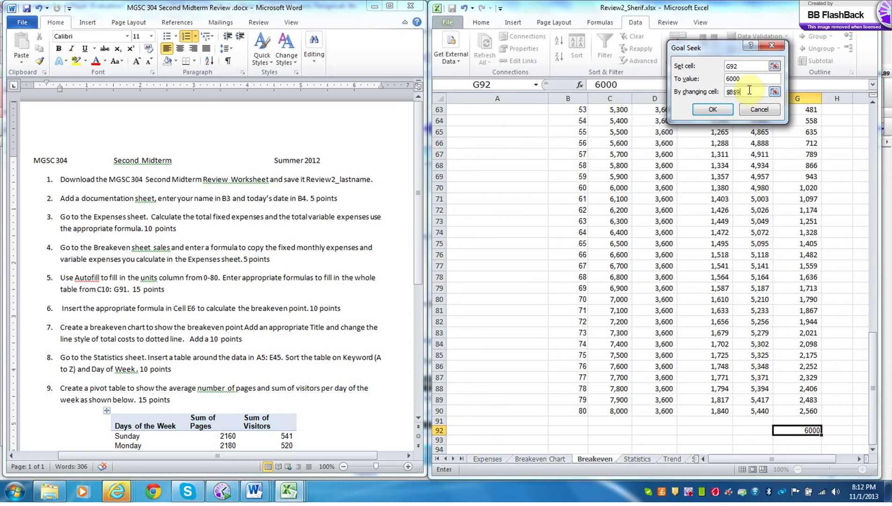
key(BackSpace)
key(BackSpace)
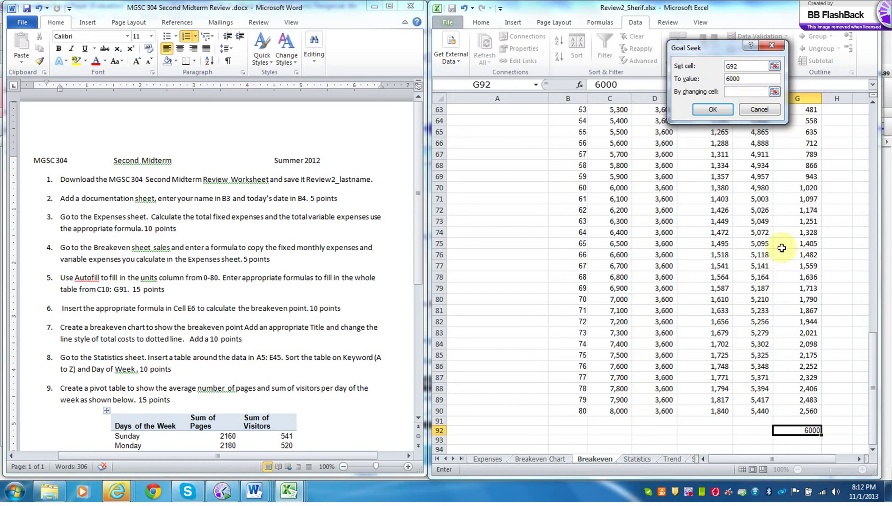
click(809, 431)
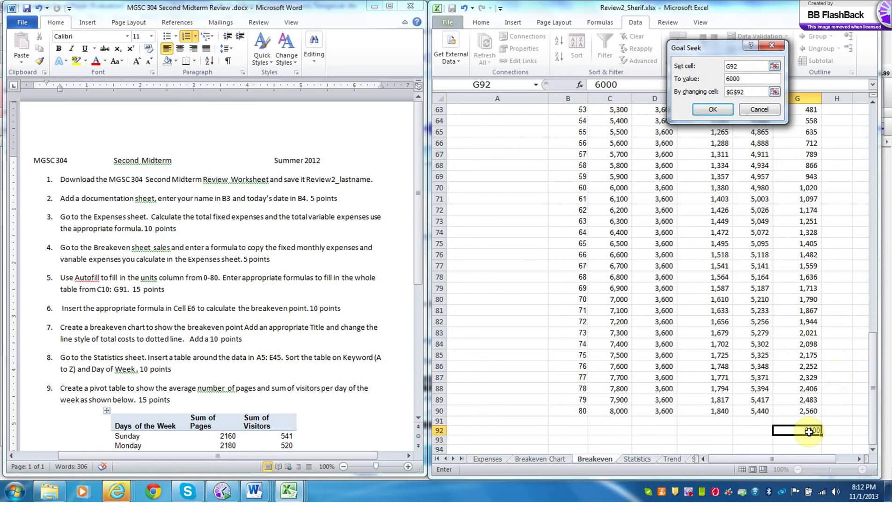
click(809, 431)
click(759, 110)
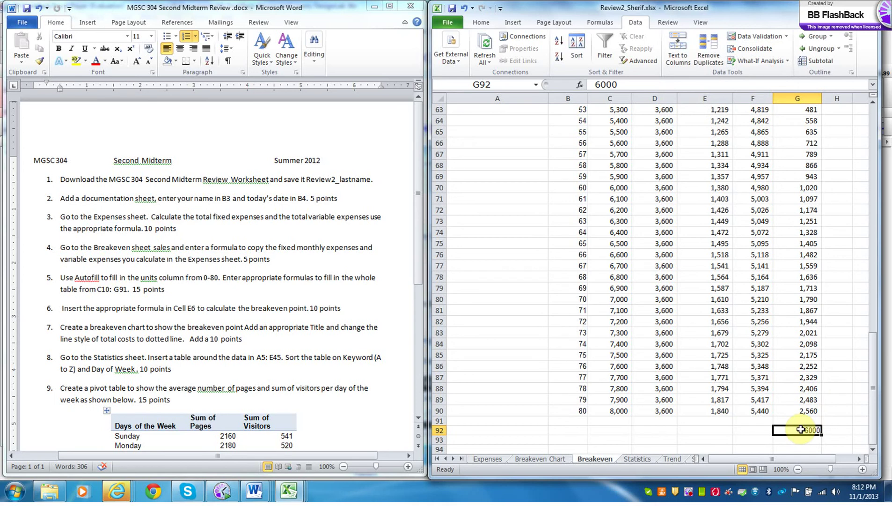
- Clear G92 and fill the 80-unit row B90:G90 down into row 91
key(Delete)
click(809, 418)
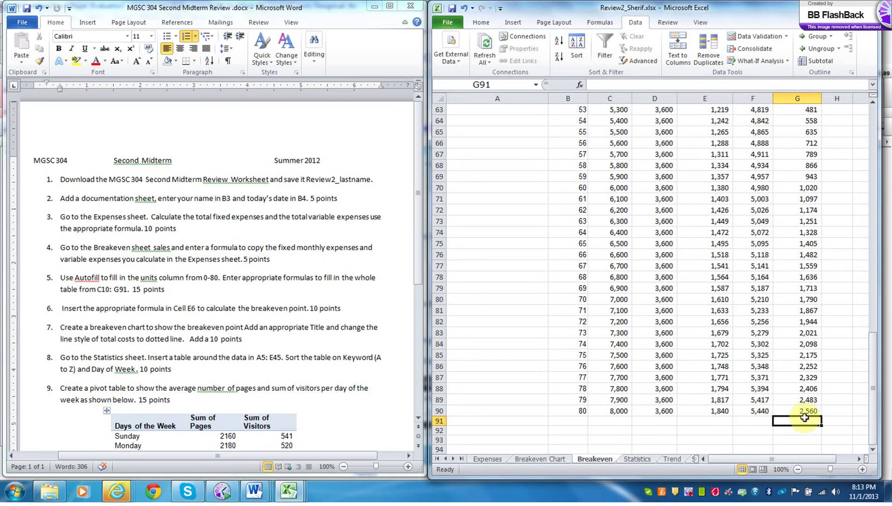
click(575, 411)
drag(613, 411, 806, 410)
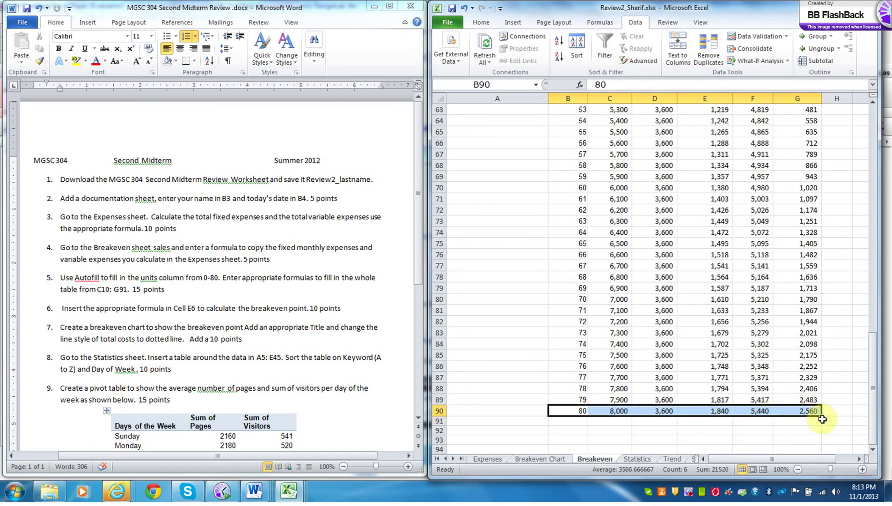
drag(823, 416, 821, 424)
- Undo stray edits so G91 keeps the formula =C91-F91, giving 2,637
click(812, 423)
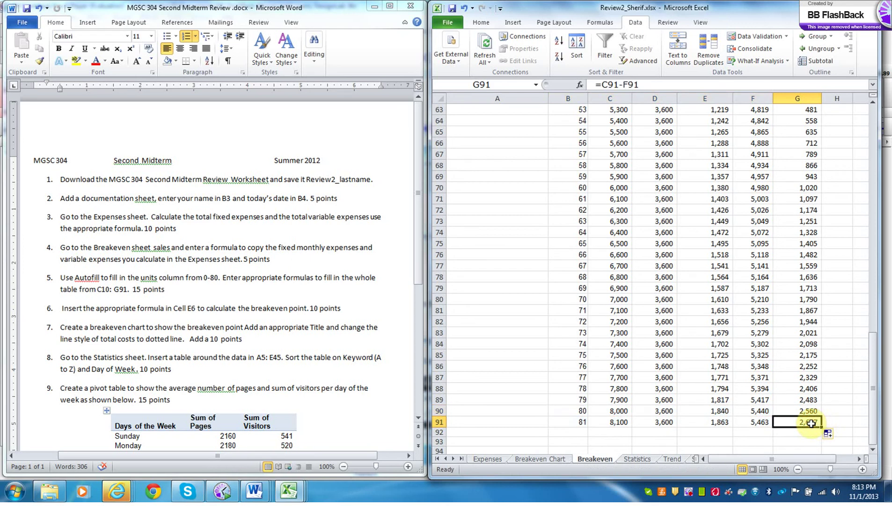
text(60)
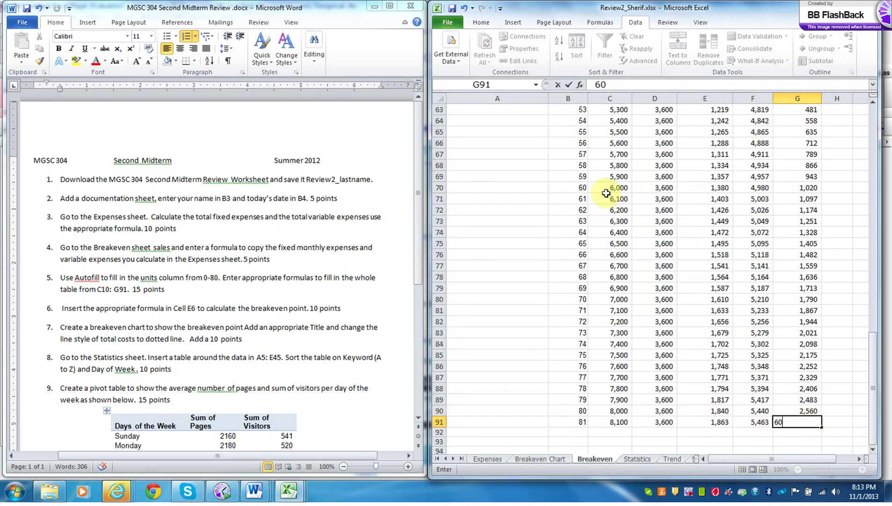
click(465, 8)
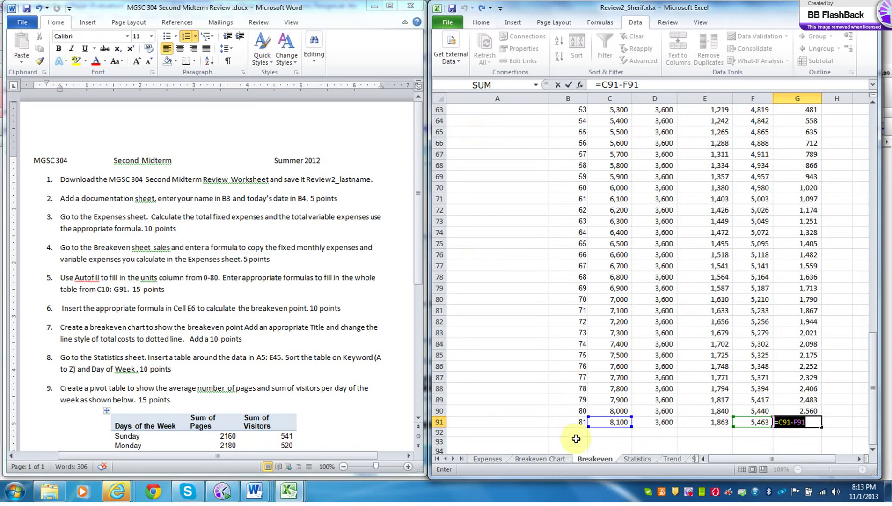
click(576, 439)
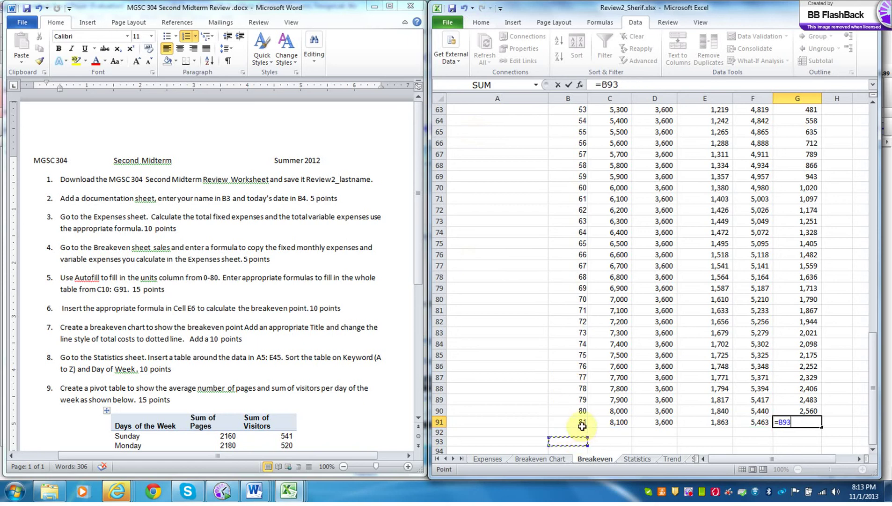
click(795, 422)
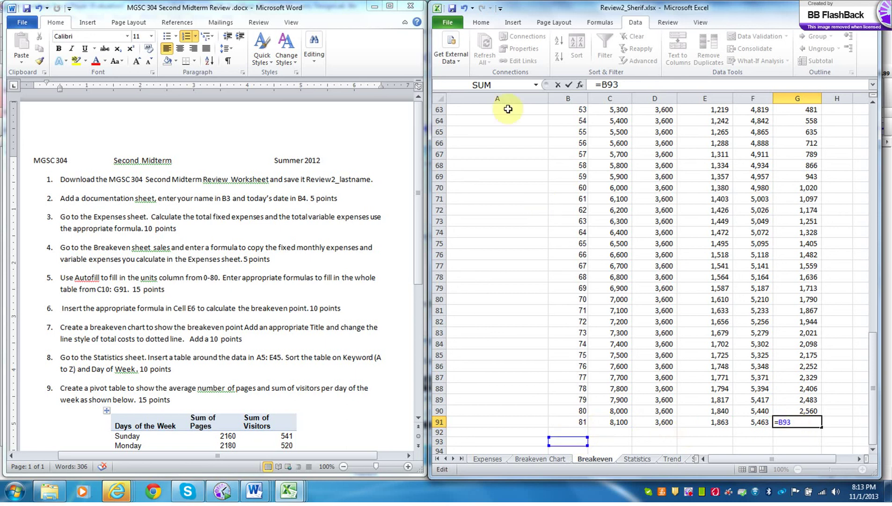
click(464, 8)
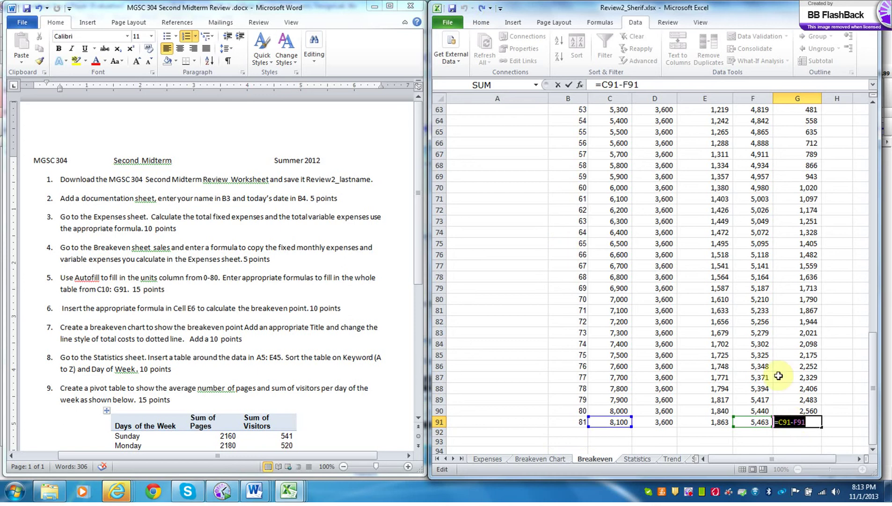
click(643, 83)
key(Return)
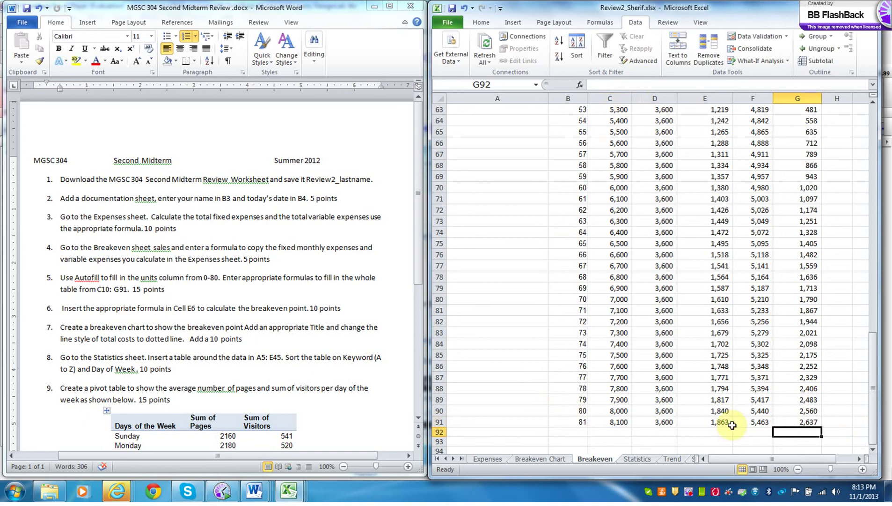
click(802, 423)
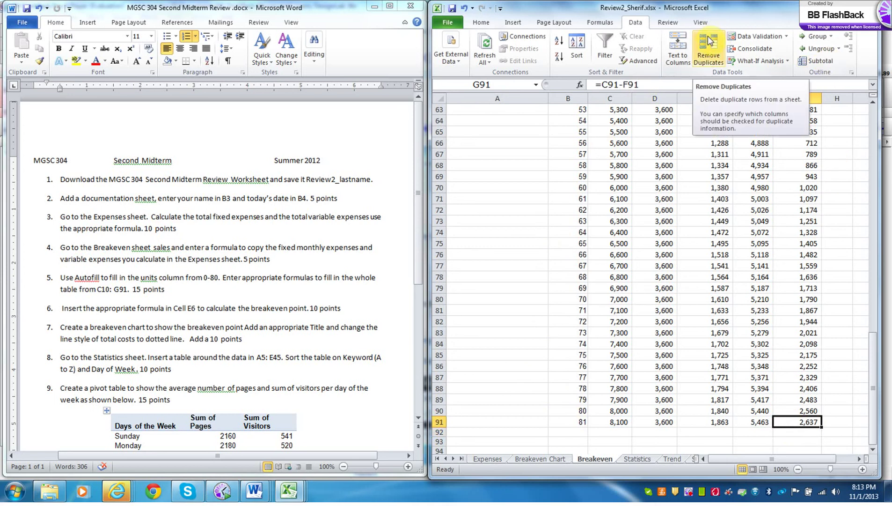
click(766, 61)
click(764, 85)
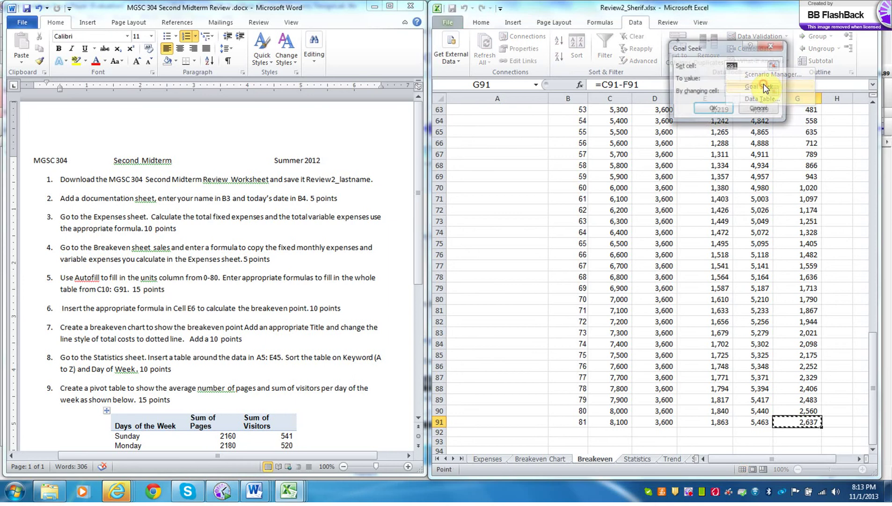
click(742, 78)
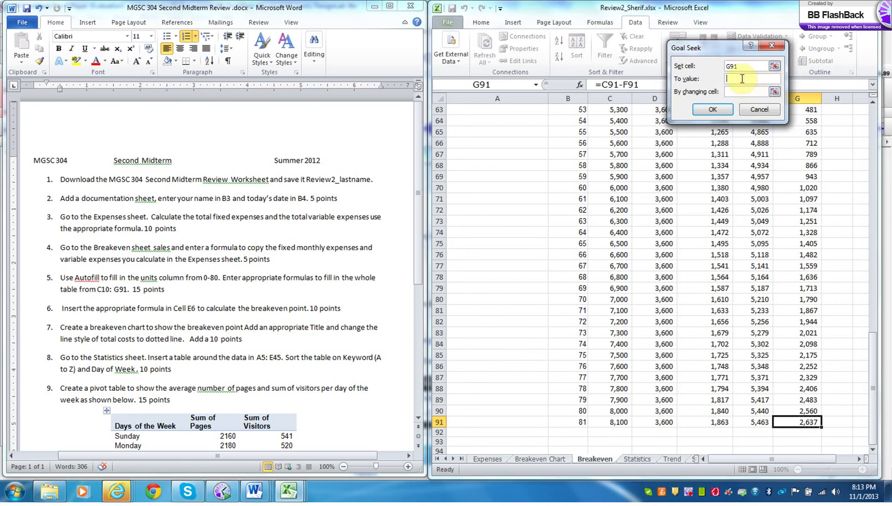
text(6000)
click(775, 91)
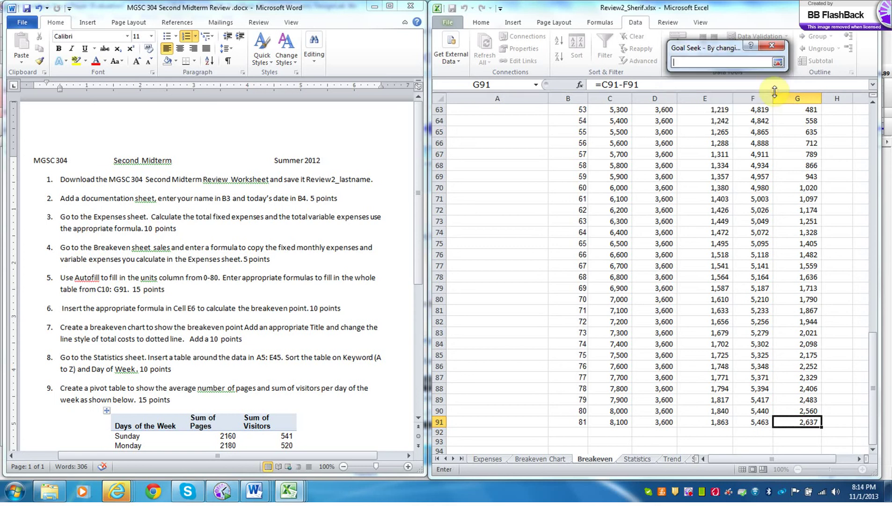
click(580, 422)
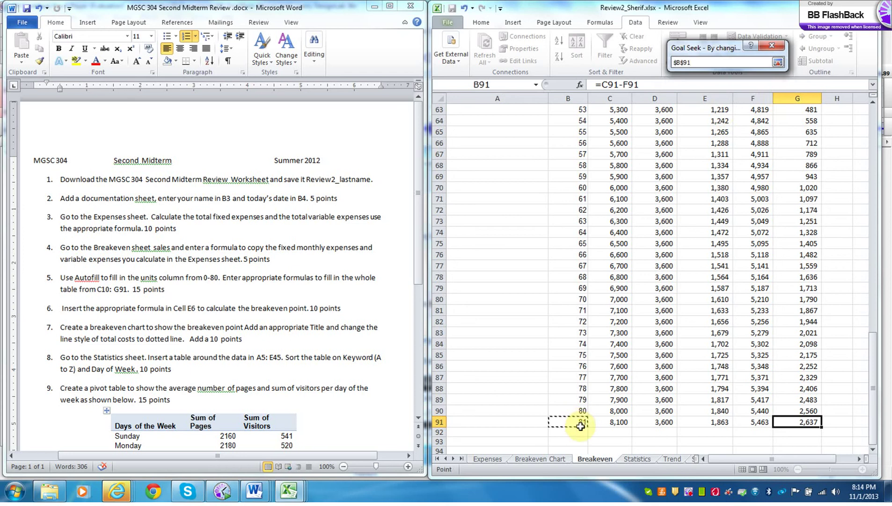
key(Return)
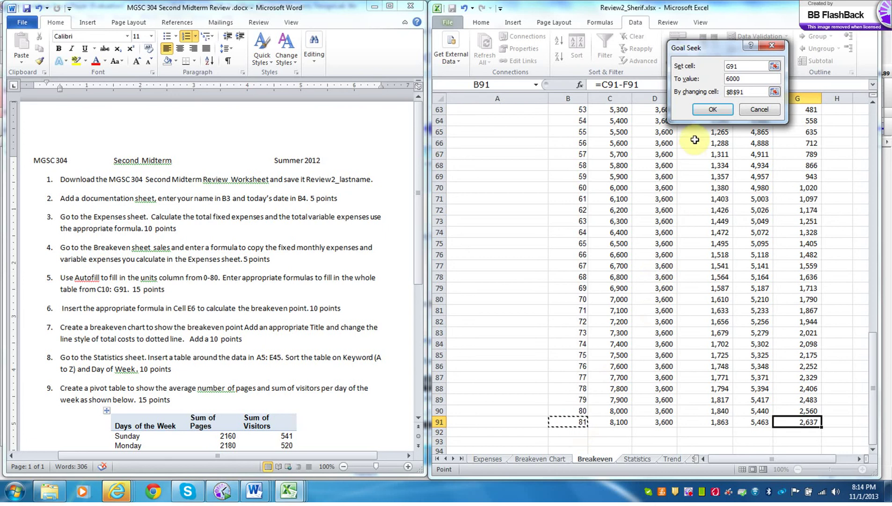
click(712, 109)
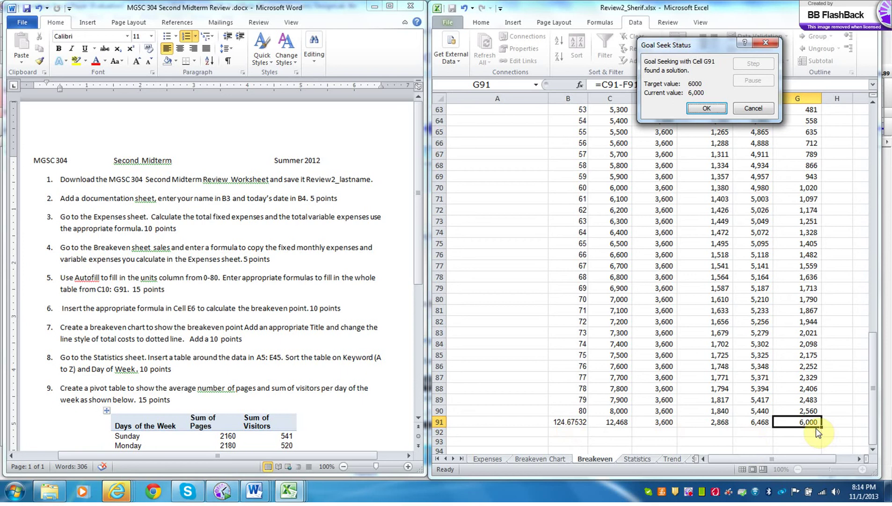
click(753, 108)
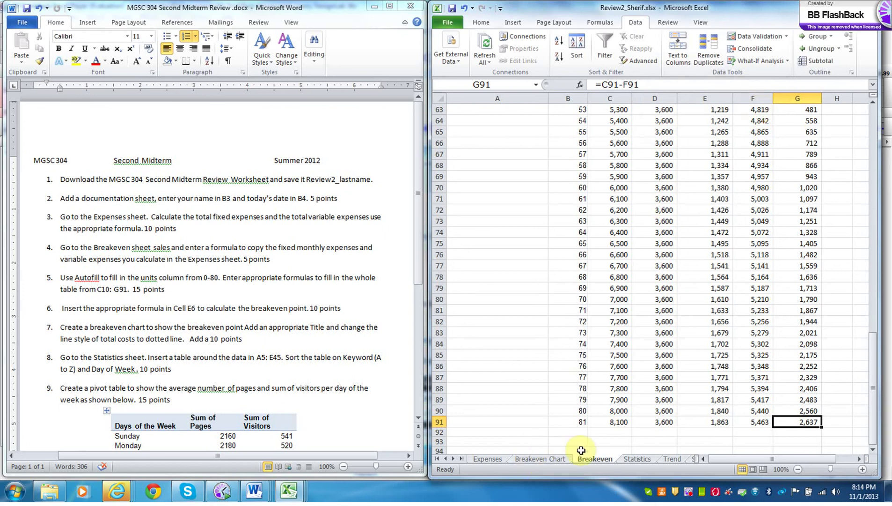
click(419, 420)
click(419, 420)
click(419, 419)
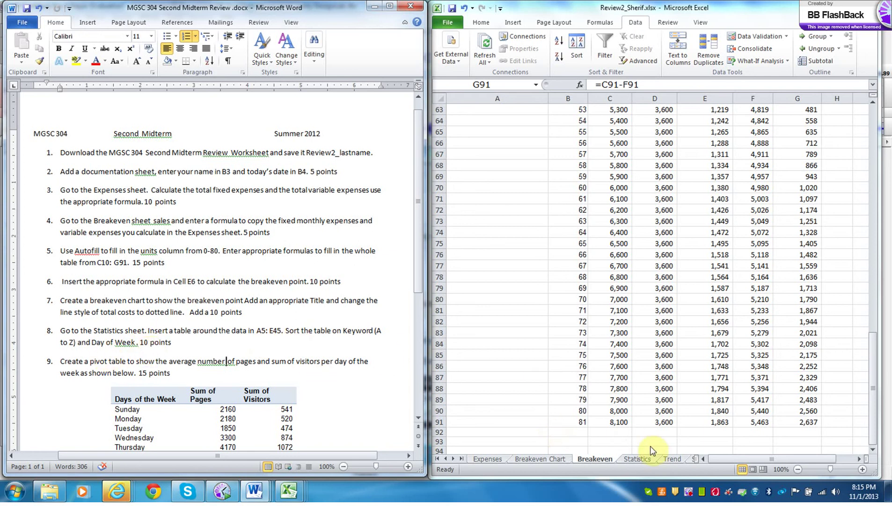
- On the Statistics sheet, convert the Key Word data A5:E45 into a table with headers
click(641, 458)
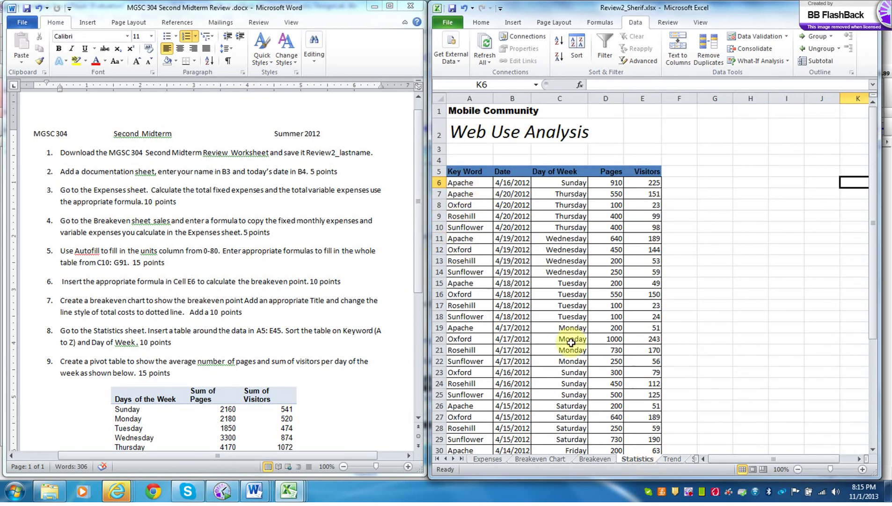
drag(467, 171, 640, 422)
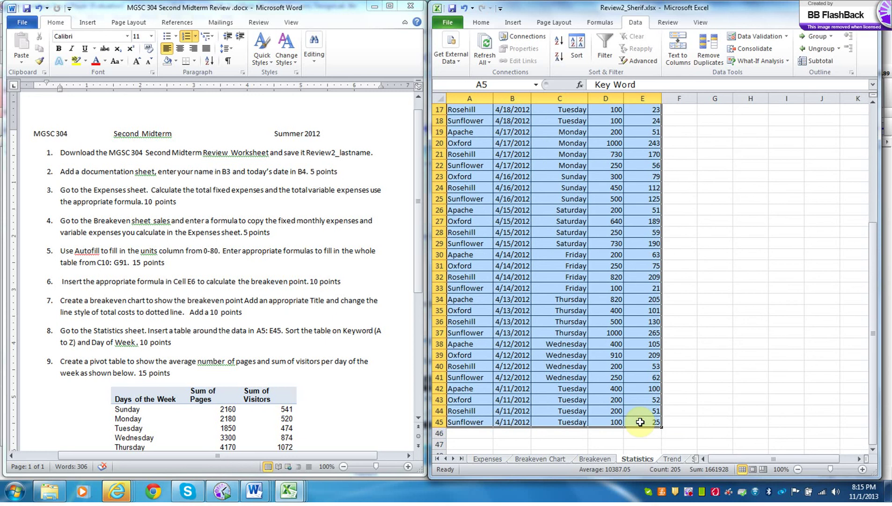
click(513, 22)
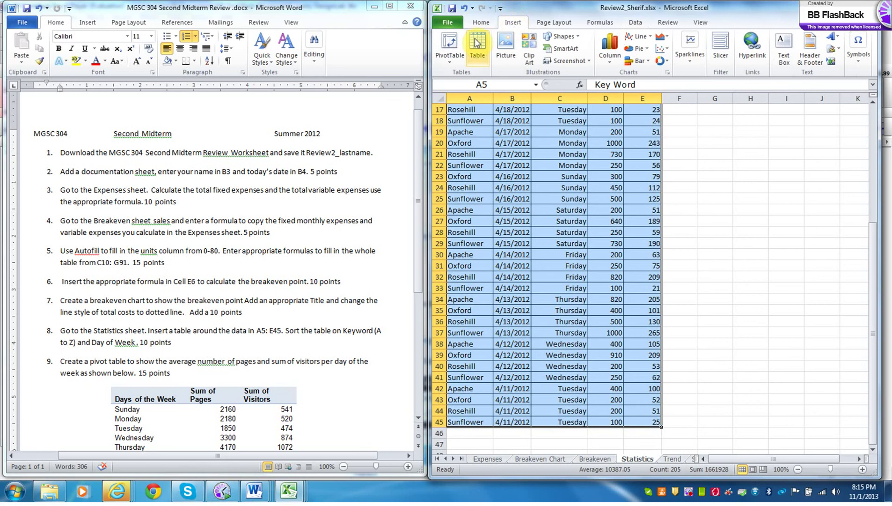
click(477, 43)
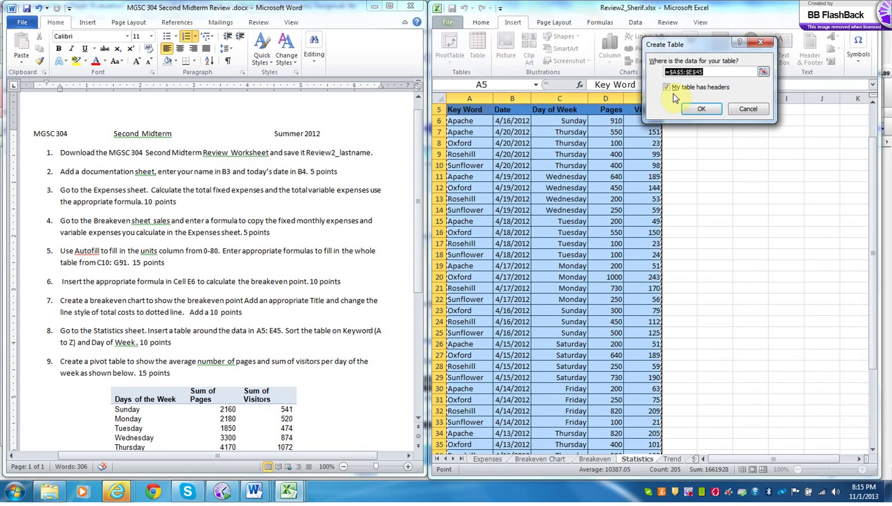
click(695, 110)
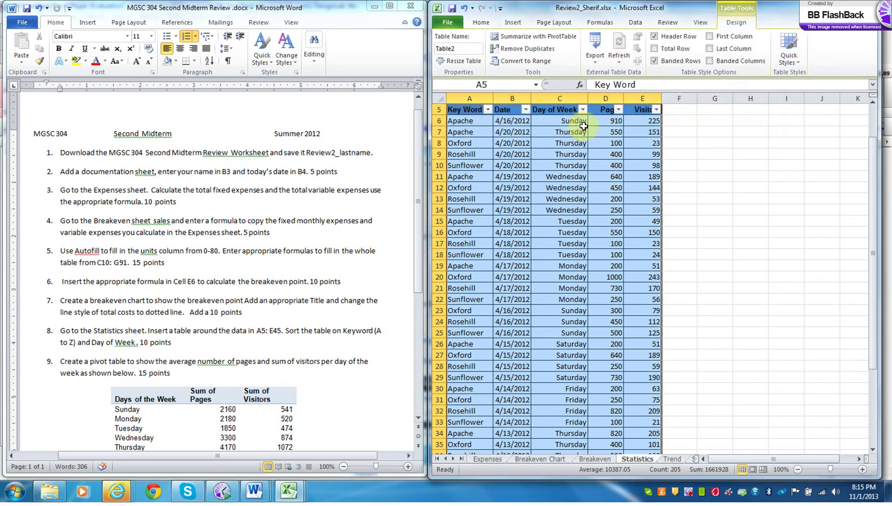
- Remove the table's filter arrows and set the first sort level to Key Word A to Z
click(636, 24)
click(608, 54)
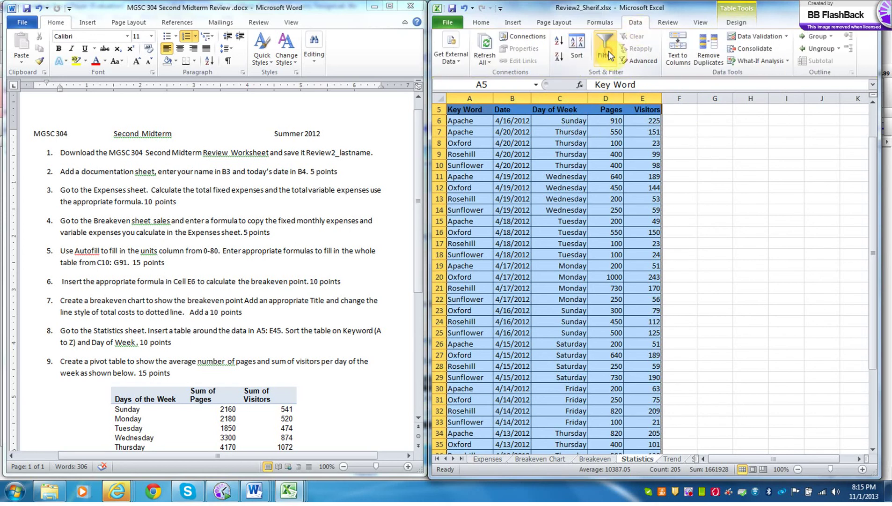
click(577, 49)
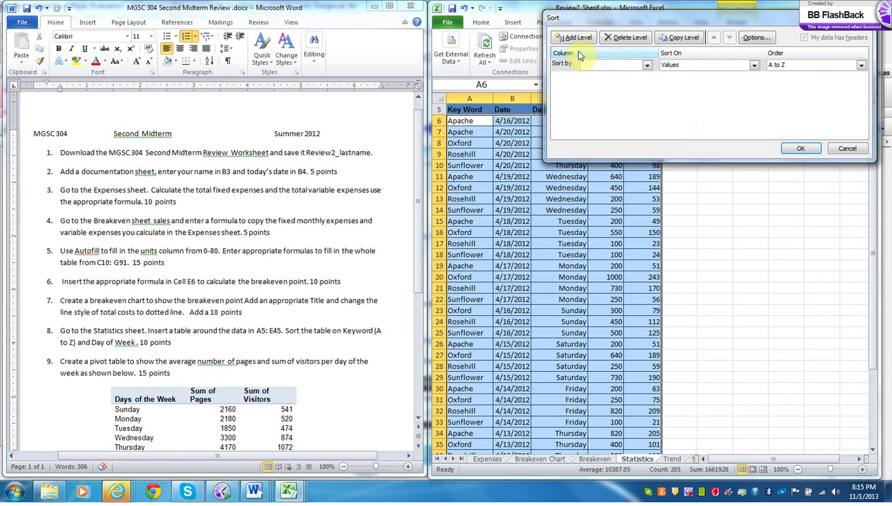
click(647, 65)
click(633, 76)
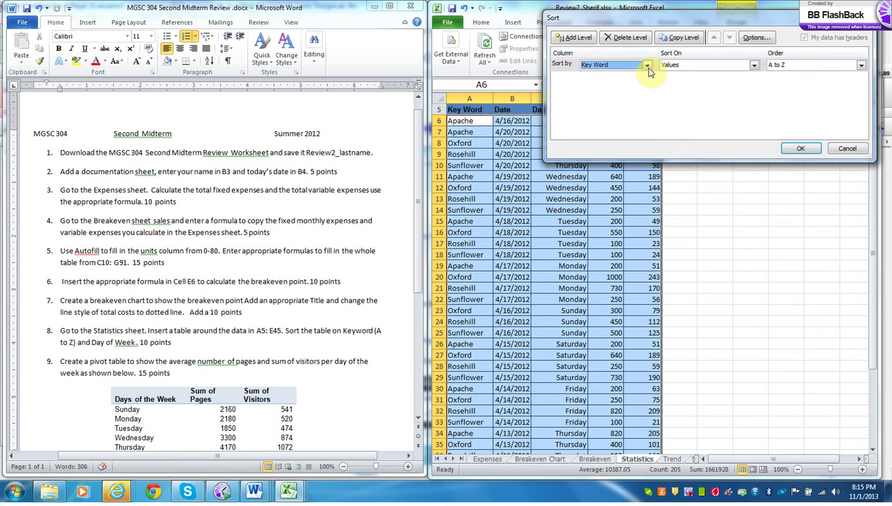
- Add a Day of Week sort level using the Sunday–Saturday custom list, and apply the sort
click(589, 38)
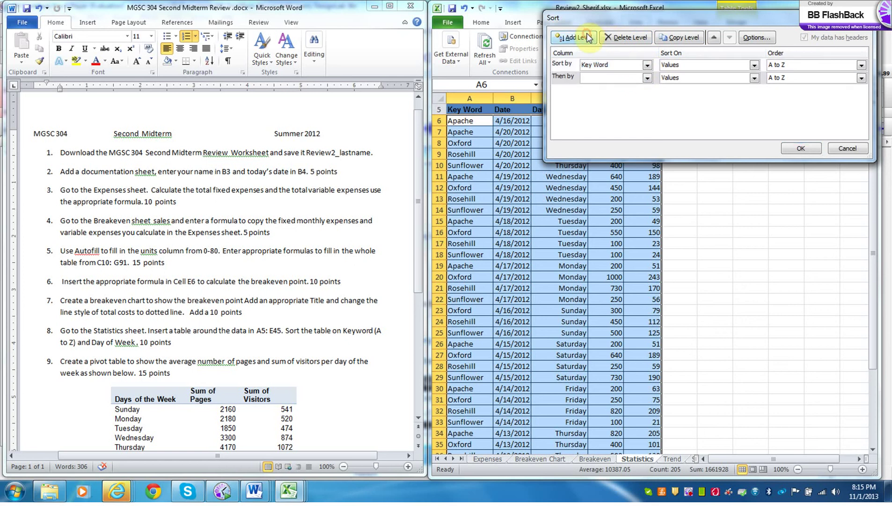
click(647, 78)
click(614, 102)
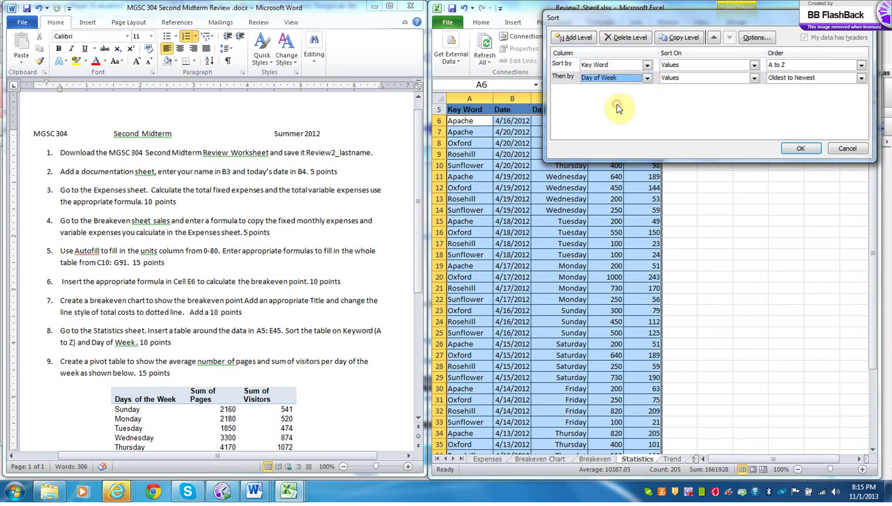
click(862, 78)
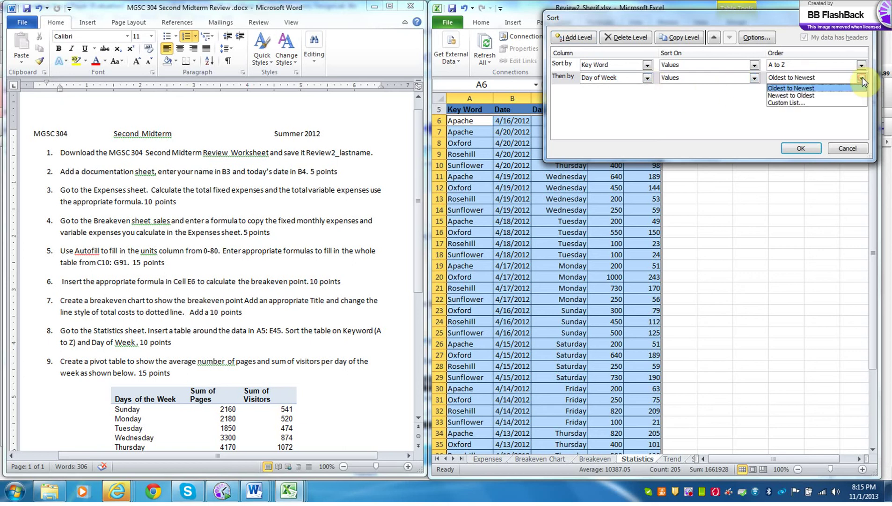
click(804, 104)
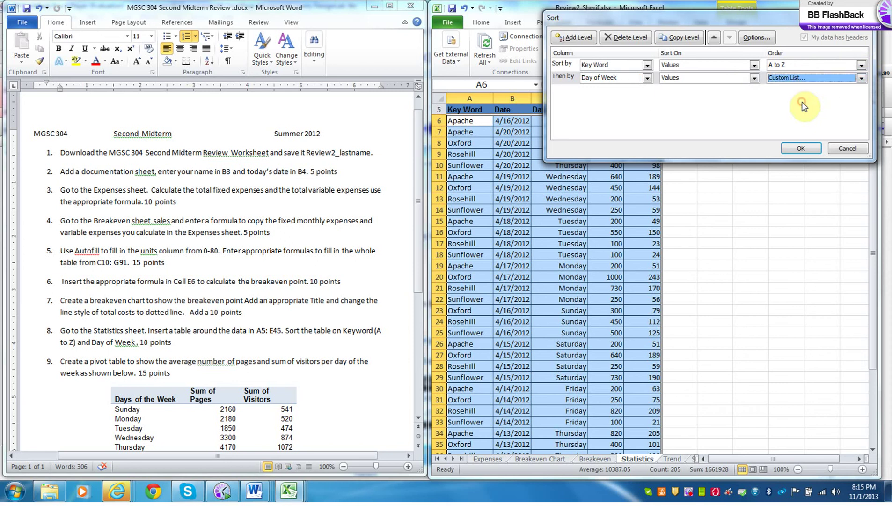
click(633, 56)
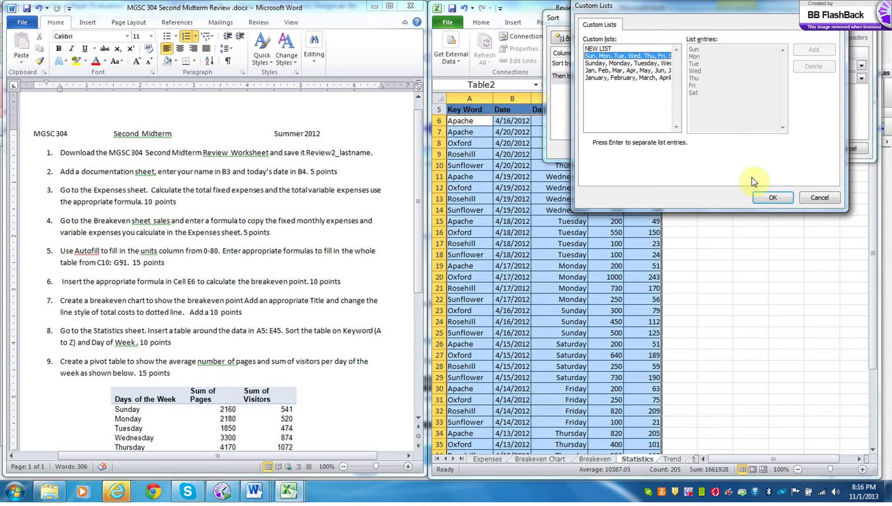
click(772, 198)
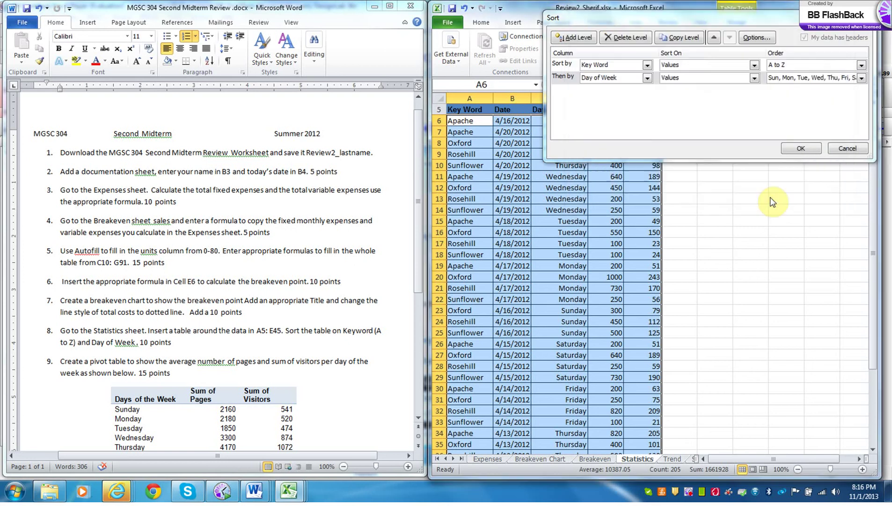
click(800, 149)
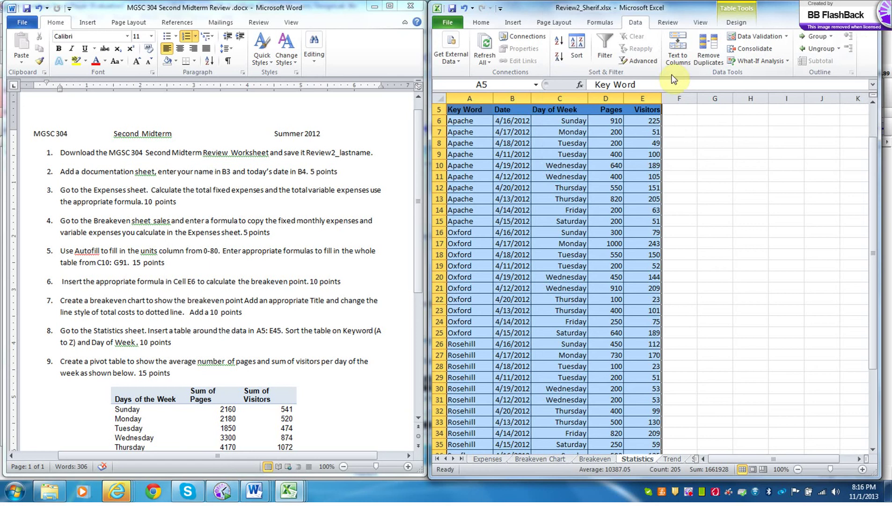
click(474, 120)
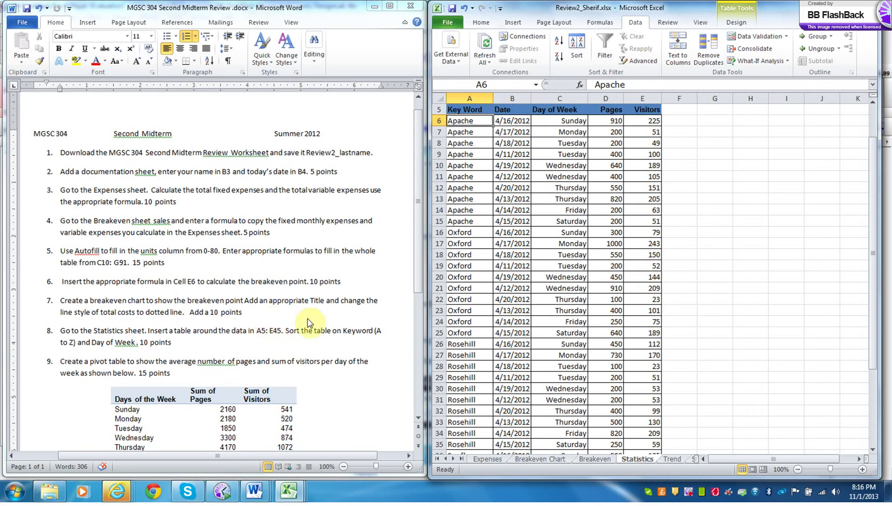
- Change the Table Name from Table2 to WebVisits, removing the accidental space
click(467, 111)
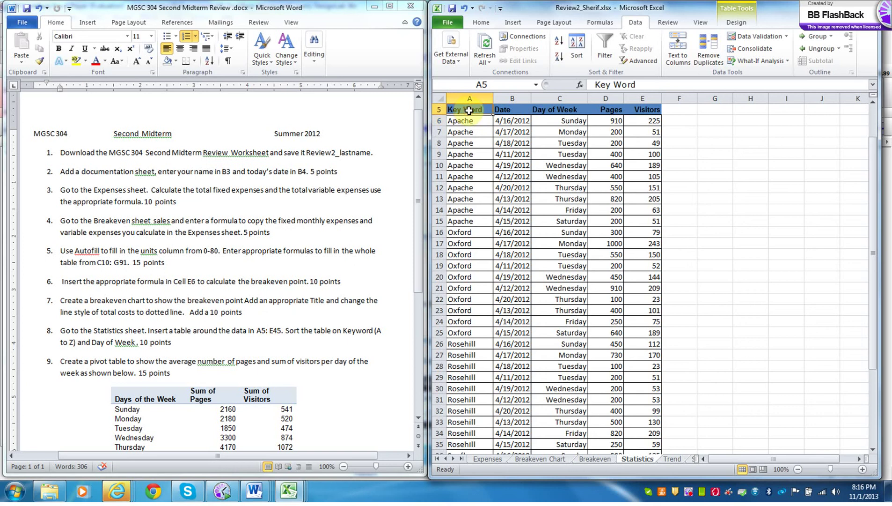
click(469, 118)
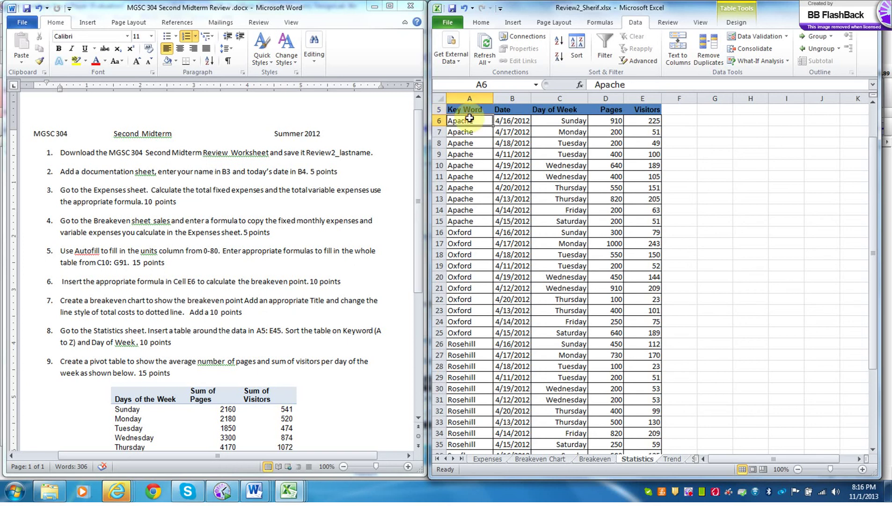
click(738, 25)
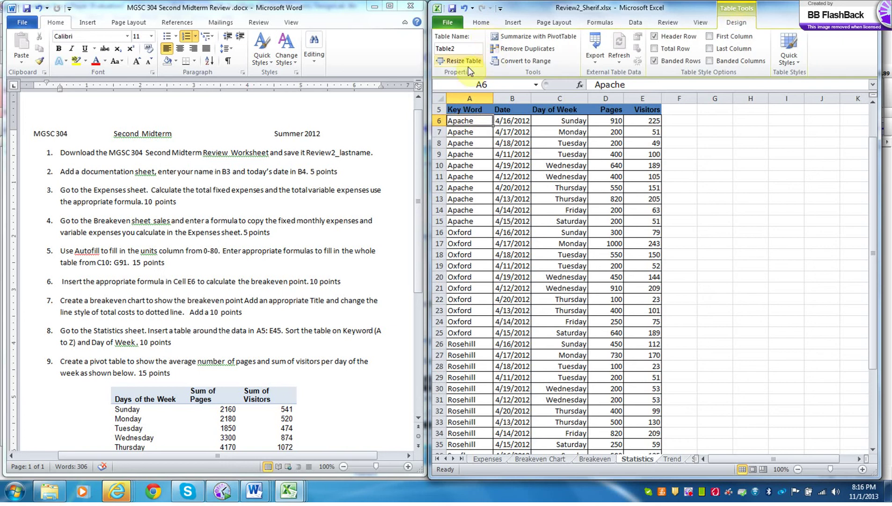
click(459, 49)
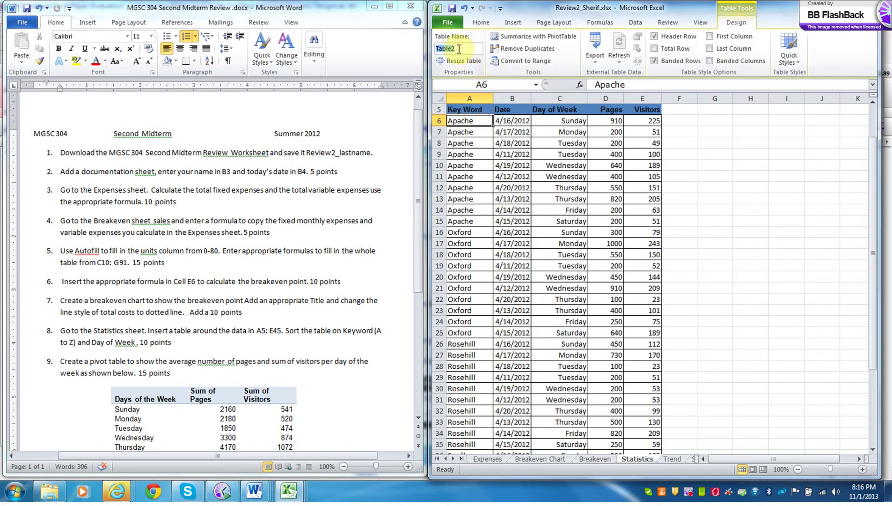
text(Web Visits)
click(451, 48)
key(BackSpace)
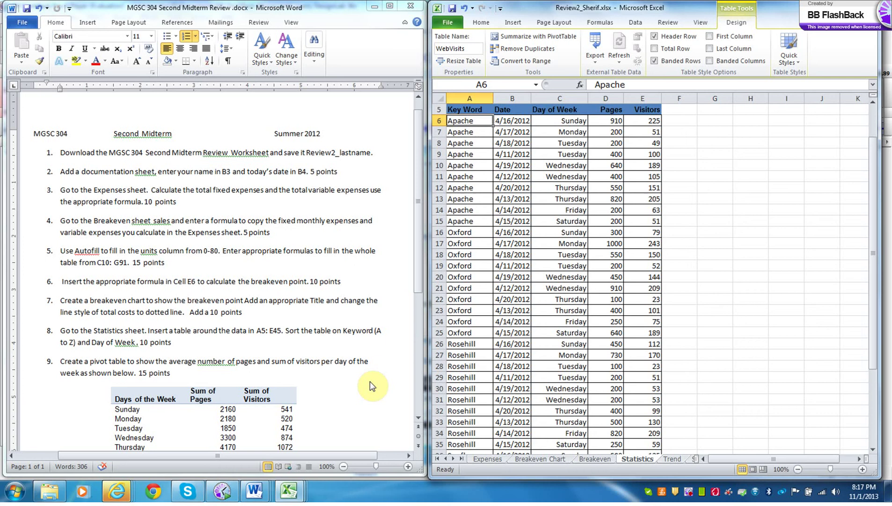
- Create a pivot table on a new sheet with Day of Week rows plus Pages and Visitors values
click(513, 24)
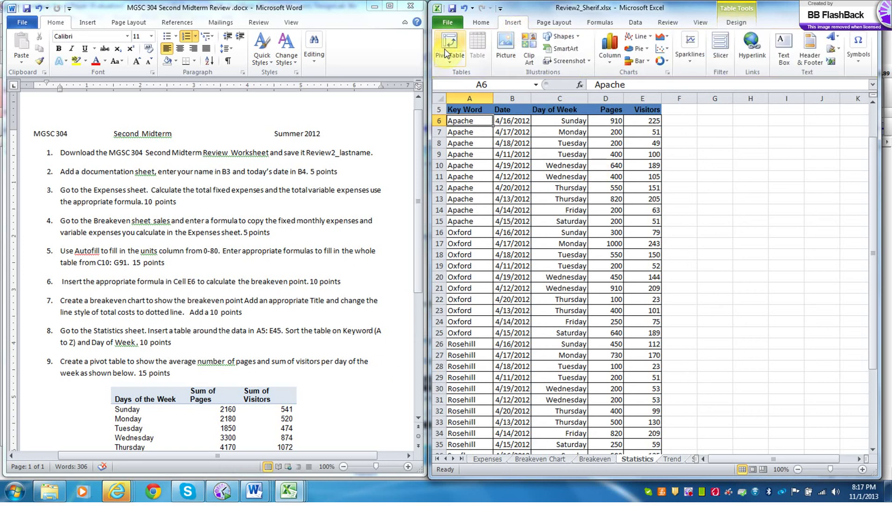
click(446, 52)
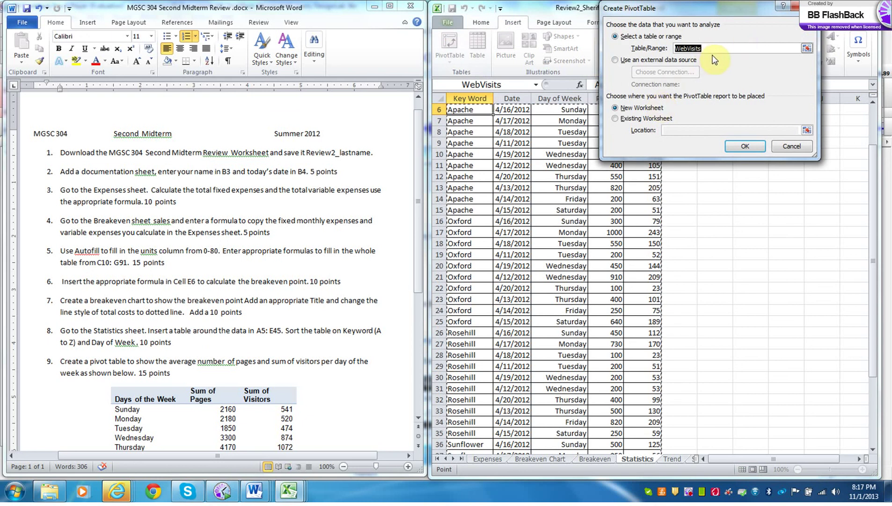
click(743, 148)
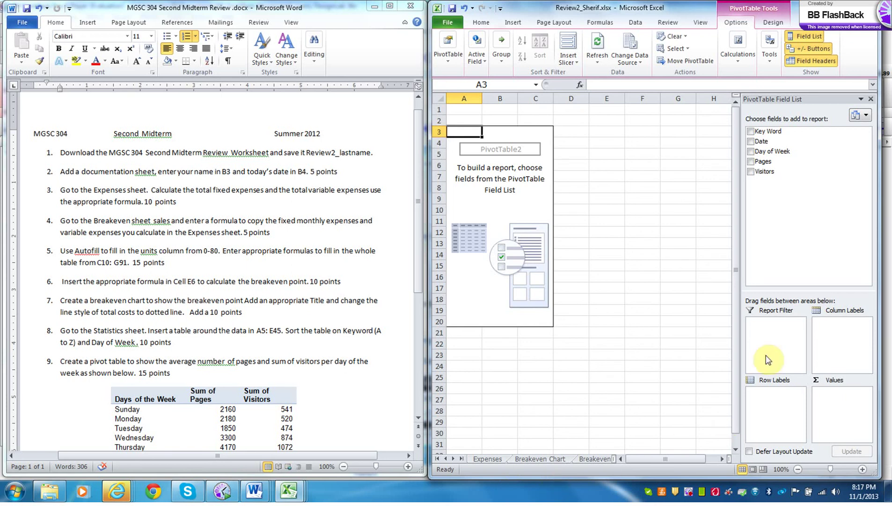
click(751, 151)
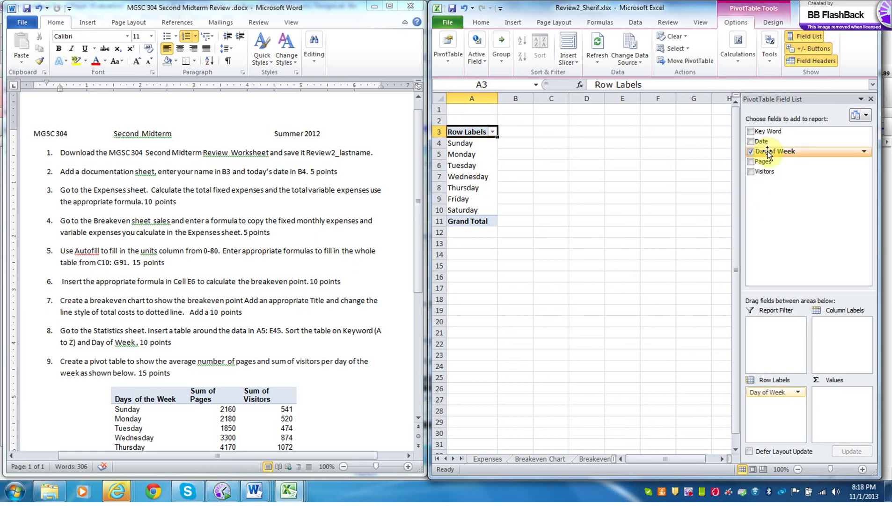
click(752, 161)
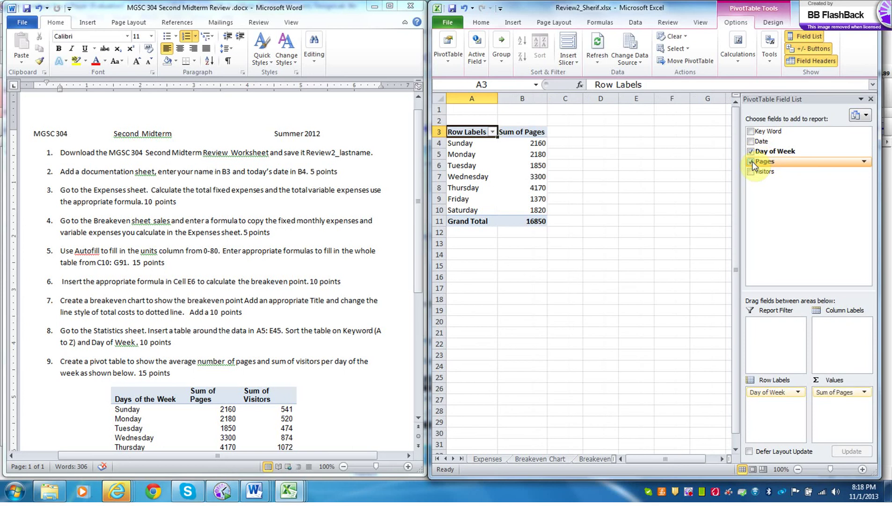
click(751, 172)
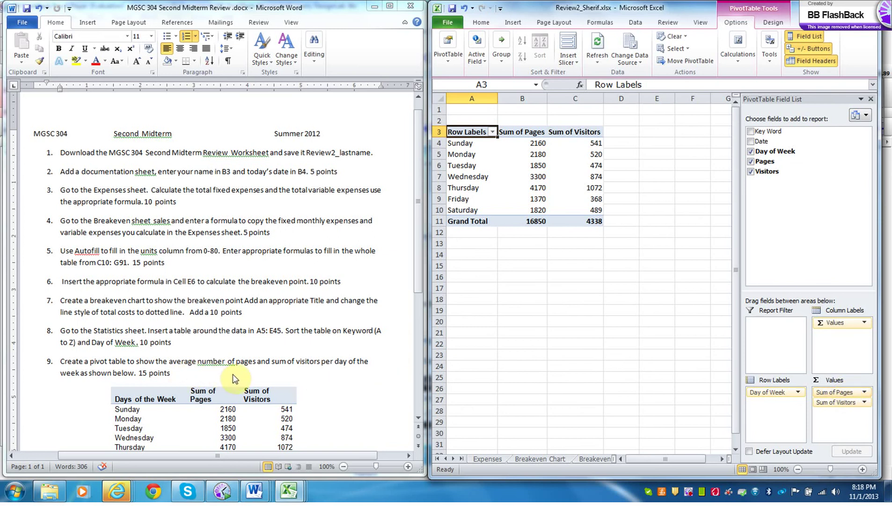
- Change the Sum of Pages field to summarize by Average
click(866, 395)
click(859, 383)
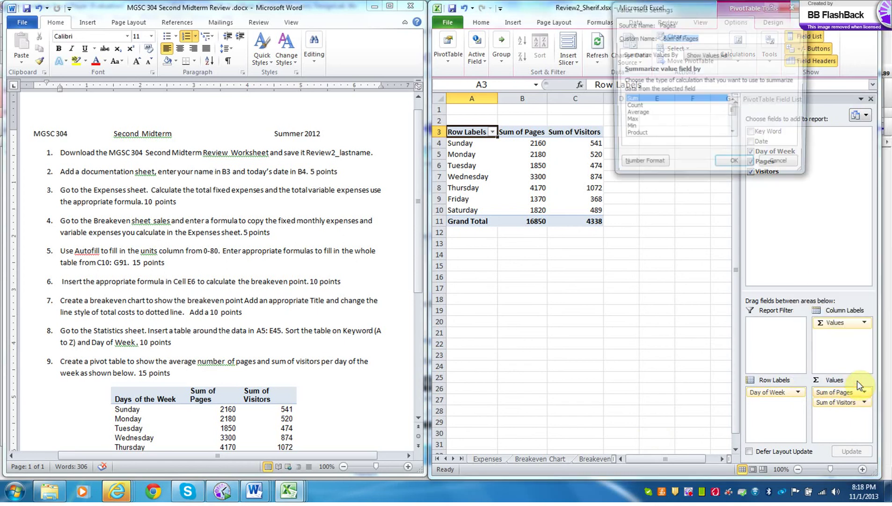
click(645, 114)
click(736, 166)
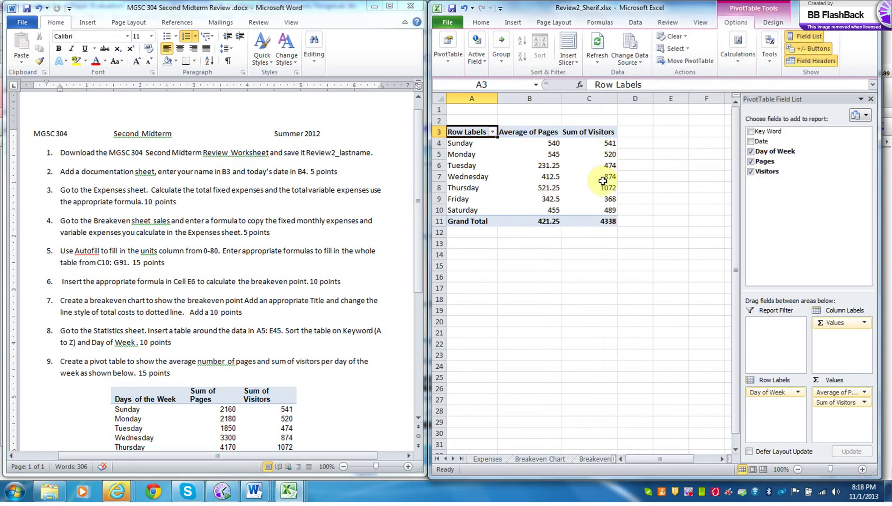
mouse_move(603, 181)
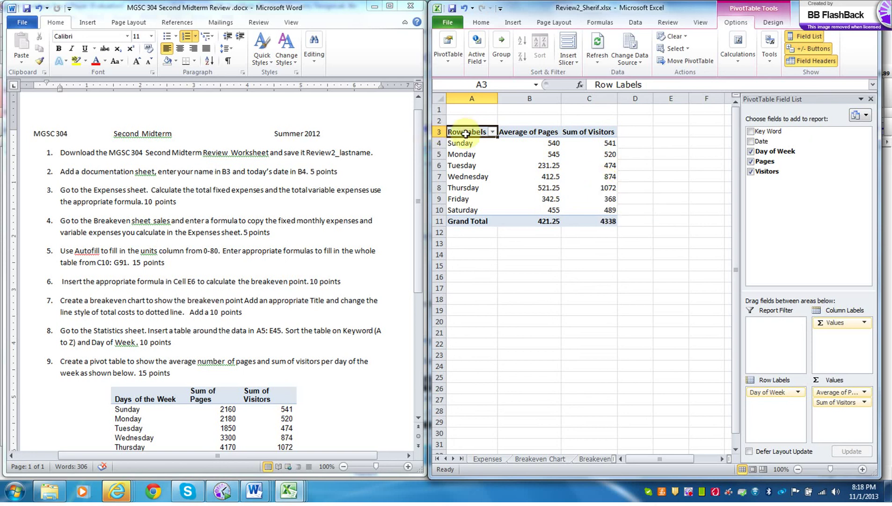
- Replace the Row Labels header with 'Website Visits' and autofit column A
click(643, 86)
drag(645, 85, 594, 84)
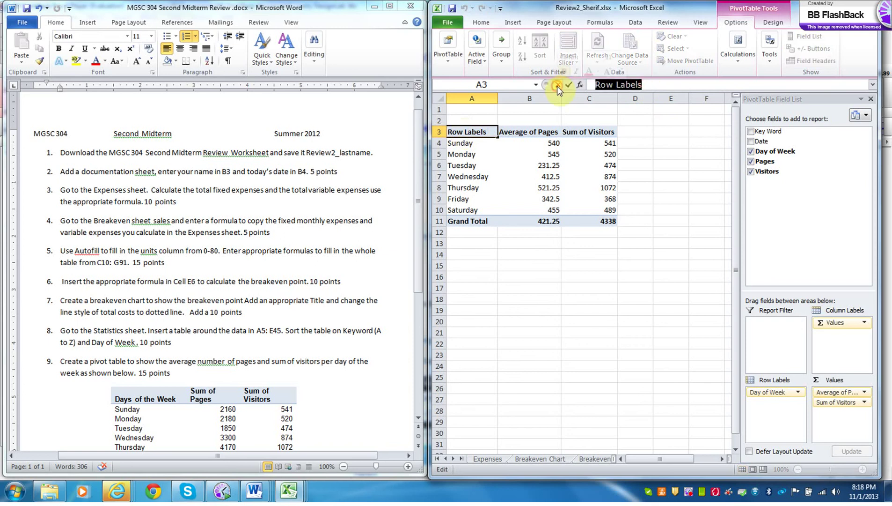
text(Website Visits)
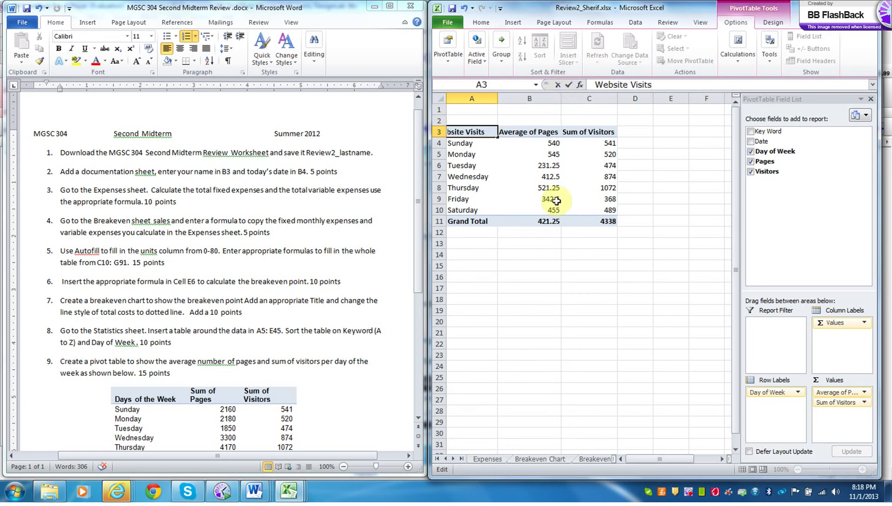
click(515, 265)
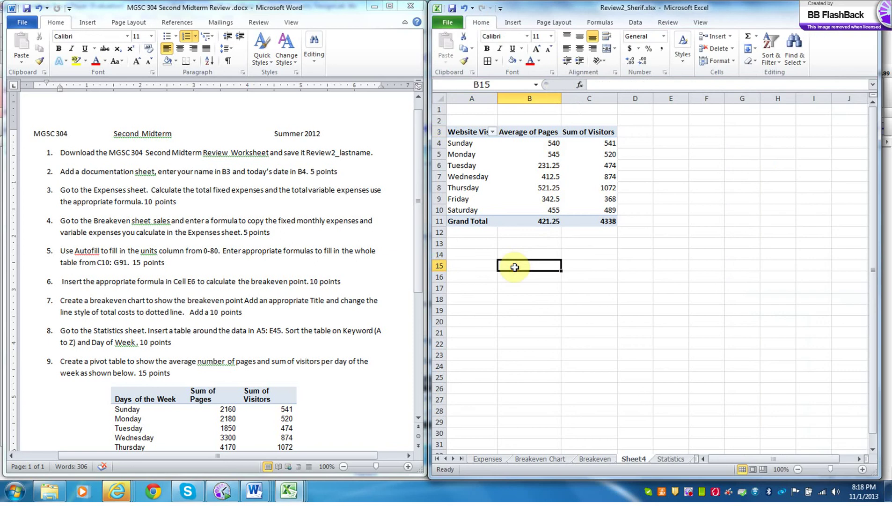
double_click(498, 98)
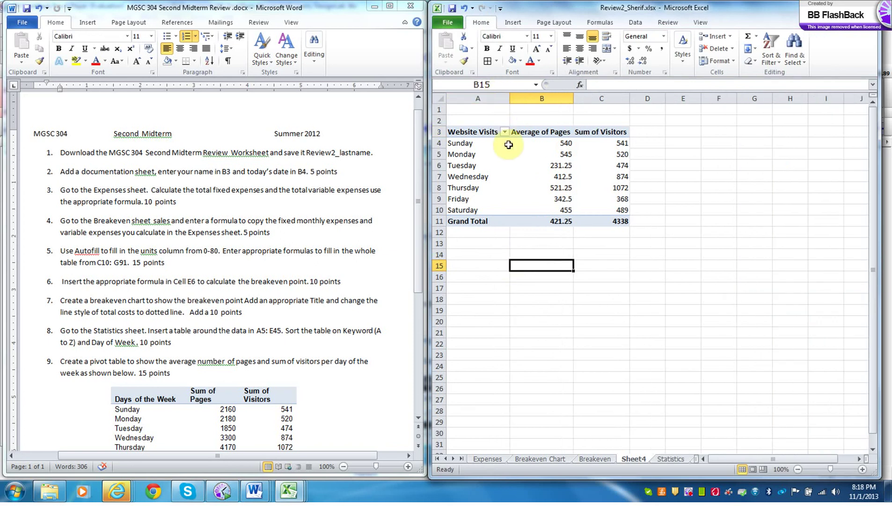
mouse_move(514, 166)
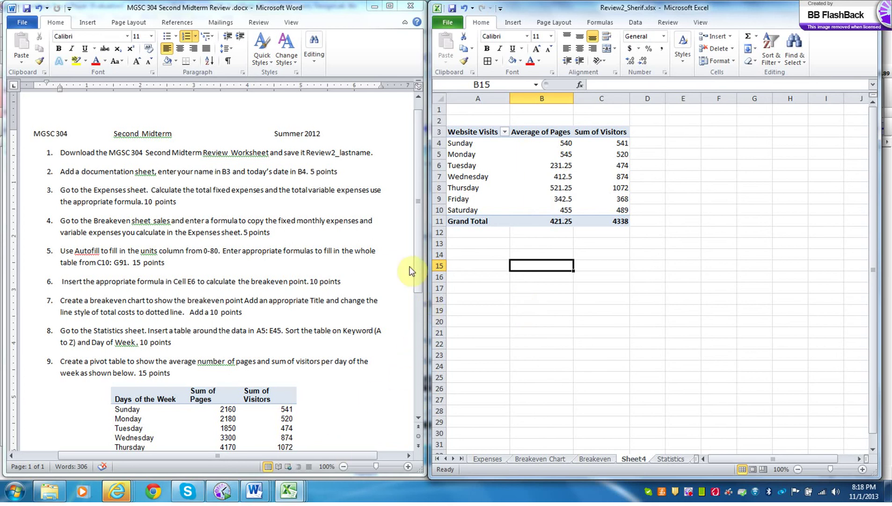
drag(418, 264, 418, 357)
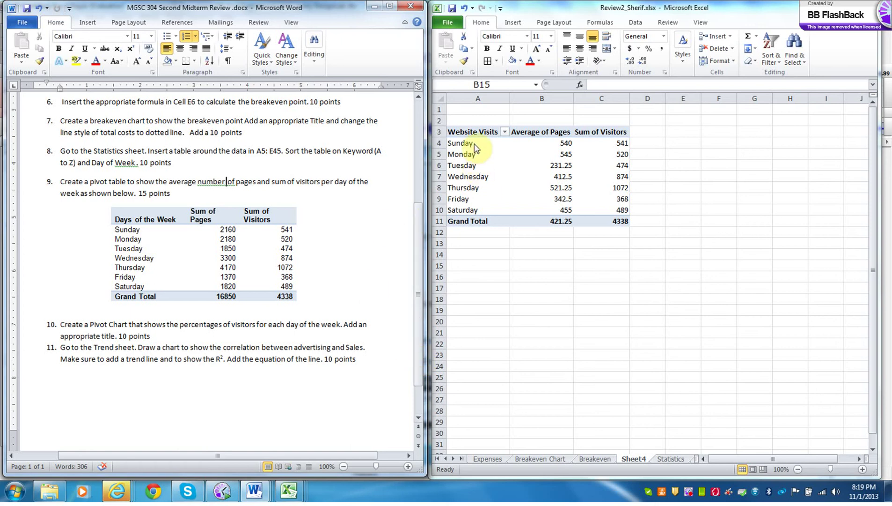
- Select the weekday labels A3:A10 together with the Sum of Visitors values C3:C10
click(467, 131)
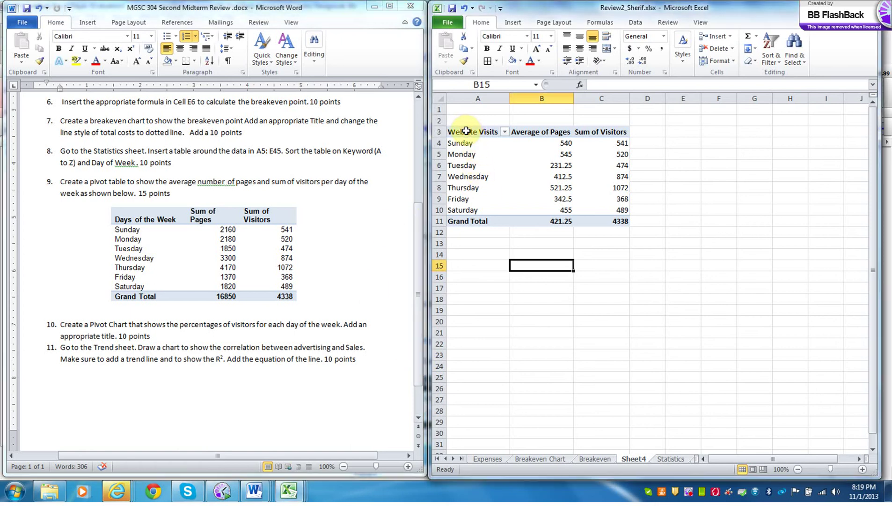
drag(466, 131, 467, 210)
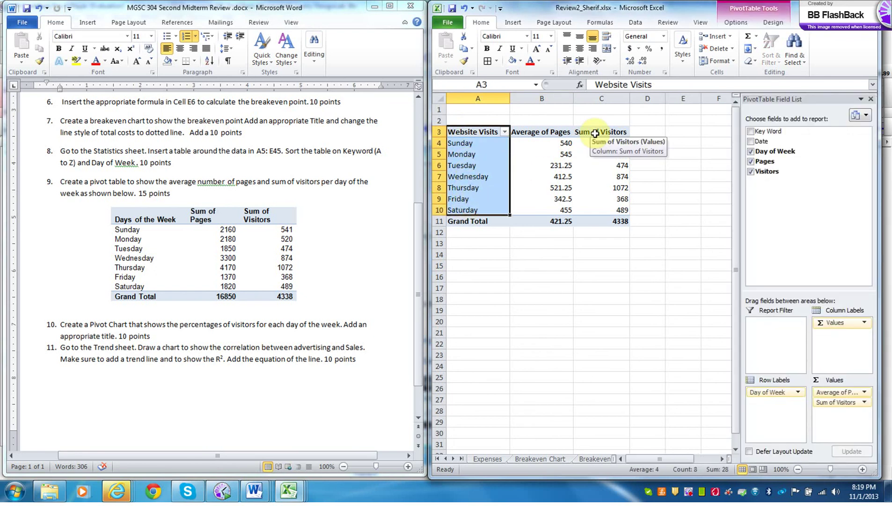
mouse_move(595, 133)
mouse_down()
mouse_move(592, 155)
mouse_move(591, 143)
mouse_up()
drag(483, 132, 479, 205)
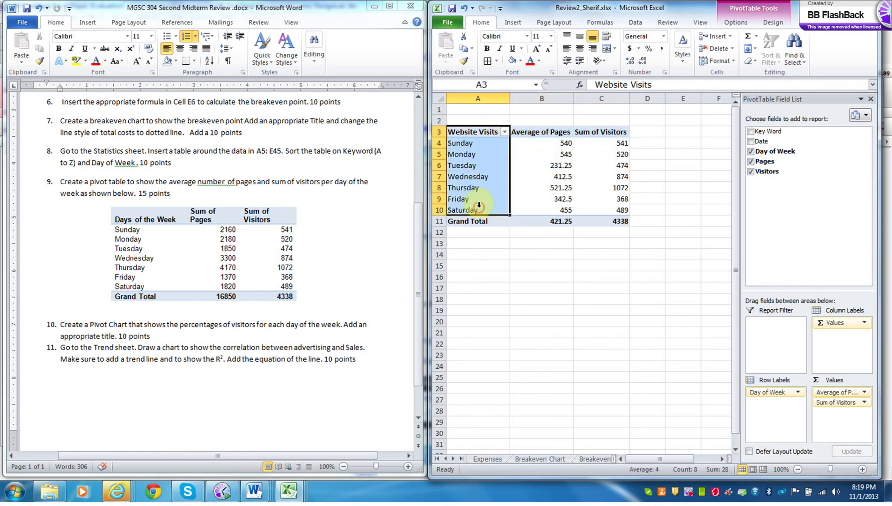
click(602, 127)
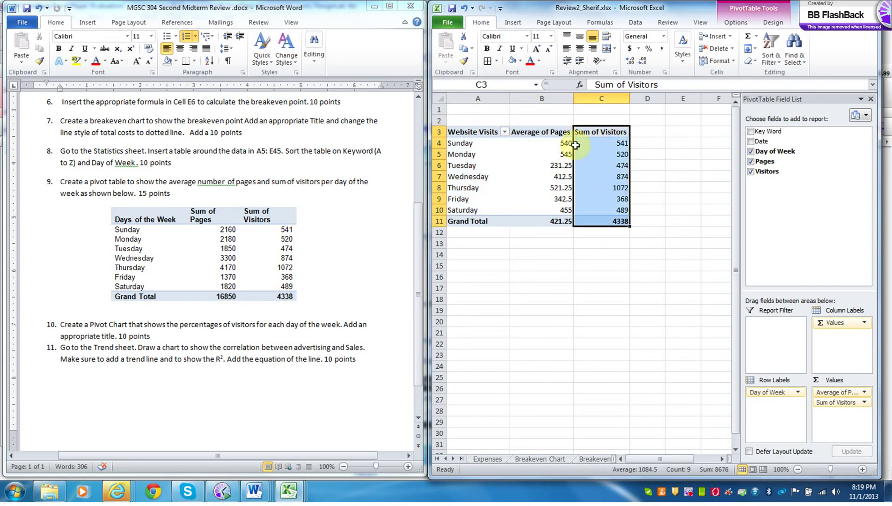
drag(482, 132, 473, 210)
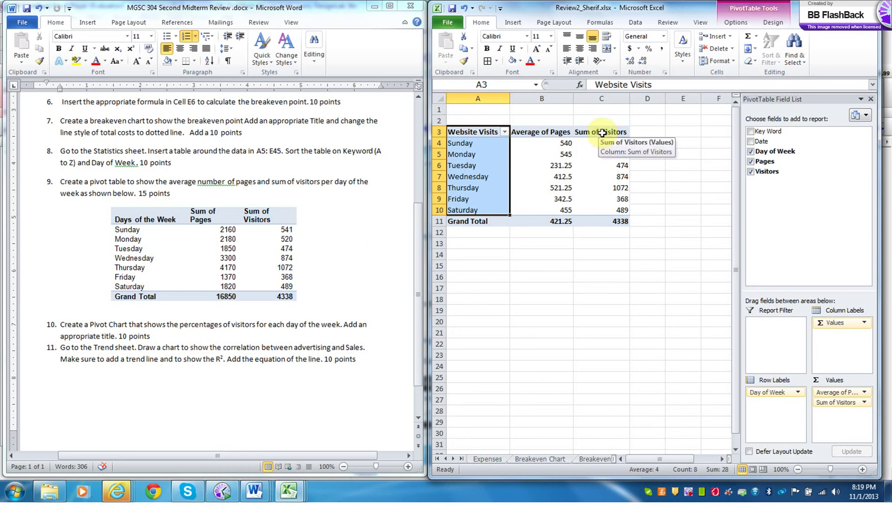
drag(603, 133, 605, 206)
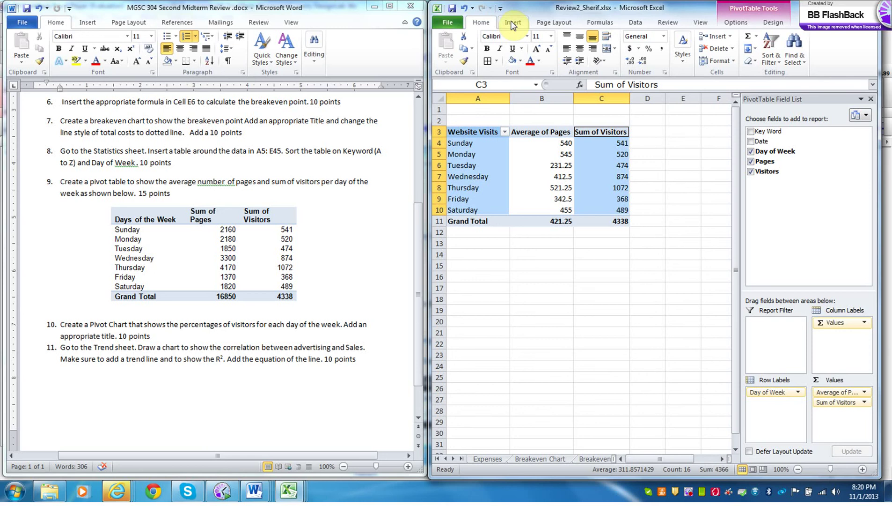
- Insert a 2-D Pie pivot chart from the Insert tab's Pie options
click(736, 22)
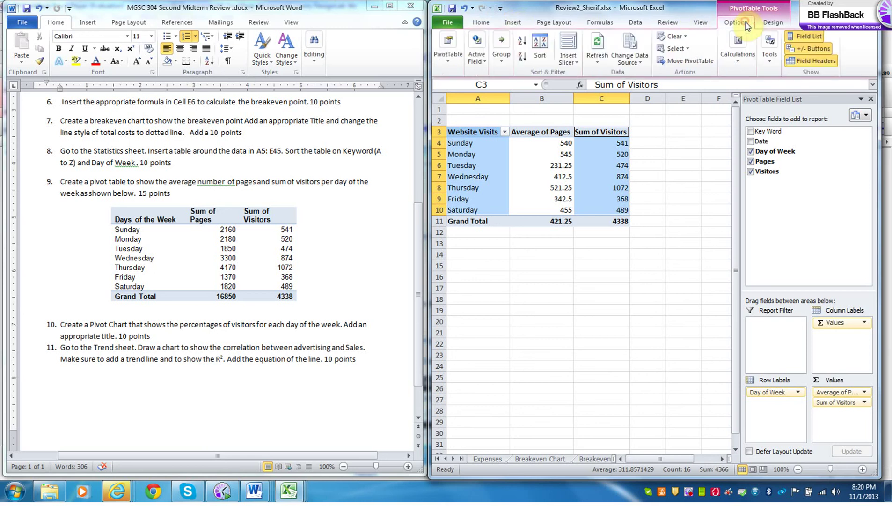
click(769, 25)
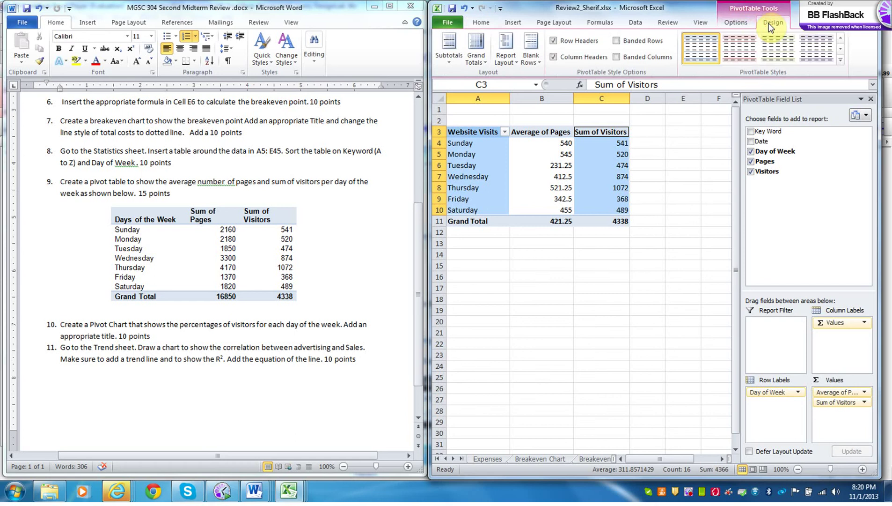
click(507, 23)
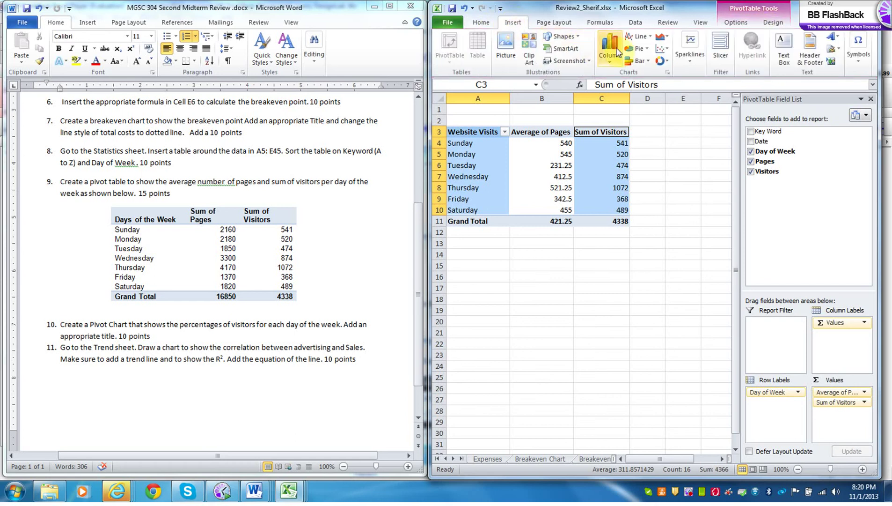
click(635, 46)
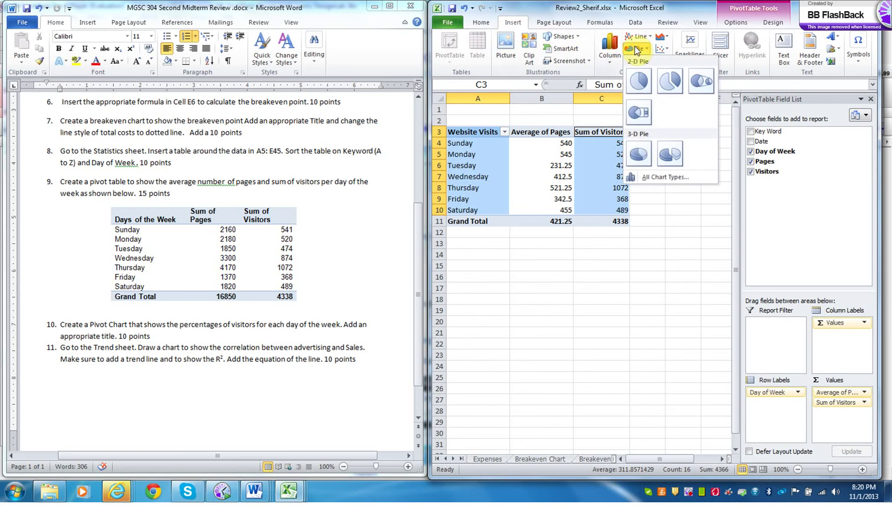
click(637, 80)
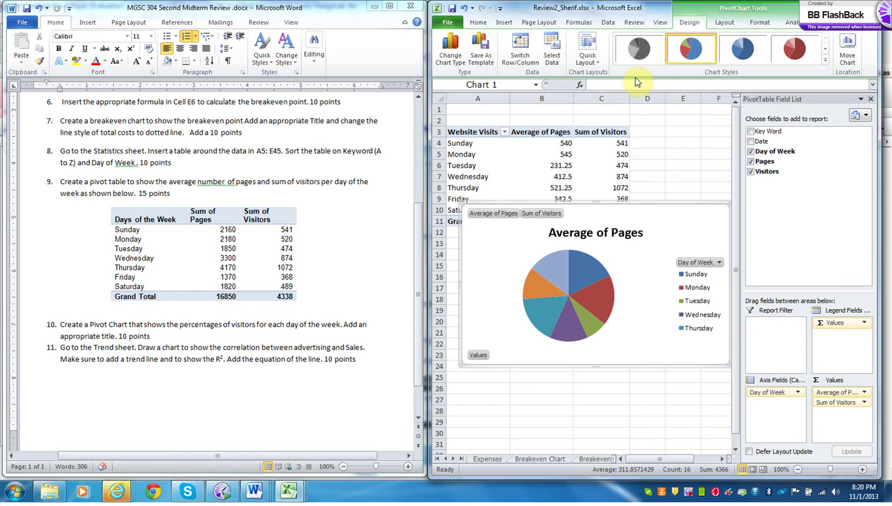
- Drag the Average of Pages pie under the pivot table and label each slice's value
mouse_move(633, 201)
mouse_down()
mouse_move(623, 229)
mouse_move(634, 207)
mouse_up()
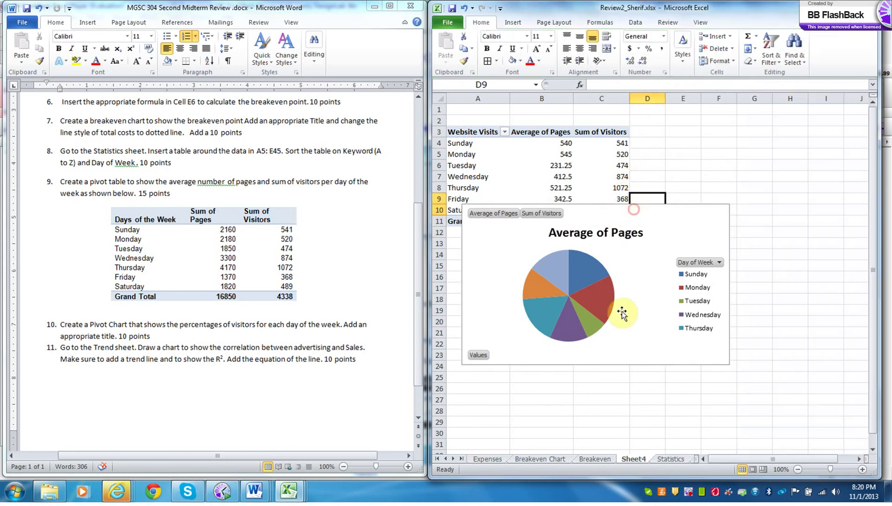
drag(602, 364, 594, 402)
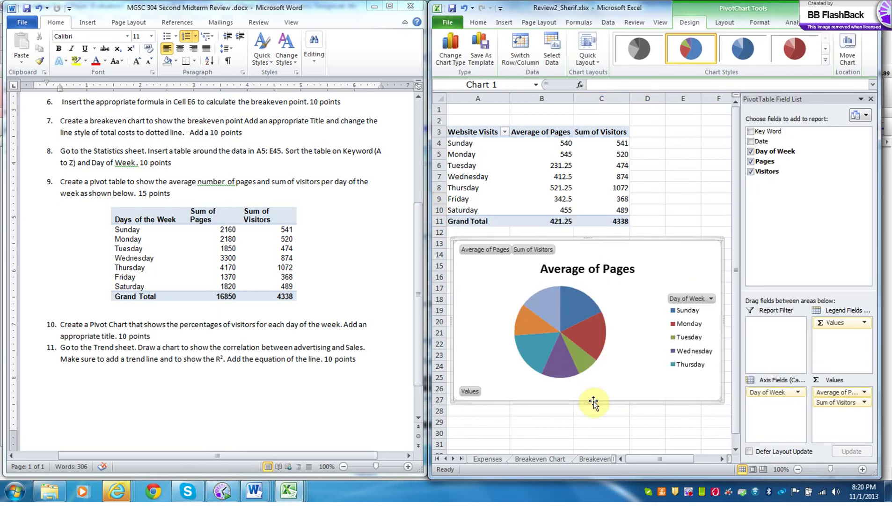
right_click(571, 331)
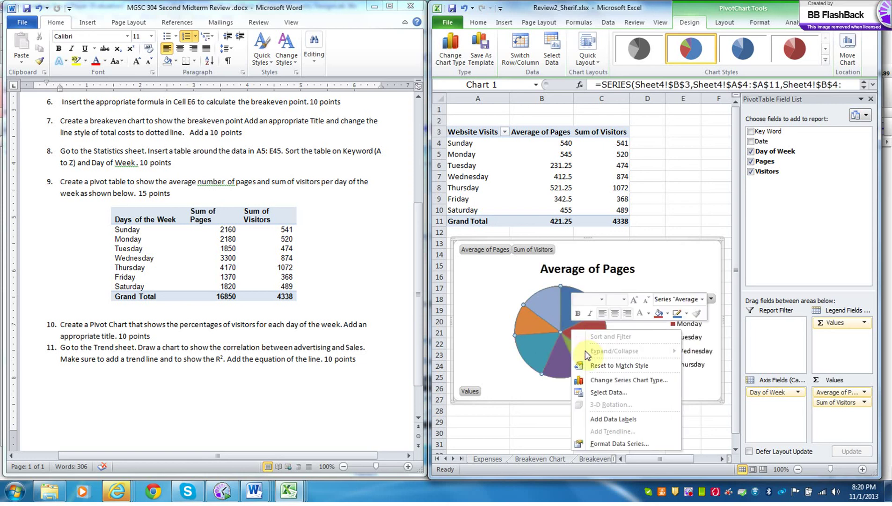
click(597, 443)
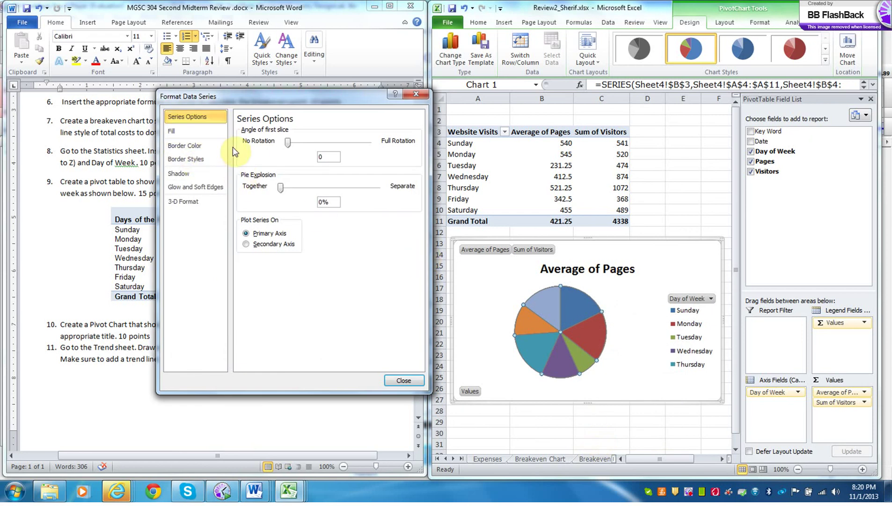
click(482, 302)
right_click(565, 325)
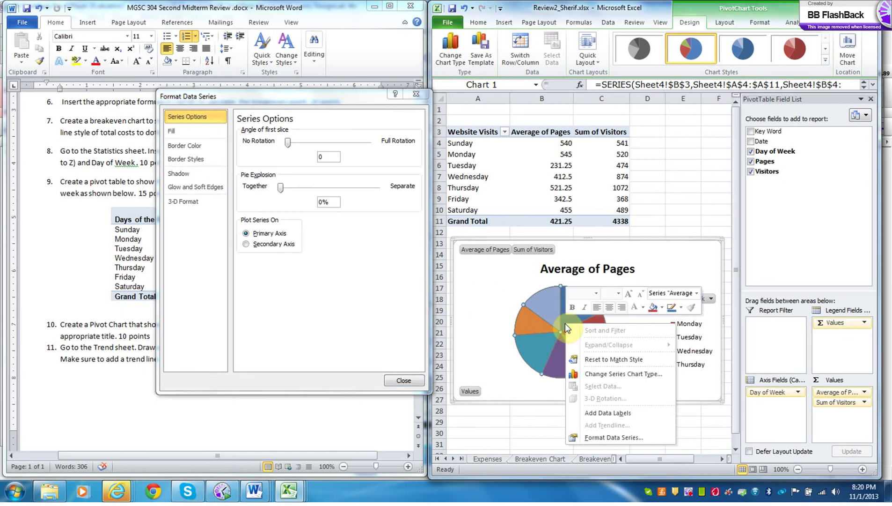
click(609, 414)
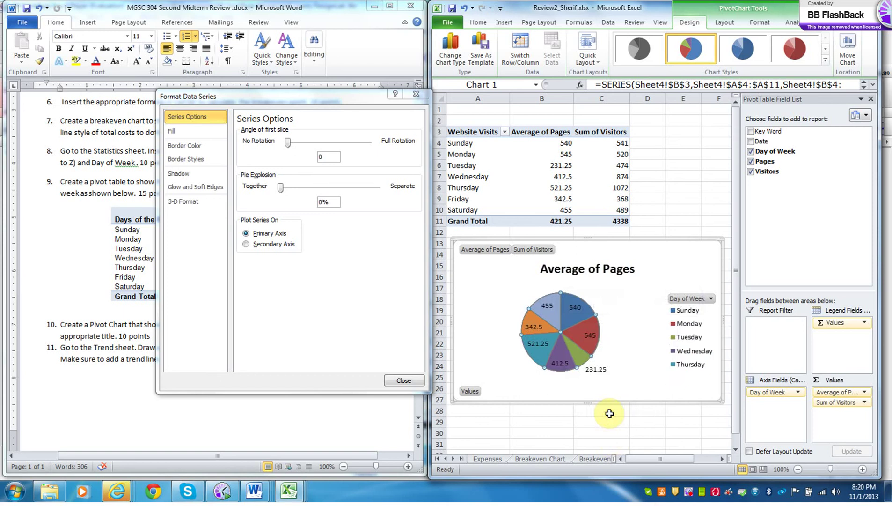
right_click(561, 334)
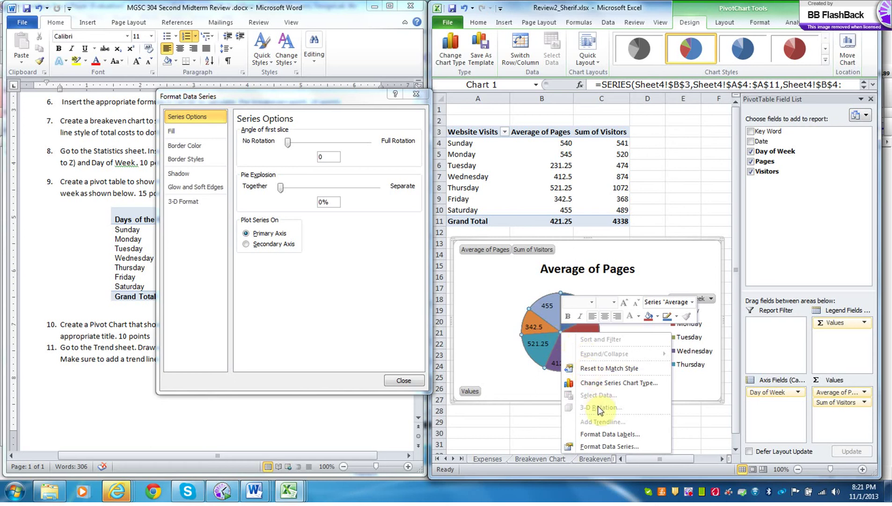
- Label the pie slices with percentages at 0 decimal places instead of raw values
click(598, 434)
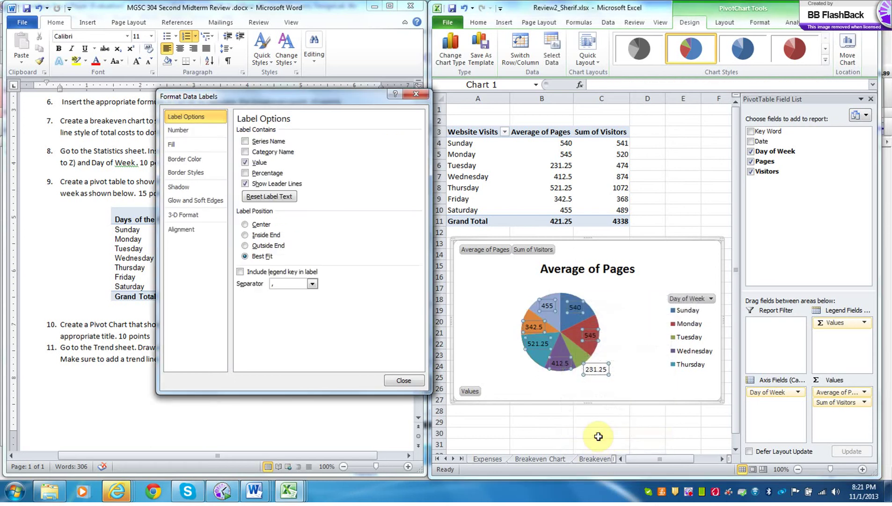
click(245, 173)
click(244, 162)
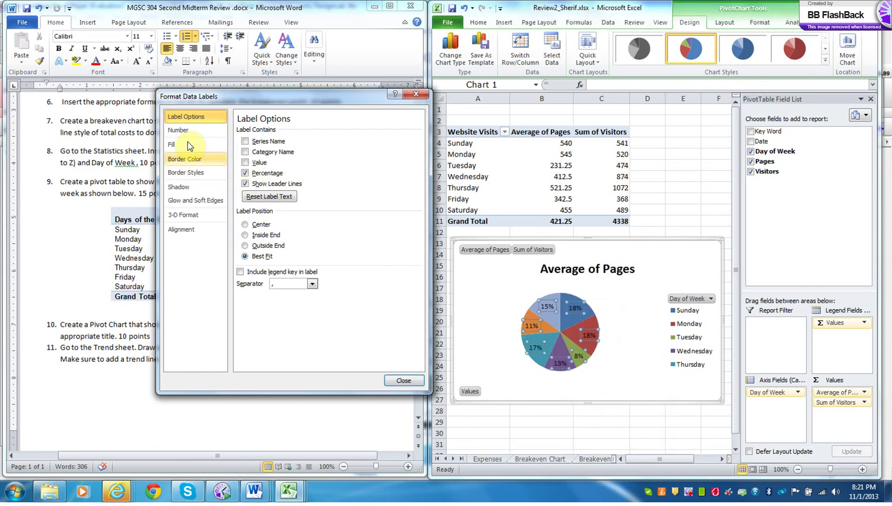
click(182, 131)
click(253, 183)
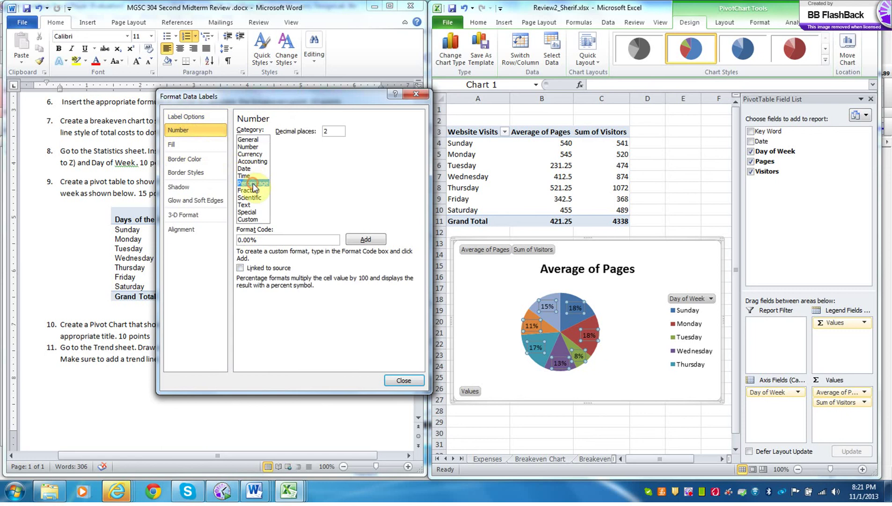
click(333, 132)
key(BackSpace)
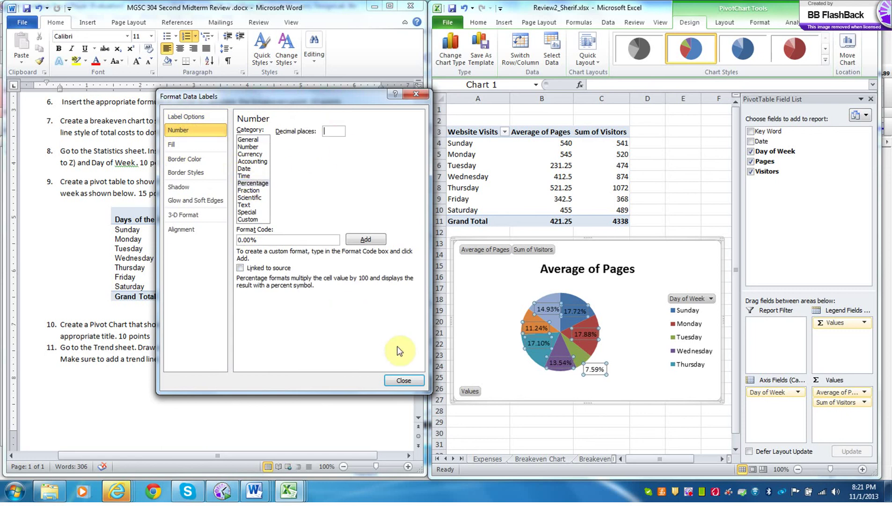
text(0)
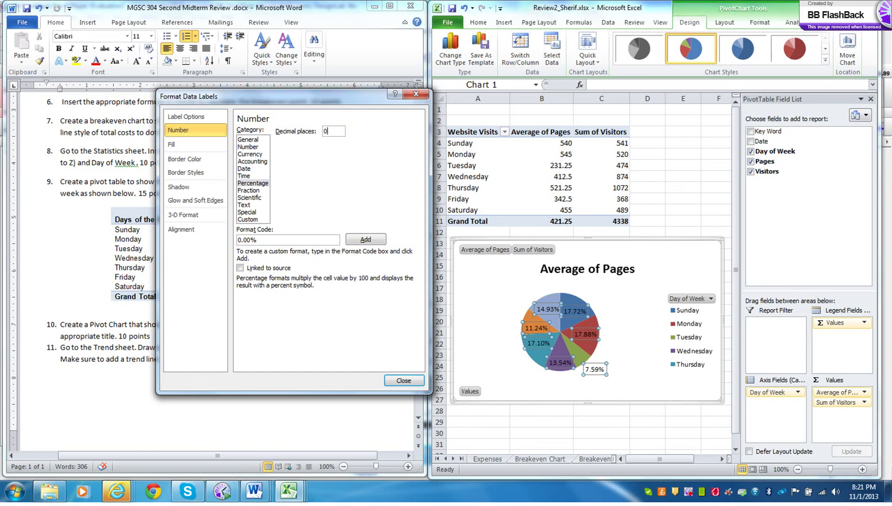
key(Return)
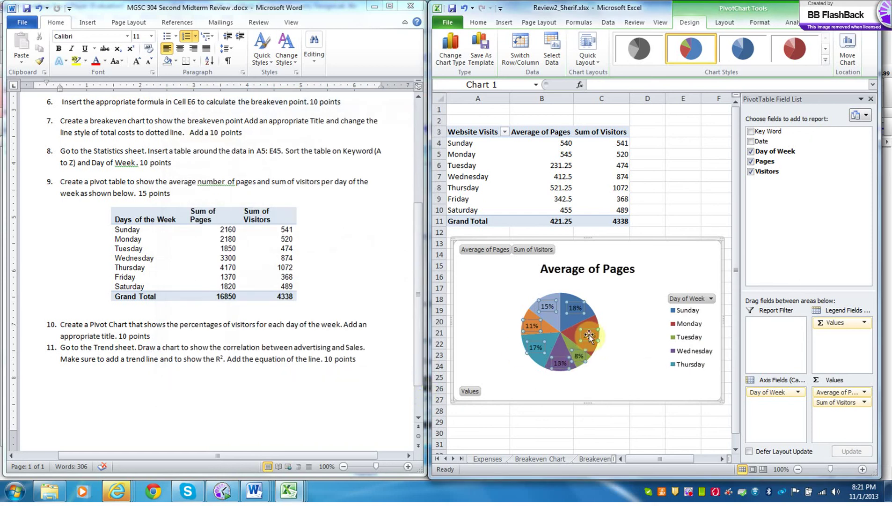
- Place the pie chart's percentage data labels at Outside End
click(725, 22)
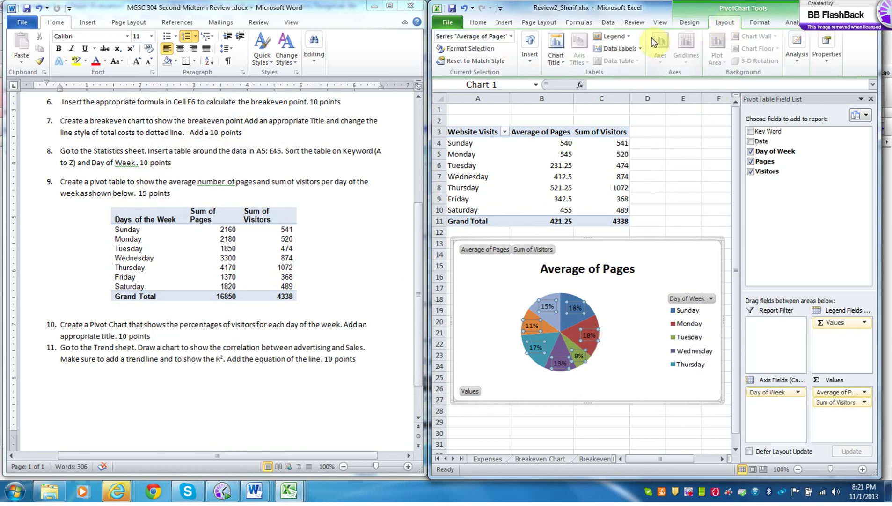
click(635, 49)
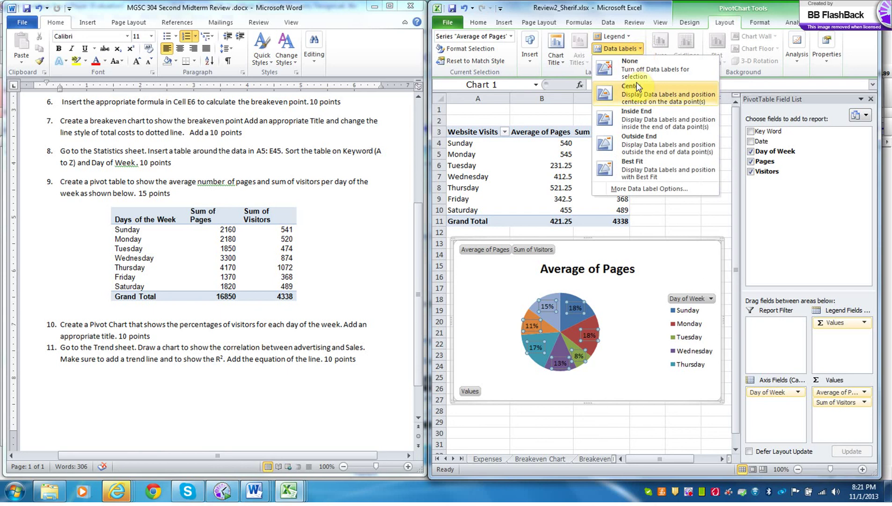
click(640, 140)
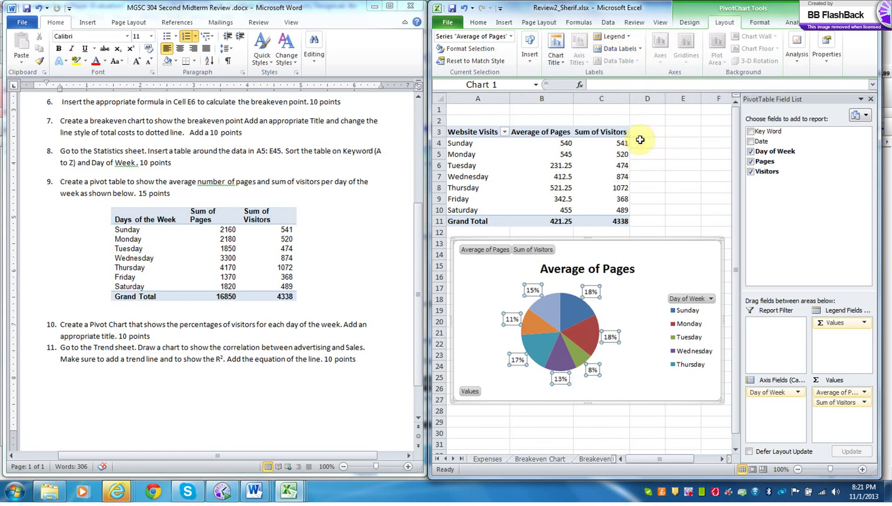
click(631, 383)
right_click(480, 248)
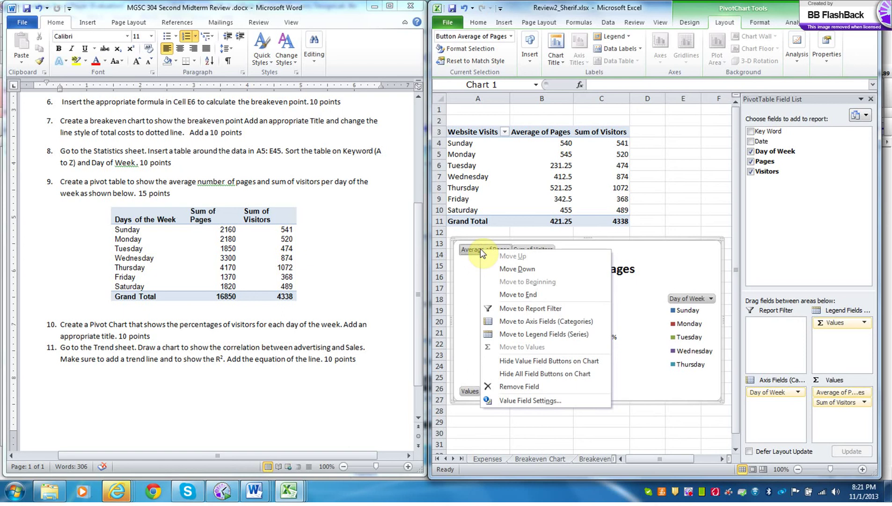
- Remove Average of Pages from the chart and add data labels at Outside End
click(498, 386)
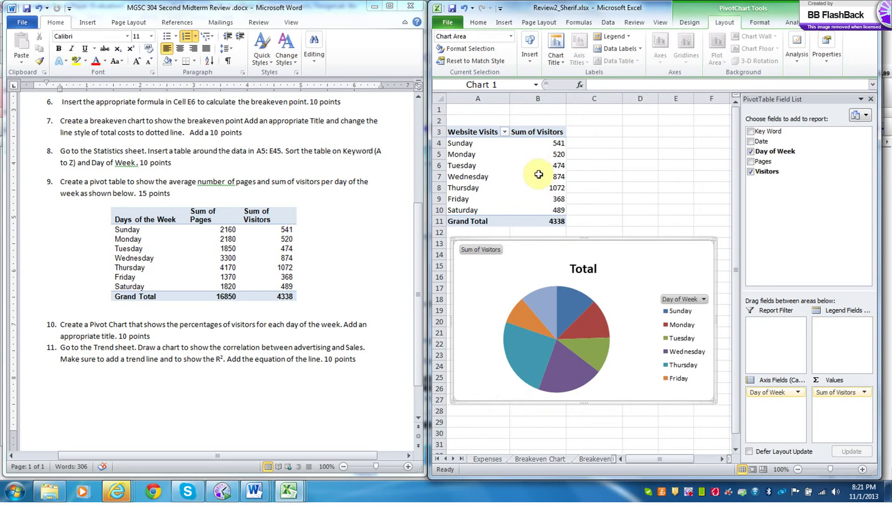
right_click(545, 307)
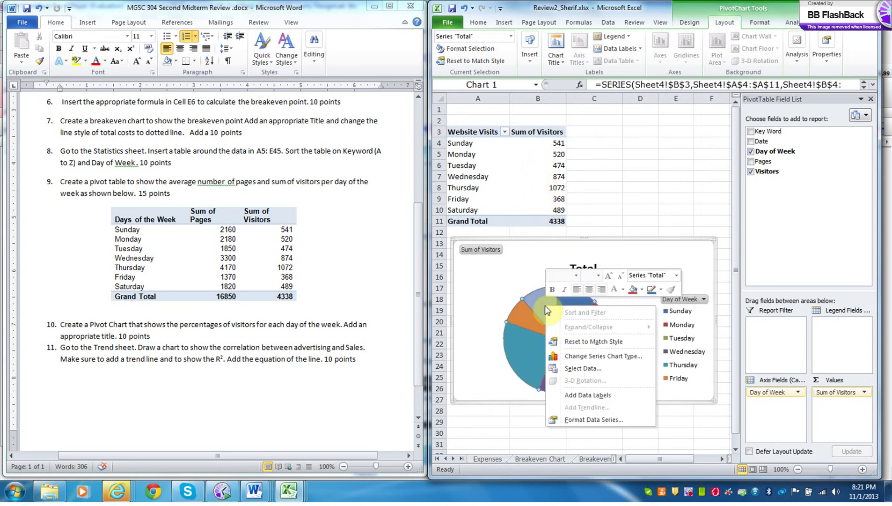
click(591, 423)
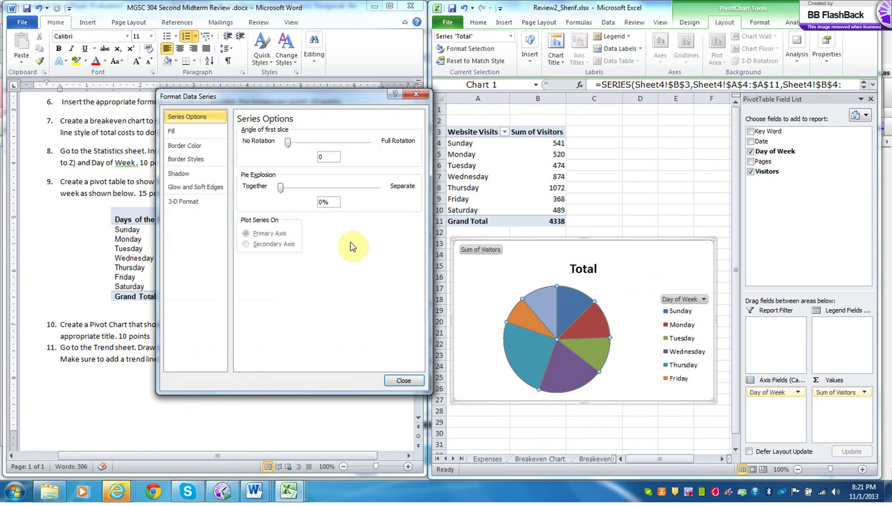
click(576, 336)
right_click(574, 332)
click(605, 421)
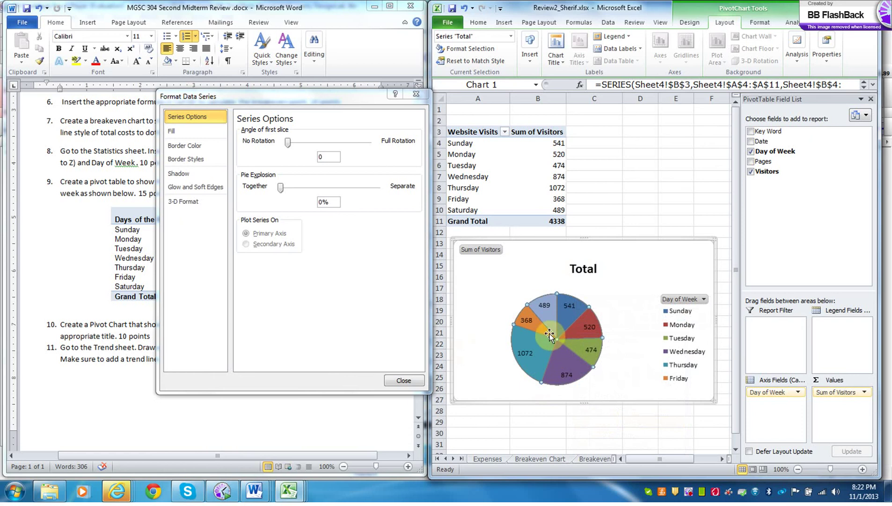
click(638, 52)
click(636, 148)
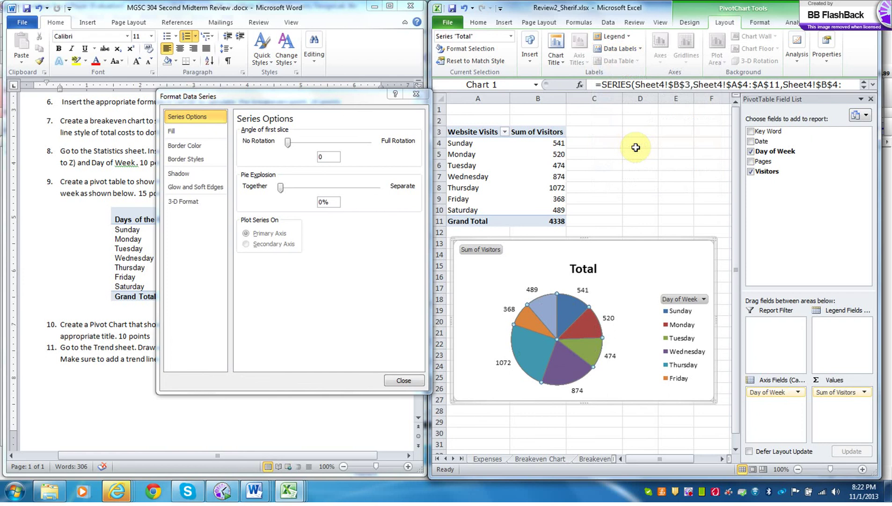
- Set the pie data labels to show Percentage only, without values
click(608, 50)
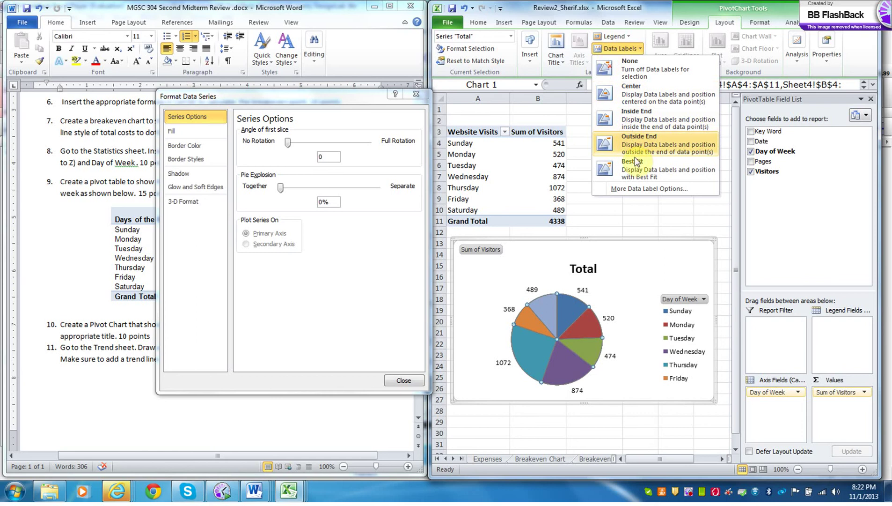
click(637, 187)
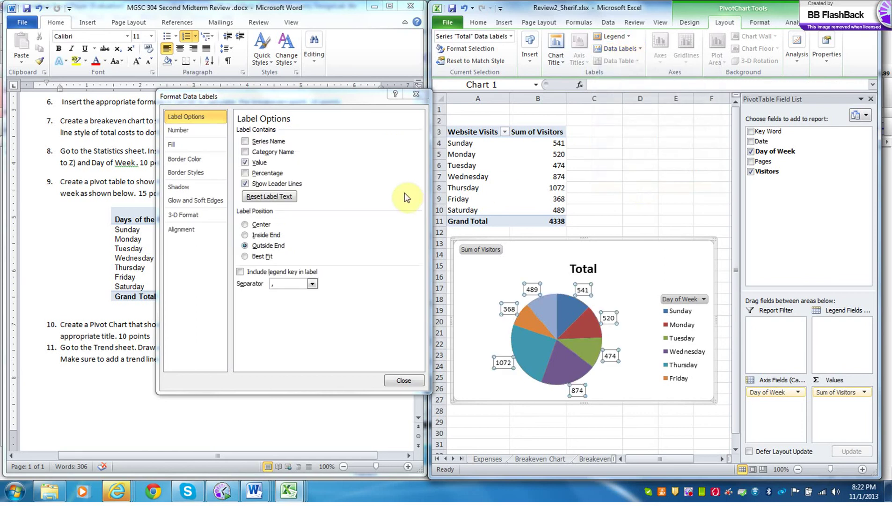
click(244, 173)
click(245, 162)
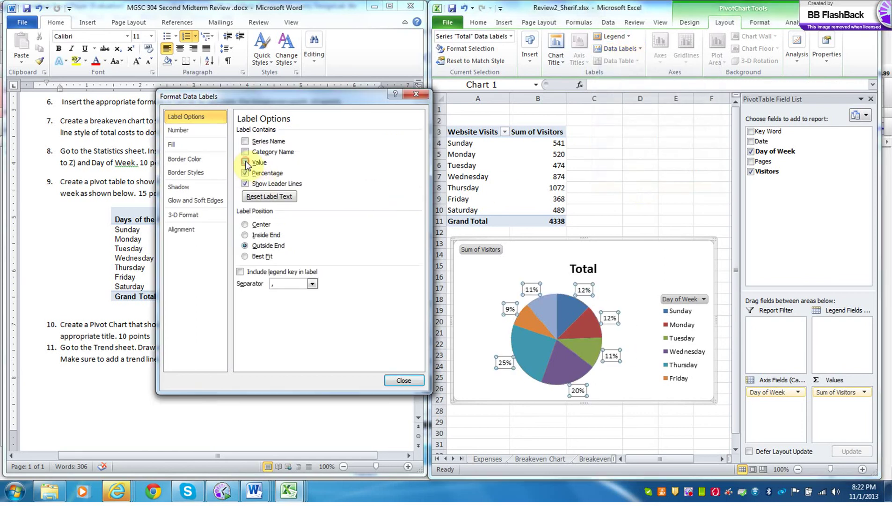
click(177, 130)
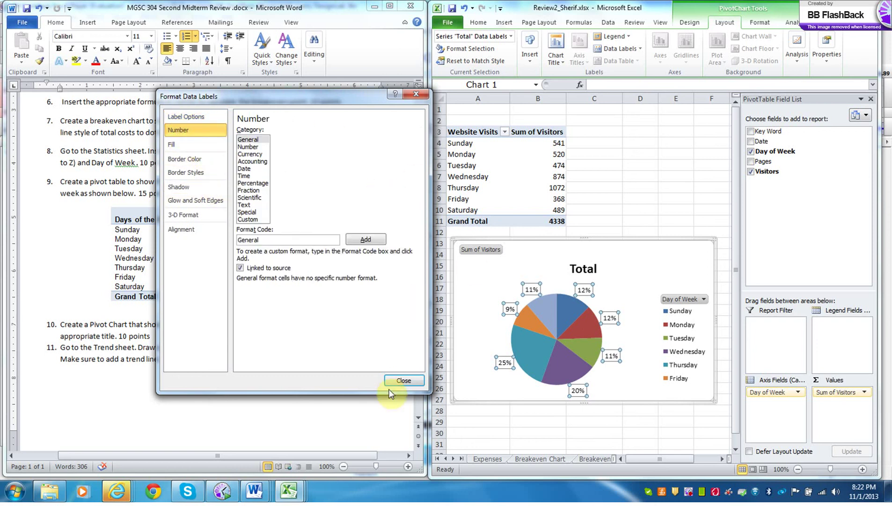
click(403, 380)
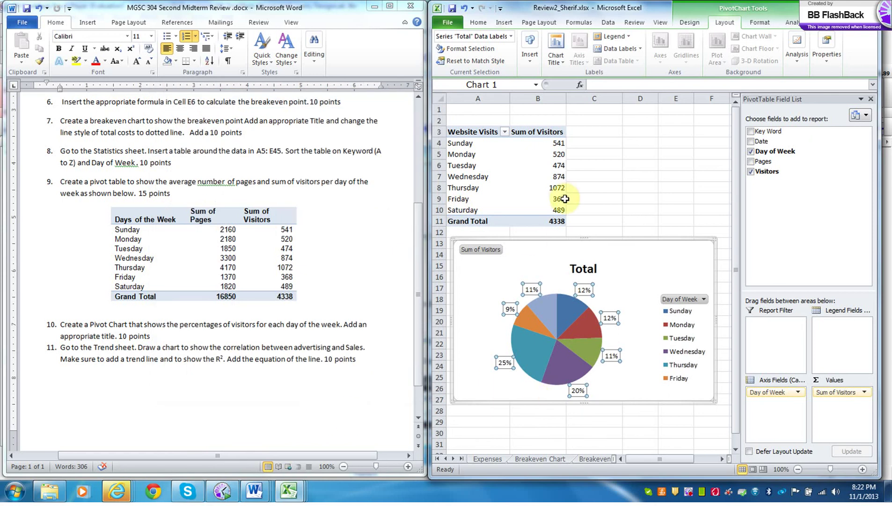
- Add Pages to the pivot table summarized as Average, and hide all chart field buttons
click(751, 162)
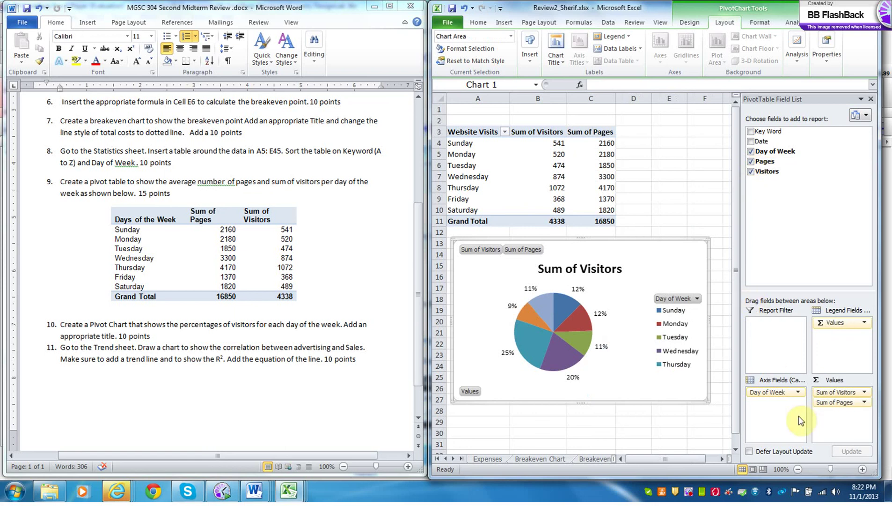
click(864, 403)
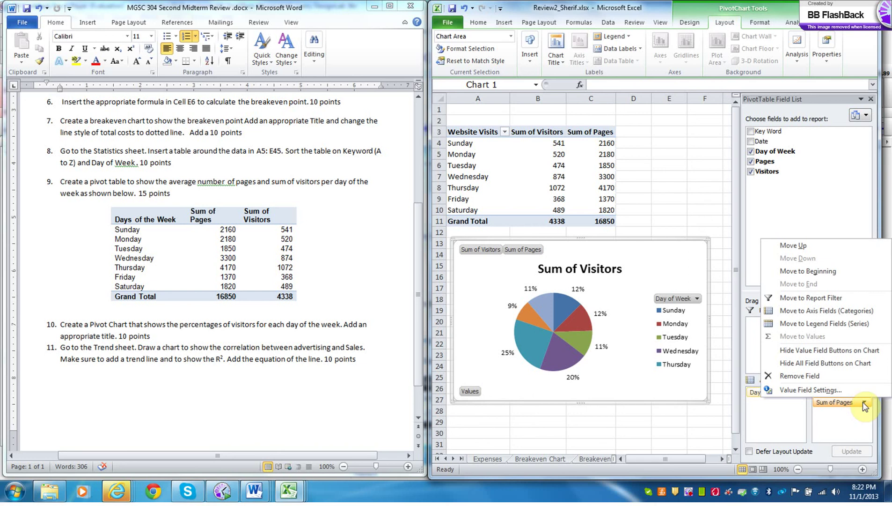
click(846, 391)
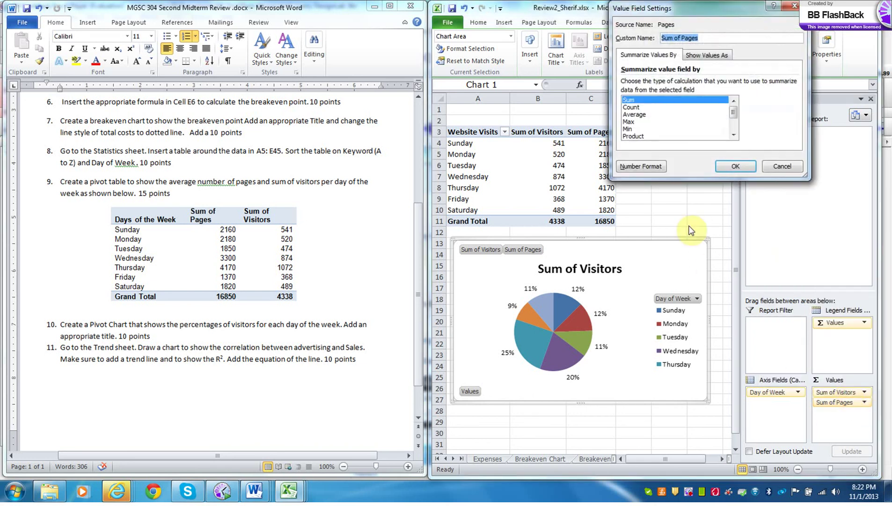
click(639, 114)
click(743, 168)
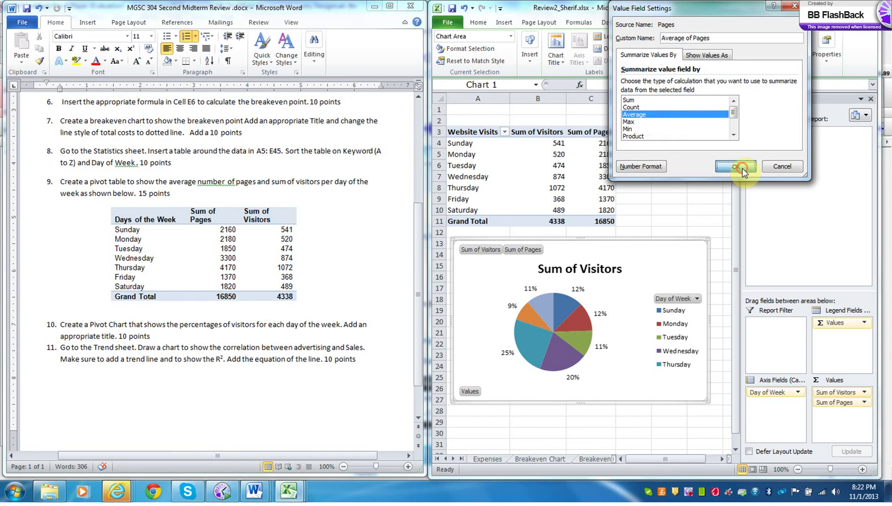
right_click(544, 249)
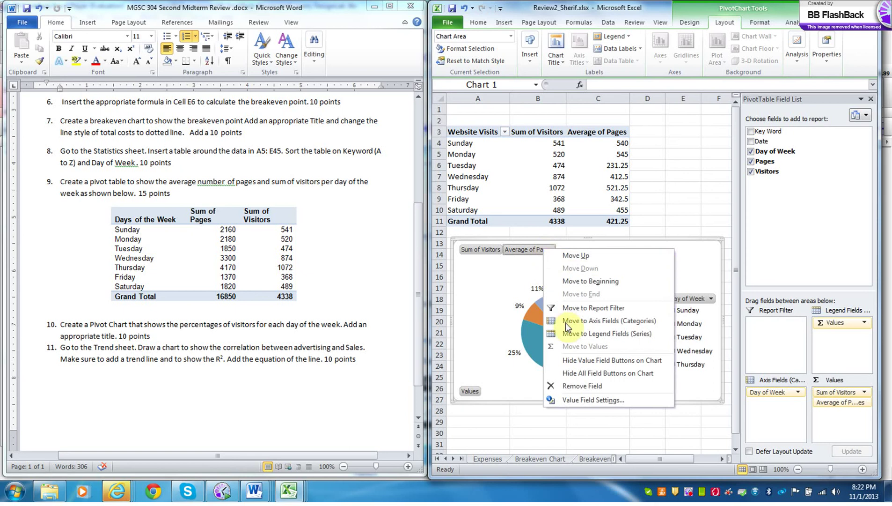
click(579, 360)
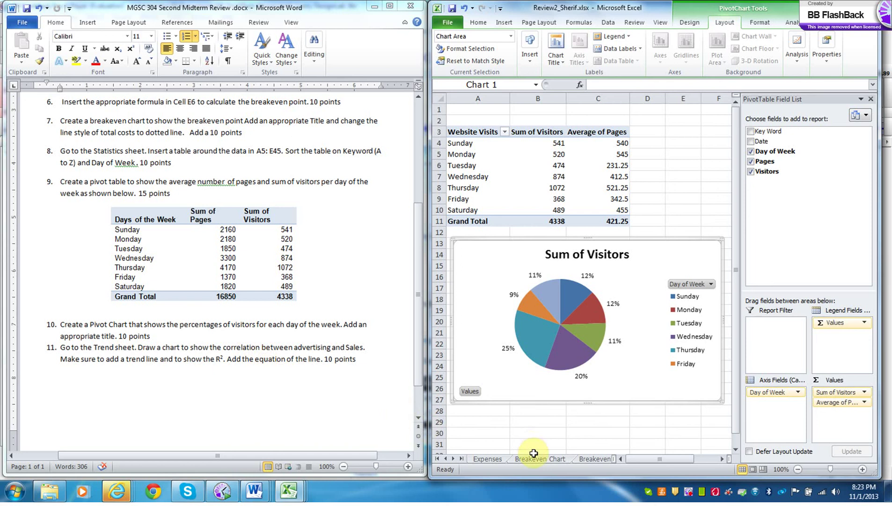
- Scroll through the sheet tabs past Scores to reach and open the Trend sheet
click(461, 458)
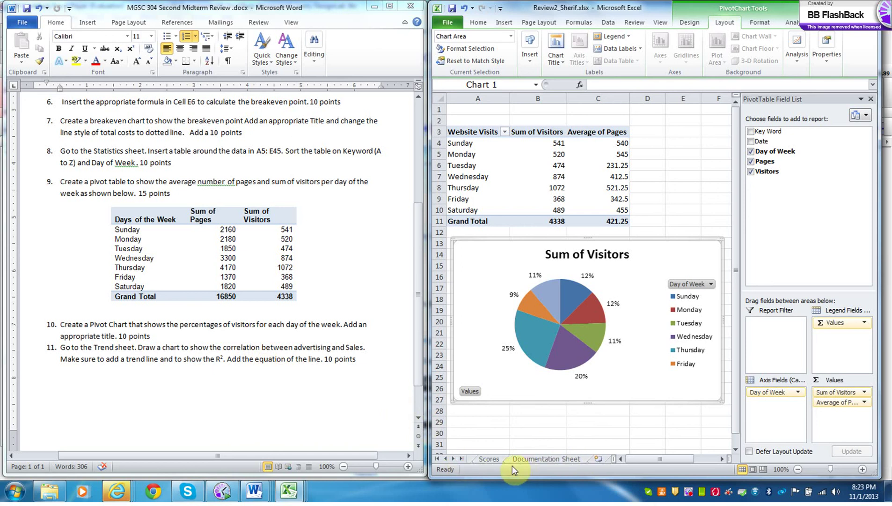
click(490, 459)
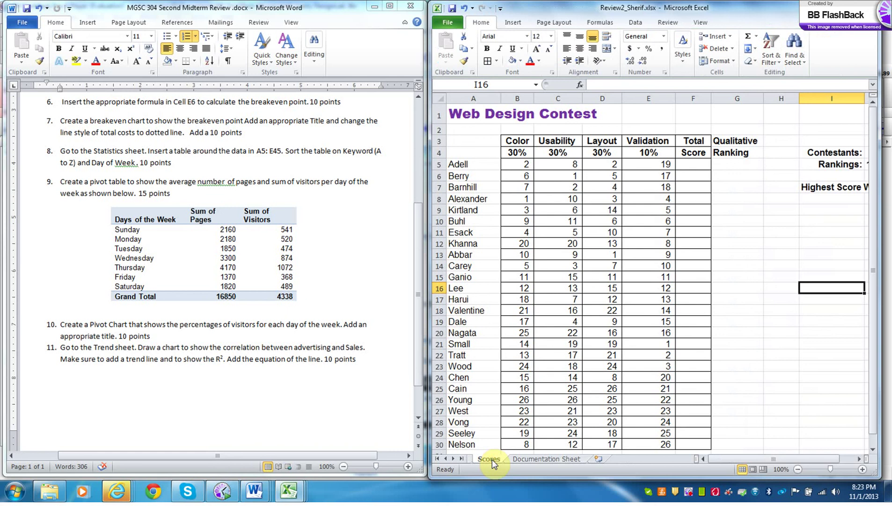
click(446, 459)
click(446, 459)
click(532, 460)
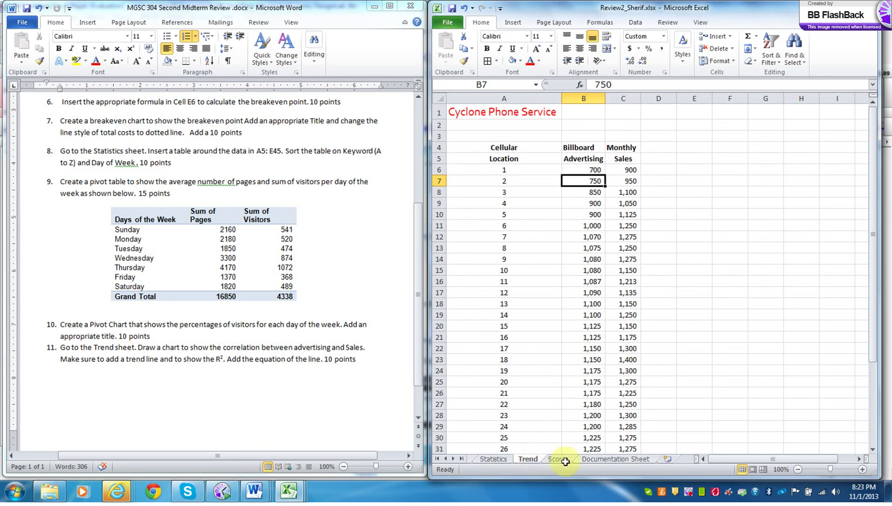
- Select the Advertising and Sales data from B5 and insert a basic 2-D Line chart
drag(575, 157, 619, 345)
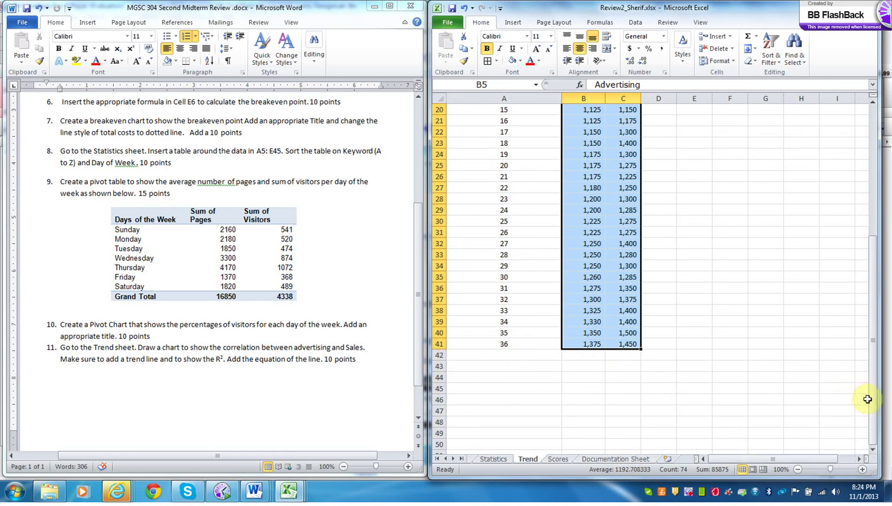
drag(869, 403, 847, 227)
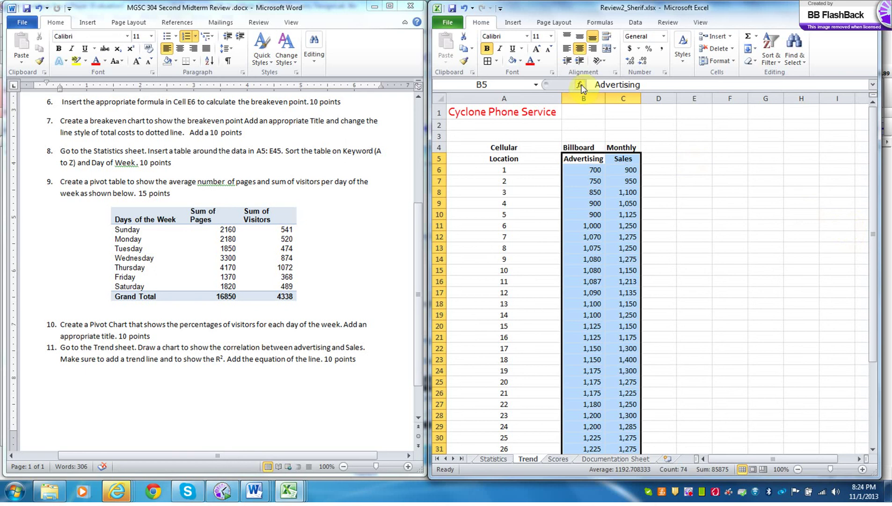
click(511, 24)
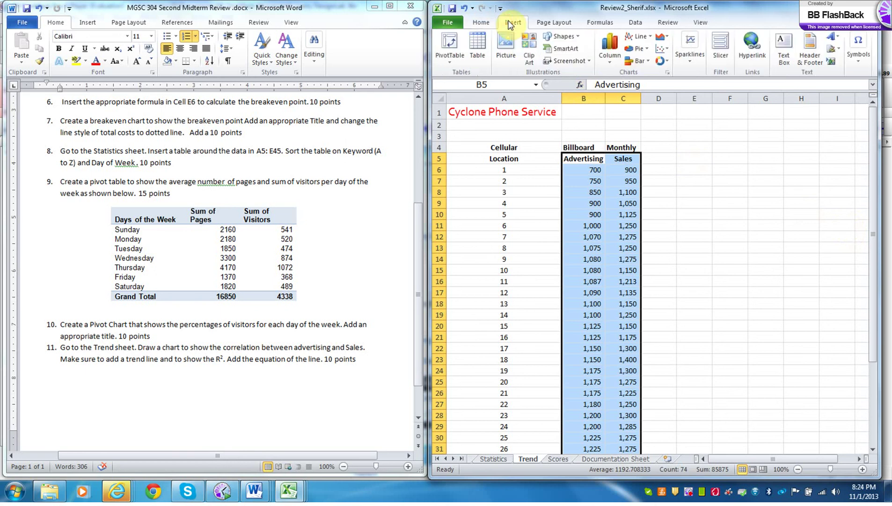
click(639, 37)
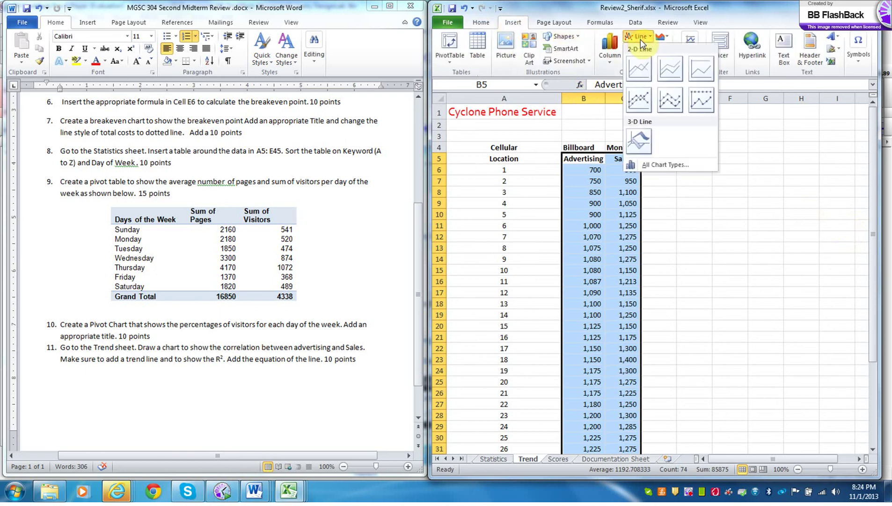
click(639, 64)
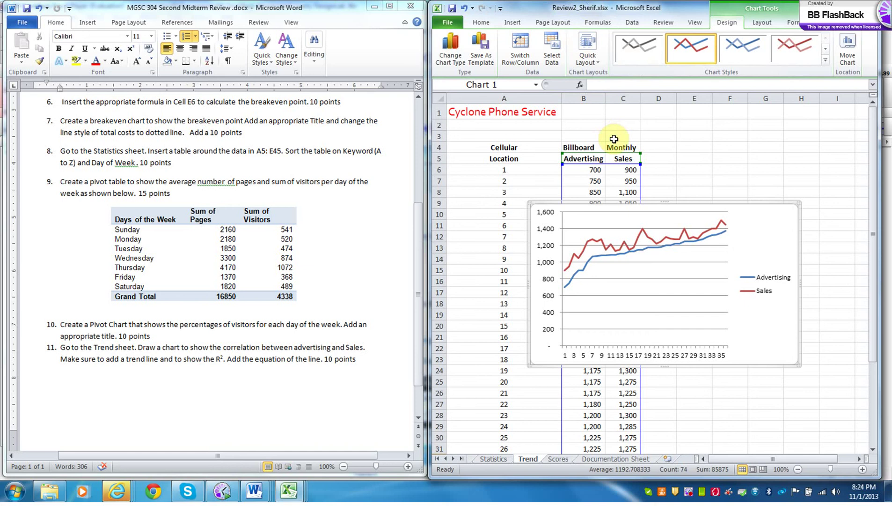
- Change the Sales series chart type to X Y (Scatter)
right_click(648, 237)
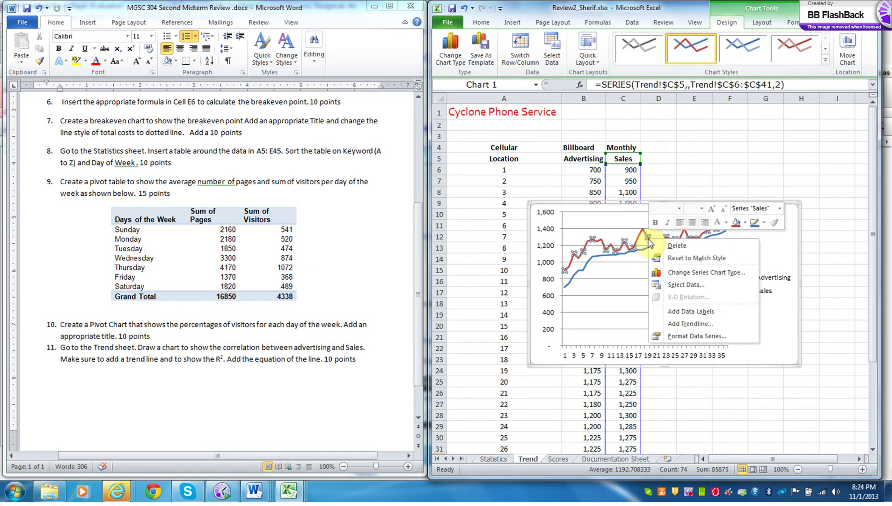
click(691, 272)
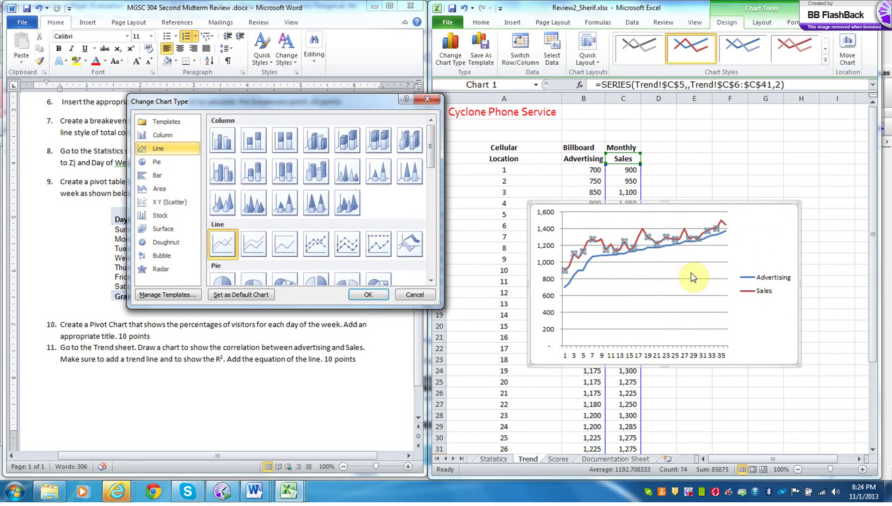
click(181, 203)
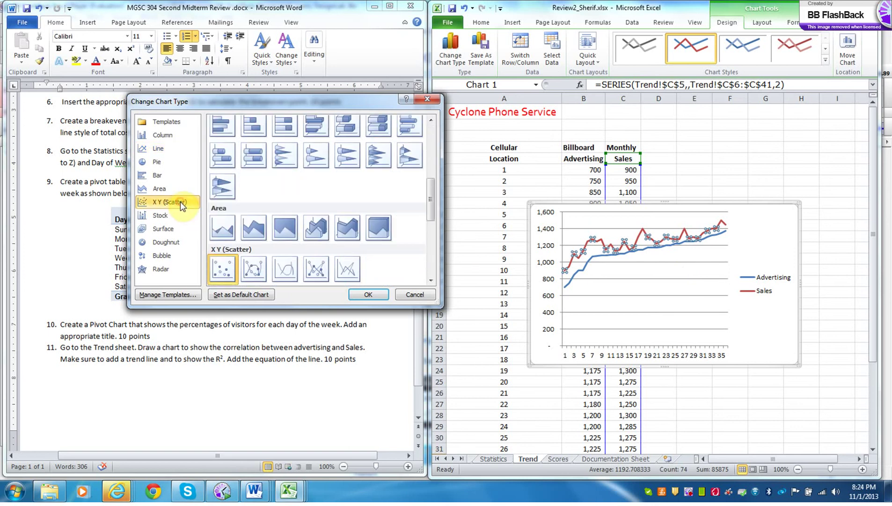
click(376, 296)
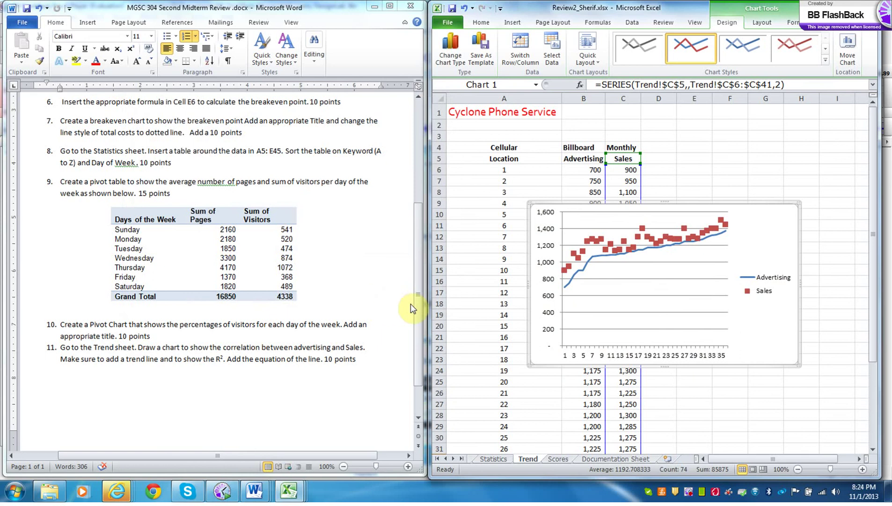
- Change the Advertising series chart type to X Y (Scatter) as well
click(570, 280)
click(570, 281)
right_click(570, 281)
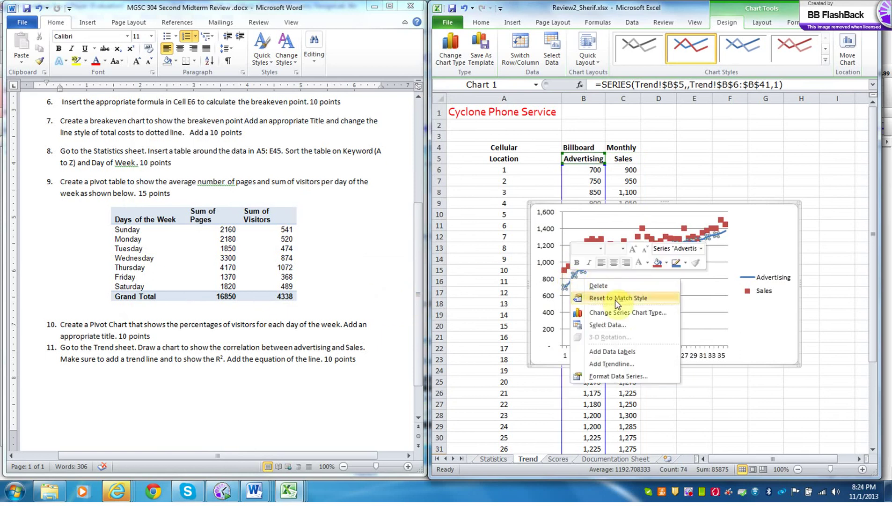
click(623, 312)
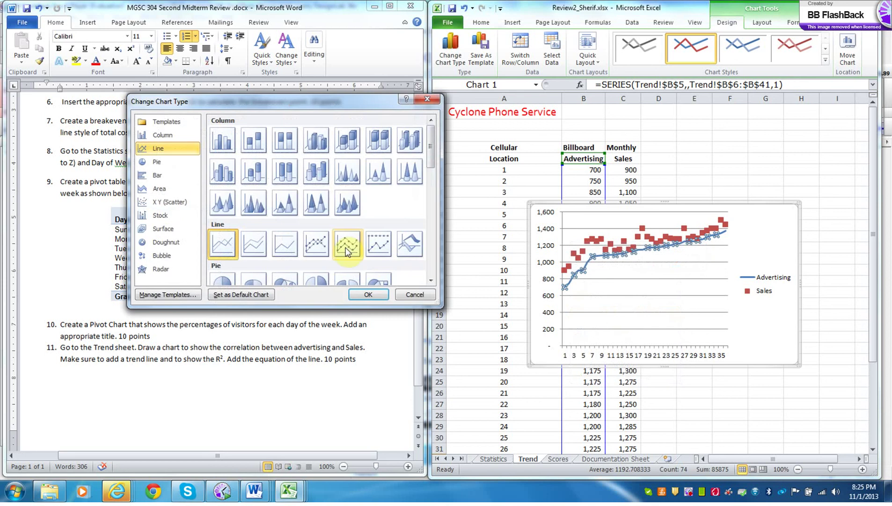
click(432, 255)
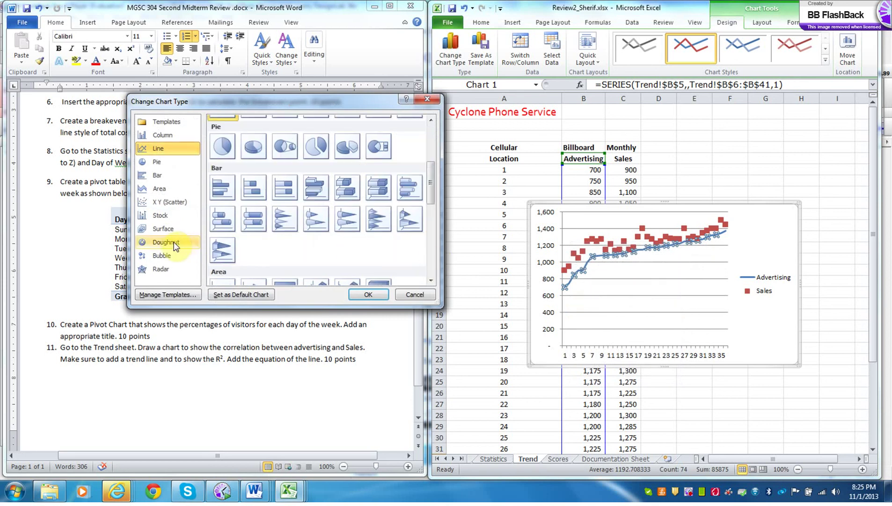
click(166, 204)
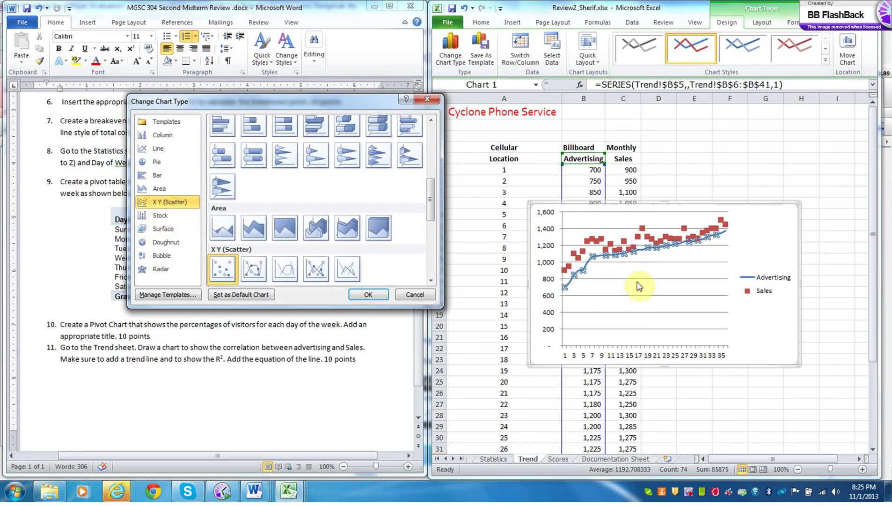
click(369, 294)
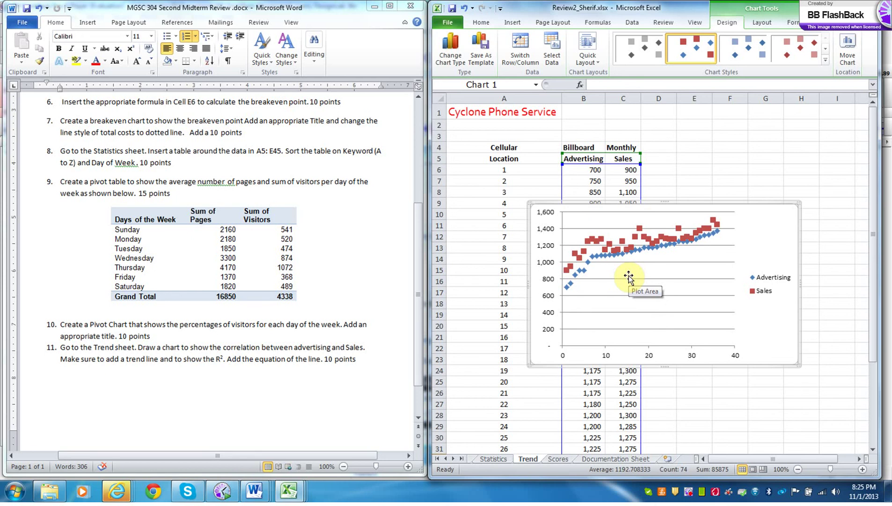
- Add a linear trendline to Sales displaying its equation and R-squared value
right_click(626, 249)
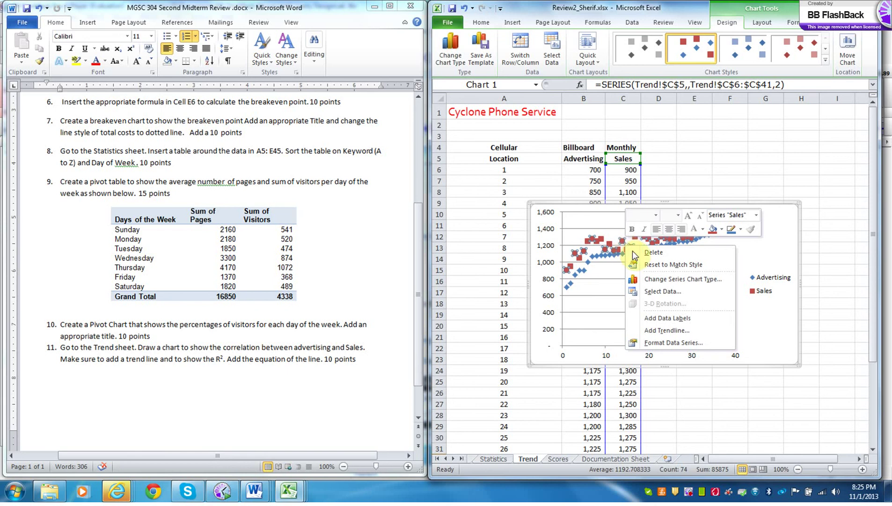
click(679, 330)
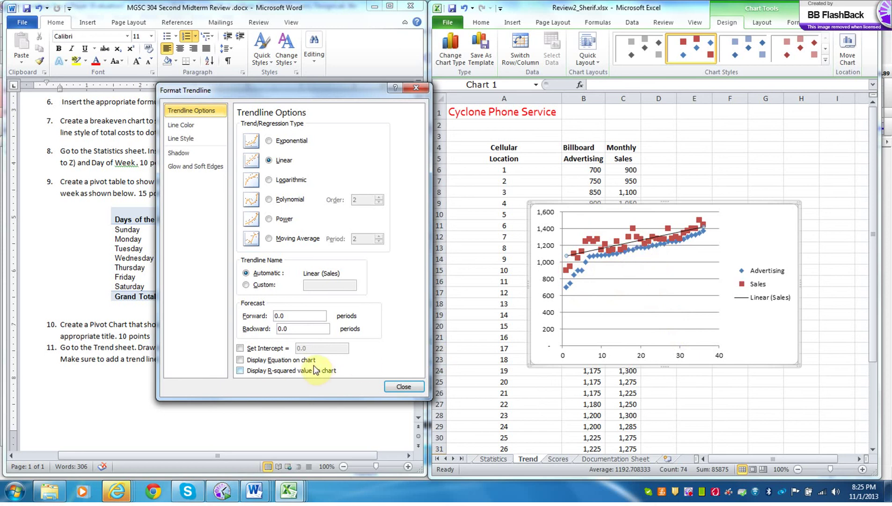
click(240, 360)
click(240, 370)
click(403, 387)
- Move the trendline equation label to the right of the plot and make it bold
click(663, 223)
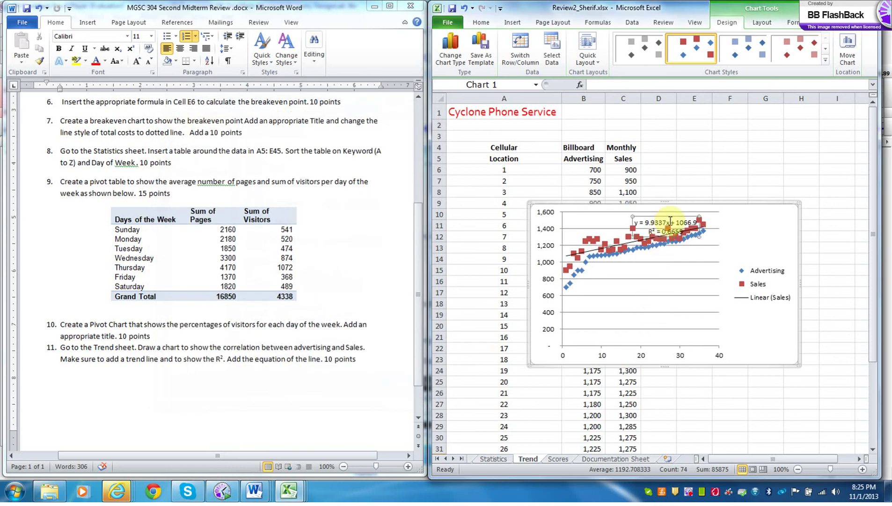
drag(669, 215, 751, 228)
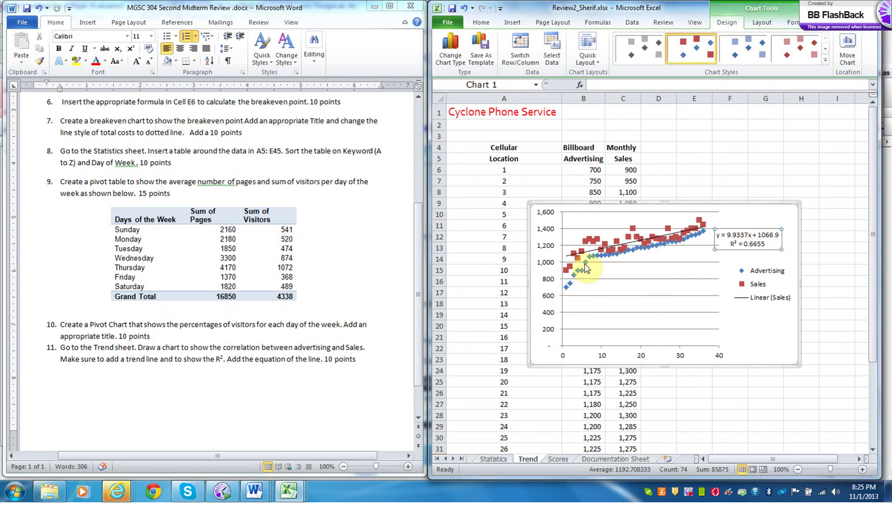
right_click(722, 248)
click(732, 233)
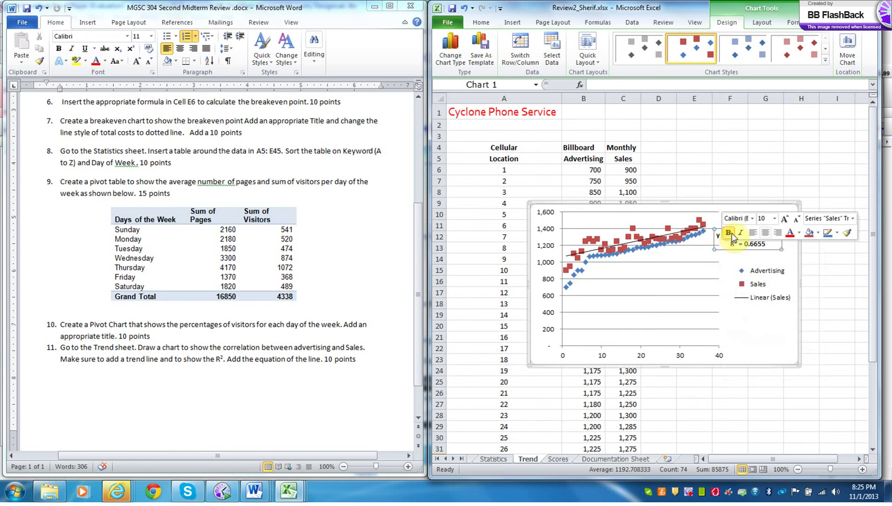
click(728, 326)
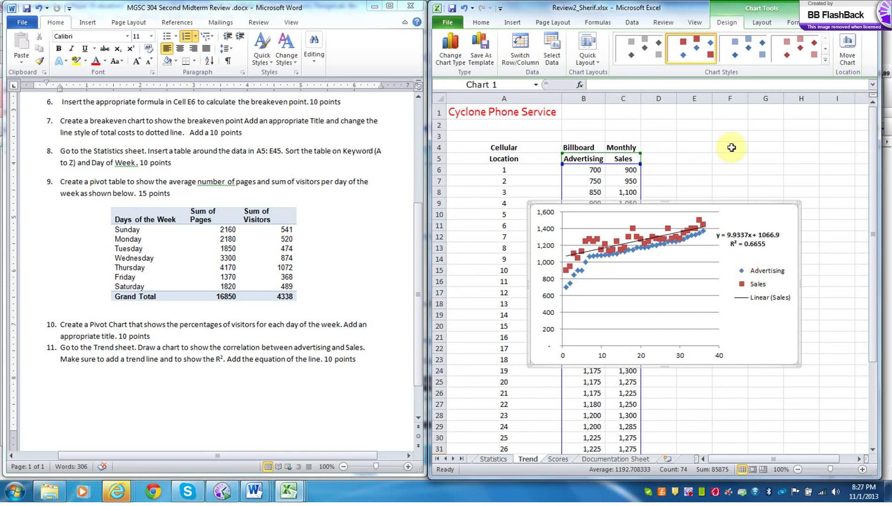
- Set up Advertising and Sales headings in F3:G3 and widen column F to fit
click(707, 163)
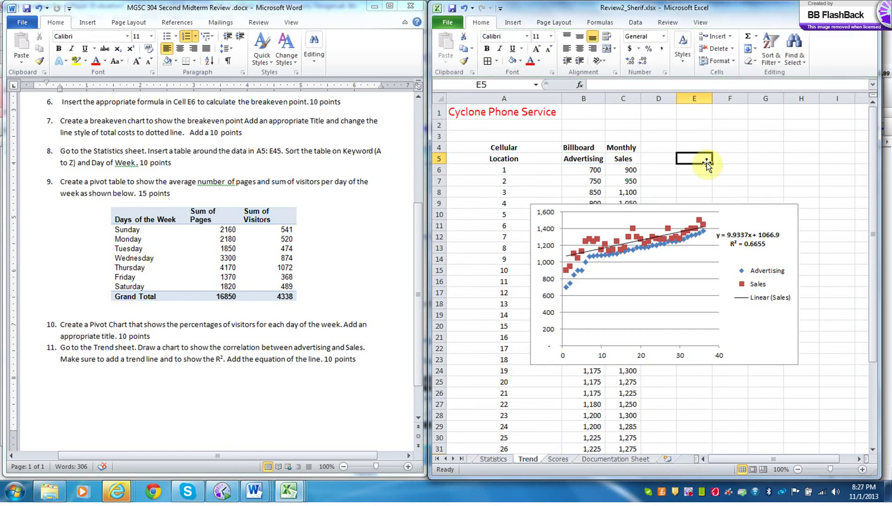
text(Sales)
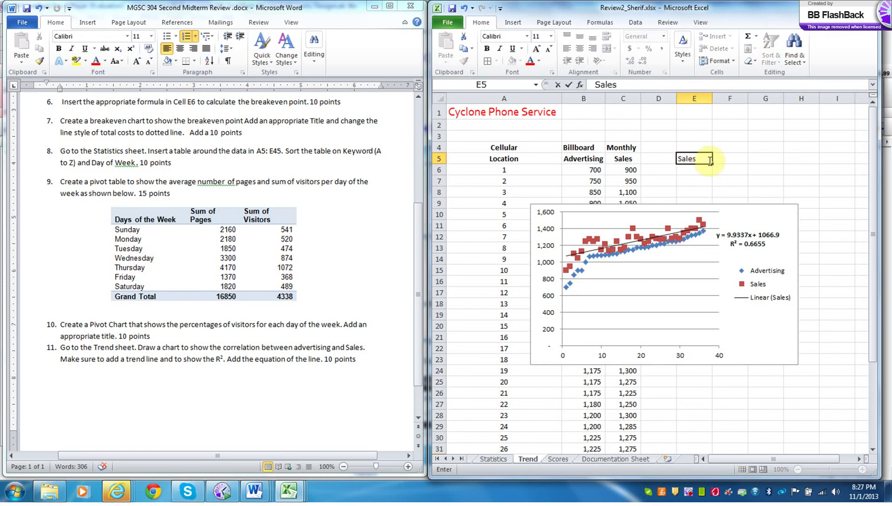
drag(701, 152, 768, 136)
click(730, 137)
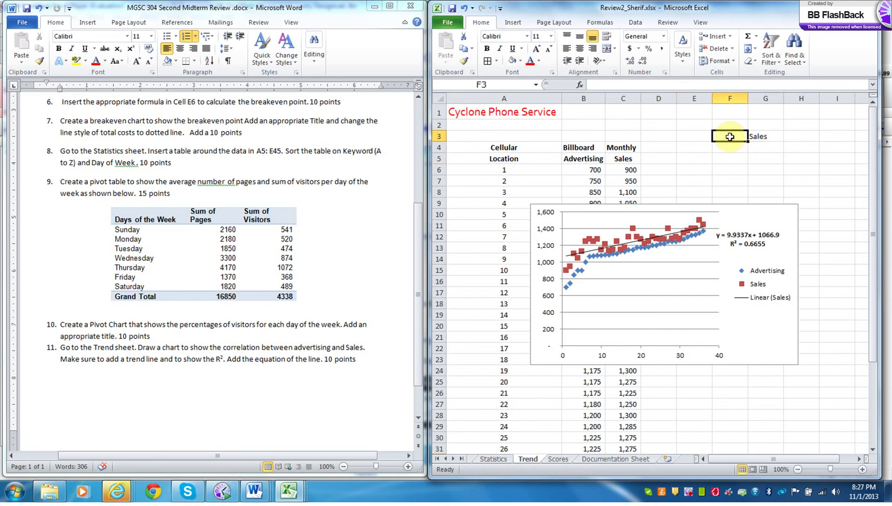
text(Advertising)
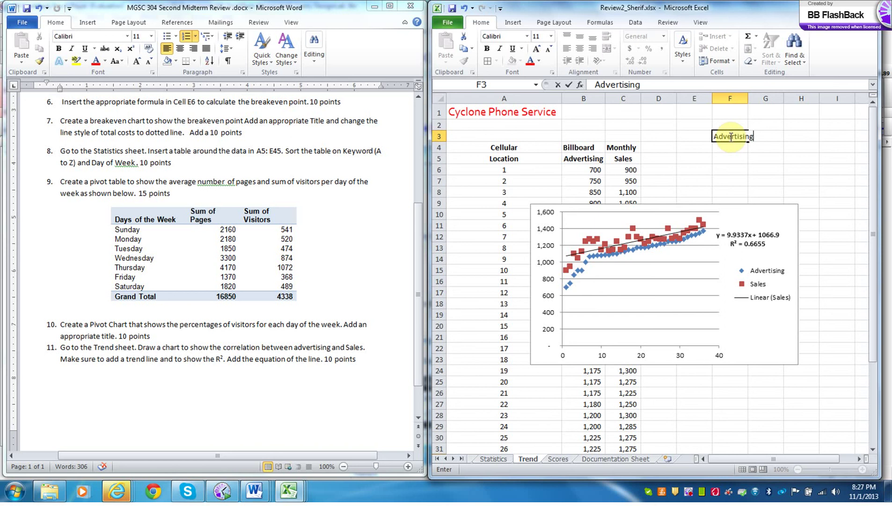
click(757, 137)
text(Sales)
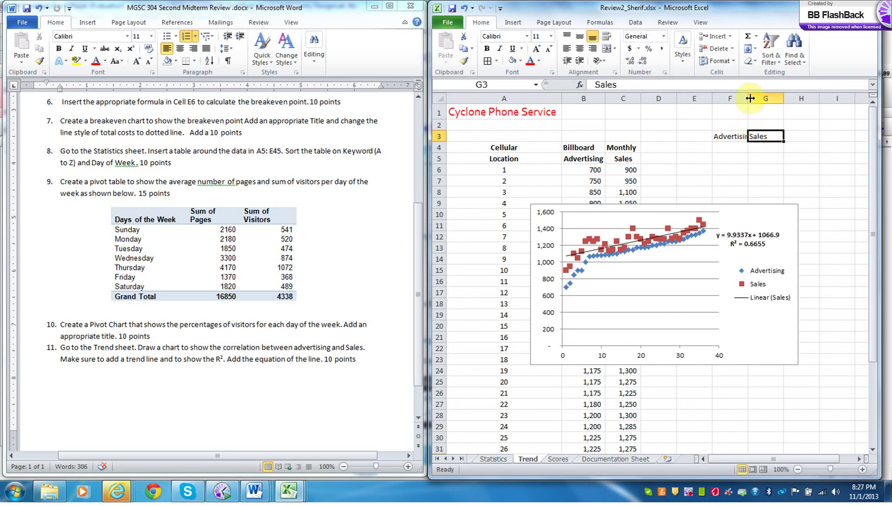
double_click(750, 98)
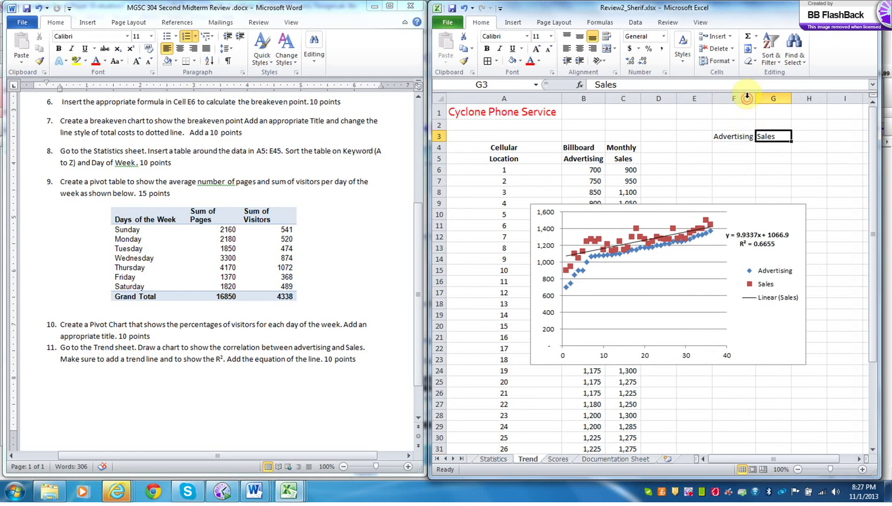
- Enter 7000 in F4 and the prediction formula =9.9337*F4+1066.9 in G4
click(726, 147)
text(7000)
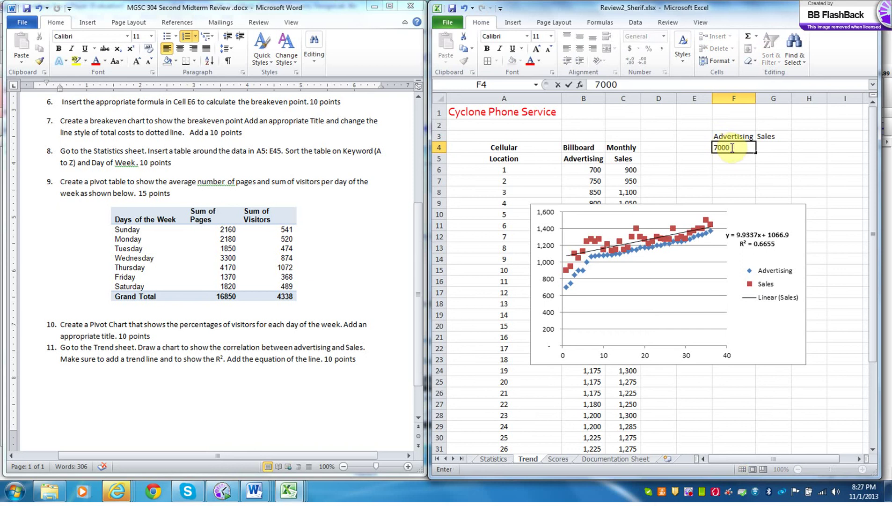
click(764, 149)
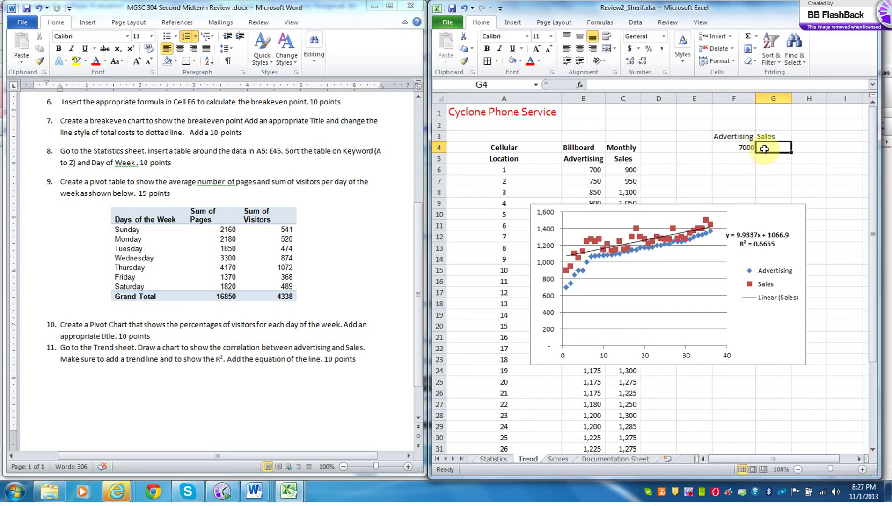
text(=)
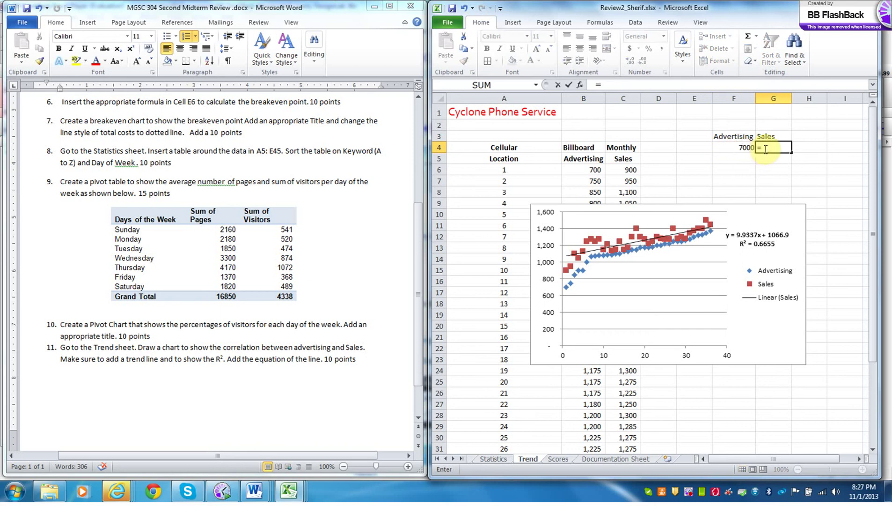
text(9.9337)
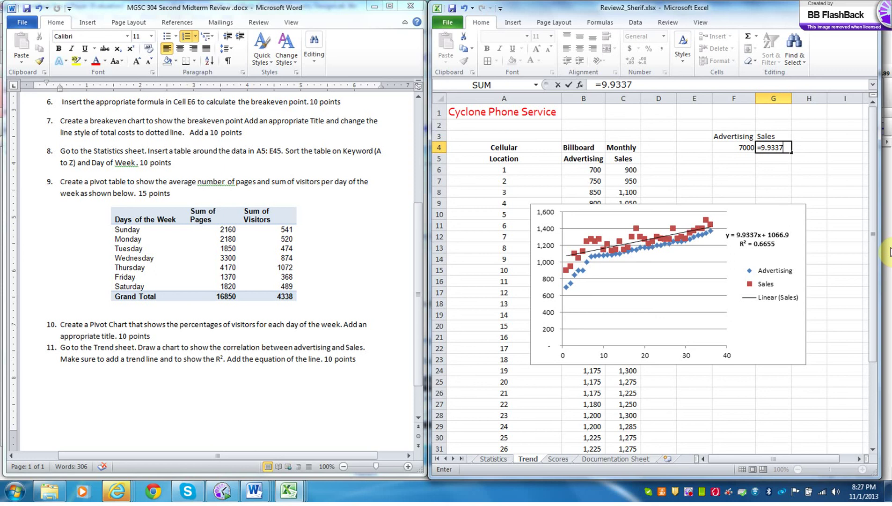
text(*)
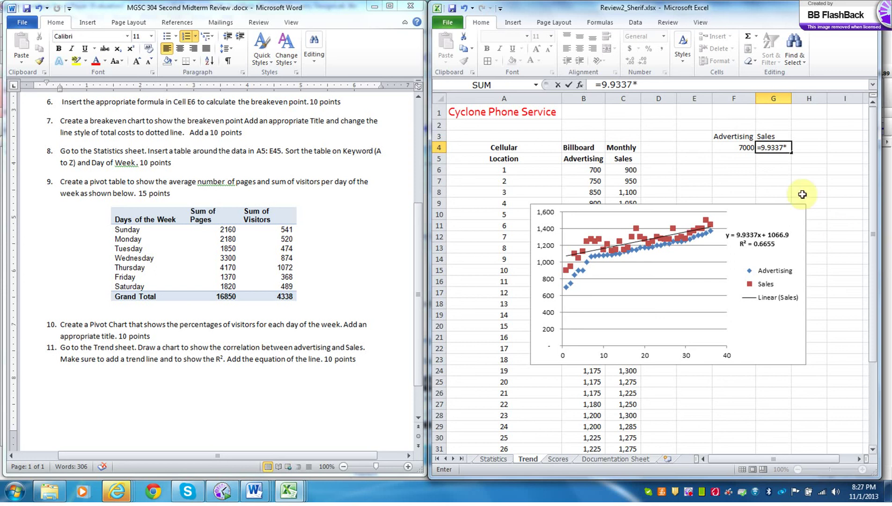
click(748, 148)
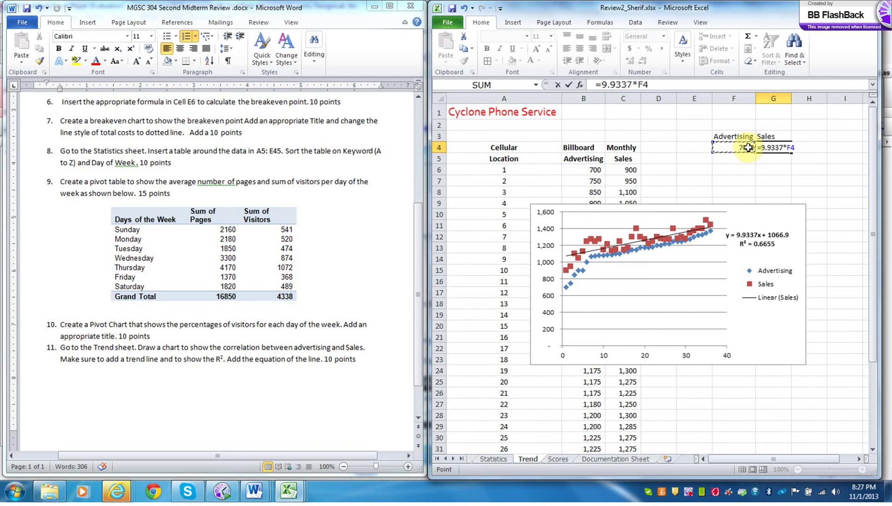
text(+1066.9)
key(Return)
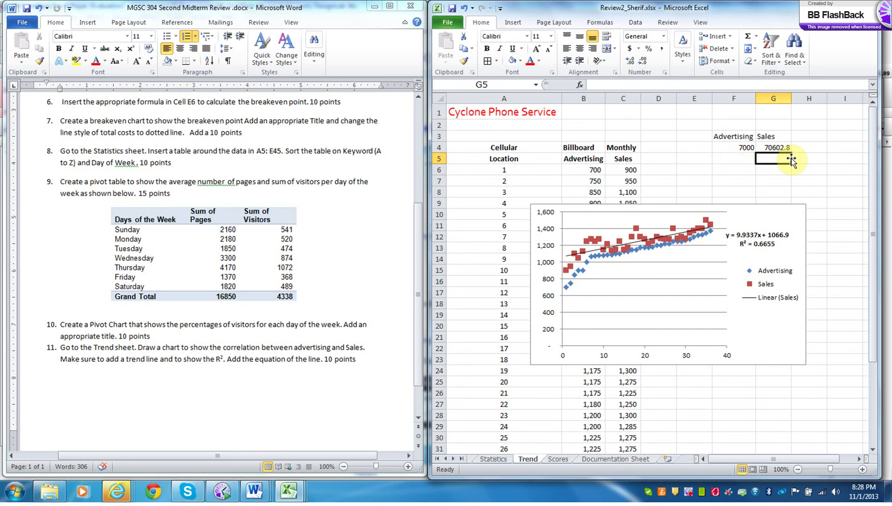
drag(740, 147, 785, 151)
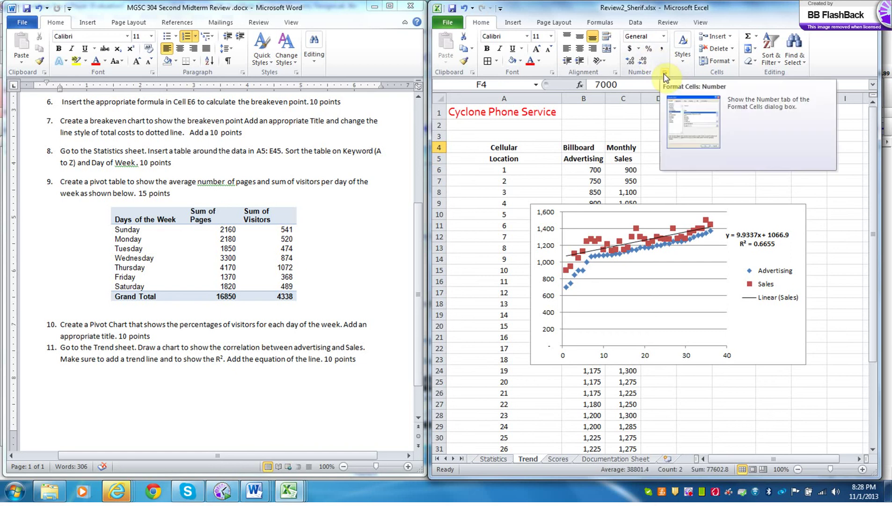
- Format F4:G4 as Currency with no decimals, showing $7,000 and $70,603
click(664, 37)
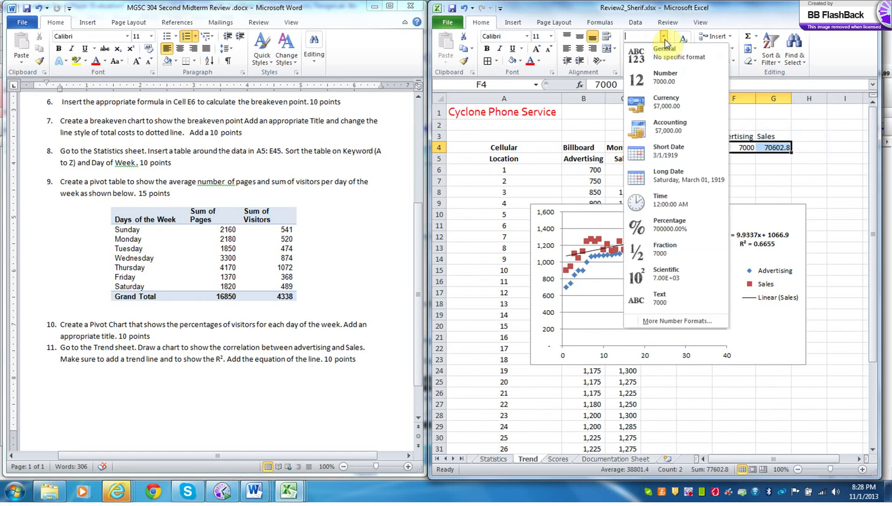
click(668, 102)
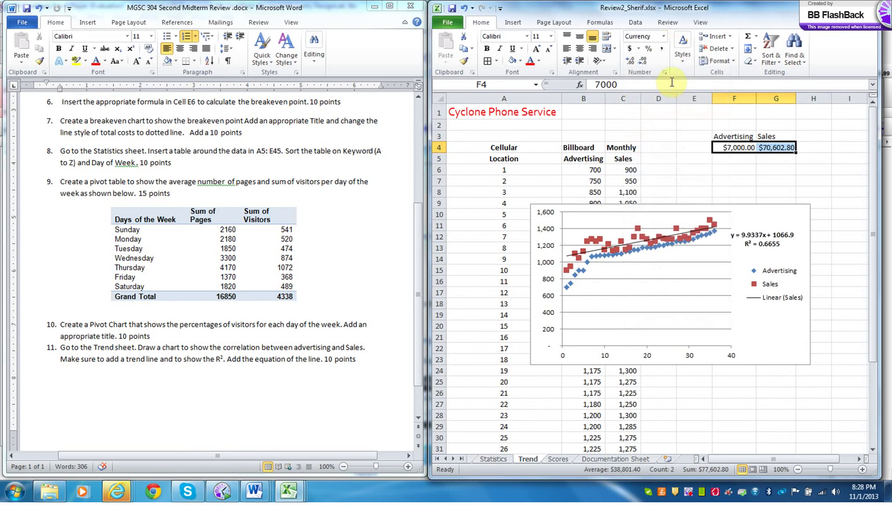
click(643, 64)
click(643, 64)
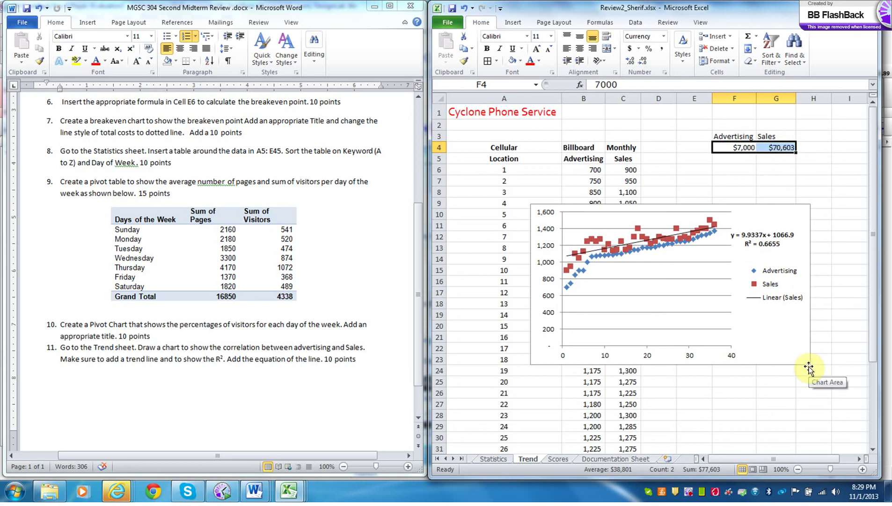
- Enter 700 and 800 in I4:I5 and fill the advertising series down to 3800
click(825, 461)
drag(825, 461, 852, 458)
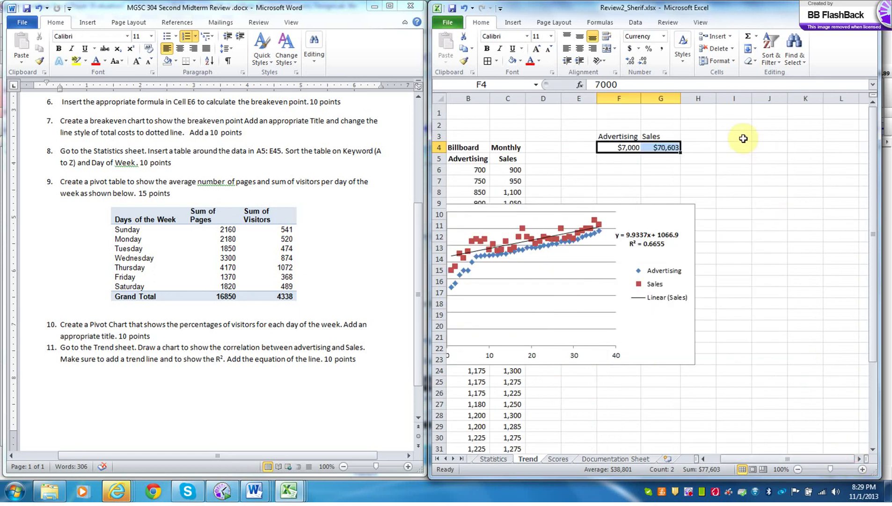
click(742, 146)
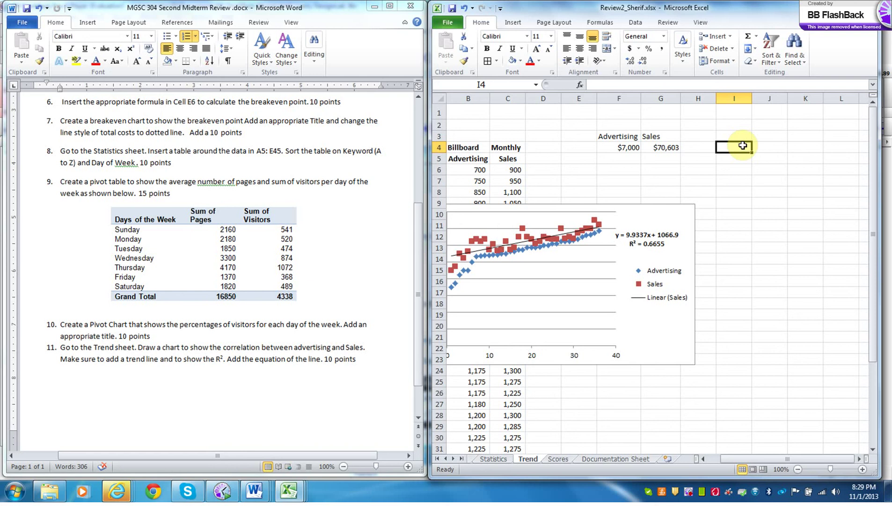
text(700)
key(Return)
text(800)
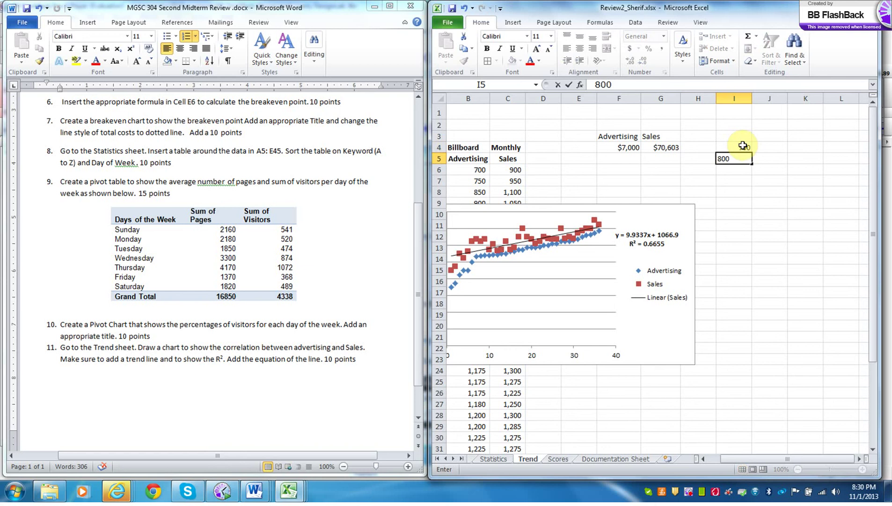
key(Return)
drag(743, 146, 748, 449)
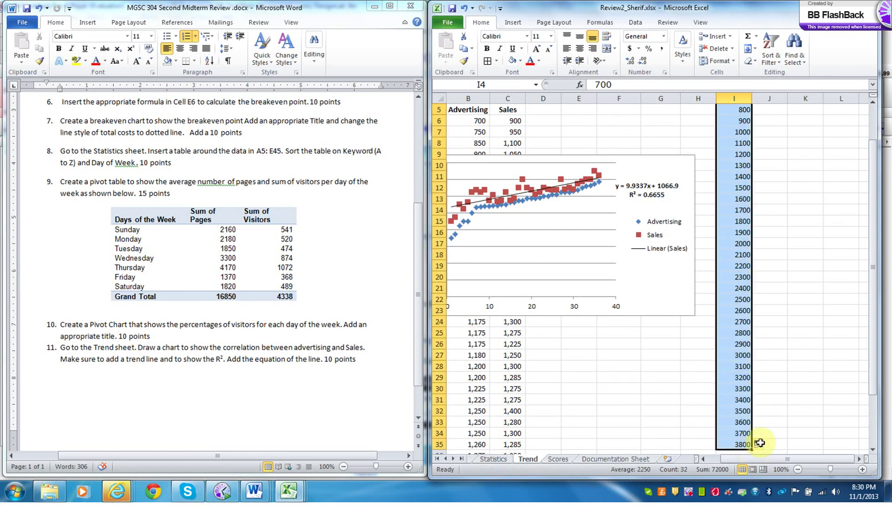
drag(871, 372, 871, 320)
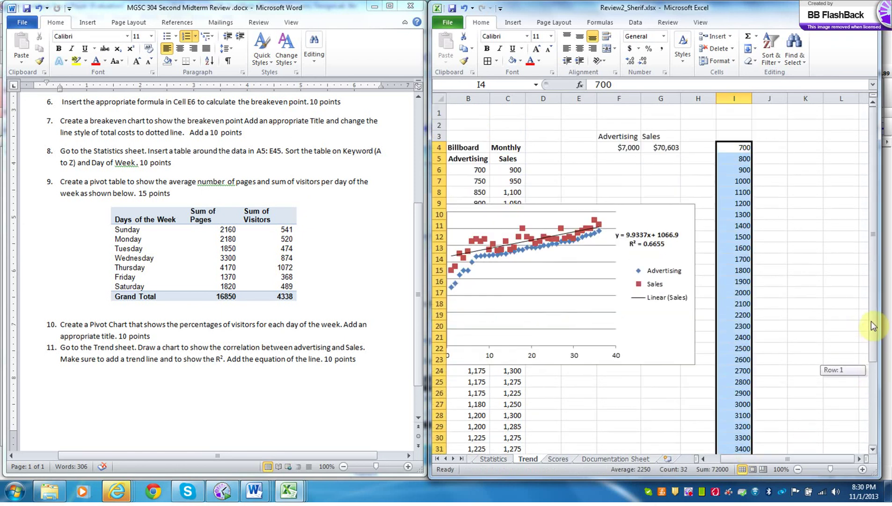
- Enter =9.9337*I4+1066.9 in J4 and fill it down to J35 for predicted sales
click(776, 149)
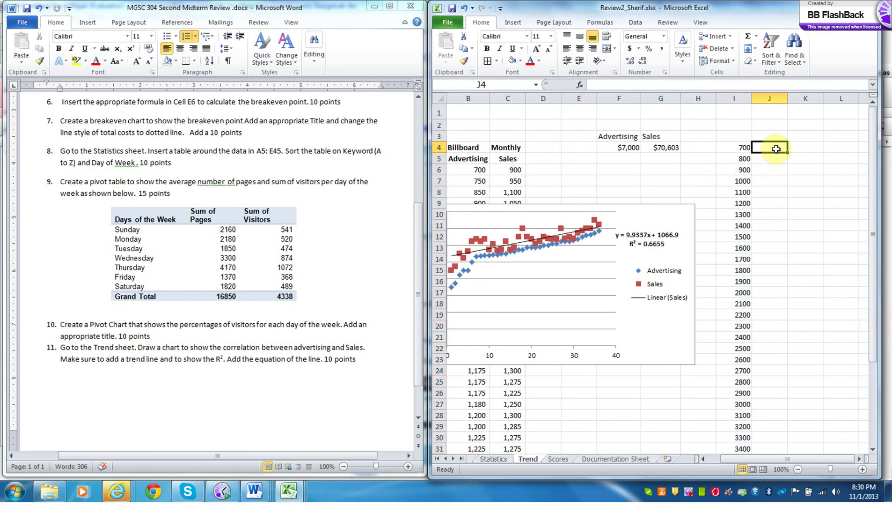
text(=)
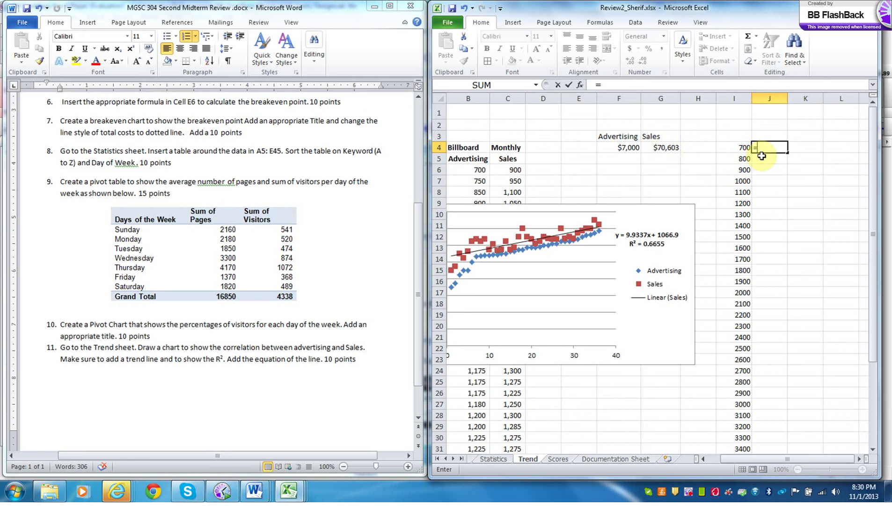
text(9.9337*)
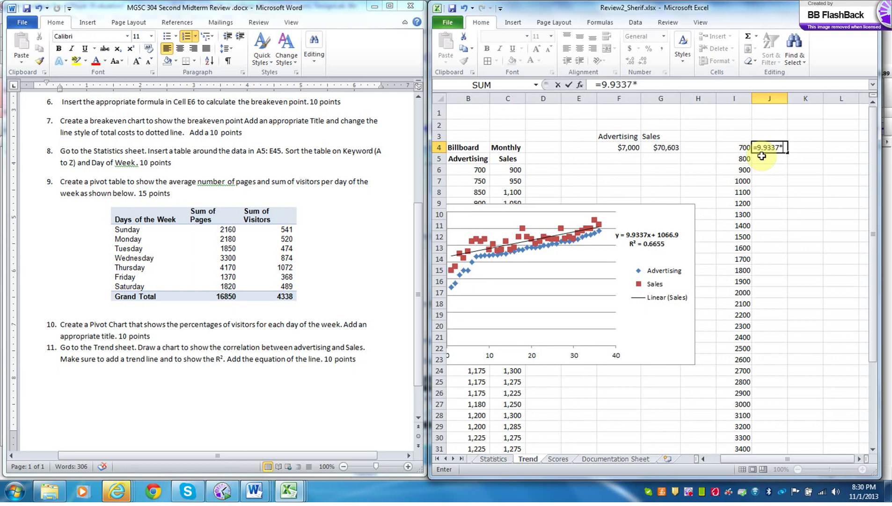
click(744, 148)
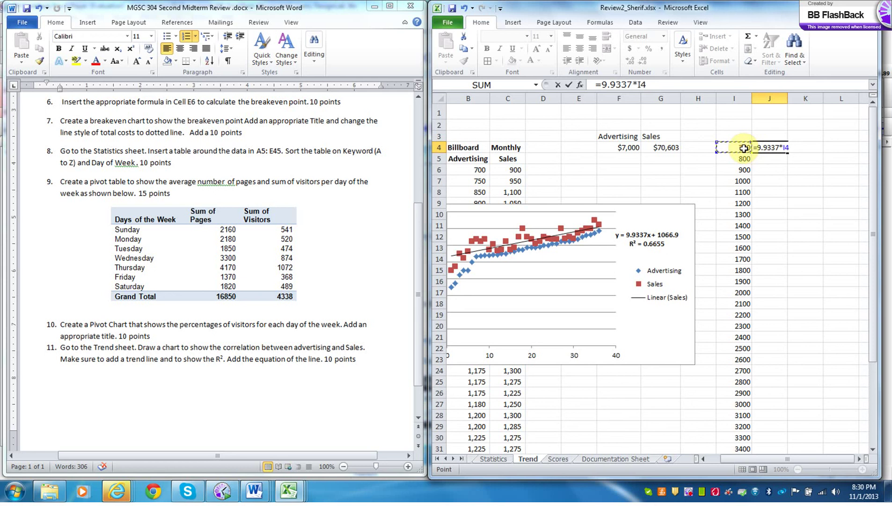
text(+1066.9)
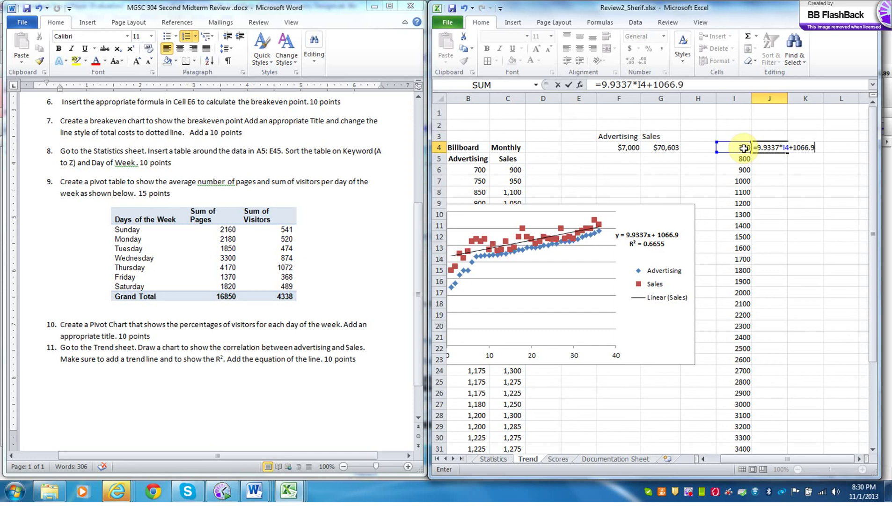
key(Return)
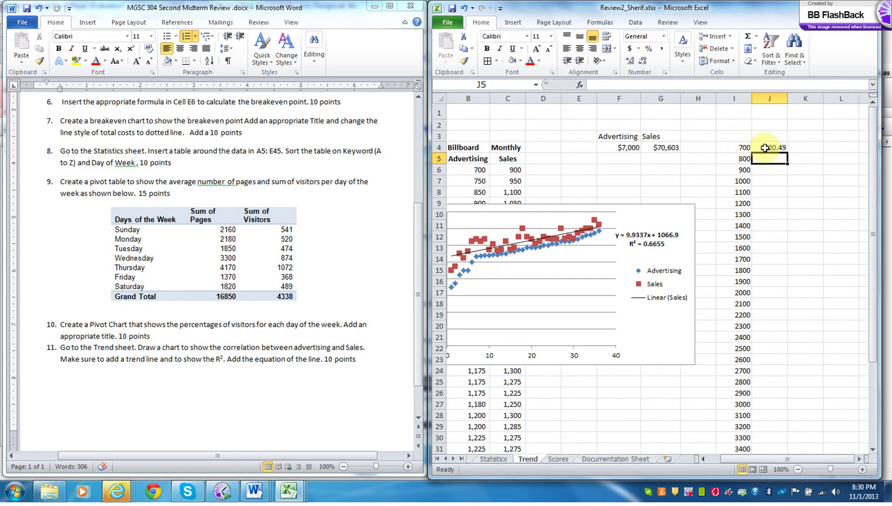
click(772, 148)
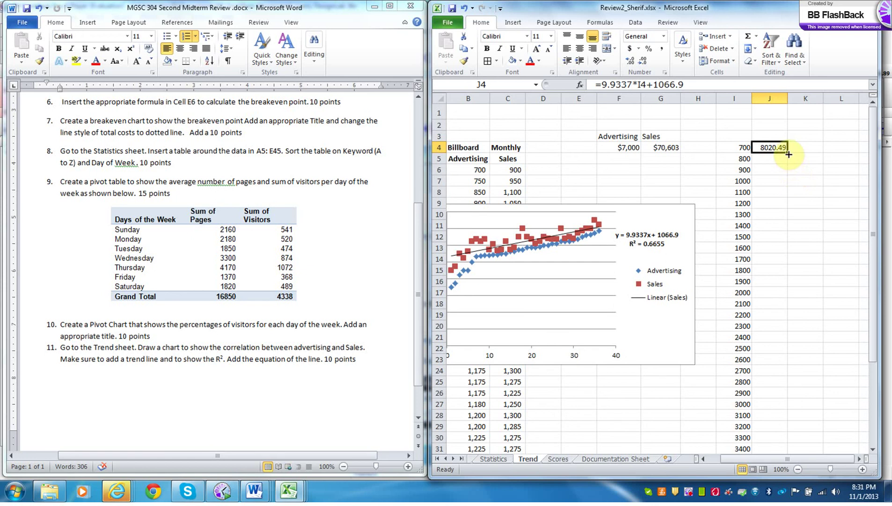
drag(788, 153, 777, 413)
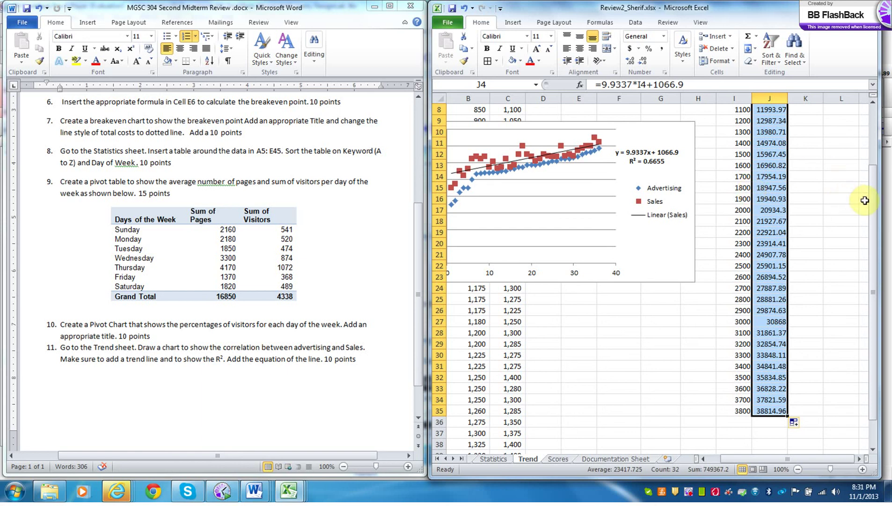
drag(872, 211, 876, 135)
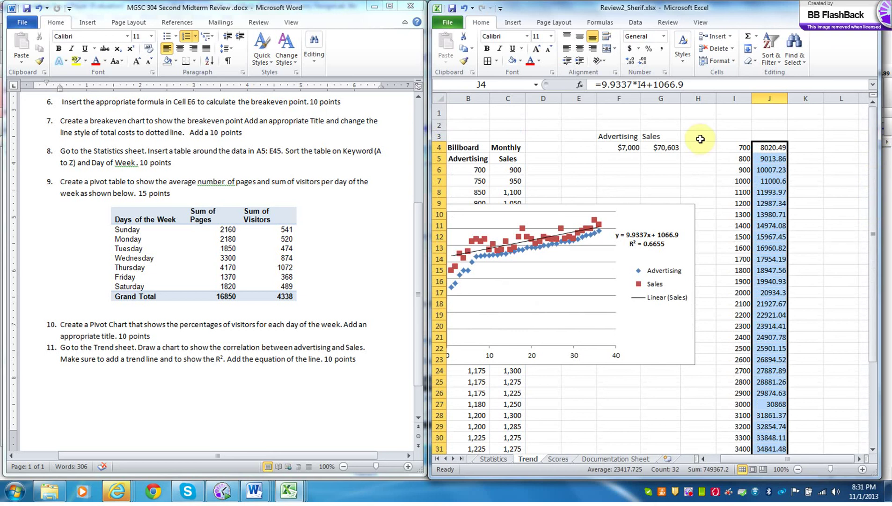
- Format the J4:J35 predictions as Currency with zero decimals, e.g. $8,020
click(664, 37)
click(668, 105)
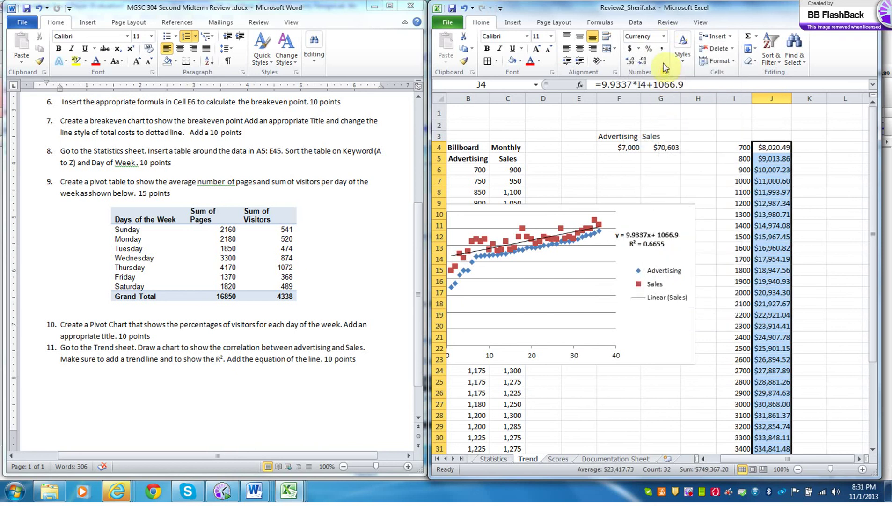
click(643, 62)
click(643, 62)
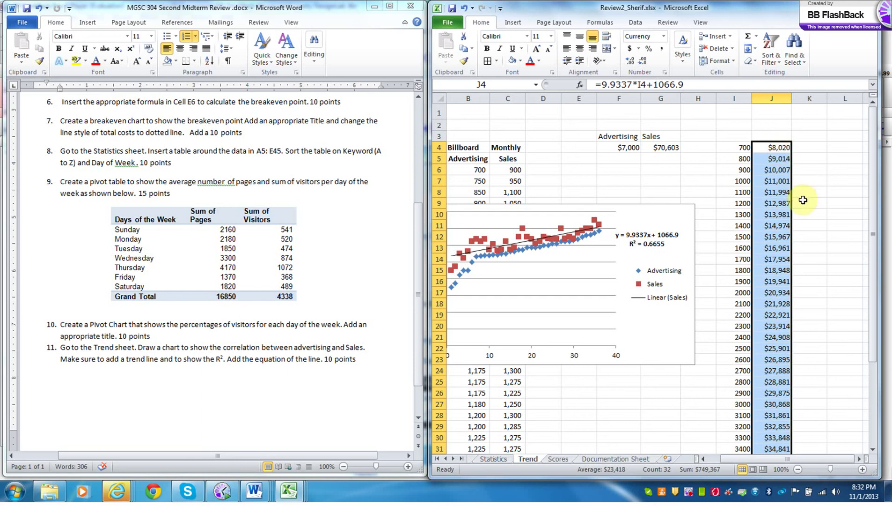
click(656, 365)
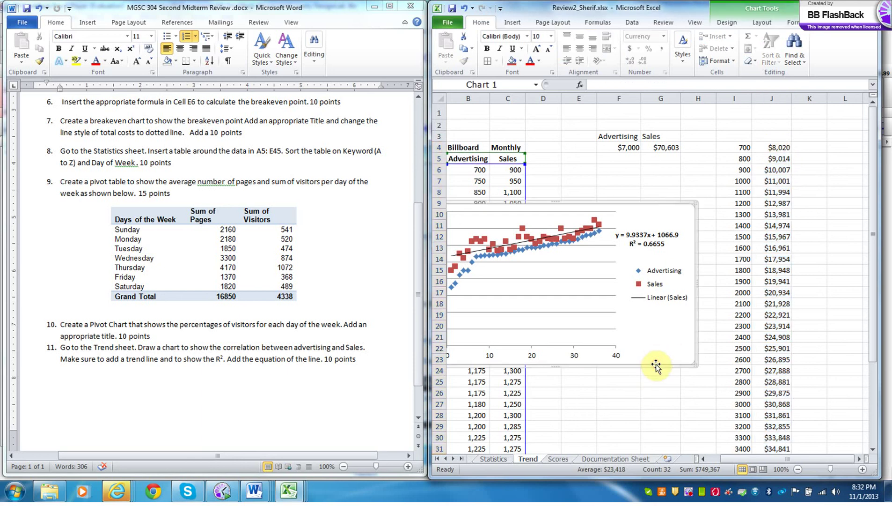
- Use Move Chart to place the scatter chart on a new sheet called 'Trend Chart'
right_click(656, 367)
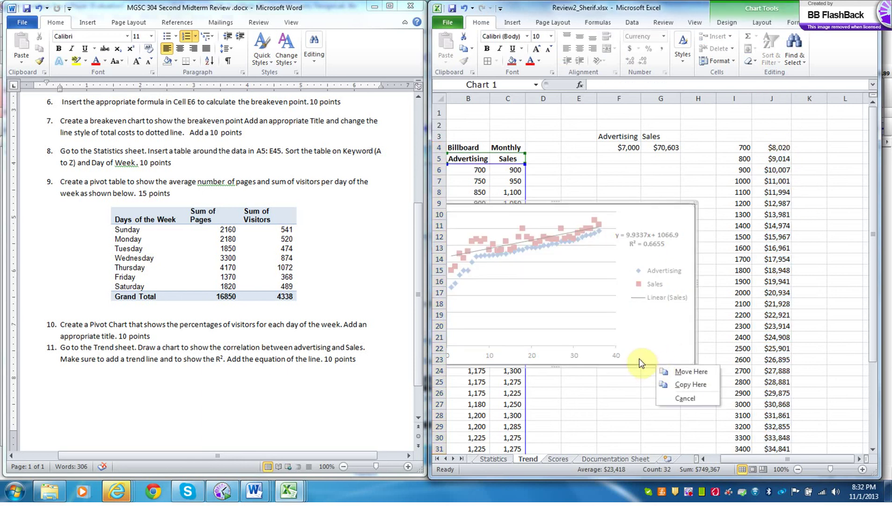
click(642, 368)
right_click(641, 365)
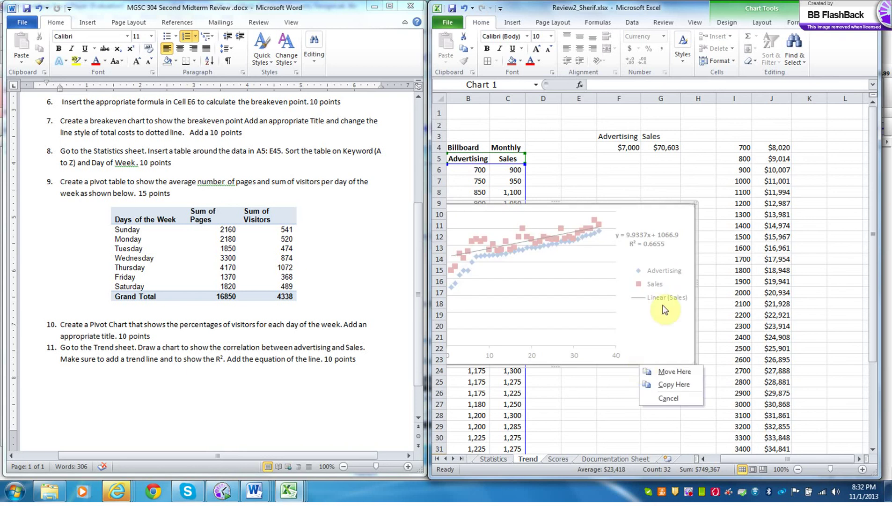
click(655, 205)
right_click(655, 205)
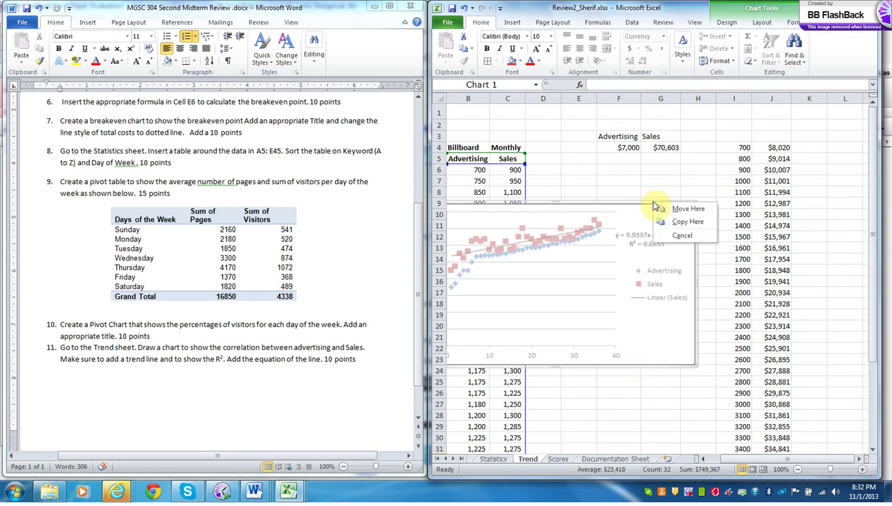
right_click(652, 205)
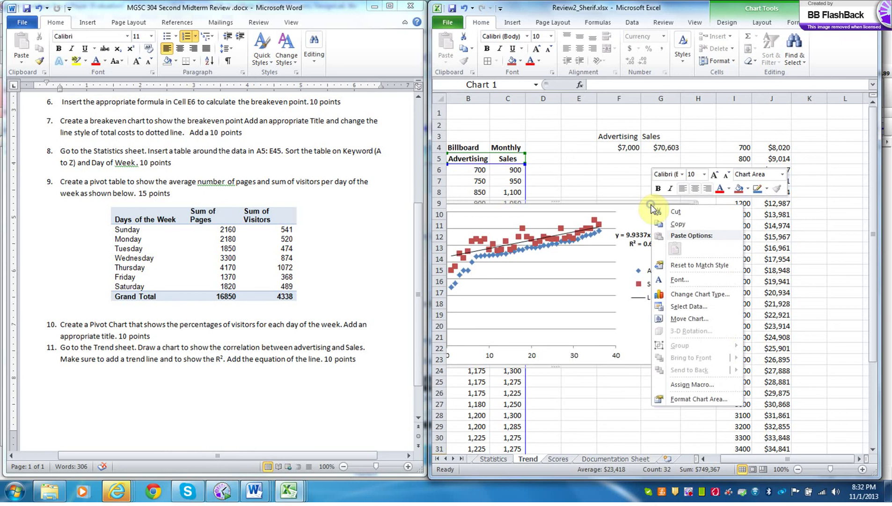
click(701, 318)
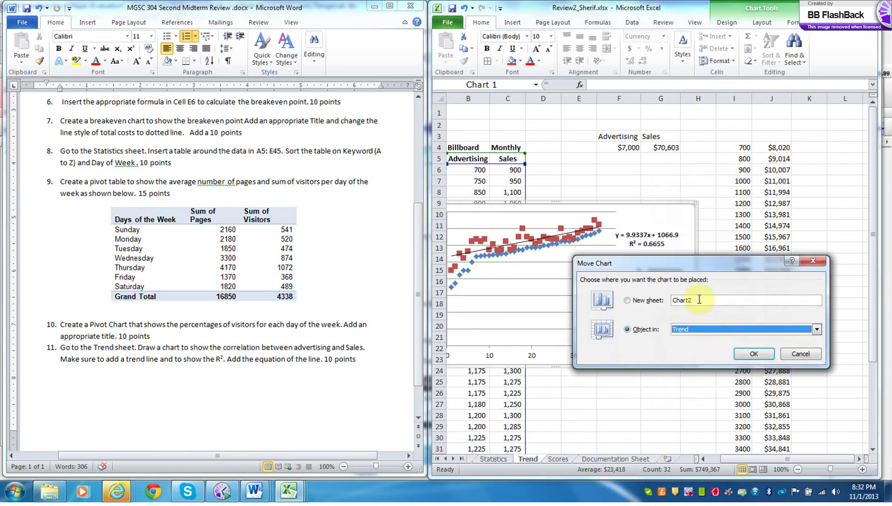
click(698, 298)
drag(699, 298, 647, 296)
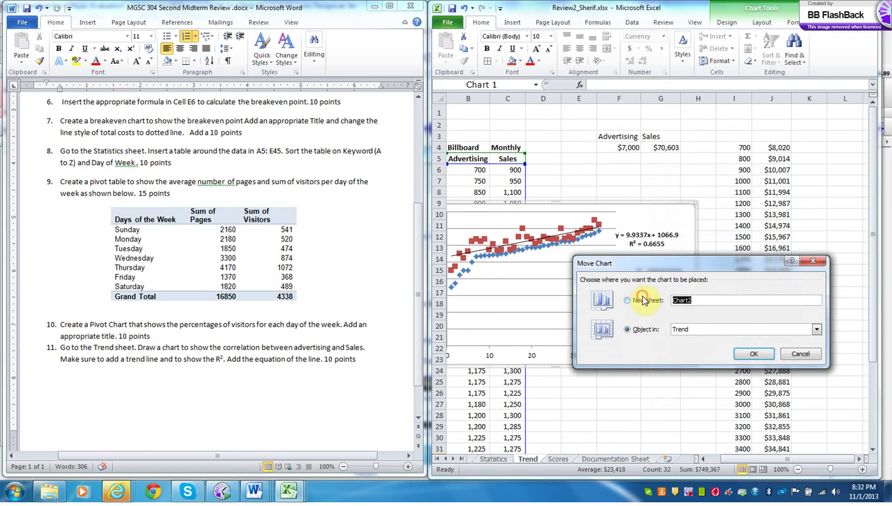
text(Trend Chart)
click(745, 354)
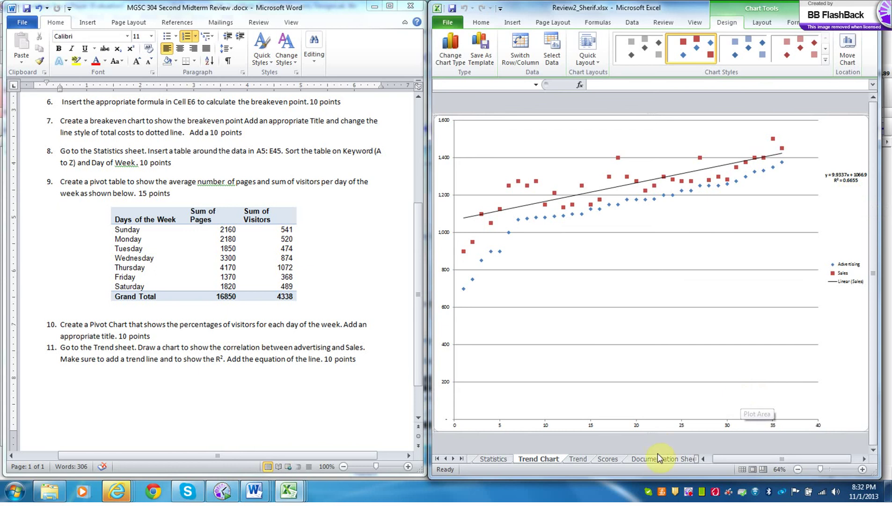
click(579, 461)
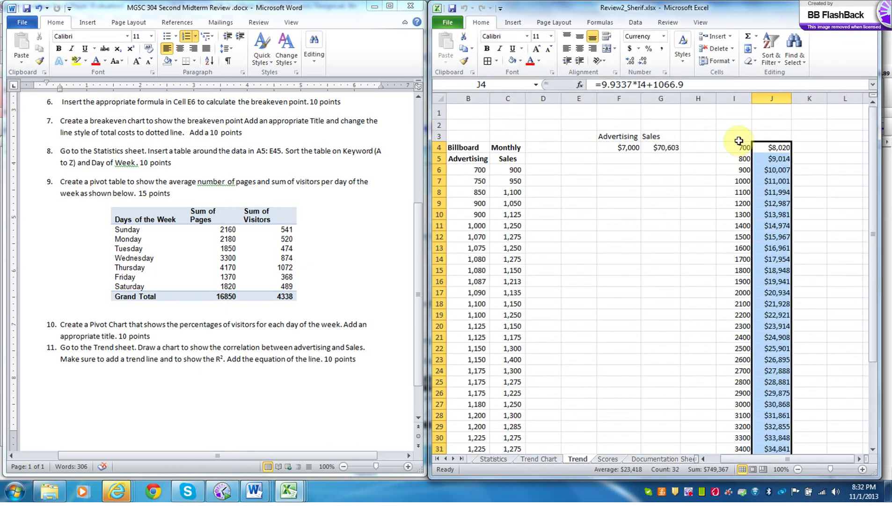
- Drag I5:J36 down one row to I6:J37 so 700 and $8,020 start on row 6
drag(739, 143, 778, 438)
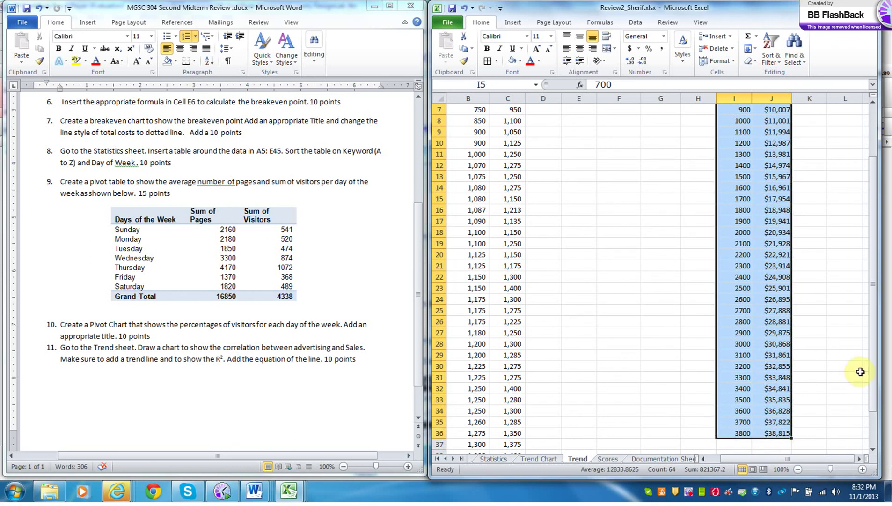
drag(872, 370, 872, 393)
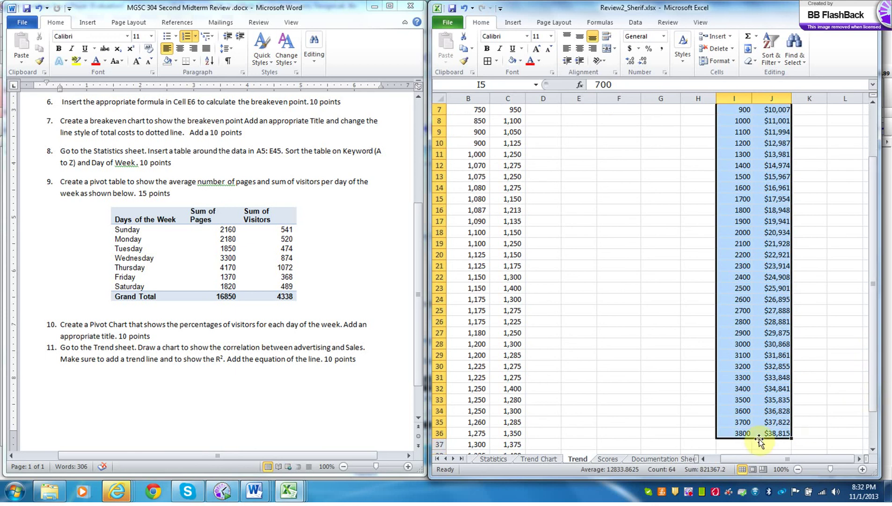
drag(759, 439, 761, 446)
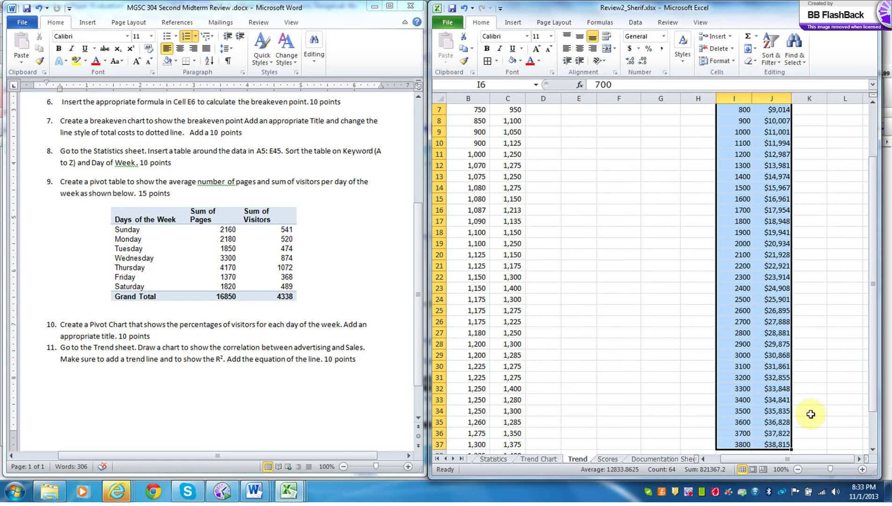
drag(872, 397, 872, 368)
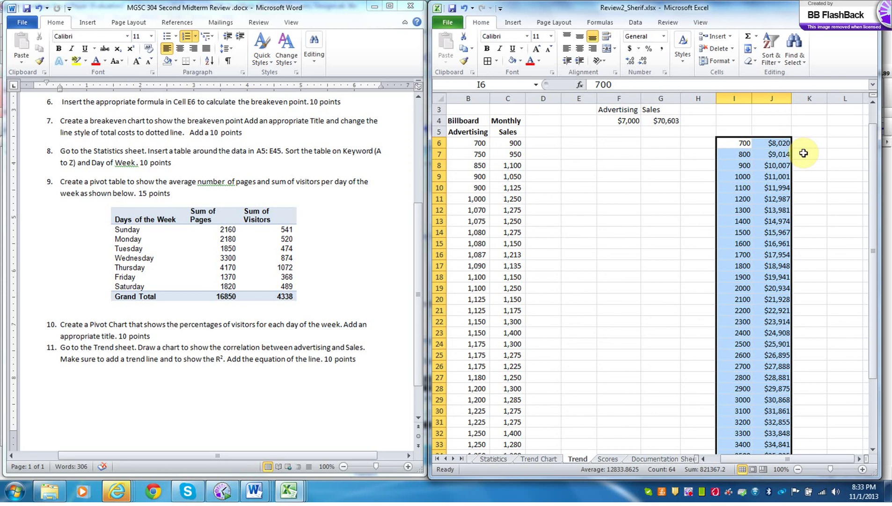
click(811, 143)
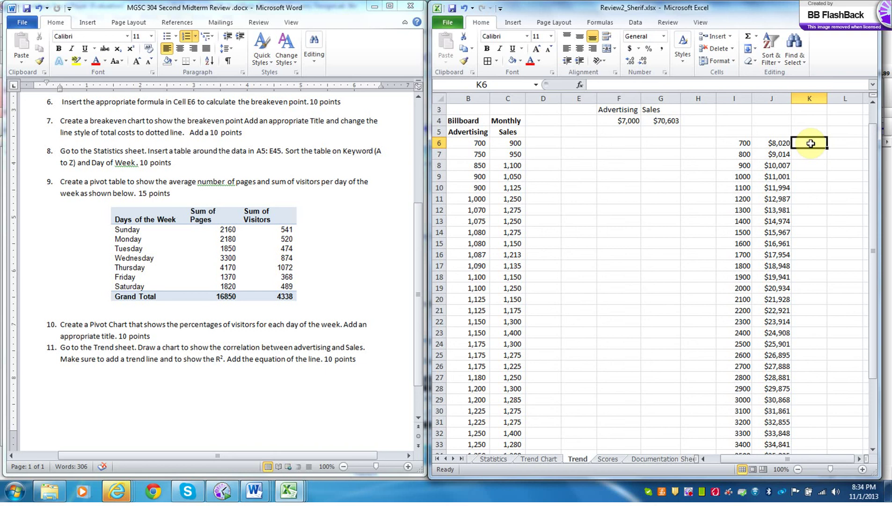
text(=)
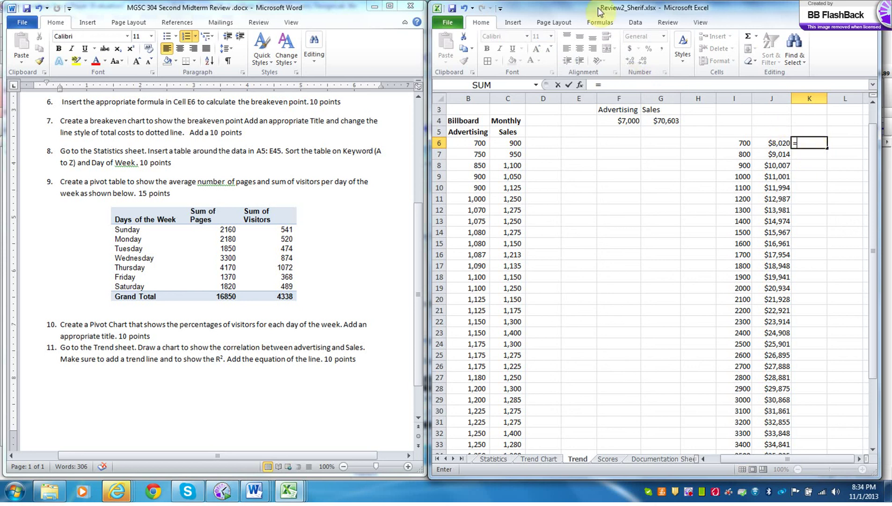
- Enter =FORECAST(I6,C6:C41,B6:B41) in K6, returning 933.7409
click(623, 85)
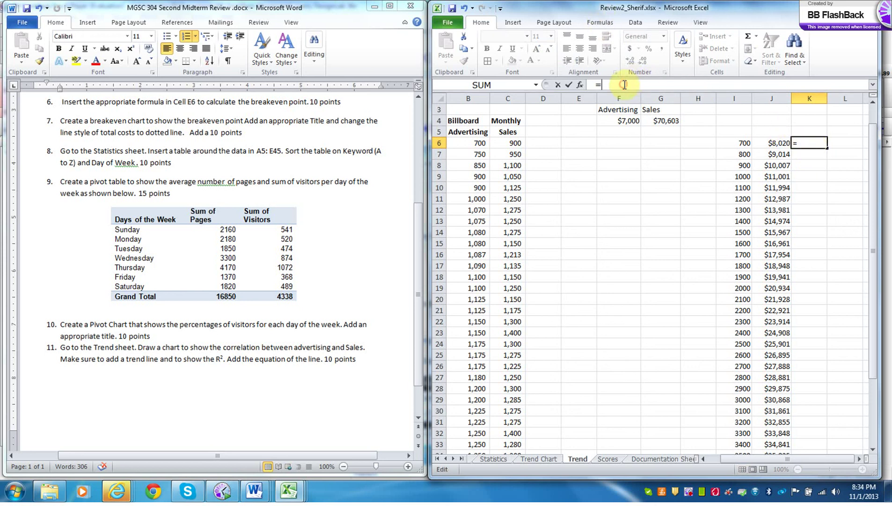
text(for)
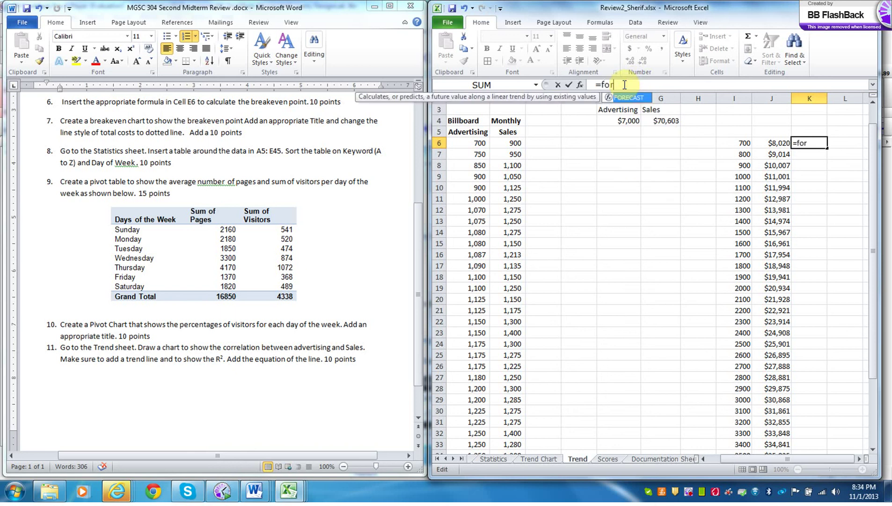
text(ecast()
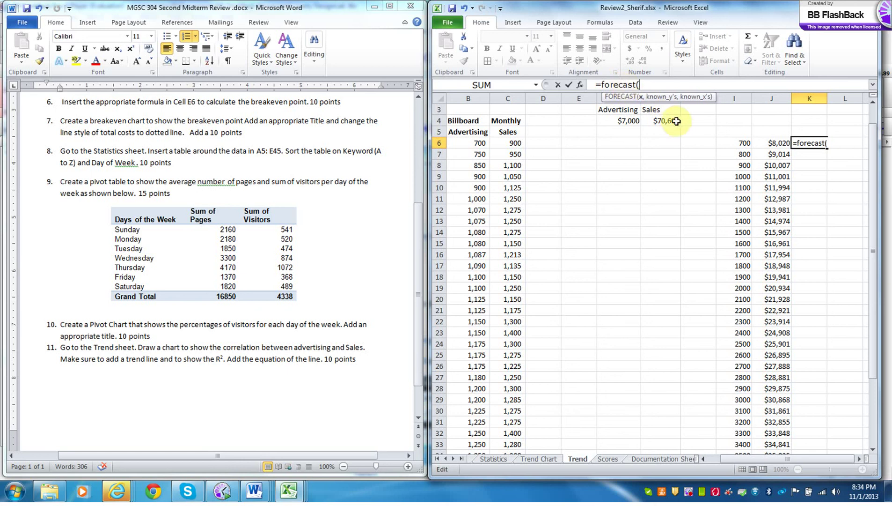
click(743, 143)
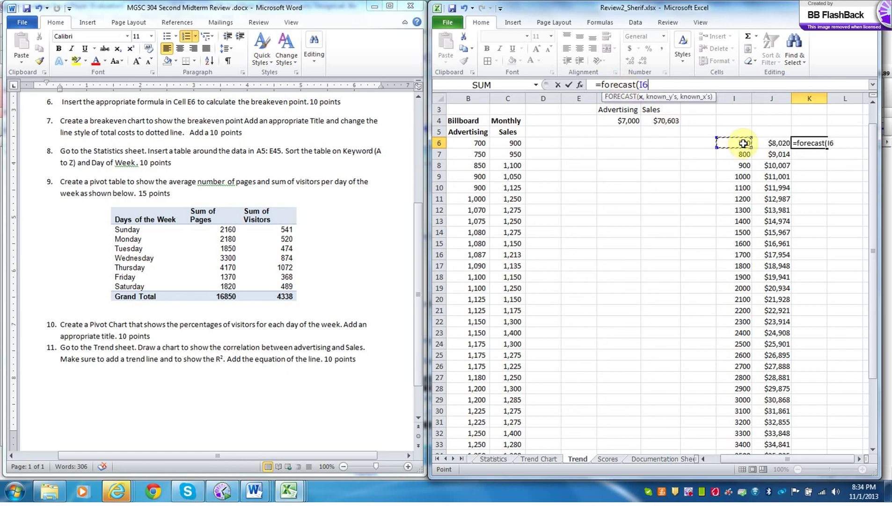
text(,)
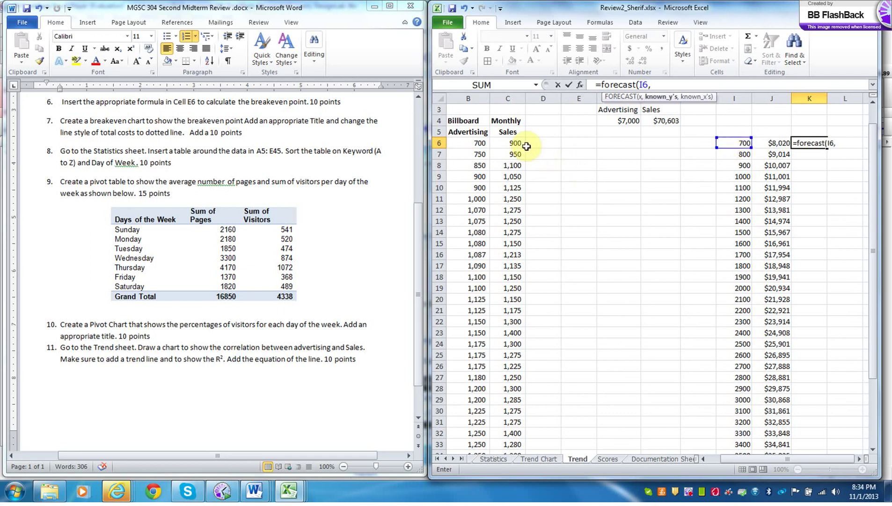
drag(516, 143, 512, 421)
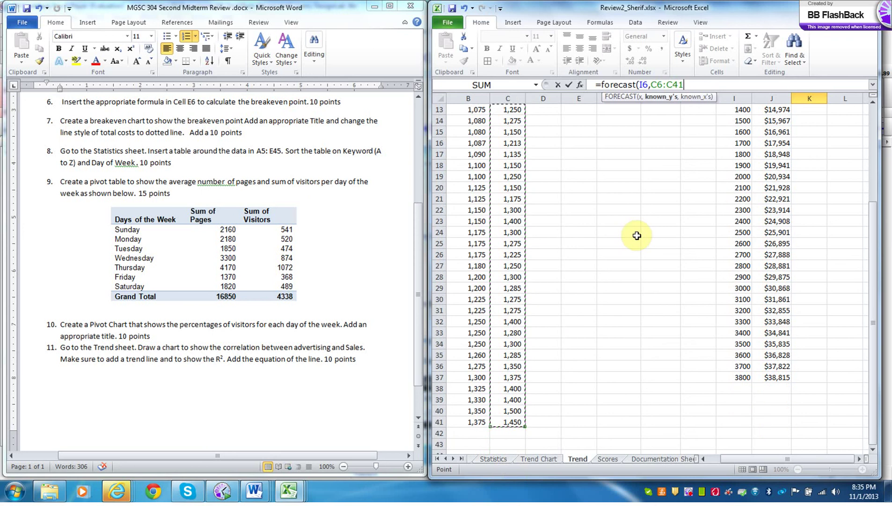
text(,)
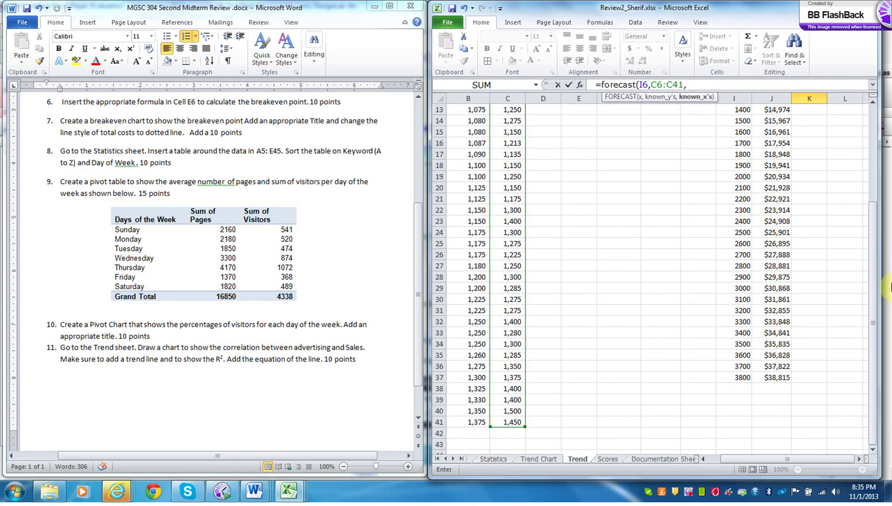
drag(874, 281, 868, 173)
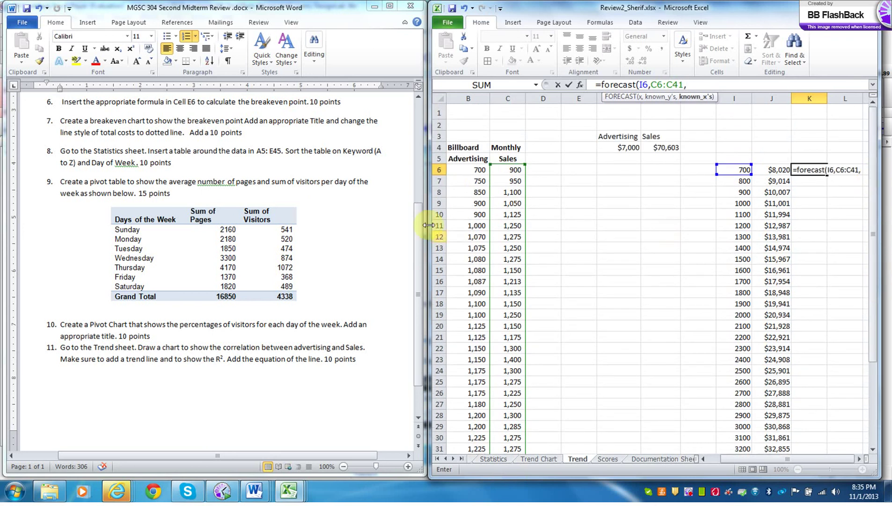
drag(477, 172, 478, 433)
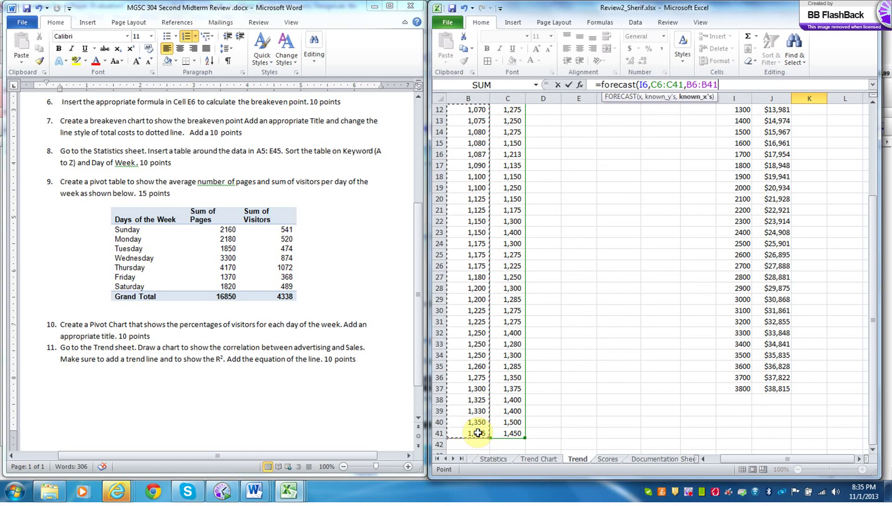
text())
key(Return)
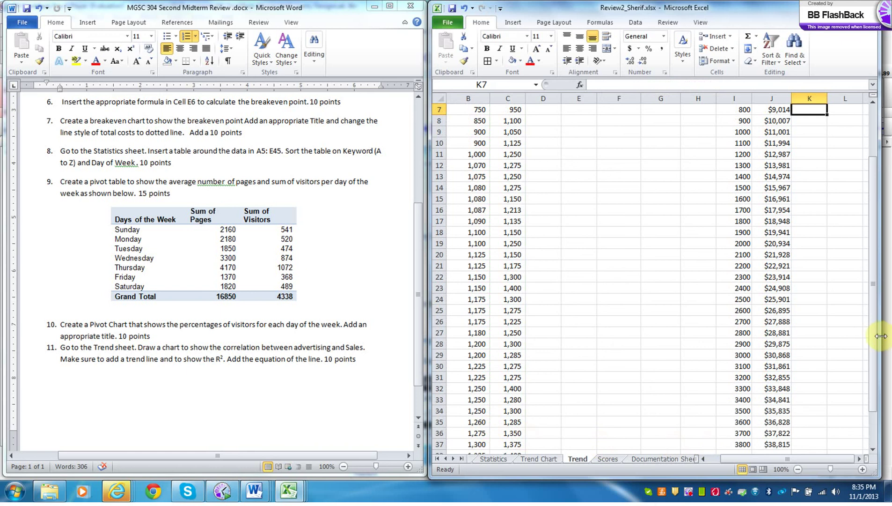
drag(872, 342, 829, 215)
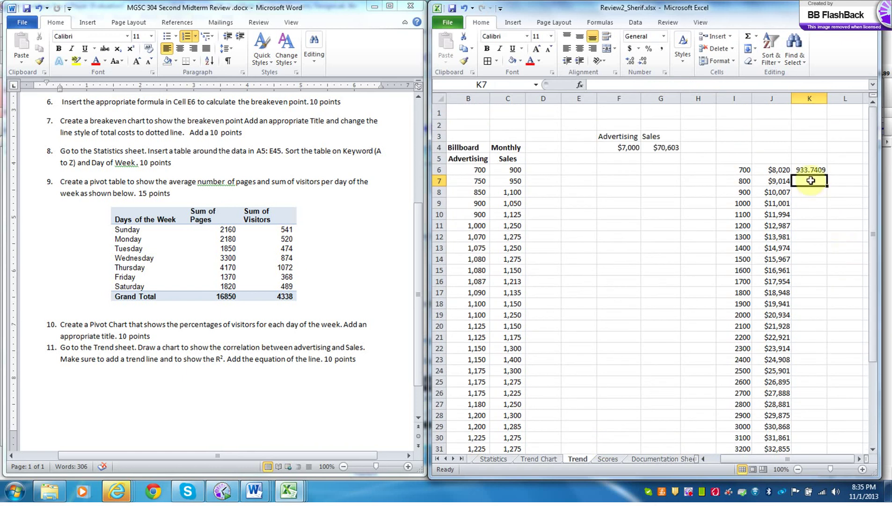
click(807, 170)
- Check the J6 prediction formula, then view the Trend Chart sheet showing y = 9.9337x + 1066.9
click(783, 171)
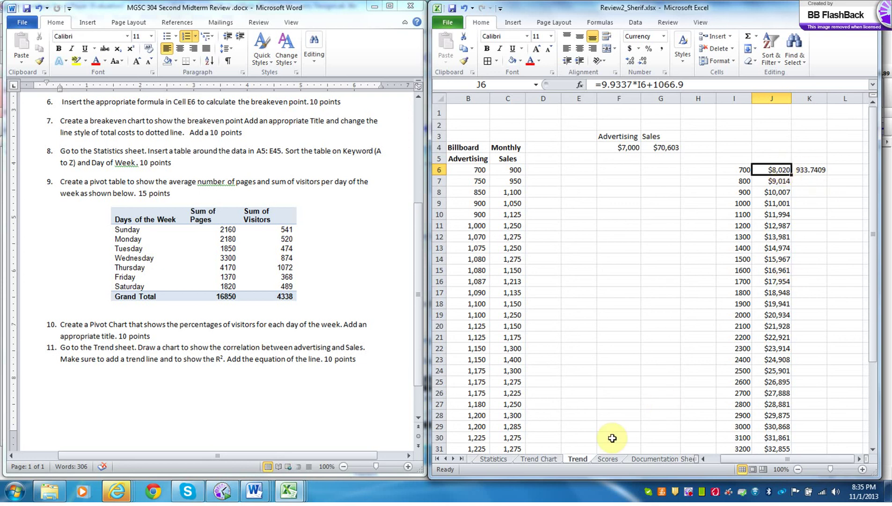
click(551, 459)
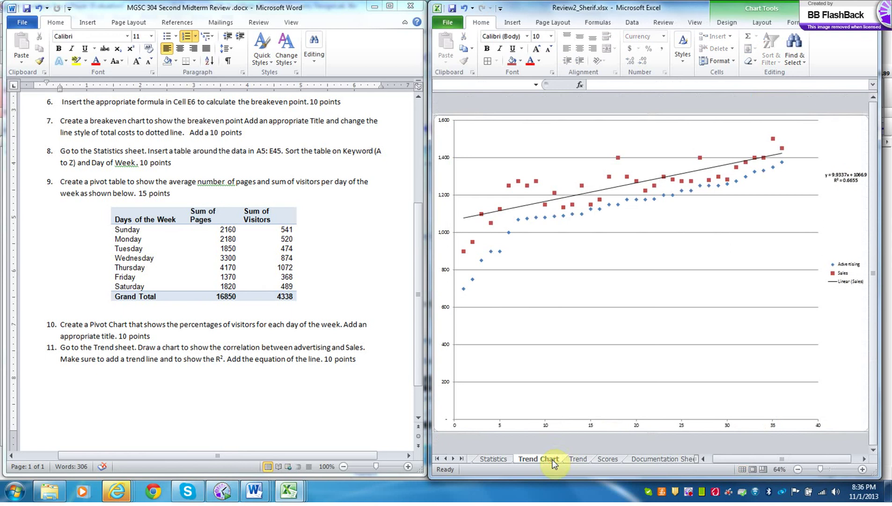
- Drag the trendline equation and R² label down below the trendline
click(828, 187)
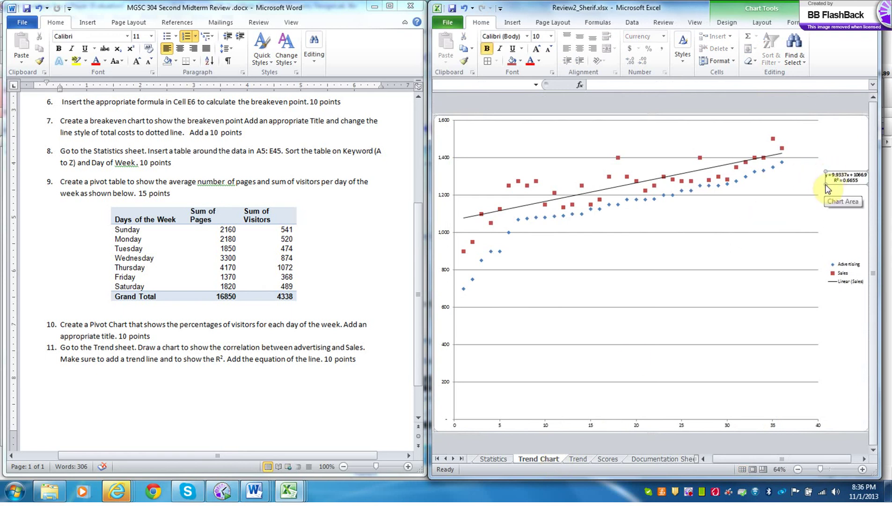
click(835, 183)
drag(834, 183, 765, 234)
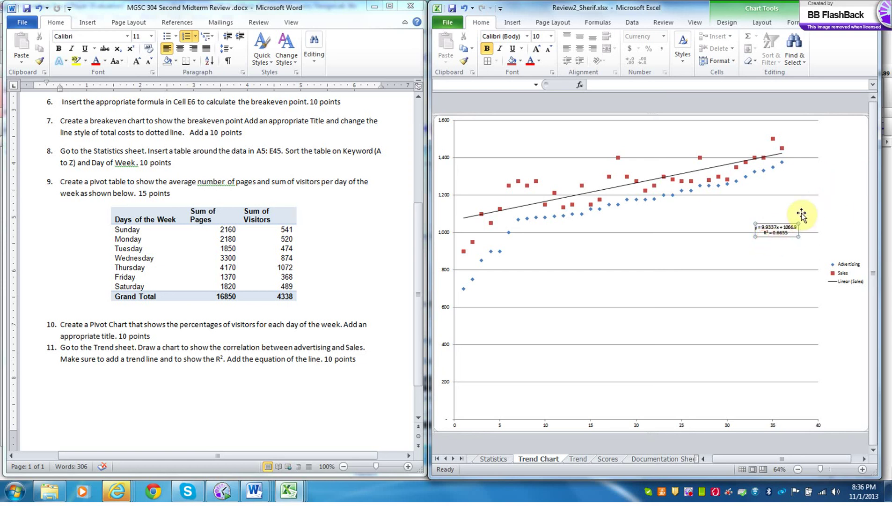
- Set the equation label's font size to 14
click(788, 233)
right_click(788, 232)
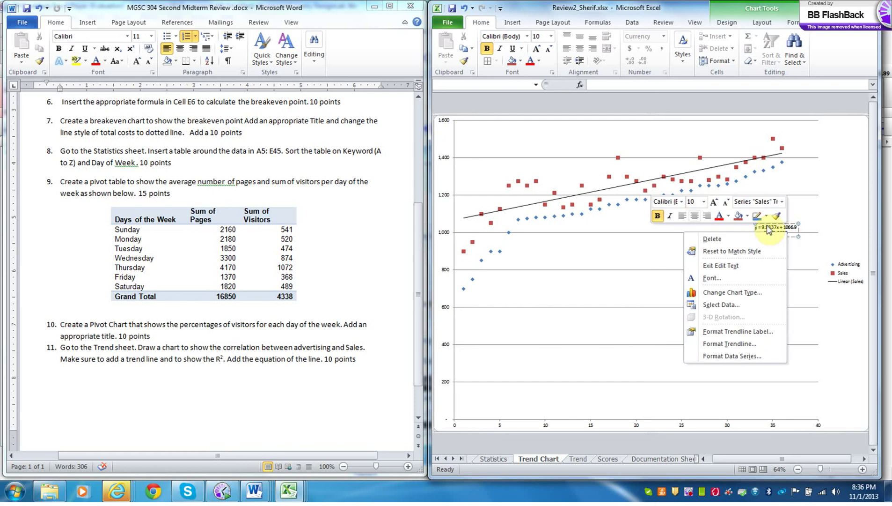
click(704, 201)
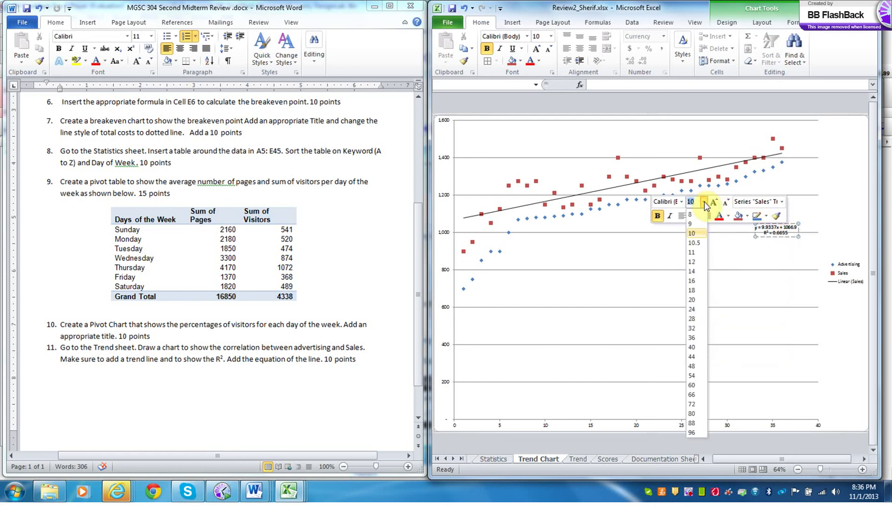
click(696, 272)
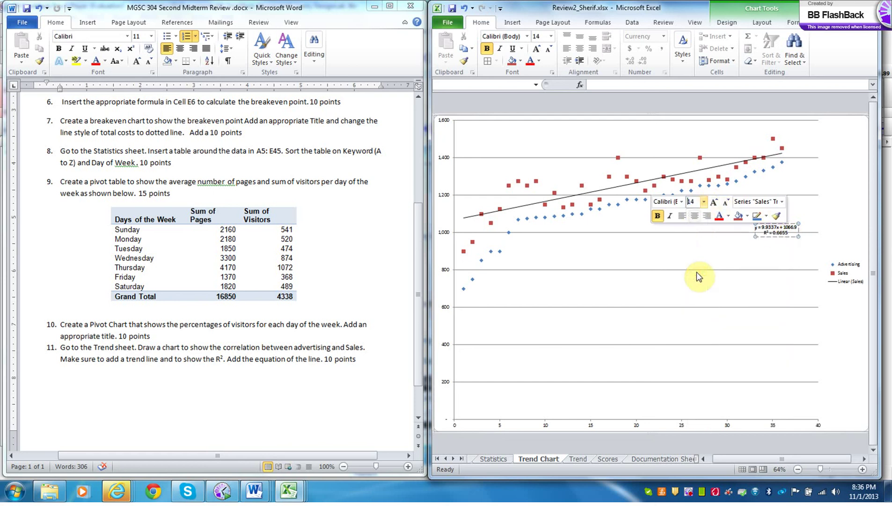
click(758, 240)
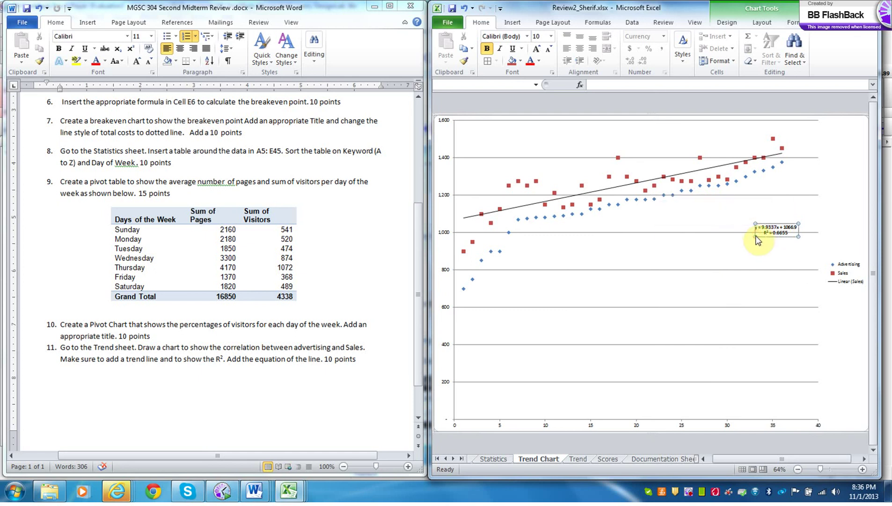
click(757, 238)
right_click(759, 239)
click(778, 206)
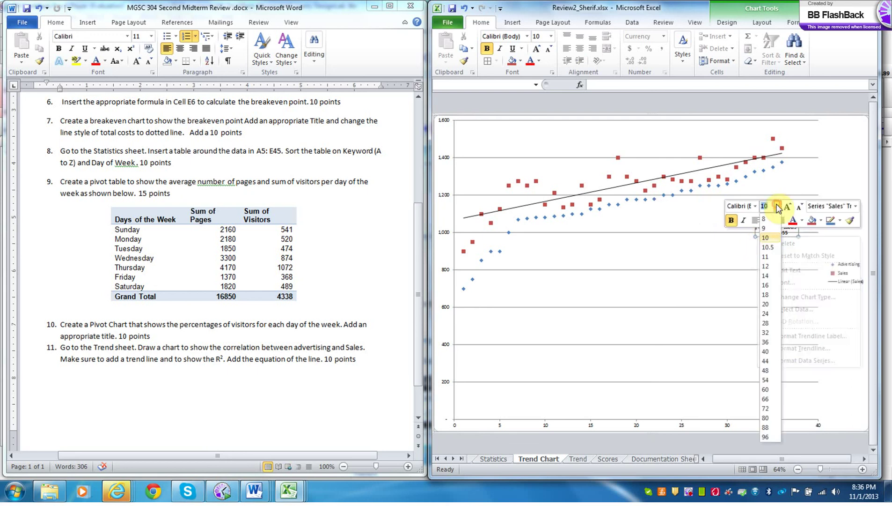
click(769, 275)
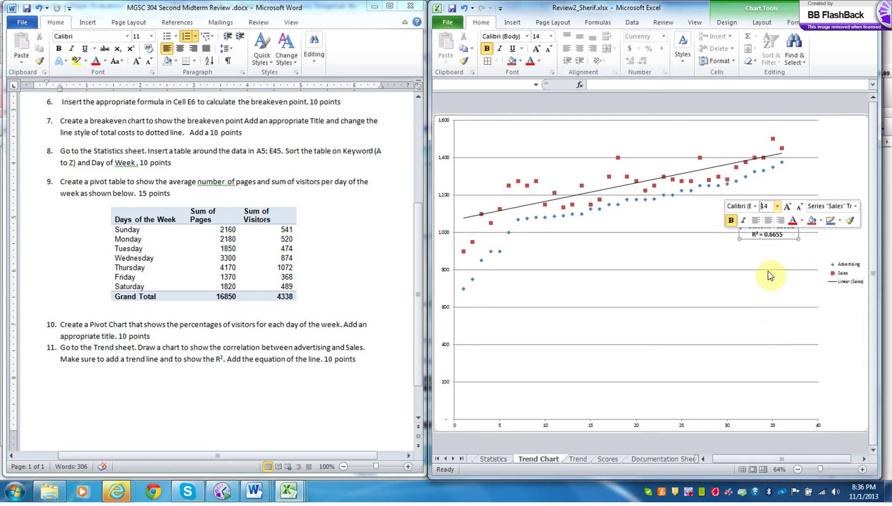
click(768, 267)
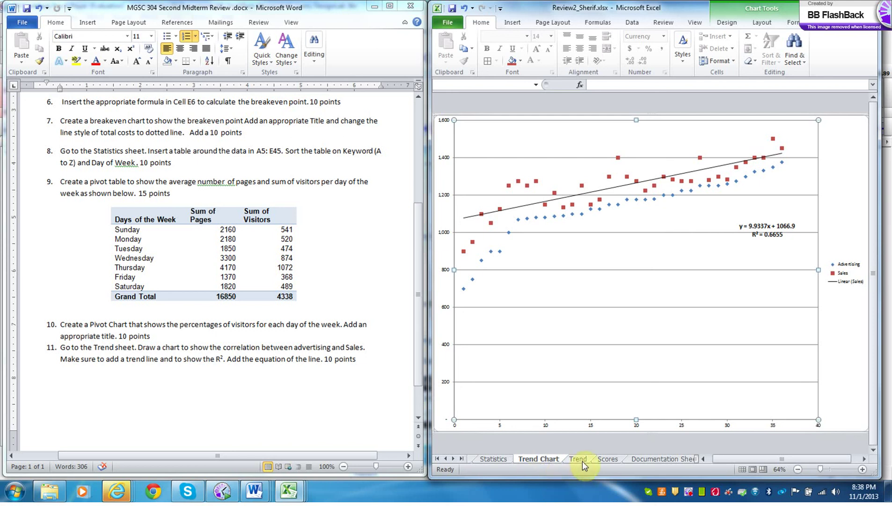
- Delete the trendline equation label on the chart, then undo to restore it
click(768, 226)
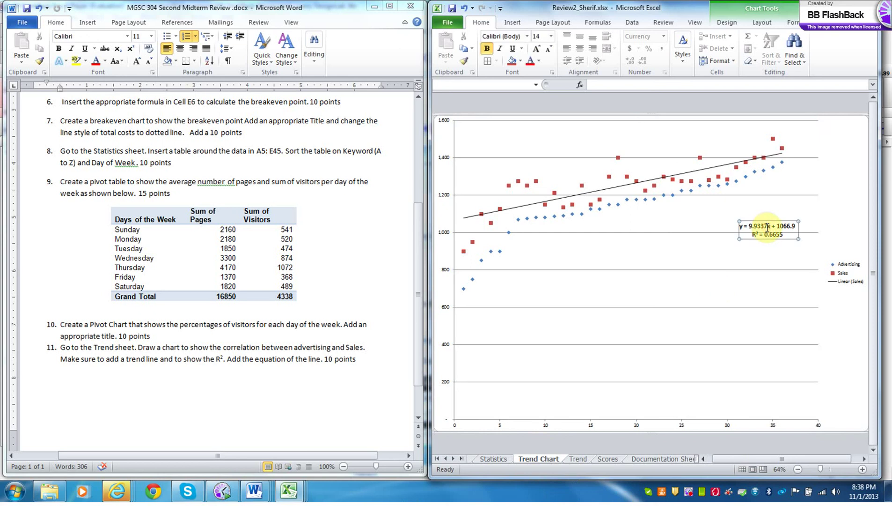
key(Delete)
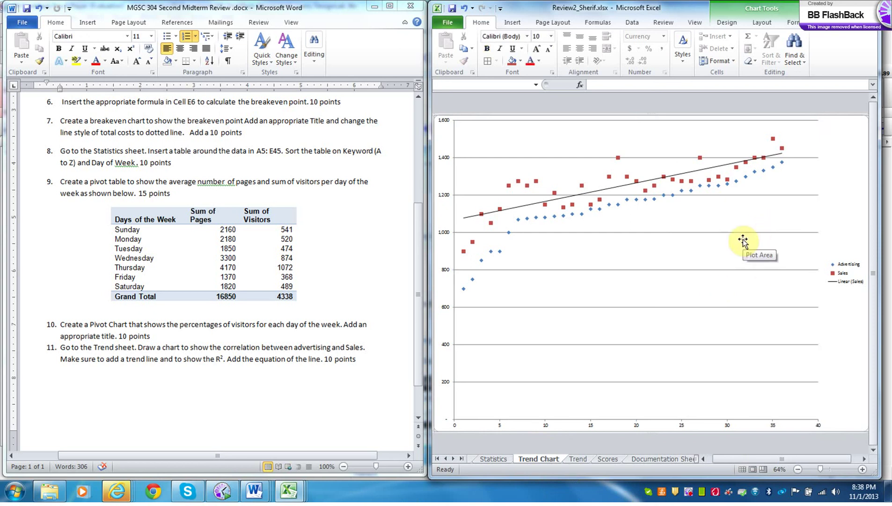
click(466, 7)
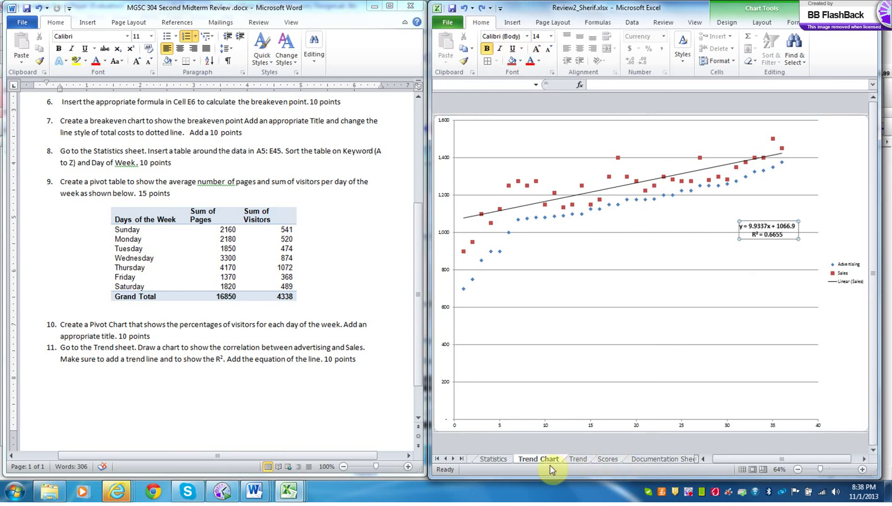
- Erase the hard-coded formula in J6 on the Trend sheet and move to I2
click(575, 458)
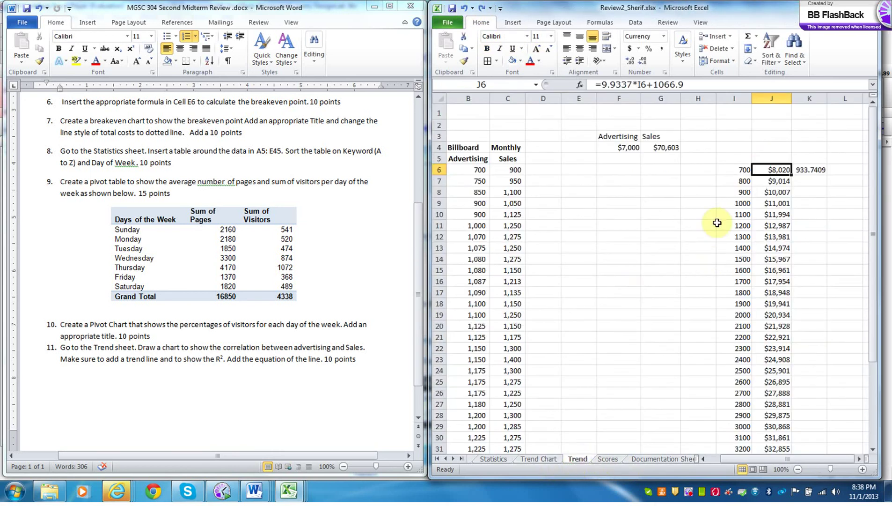
click(693, 86)
key(BackSpace)
key(BackSpace)
key(BackSpace)
key(BackSpace)
key(BackSpace)
key(BackSpace)
key(BackSpace)
key(BackSpace)
key(BackSpace)
key(BackSpace)
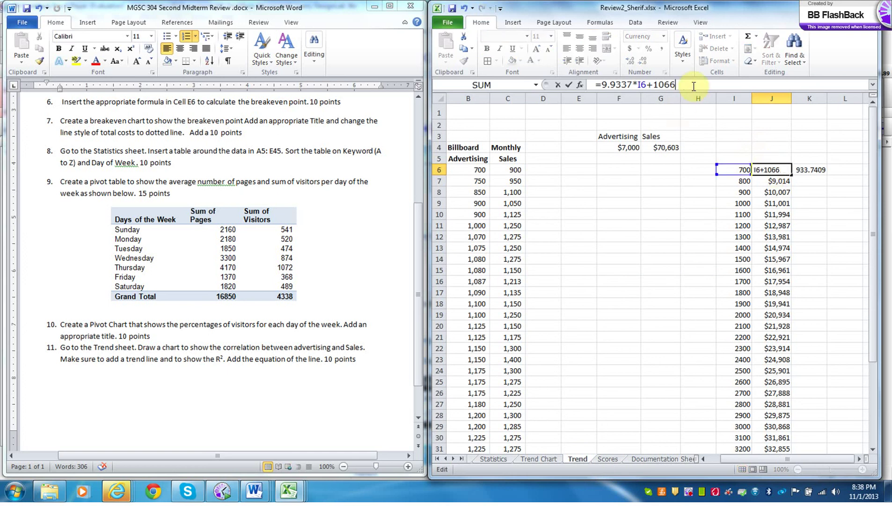
key(BackSpace)
key(BackSpace)
key(BackSpace)
key(BackSpace)
key(BackSpace)
key(BackSpace)
key(BackSpace)
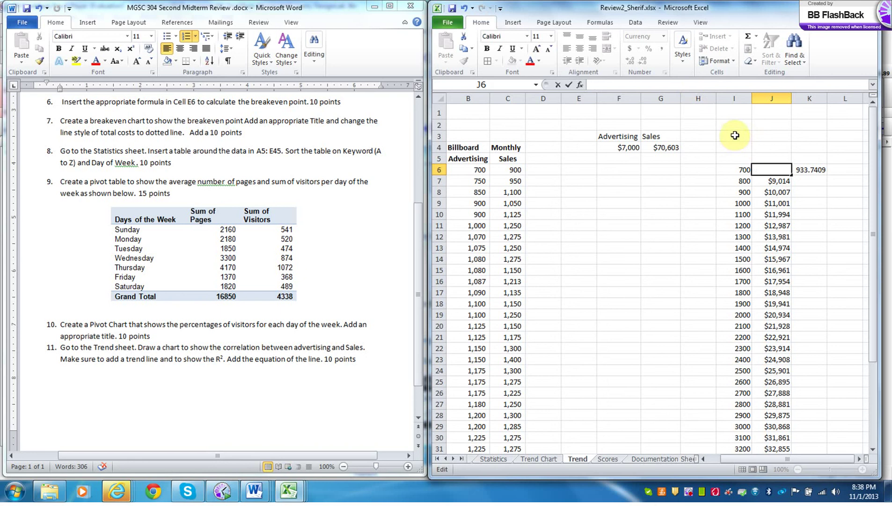
click(735, 124)
- Label I2 as 'm' and enter the slope 0.93 in J2, checked against the chart's equation
text(m)
click(771, 126)
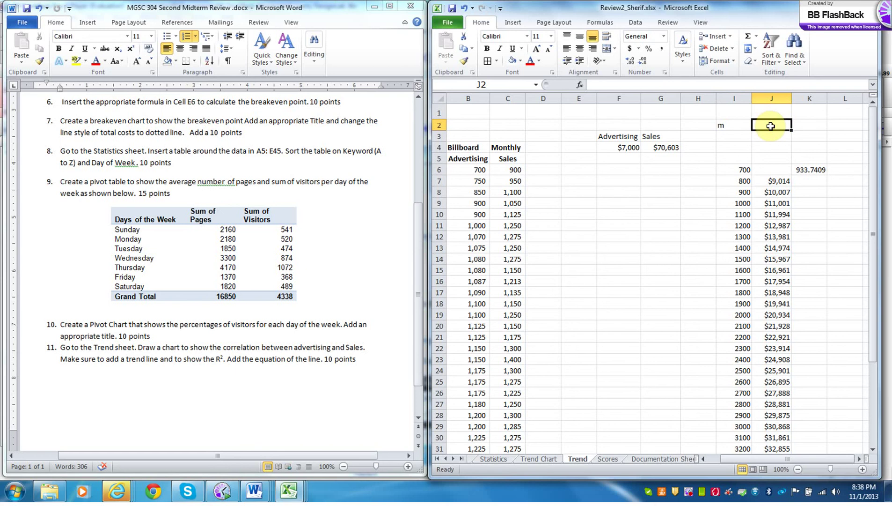
text(9.)
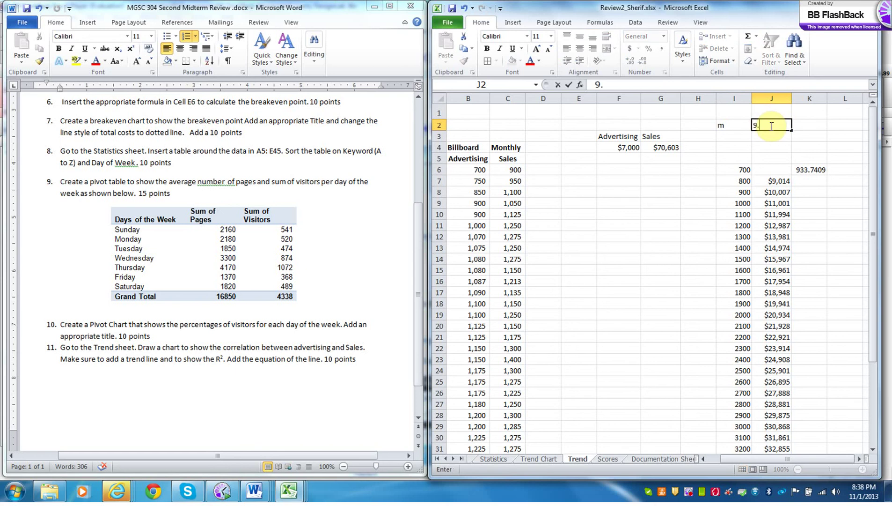
click(550, 457)
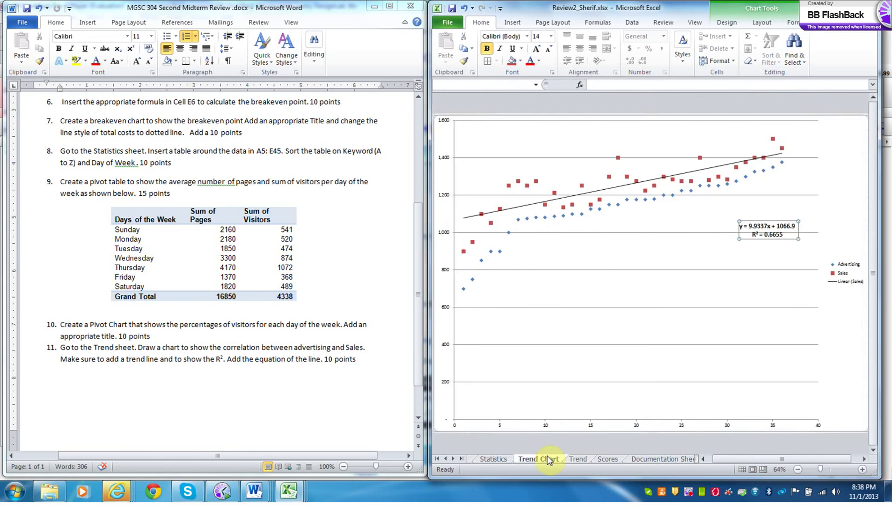
click(581, 460)
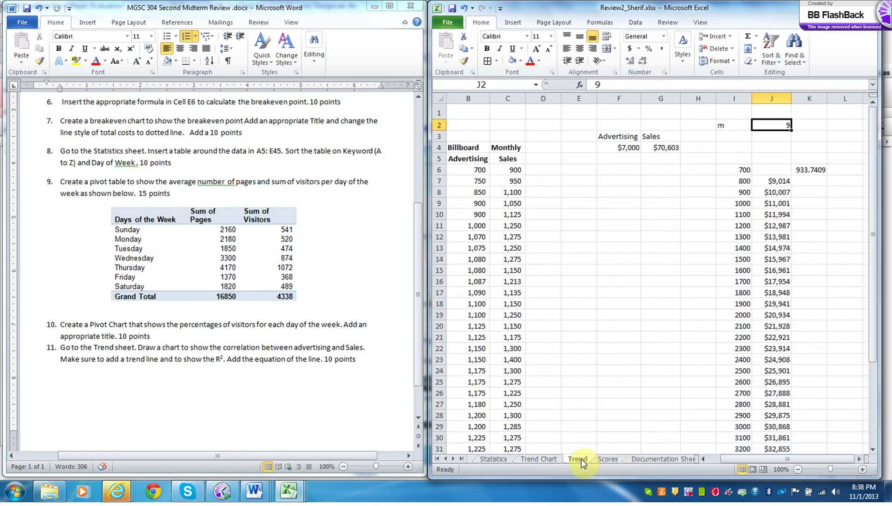
text(.93)
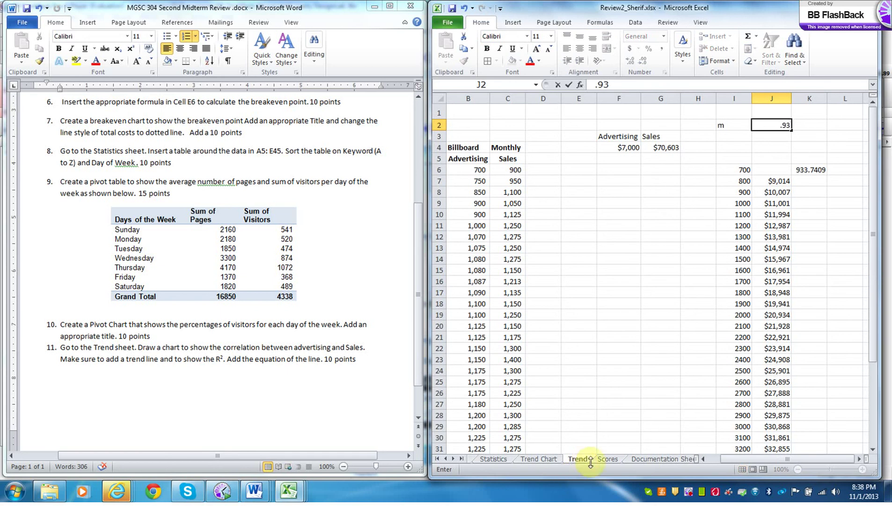
click(726, 138)
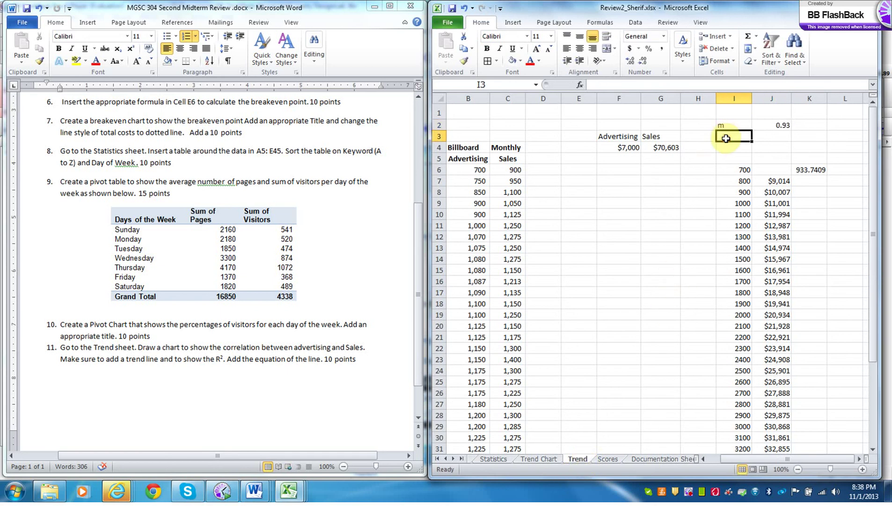
- Label I3 as 'b', enter intercept 1066 in J3, and start J6's formula with =J2
text(b)
click(775, 136)
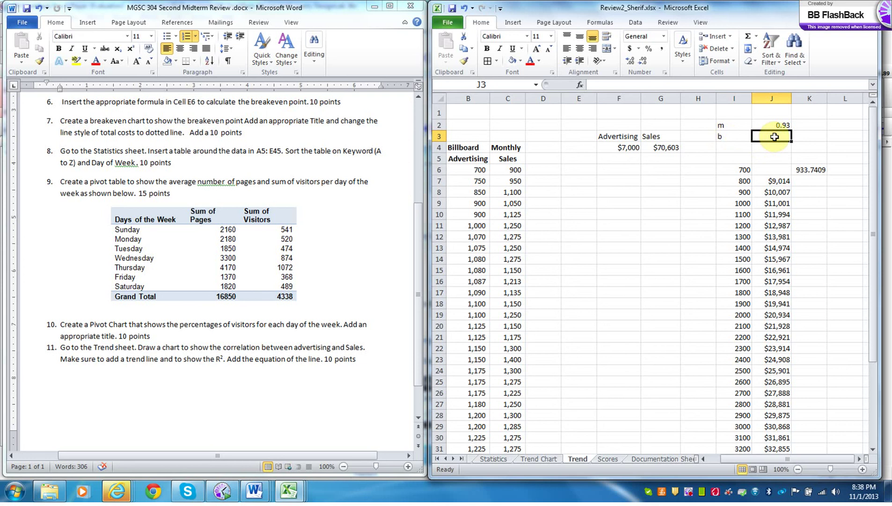
click(531, 459)
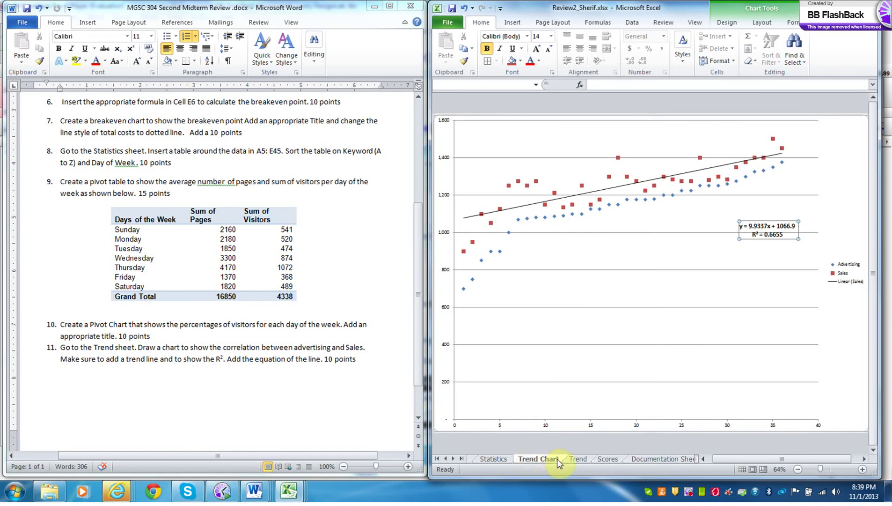
click(577, 459)
text(1066)
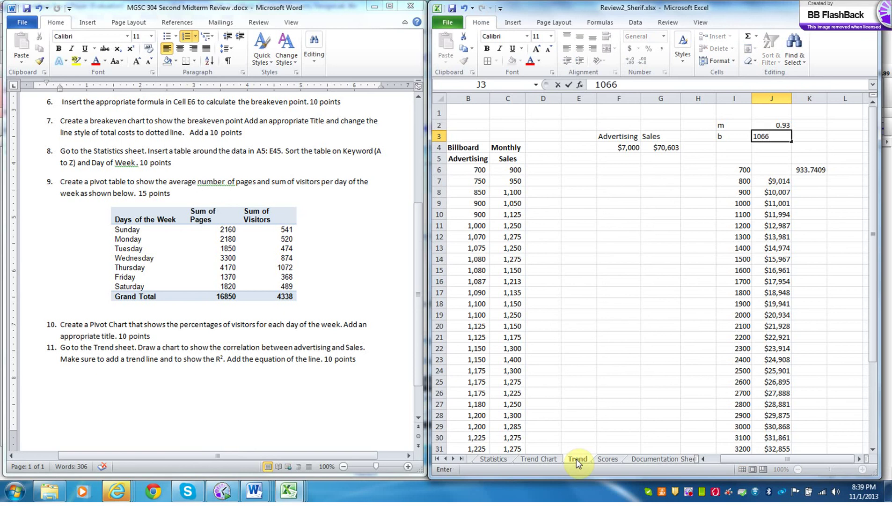
click(771, 168)
text(=)
click(780, 126)
click(603, 86)
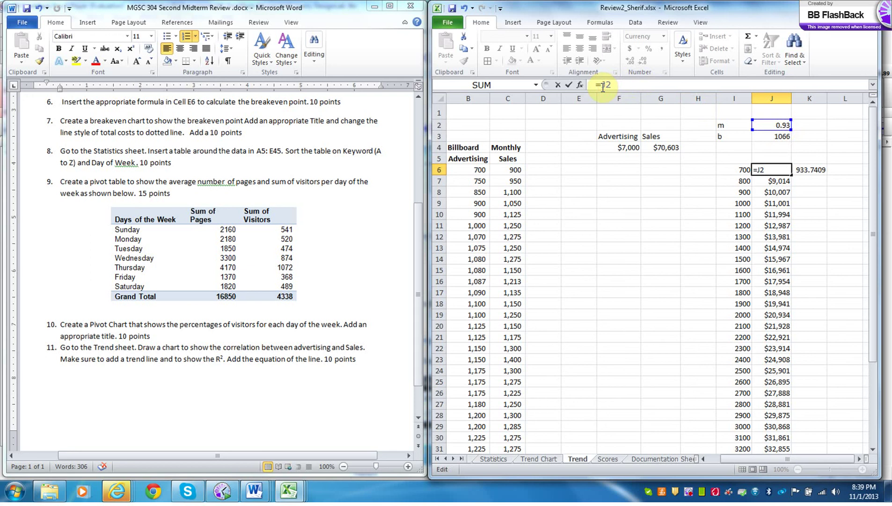
- Make the slope reference absolute ($J$2) and multiply it by the advertising value in I6
text($J$)
click(627, 84)
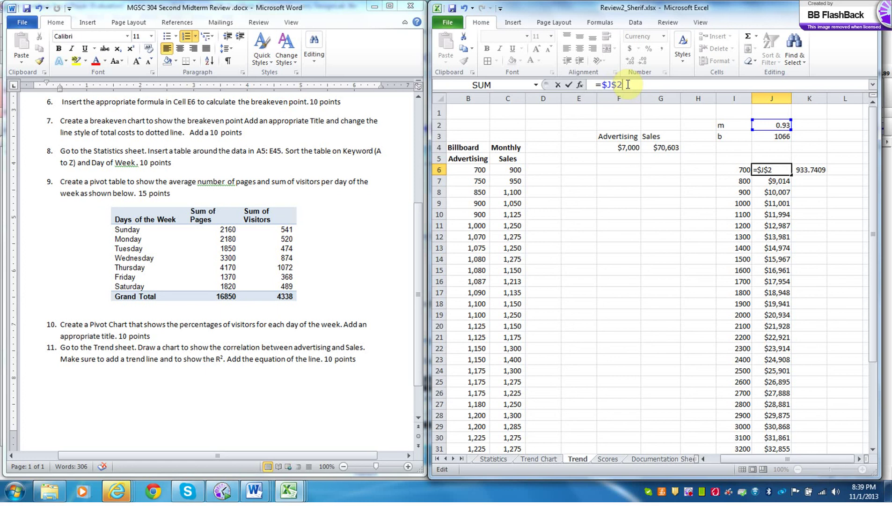
text(*)
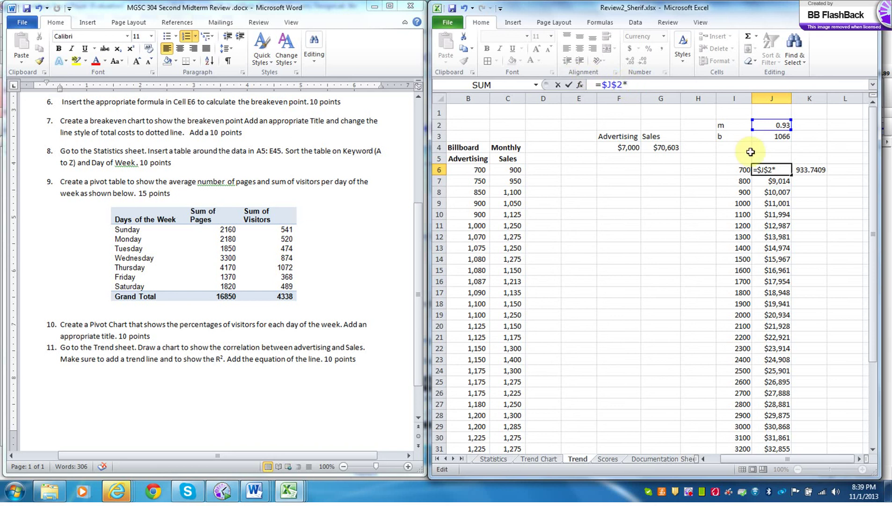
click(742, 172)
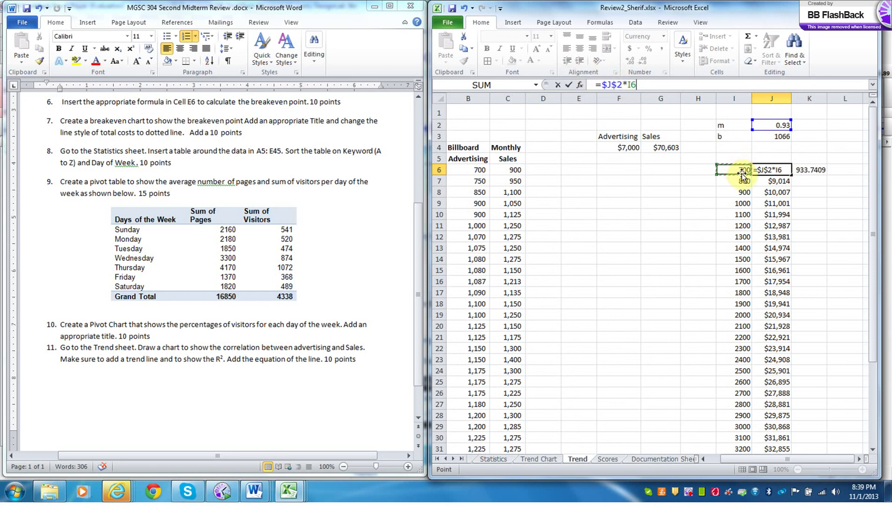
text())
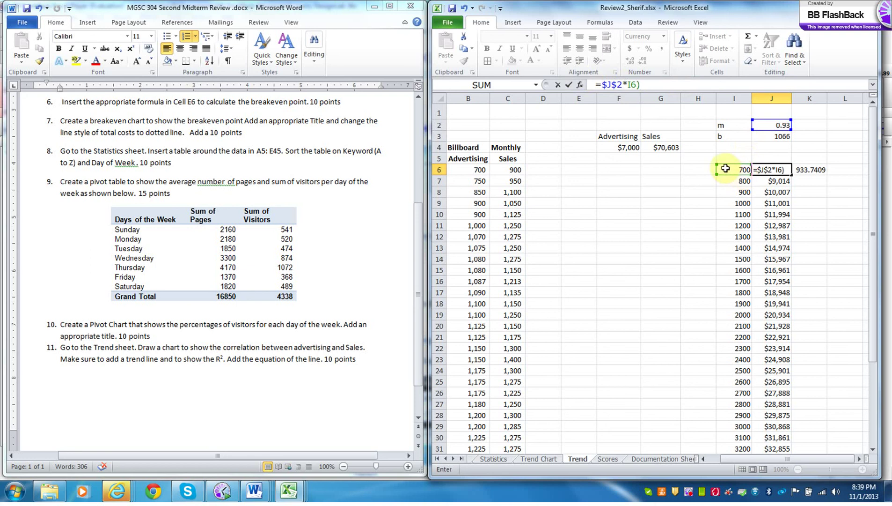
click(603, 86)
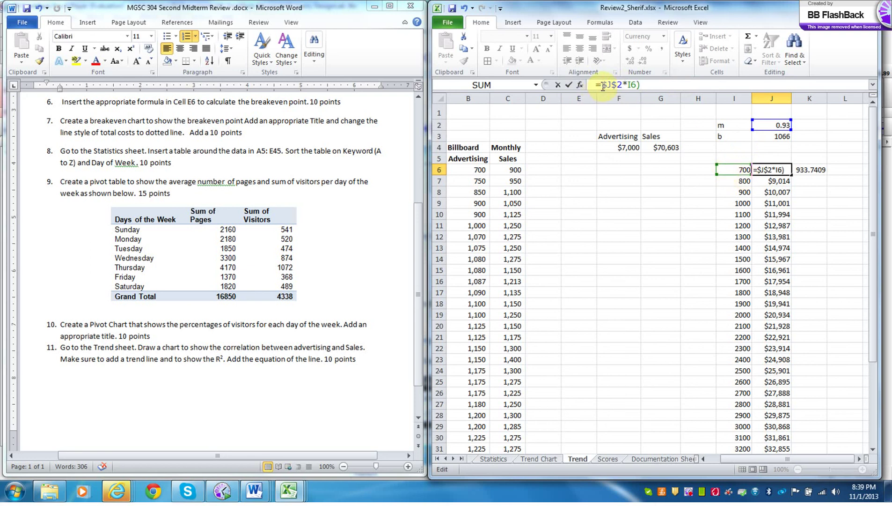
text(()
click(652, 85)
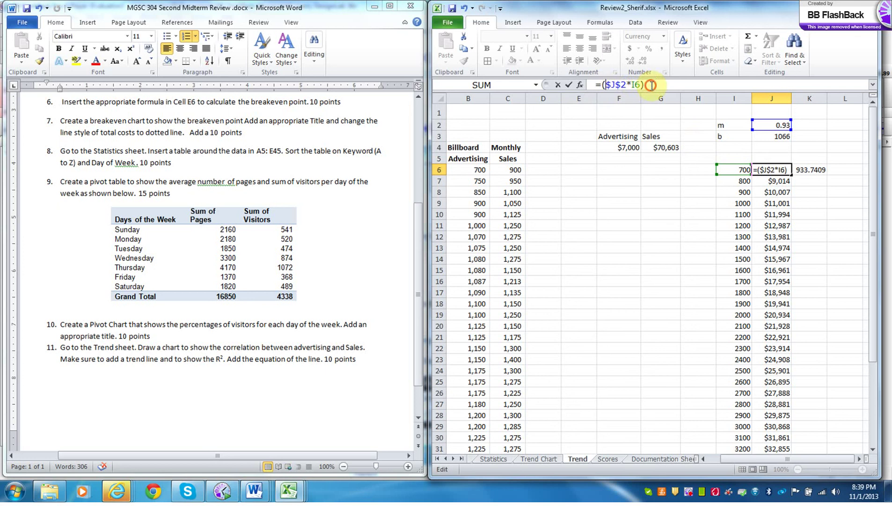
- Add the absolute intercept $J$3 and commit J6's forecast formula, showing $1,717
text(+)
click(766, 136)
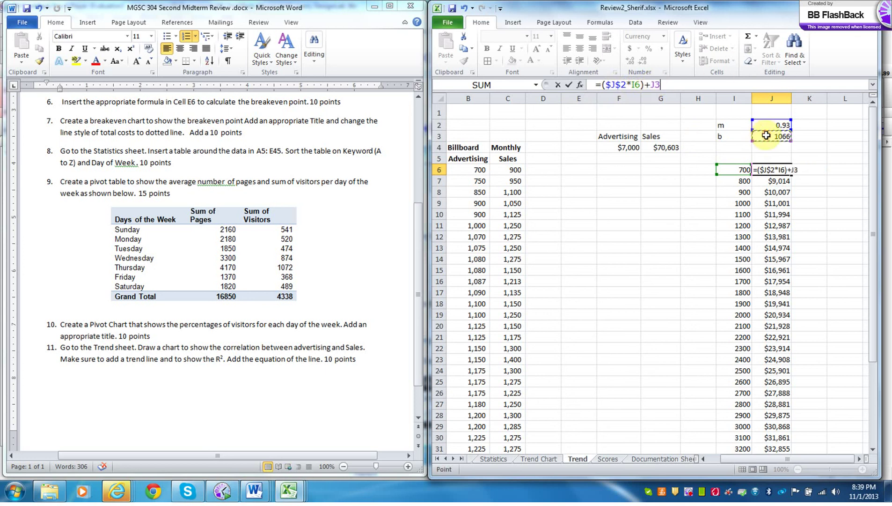
click(653, 86)
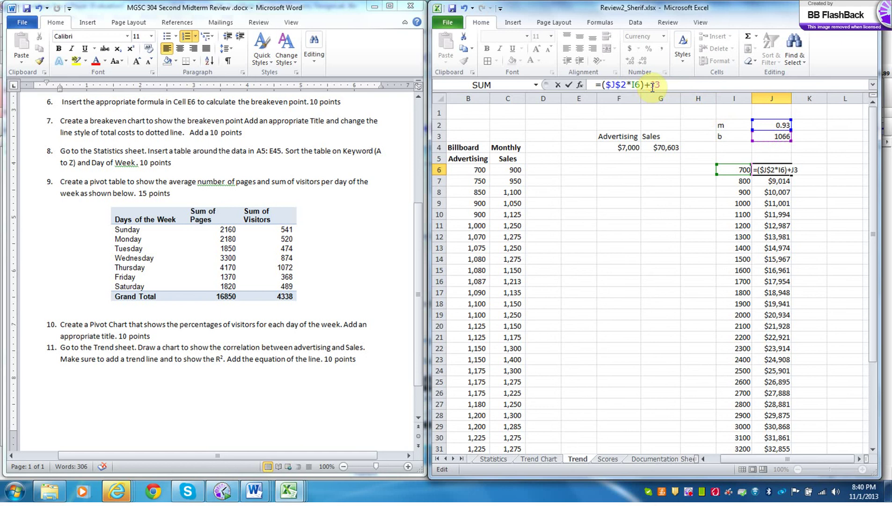
text($)
click(661, 85)
text($J$)
key(Return)
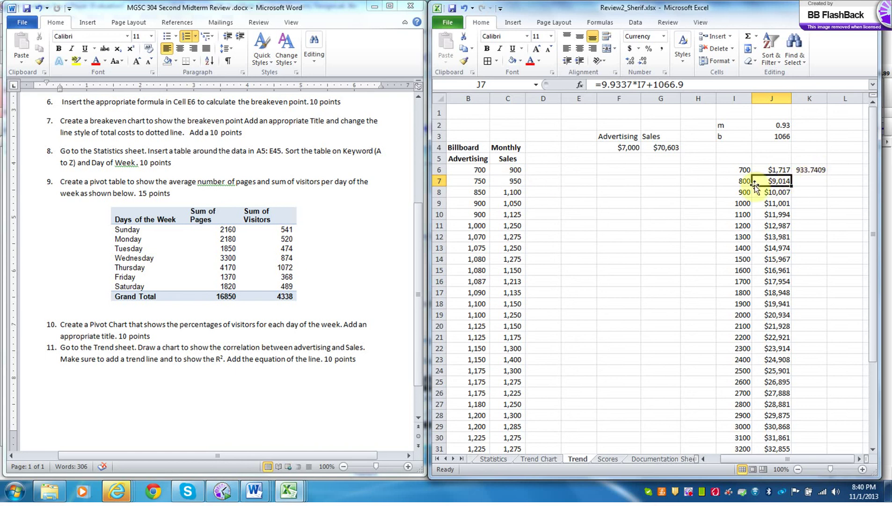
- Fill the J6 trendline prediction and K6 FORECAST formulas down to row 37
click(781, 169)
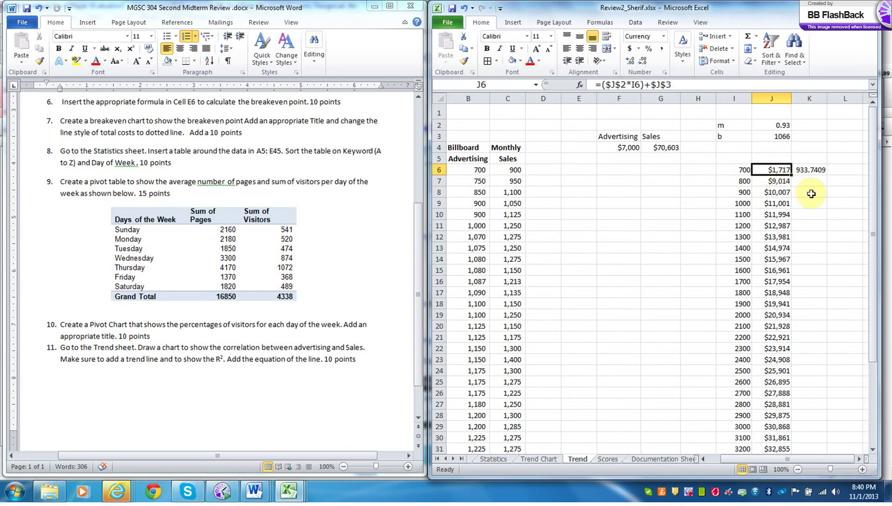
drag(791, 176, 778, 436)
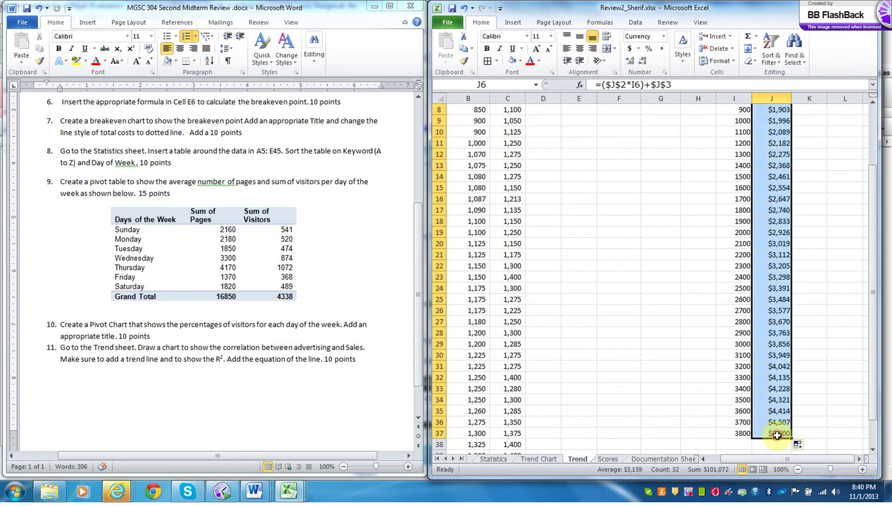
drag(873, 306, 874, 243)
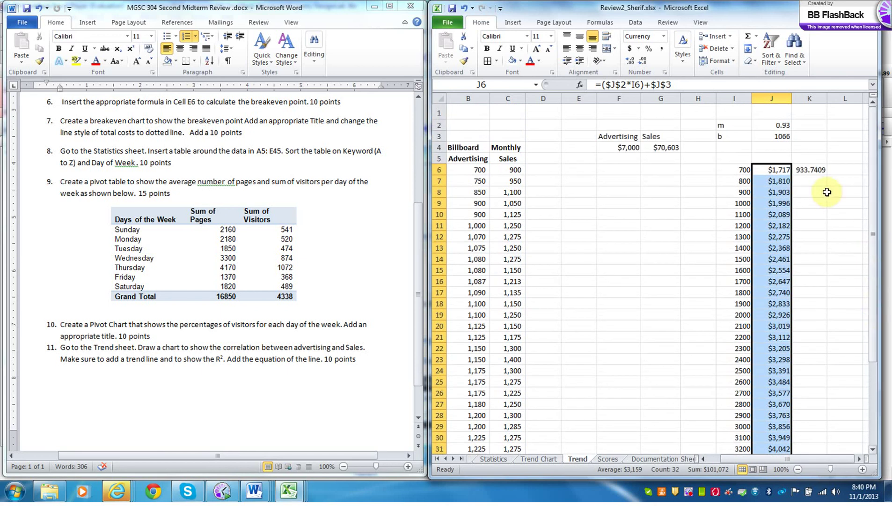
click(815, 171)
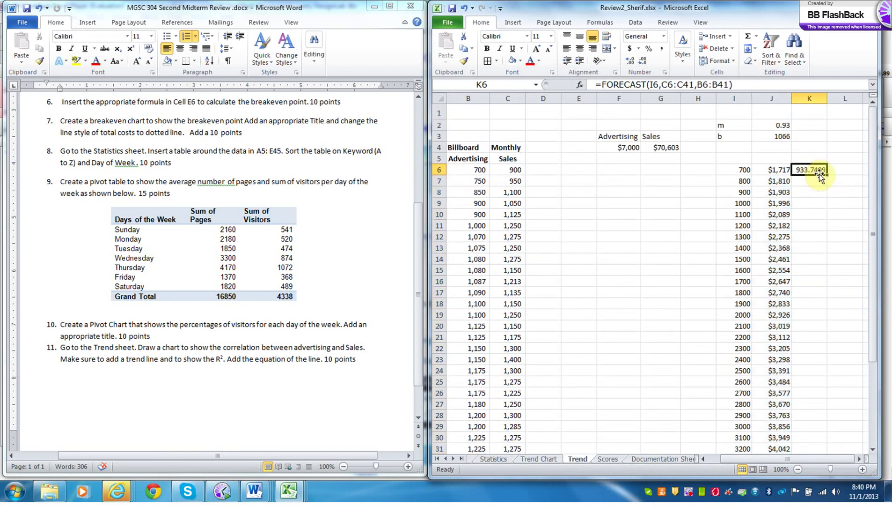
drag(828, 175, 822, 437)
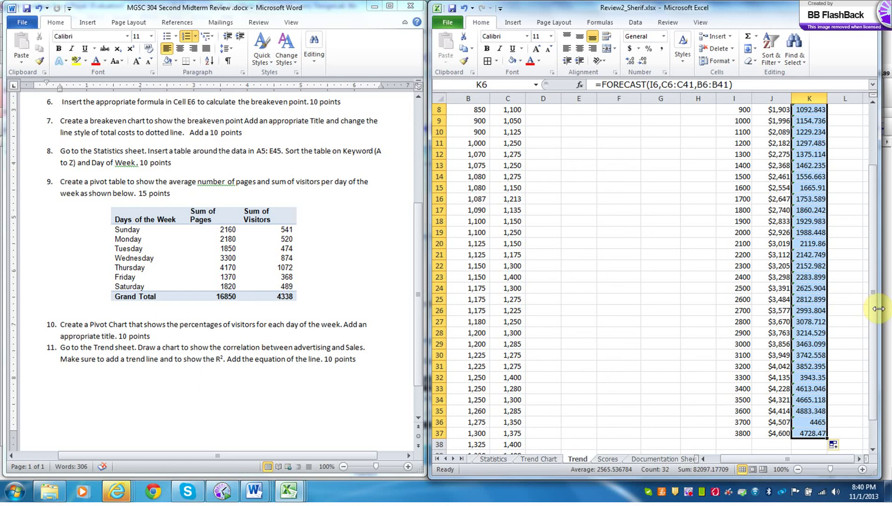
drag(879, 309, 873, 245)
- Format the column K forecasts as Currency with both decimal places removed
click(664, 37)
click(665, 102)
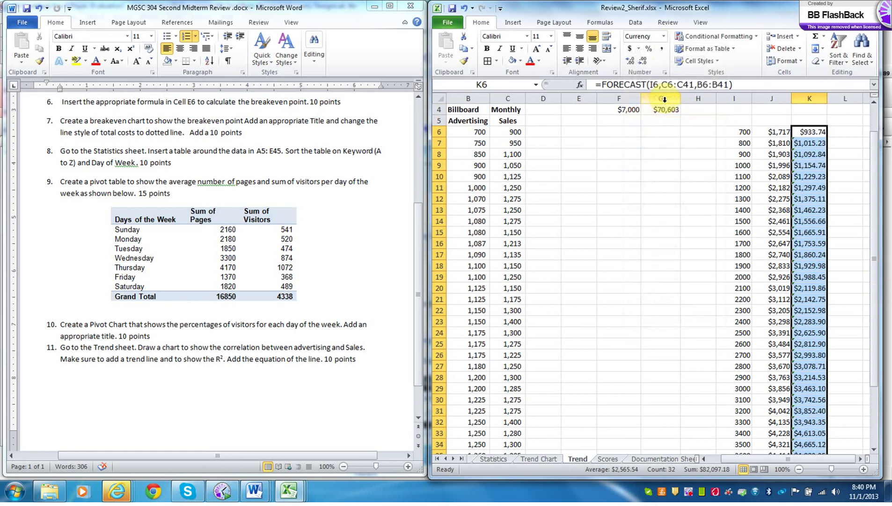
click(644, 64)
click(643, 64)
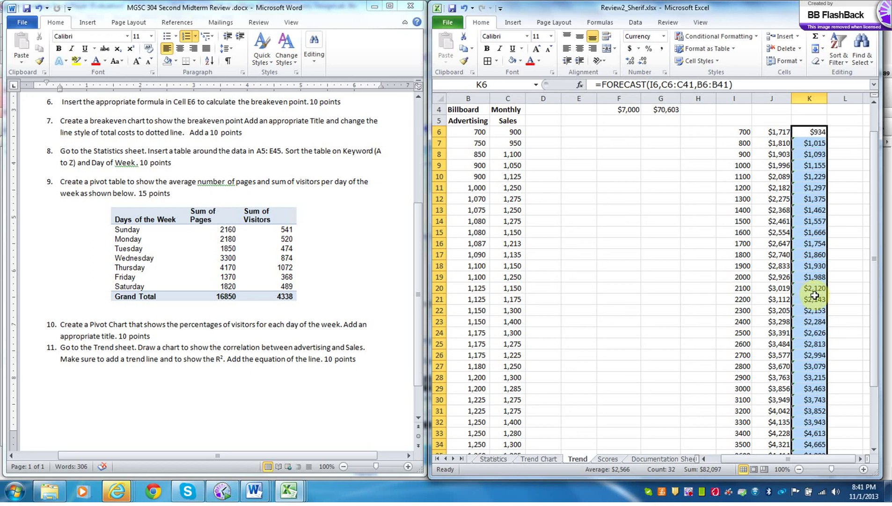
- Review the Trend Chart and the J6, K6 and K11 formulas, then switch to Expenses
click(548, 460)
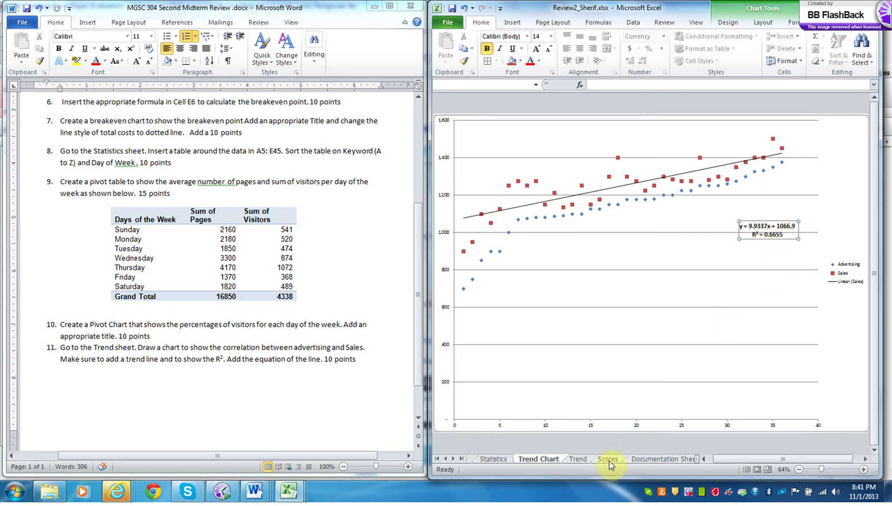
click(579, 458)
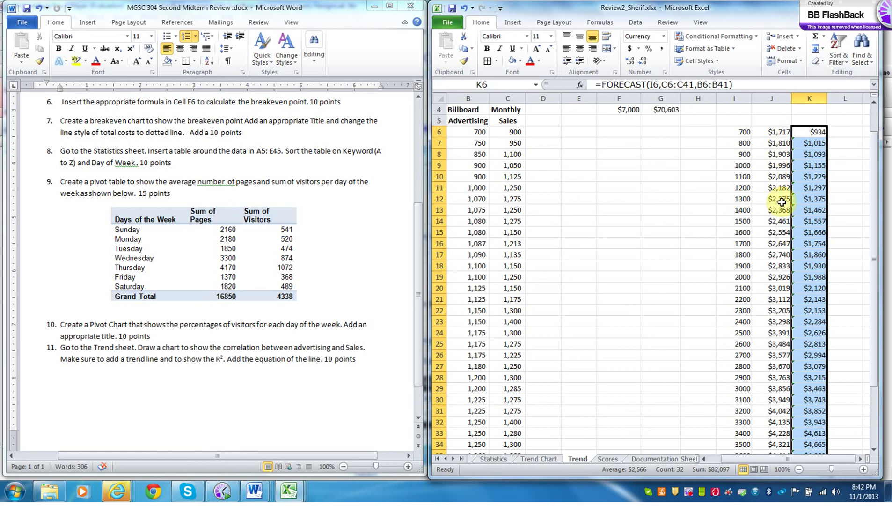
click(776, 135)
click(515, 133)
click(817, 134)
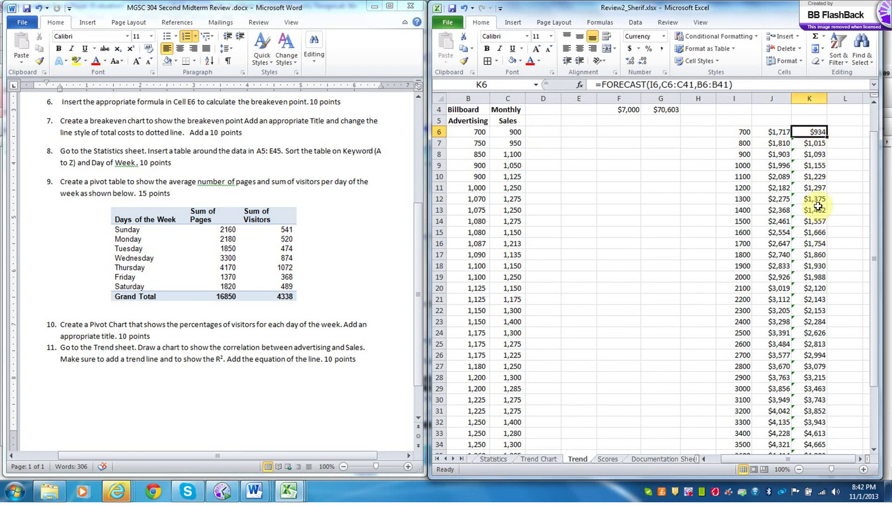
click(818, 188)
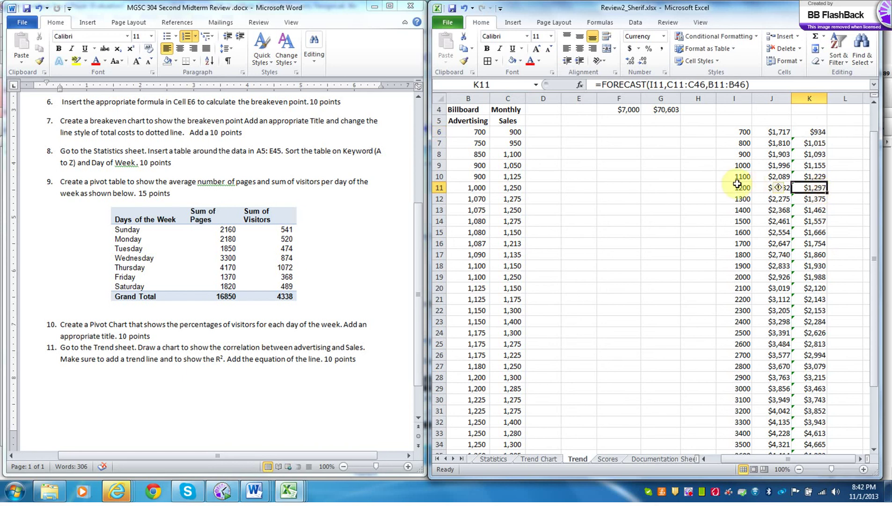
click(525, 190)
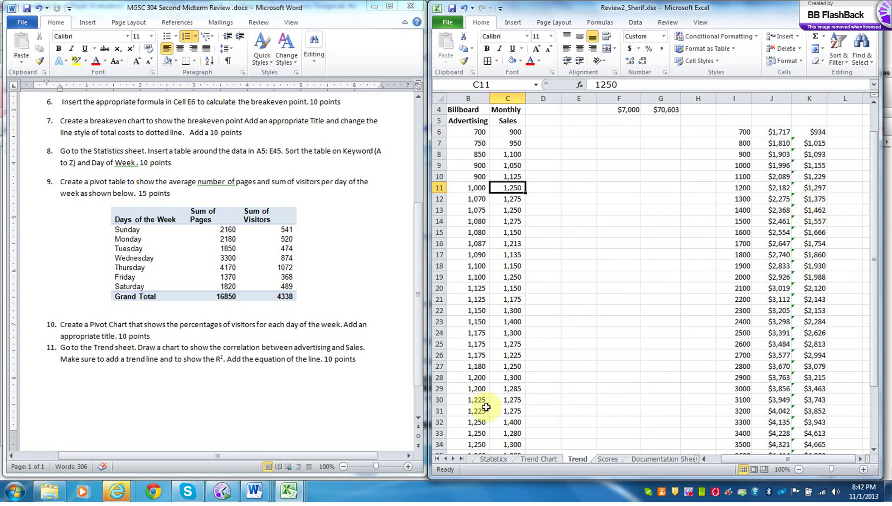
click(438, 458)
click(482, 459)
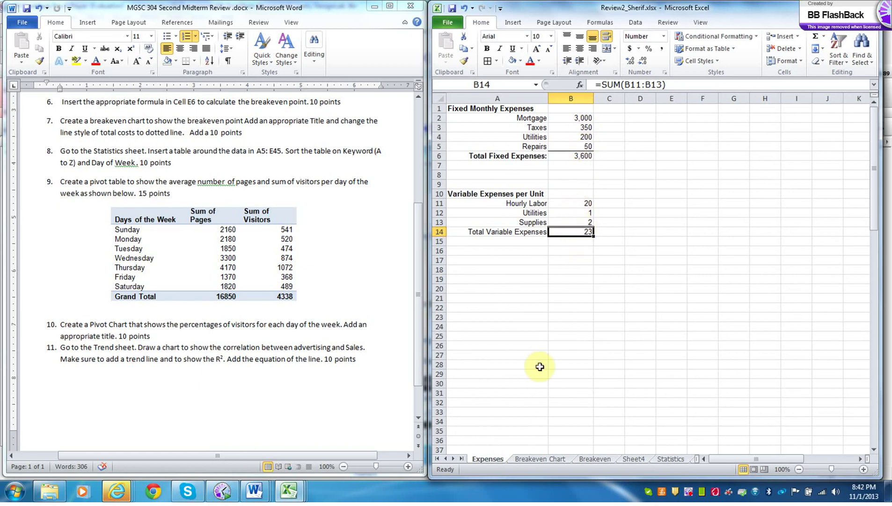
- View the Breakeven Chart, then check B5's =Expenses!B6 link on the Breakeven sheet
click(542, 460)
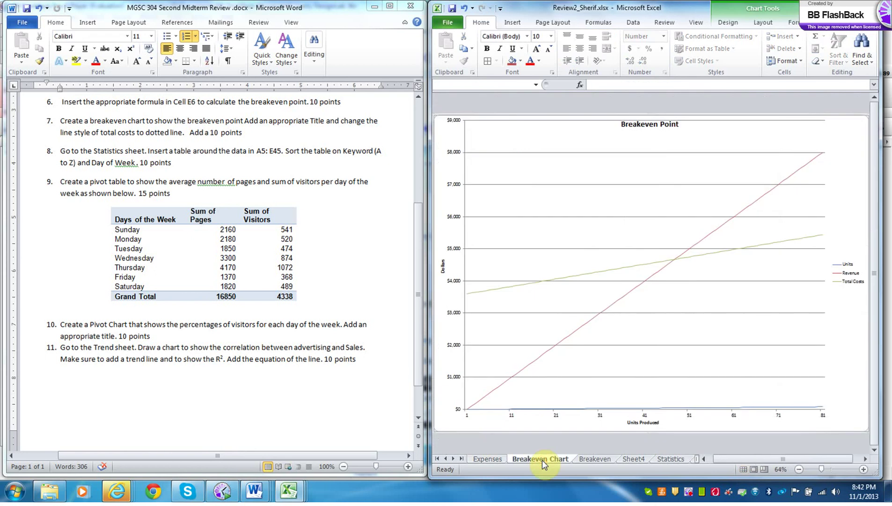
click(590, 461)
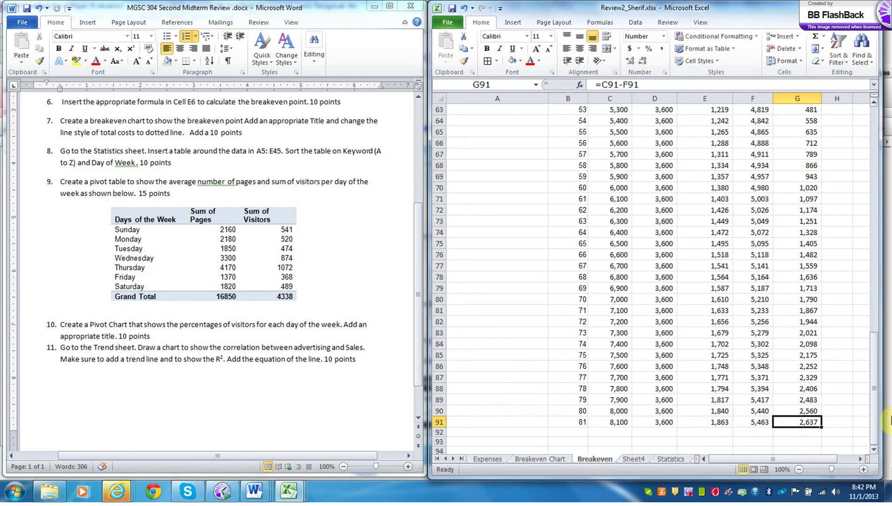
drag(875, 416, 871, 145)
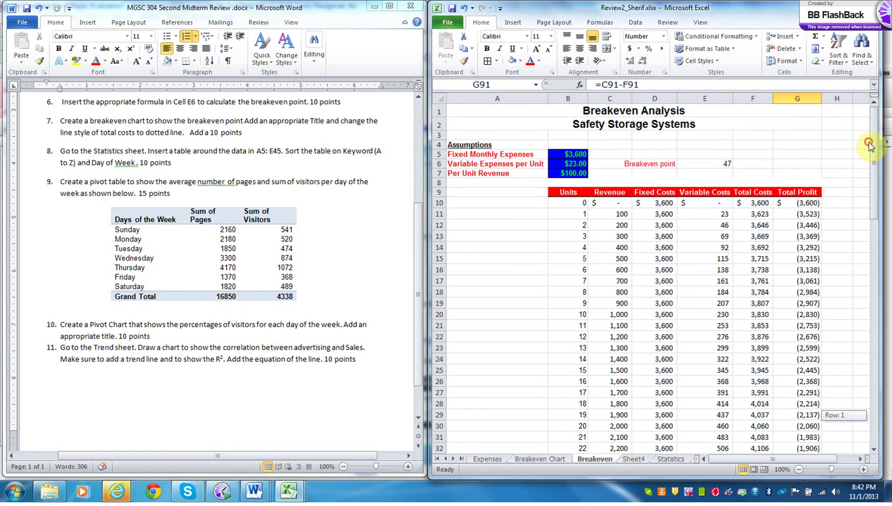
click(582, 154)
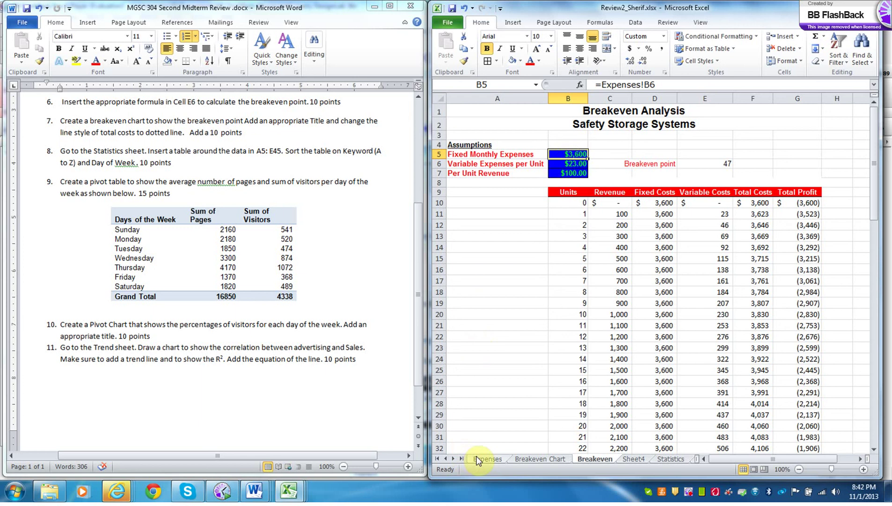
click(573, 165)
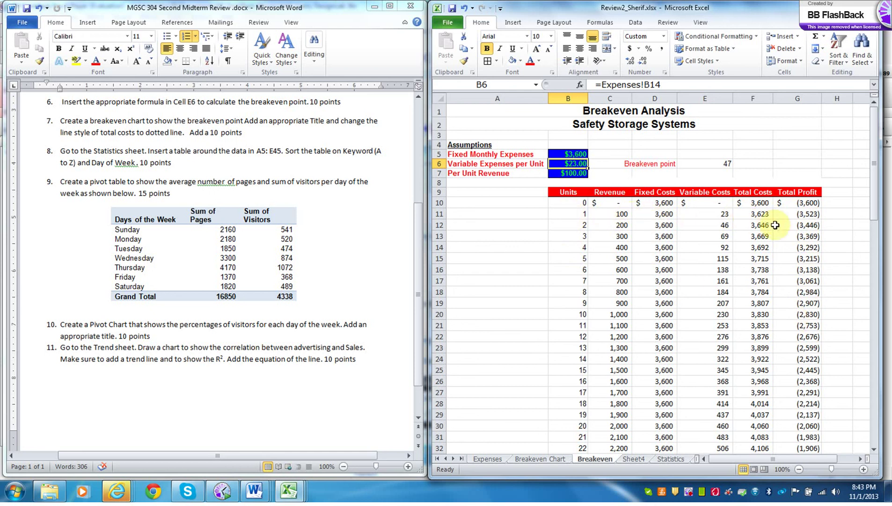
click(619, 216)
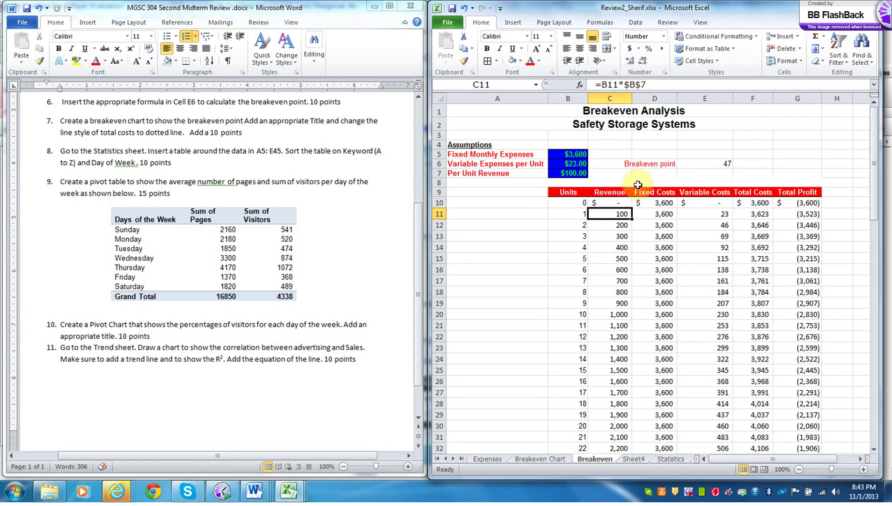
click(659, 215)
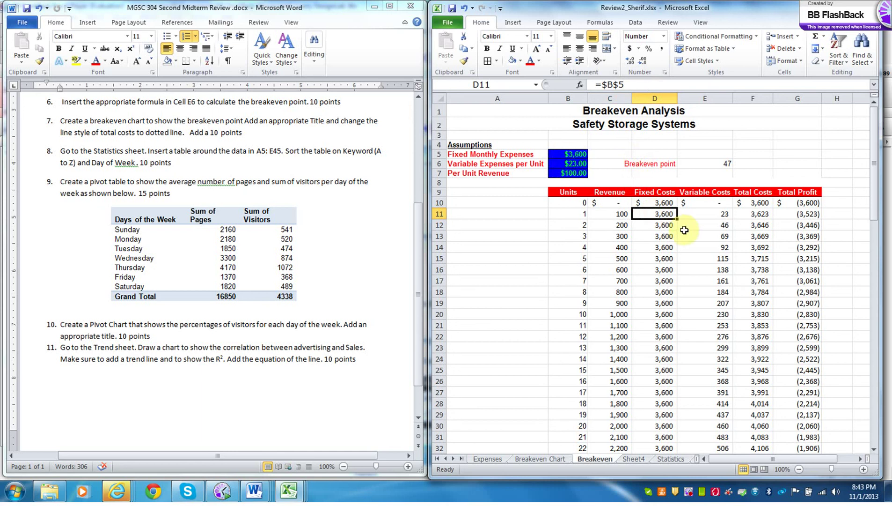
click(715, 218)
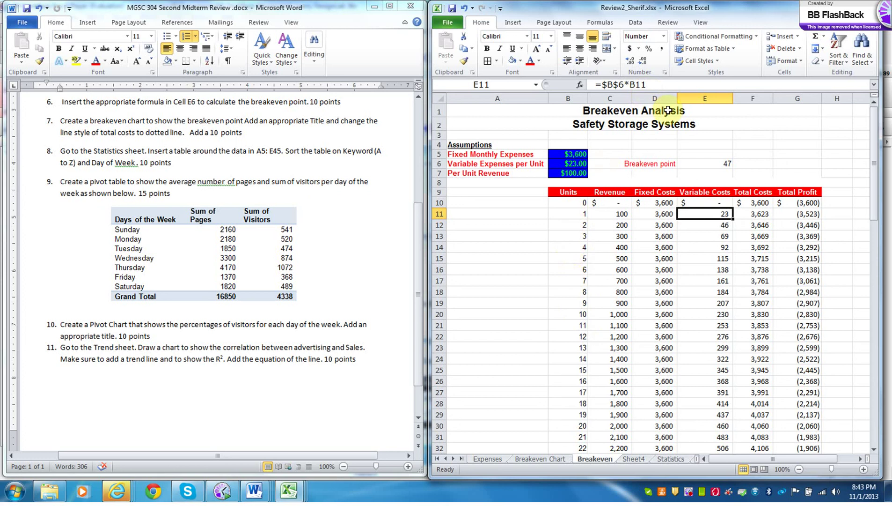
click(760, 214)
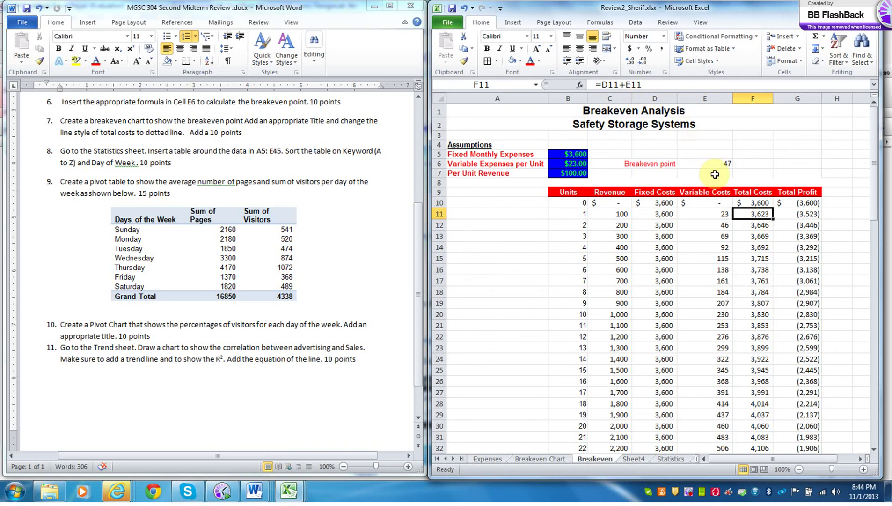
click(800, 216)
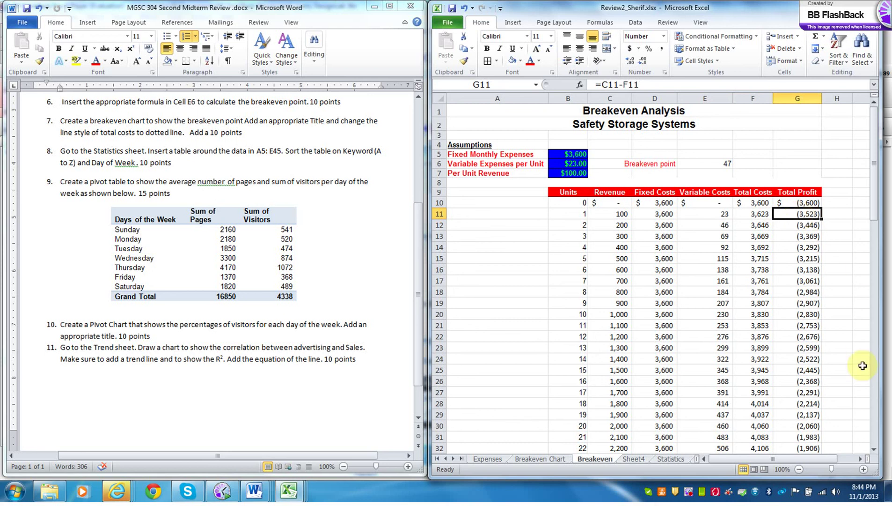
click(727, 165)
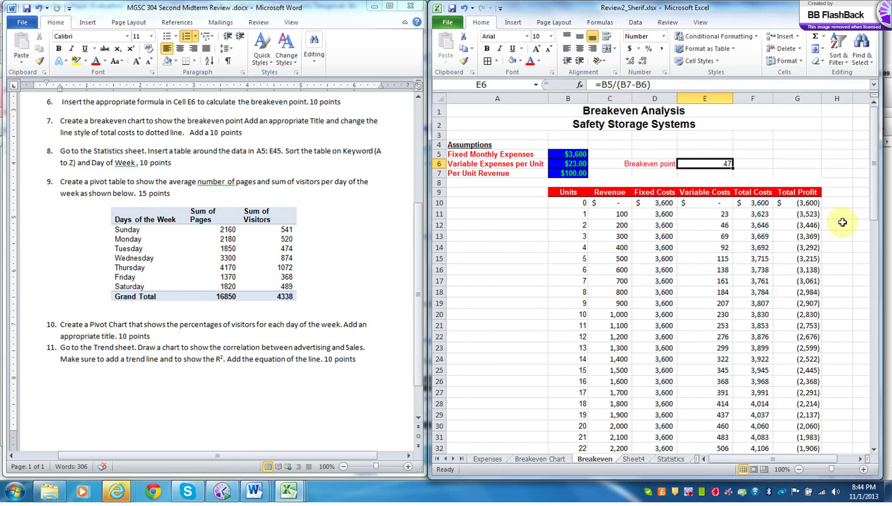
drag(872, 220, 879, 461)
- Discard an accidental 6000 entry in G91, keeping its =C91-F91 profit formula, then show the Data tab
click(812, 434)
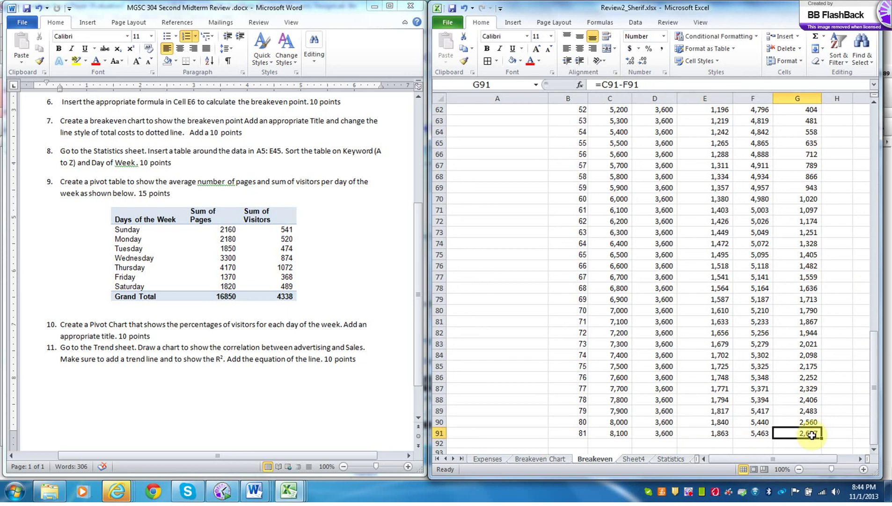
text(6000)
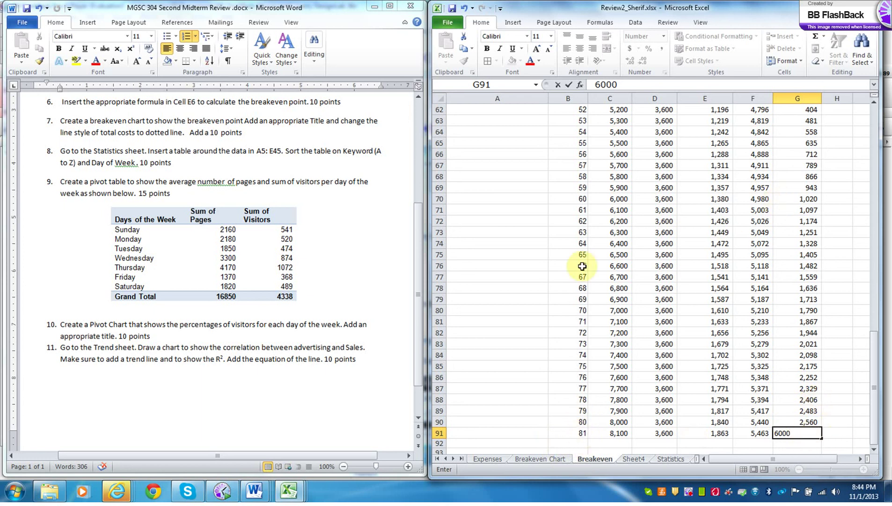
key(ctrl+z)
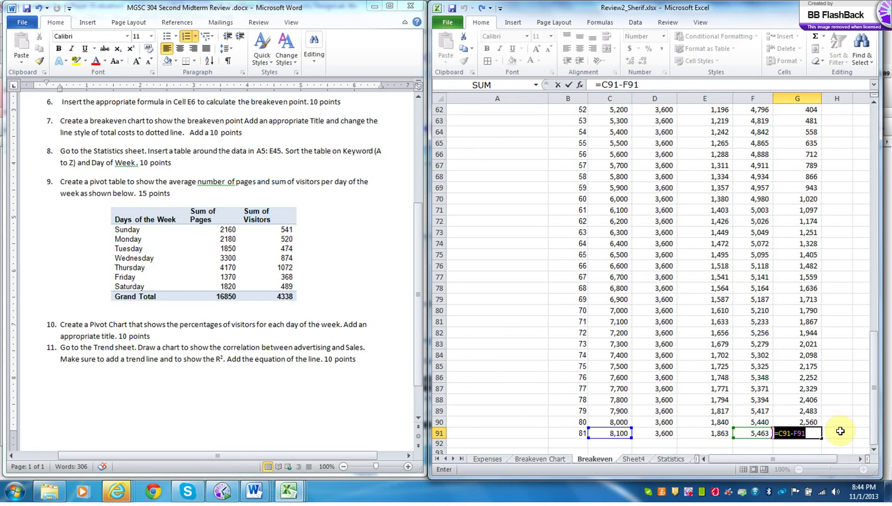
key(ctrl+Return)
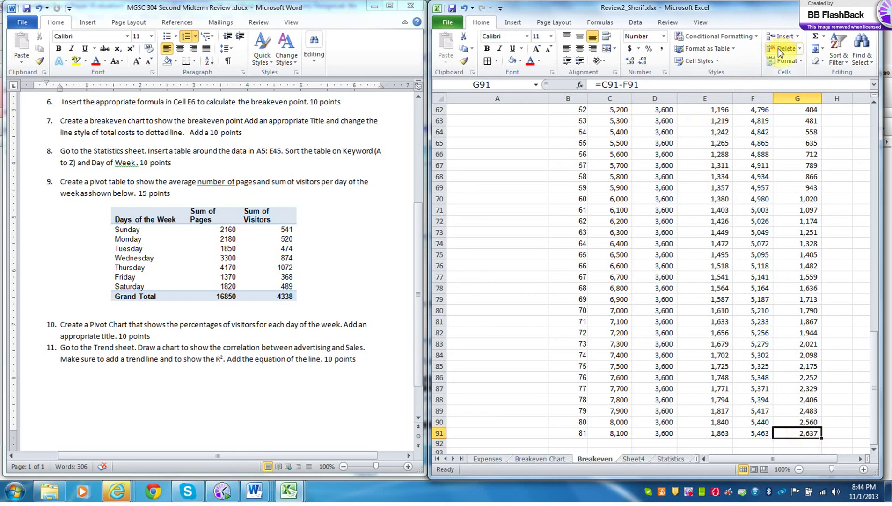
click(632, 25)
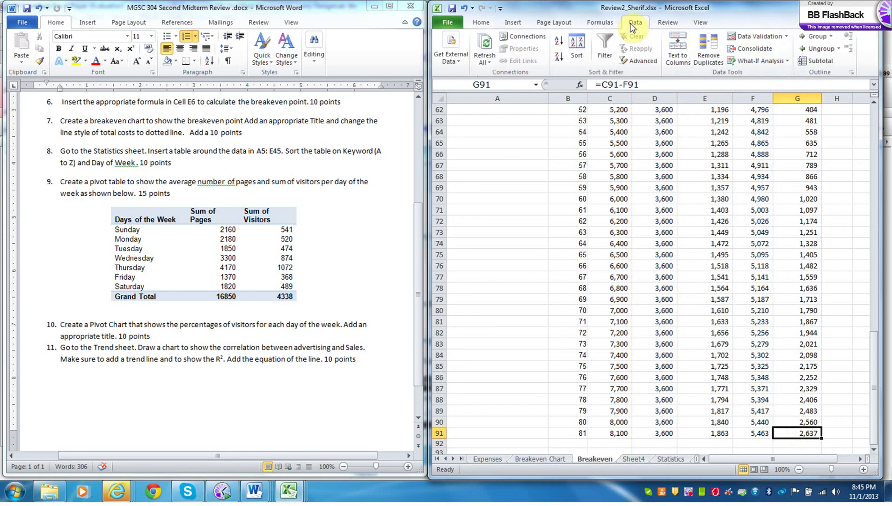
click(758, 61)
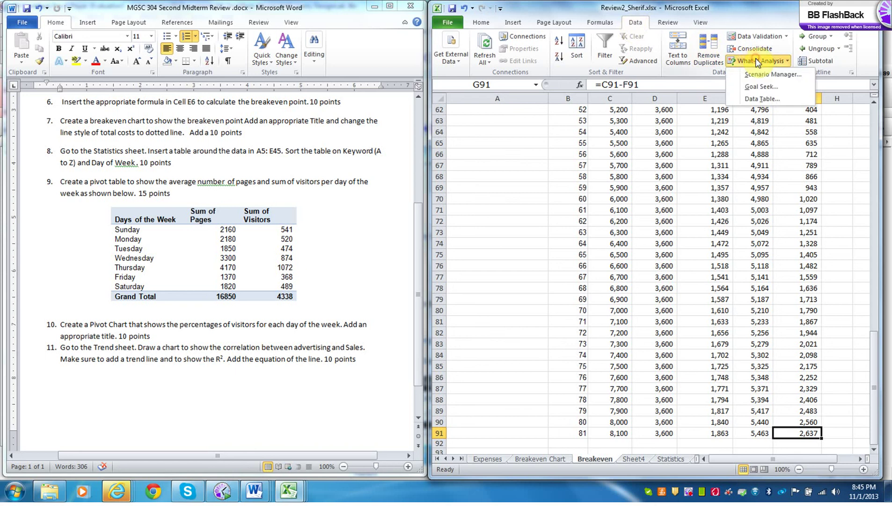
click(761, 87)
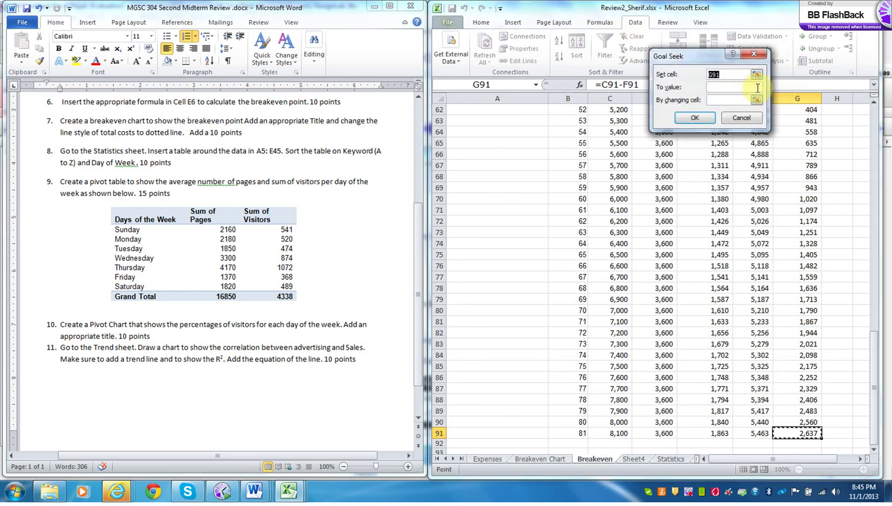
click(717, 85)
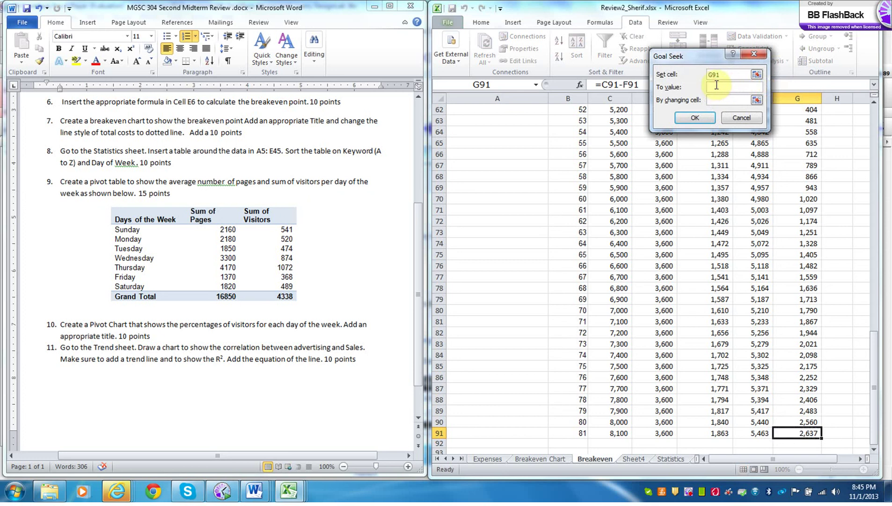
text(6000)
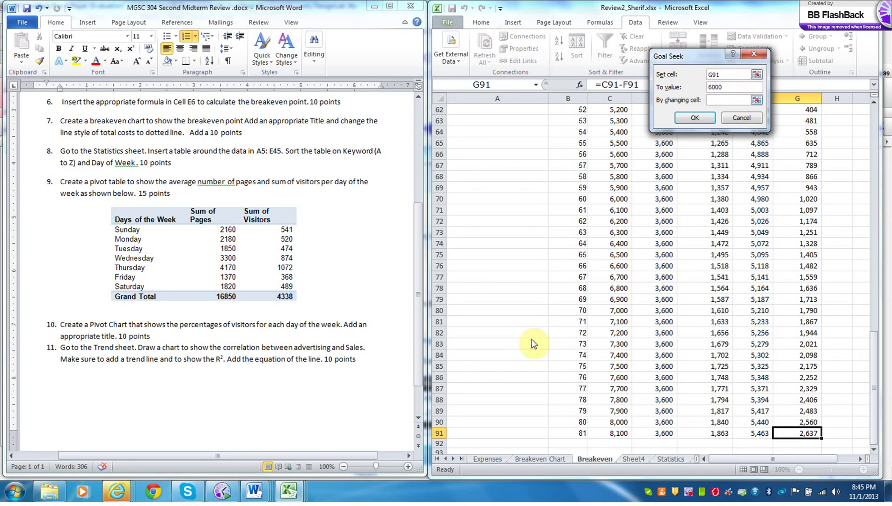
click(712, 100)
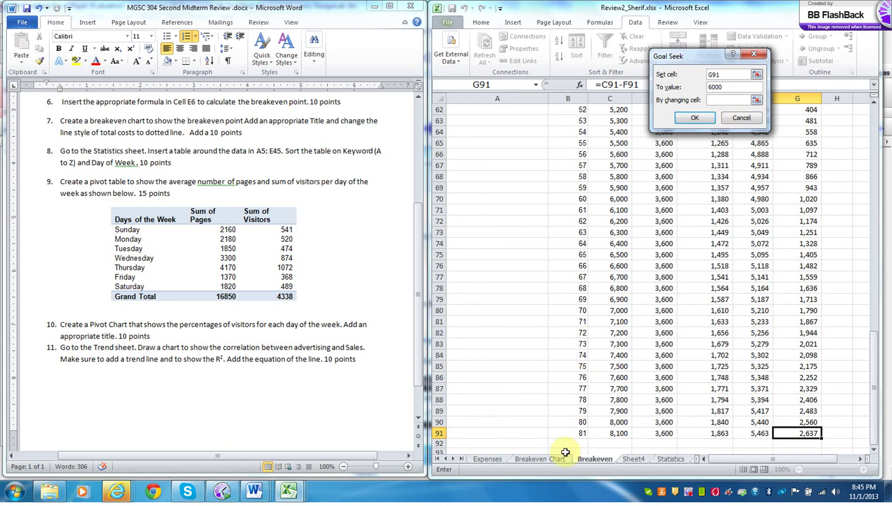
click(582, 432)
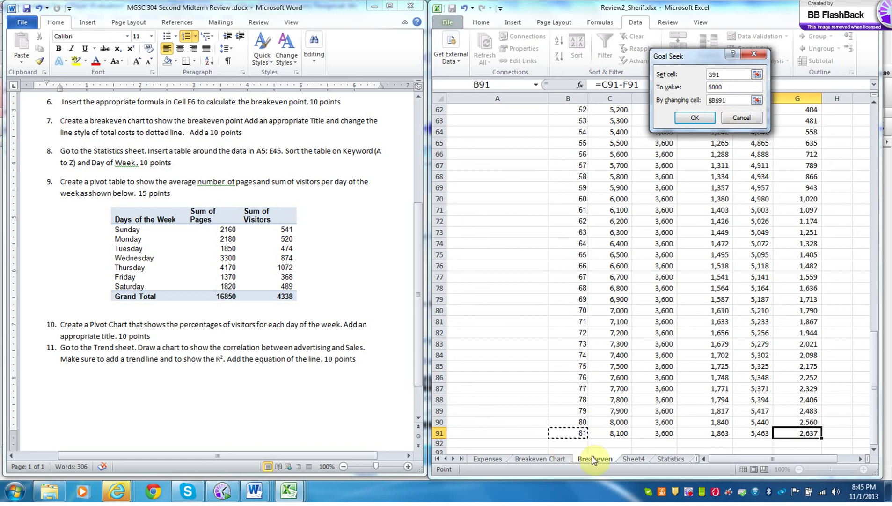
click(695, 118)
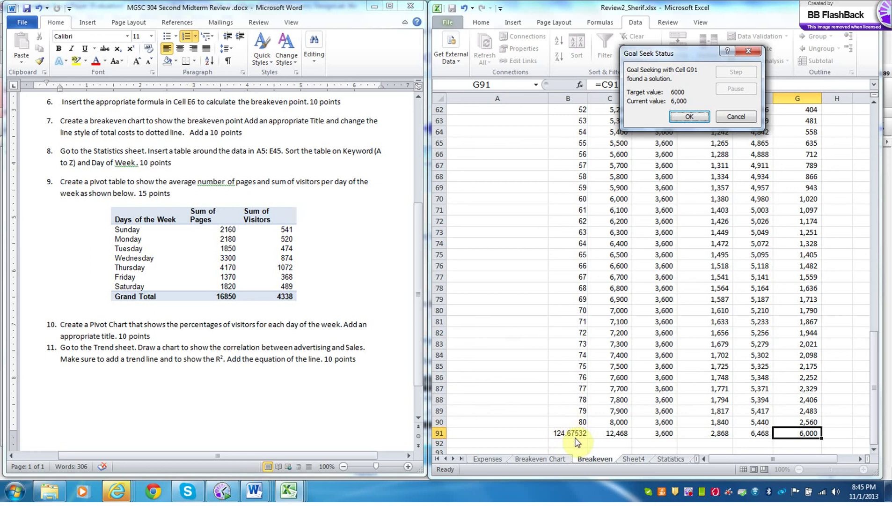
click(731, 120)
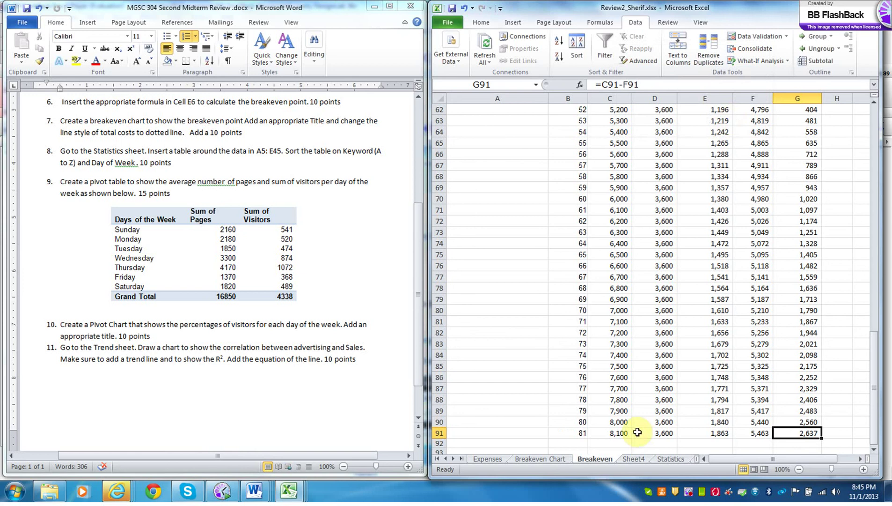
- View the Breakeven Point chart, then open Sheet4's visitors pivot table and pie chart
click(554, 458)
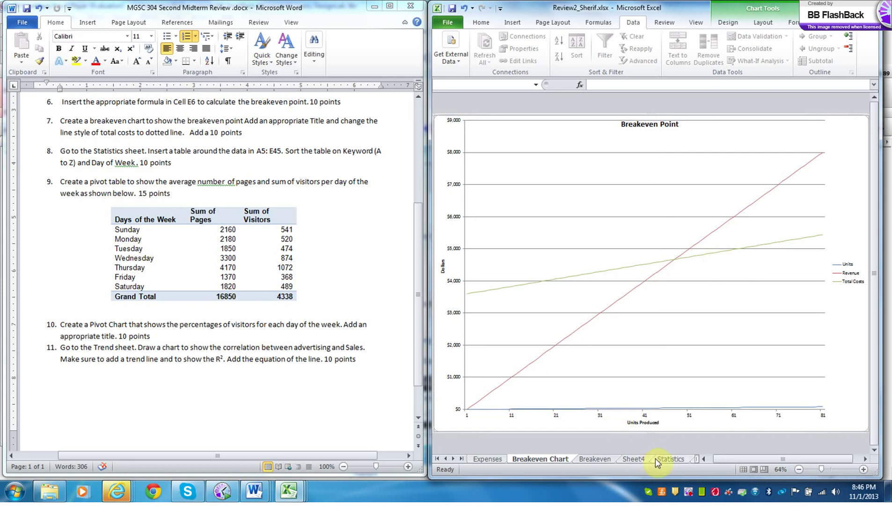
click(635, 459)
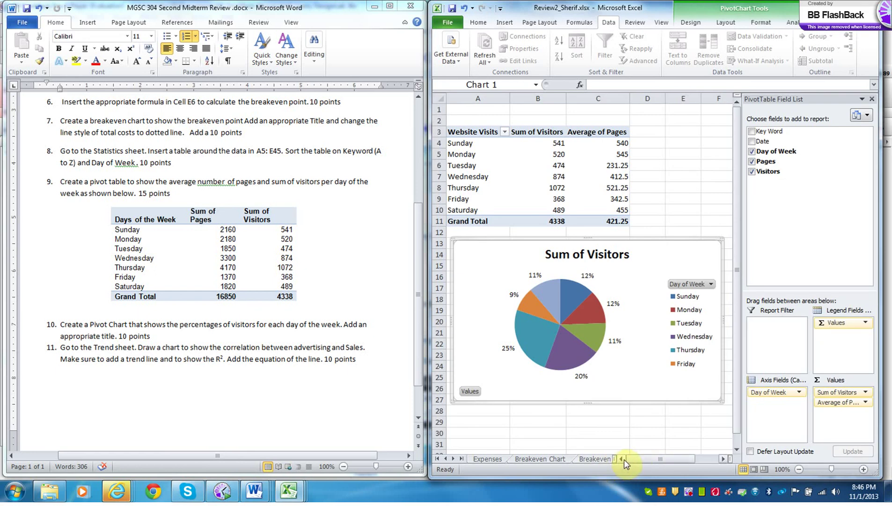
click(453, 458)
click(454, 459)
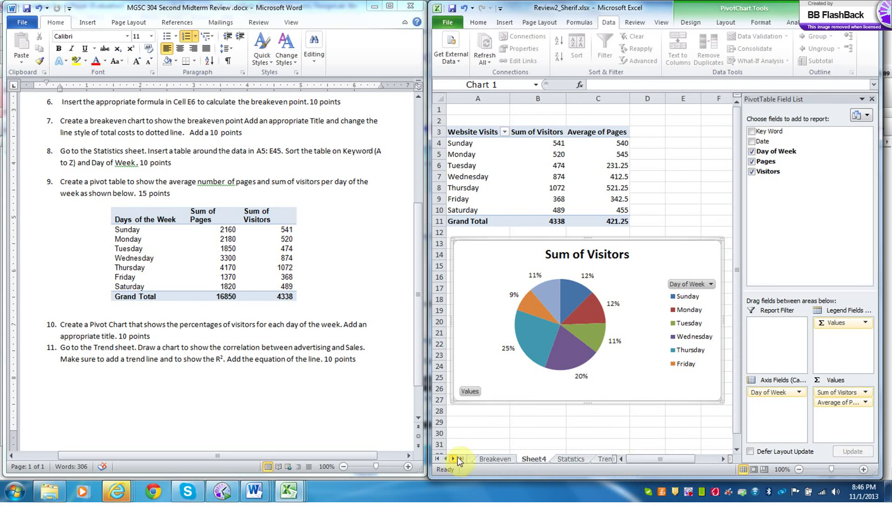
click(577, 459)
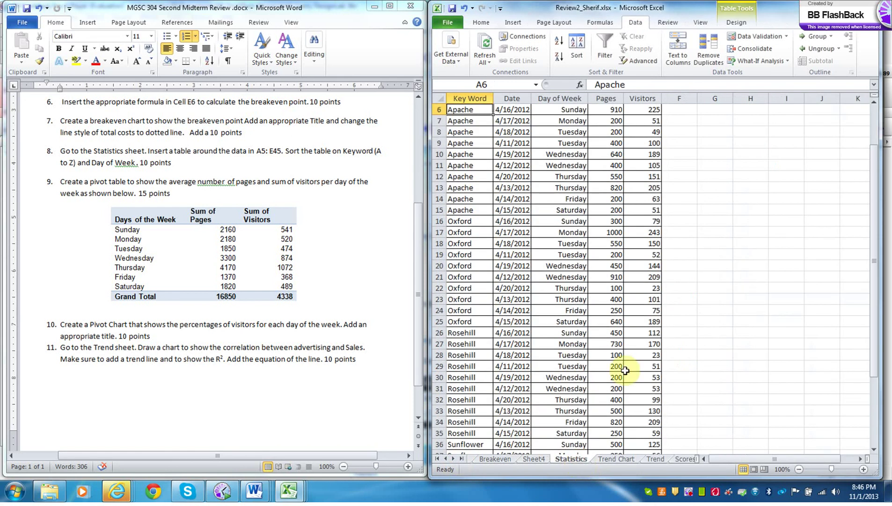
drag(877, 328, 836, 236)
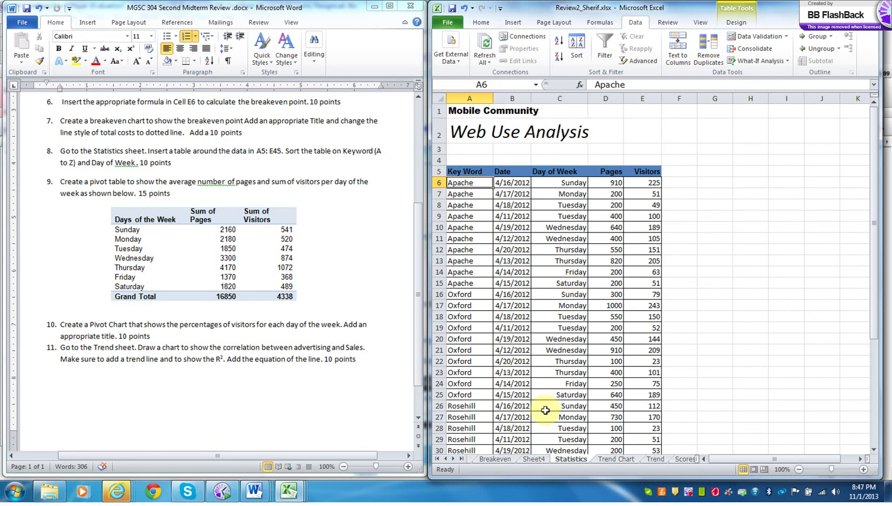
click(539, 459)
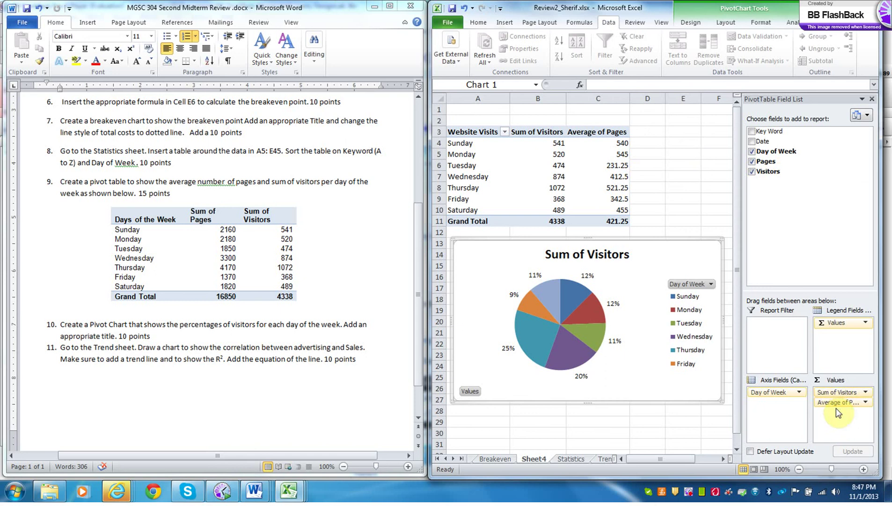
click(866, 402)
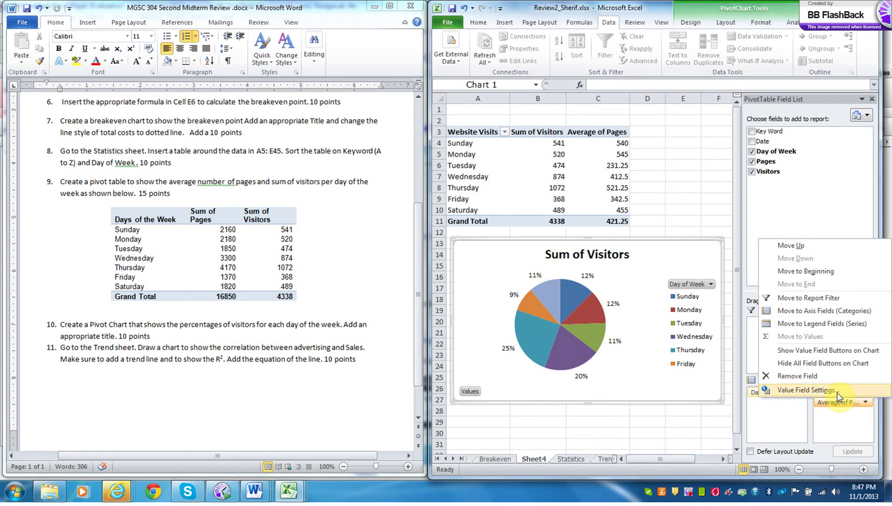
click(815, 389)
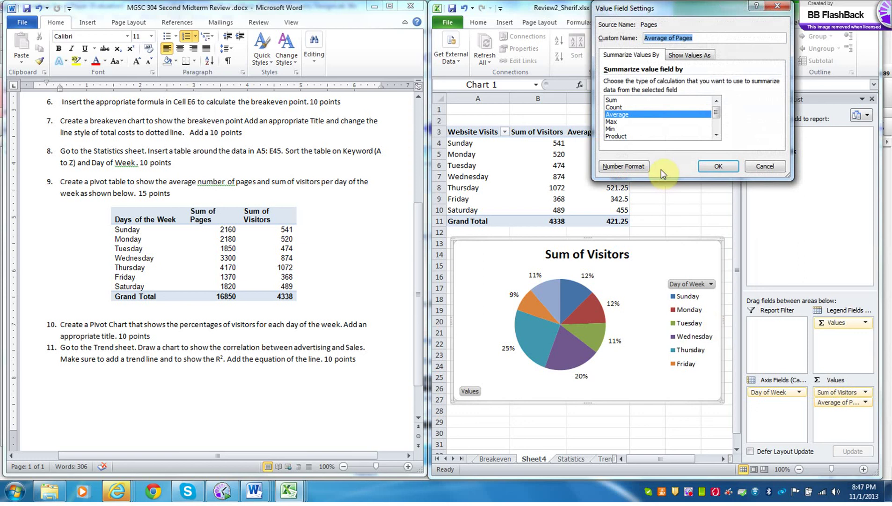
click(718, 167)
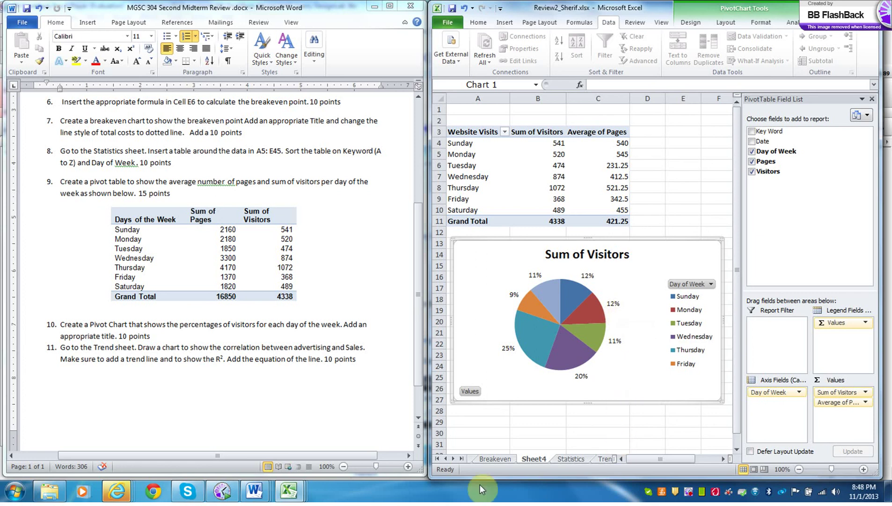
click(453, 458)
- Scroll the sheet tabs to Scores and Documentation Sheet, then open the BB FlashBack recorder menu
click(452, 459)
click(452, 459)
click(453, 459)
click(453, 459)
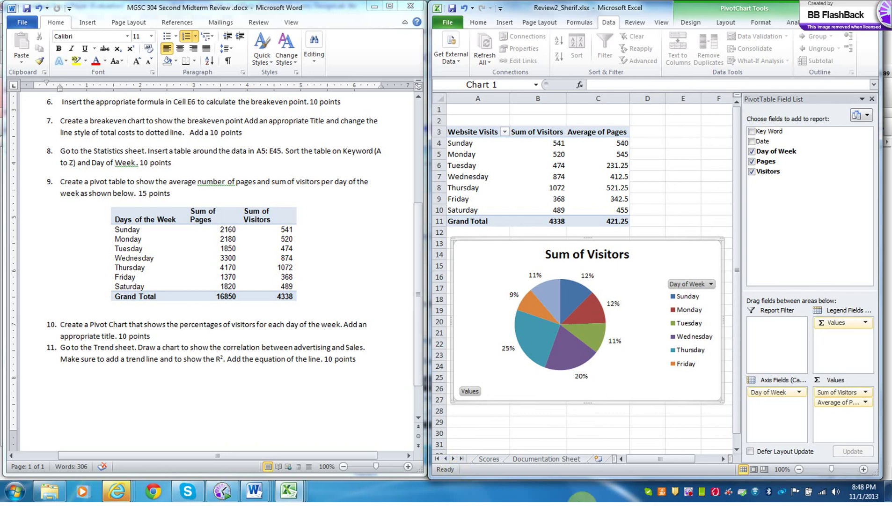
right_click(692, 495)
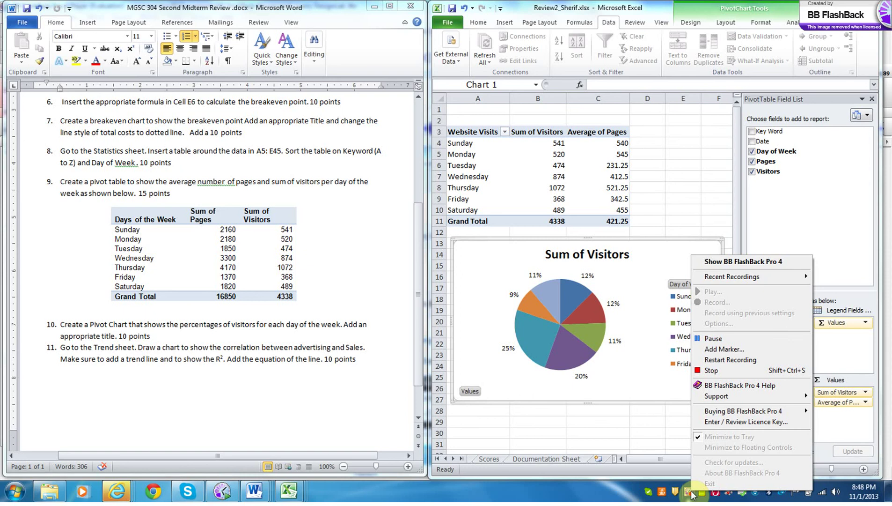